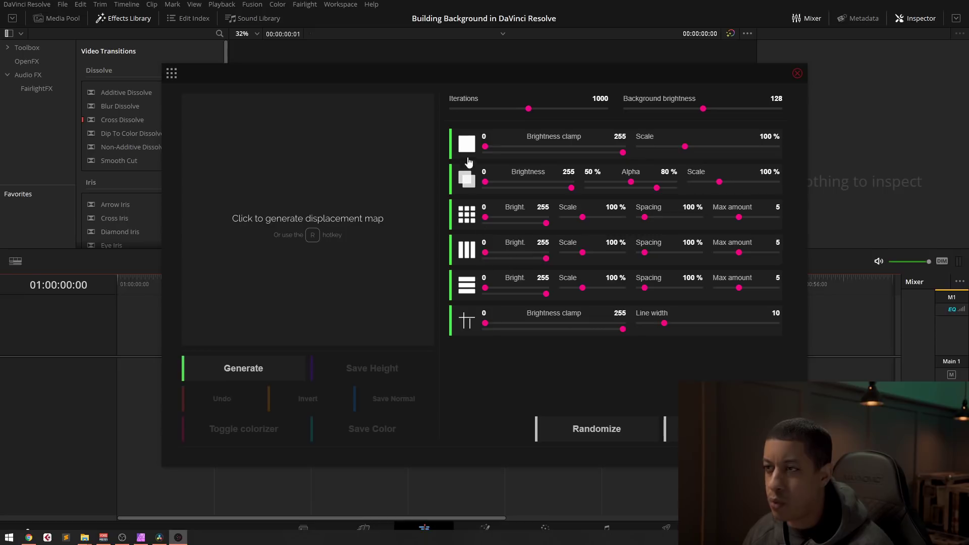
# Disable the rectangle, bar and line shape layers, keep the square-grid layer, and regenerate the displacement map
pyautogui.click(452, 154)
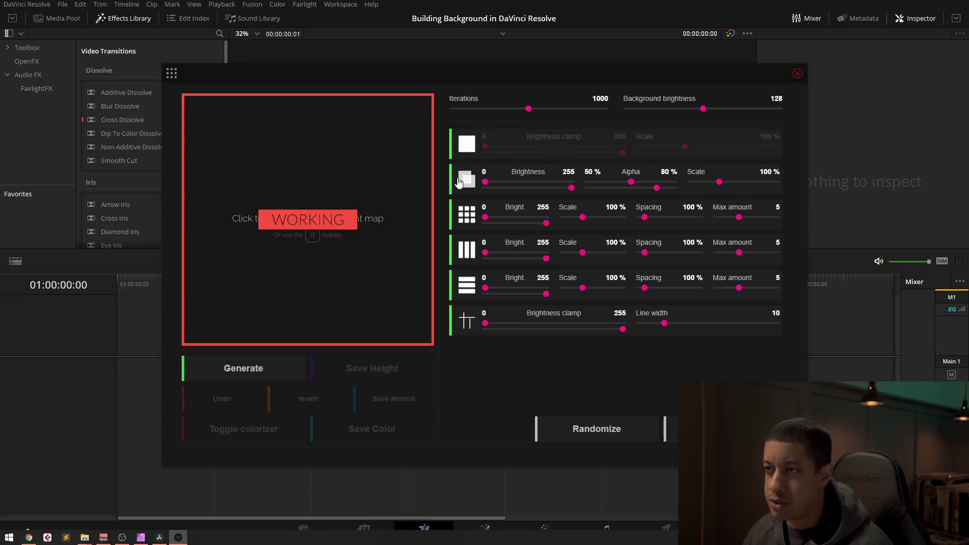
pyautogui.click(455, 185)
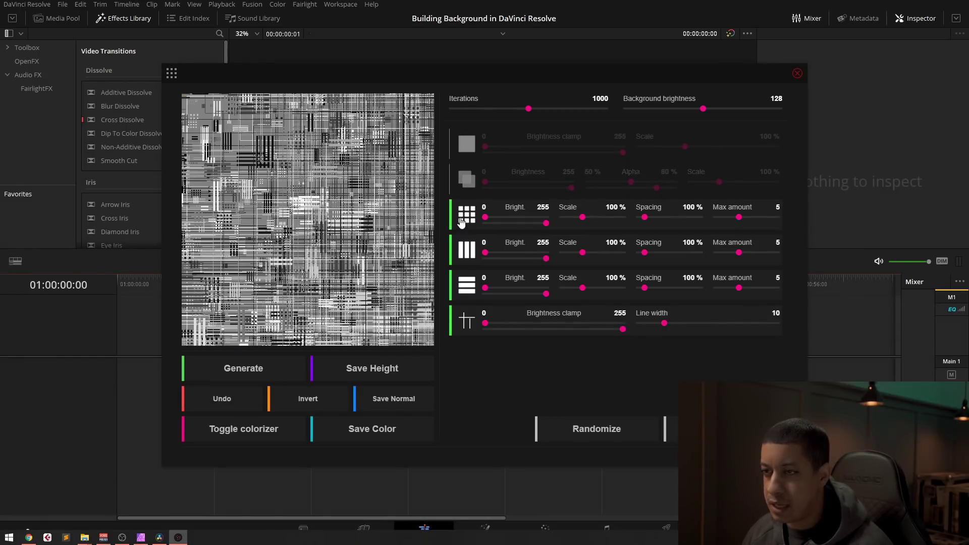
pyautogui.click(463, 252)
pyautogui.click(464, 323)
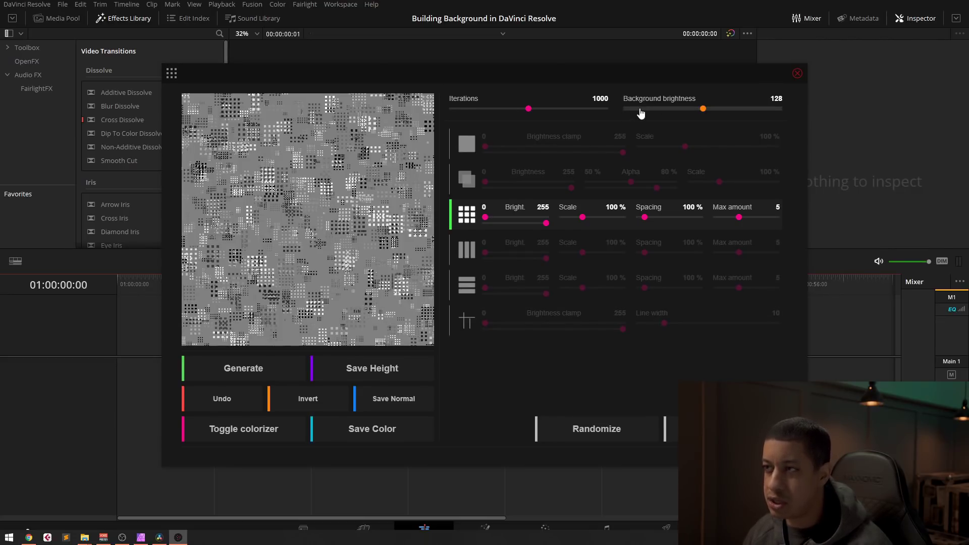
pyautogui.click(340, 202)
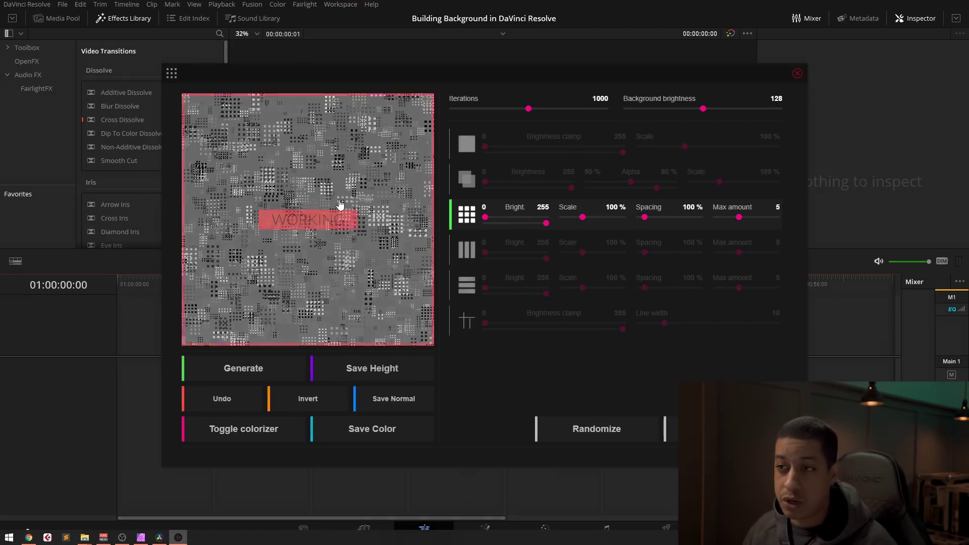
# Switch to the dot grid generator and disable both square dot shapes plus the horizontal line, vertical line and full-block dot patterns
pyautogui.click(171, 74)
pyautogui.click(216, 255)
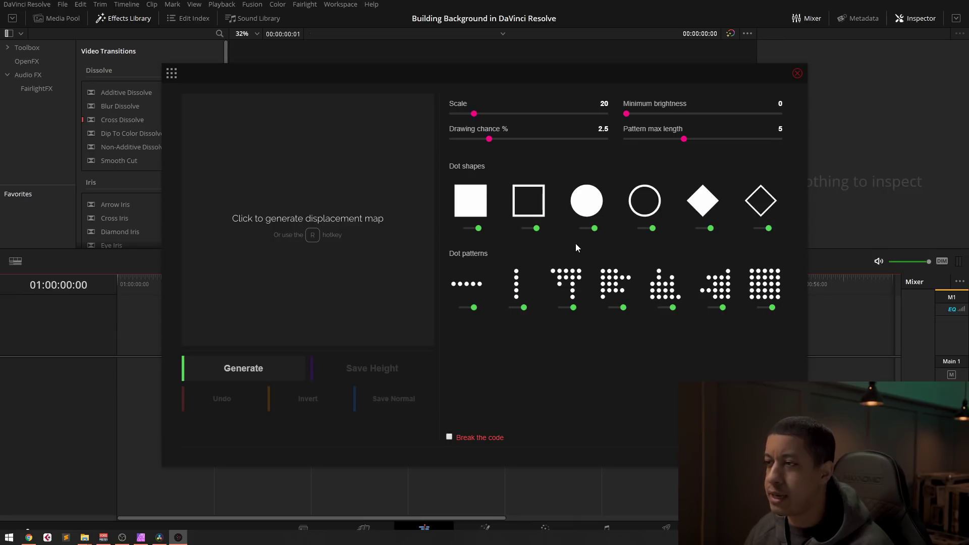
pyautogui.click(533, 228)
pyautogui.click(475, 228)
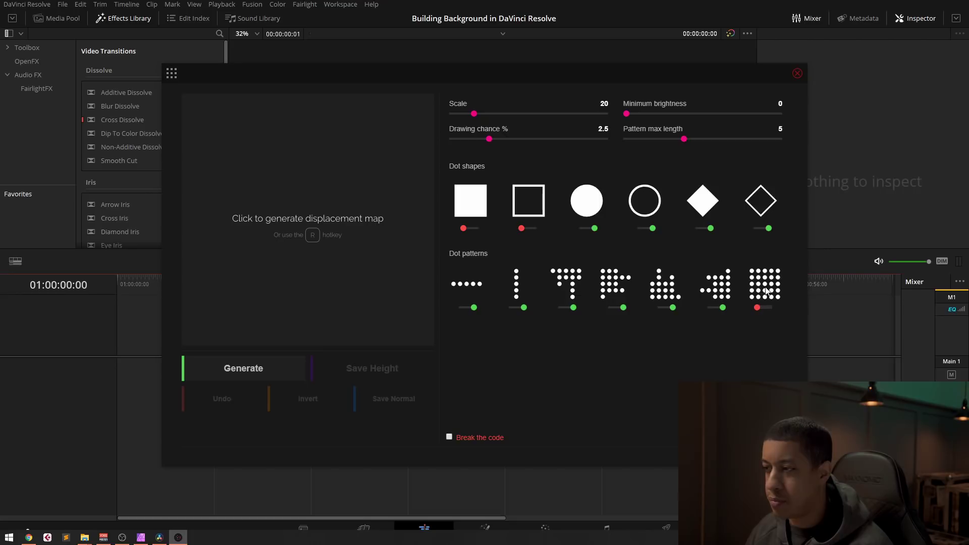
pyautogui.click(516, 308)
pyautogui.click(464, 307)
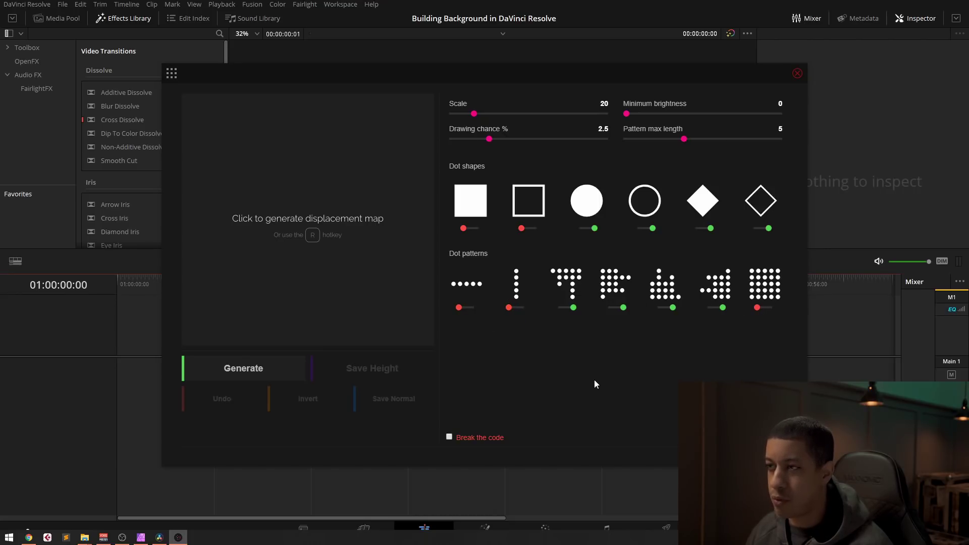
# Generate the dot grid map with scale 30, drawing chance 10% and pattern max length 6
pyautogui.click(425, 296)
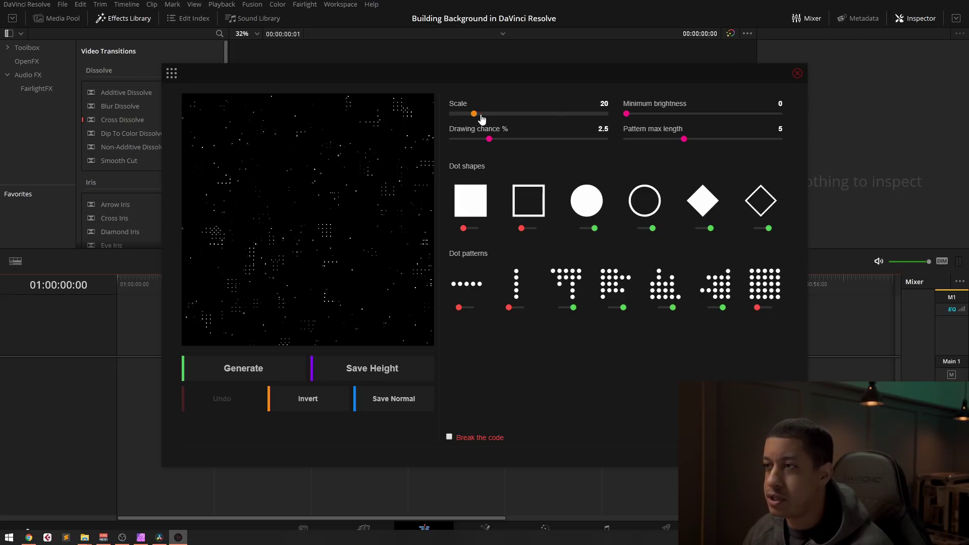
pyautogui.moveTo(475, 119); pyautogui.dragTo(497, 117)
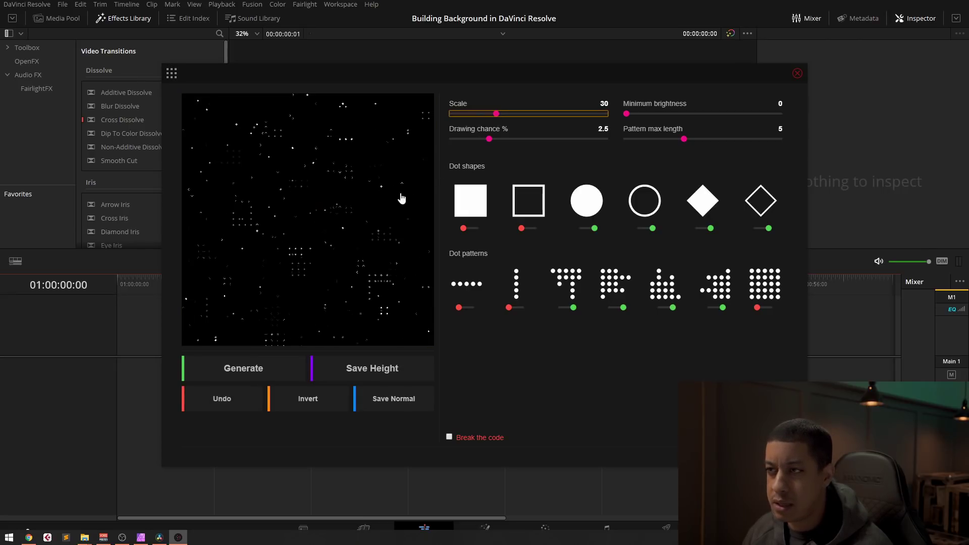
pyautogui.moveTo(489, 139); pyautogui.dragTo(617, 142)
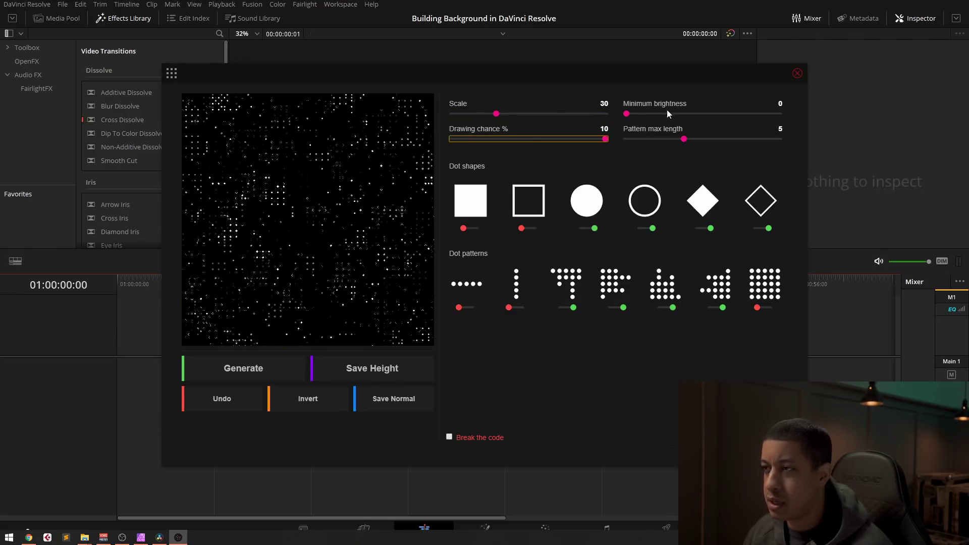
pyautogui.moveTo(682, 139); pyautogui.dragTo(708, 144)
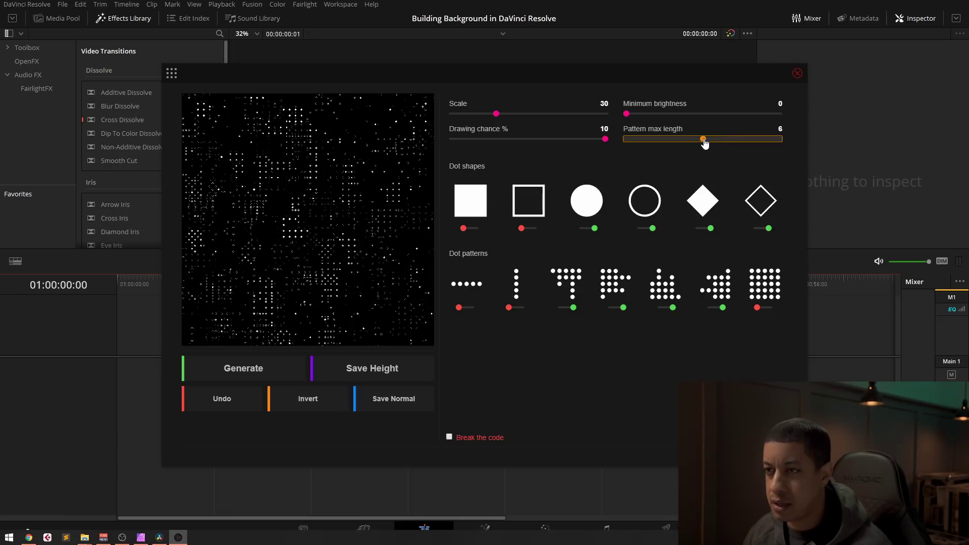
pyautogui.click(360, 258)
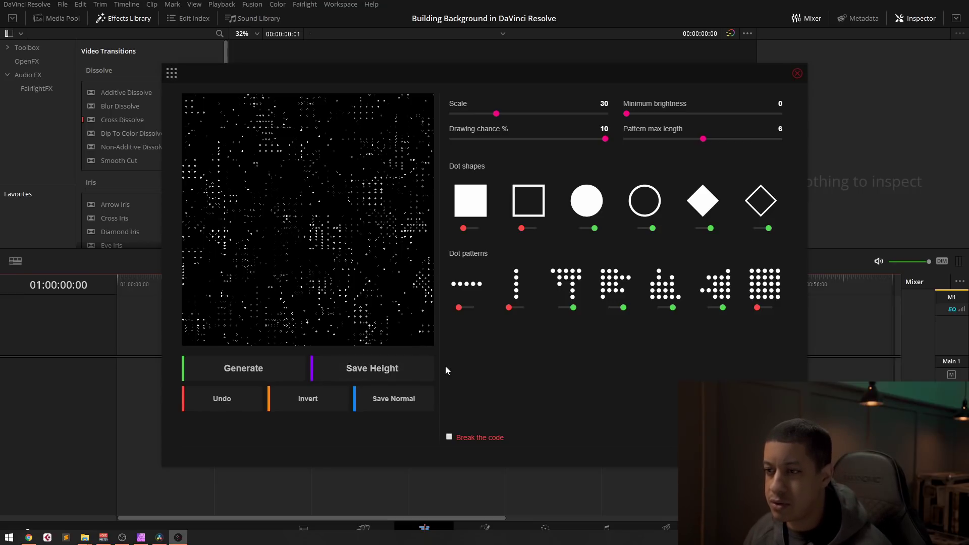
pyautogui.click(431, 368)
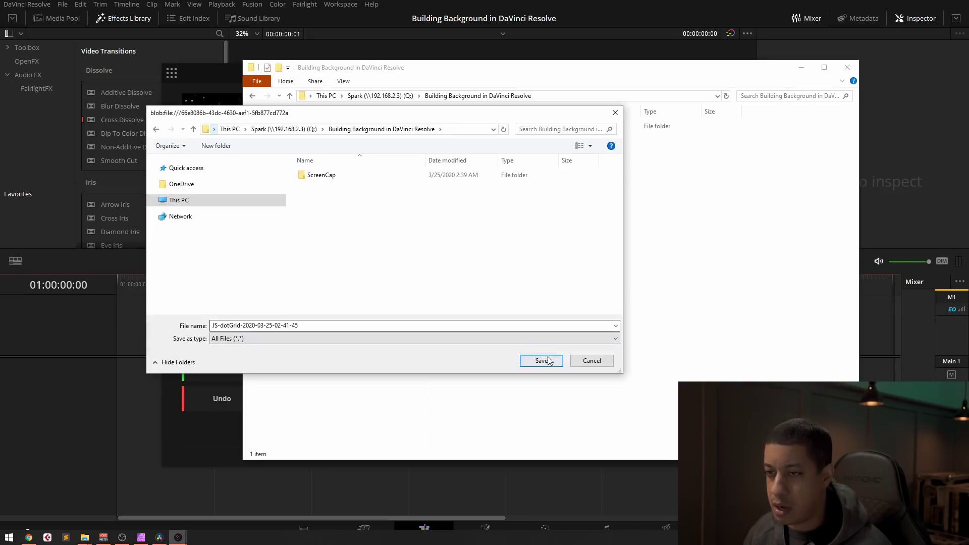
pyautogui.click(485, 337)
pyautogui.click(500, 349)
pyautogui.click(540, 361)
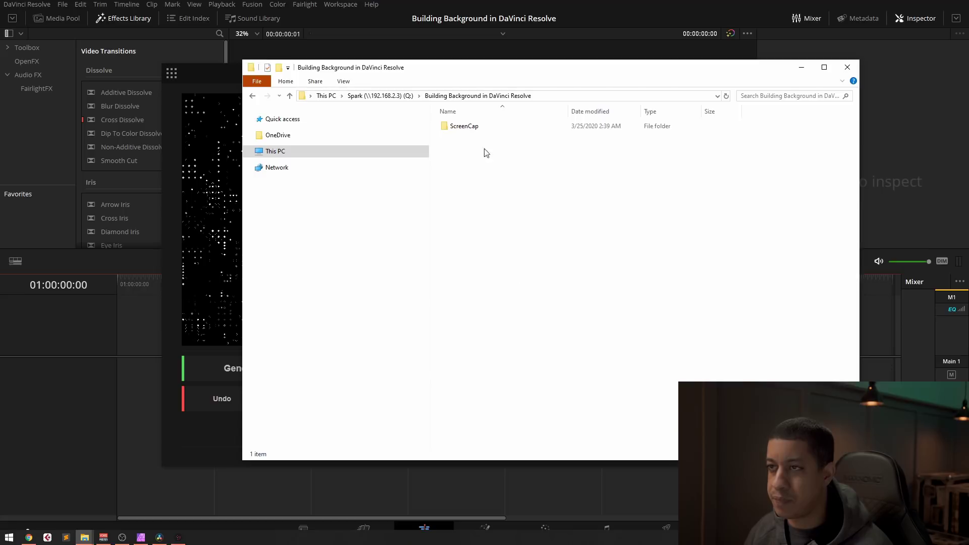
# Open the saved dot grid PNG and examine its circle and diamond detail up close, closing the viewer when done
pyautogui.click(510, 143)
pyautogui.doubleClick(510, 141)
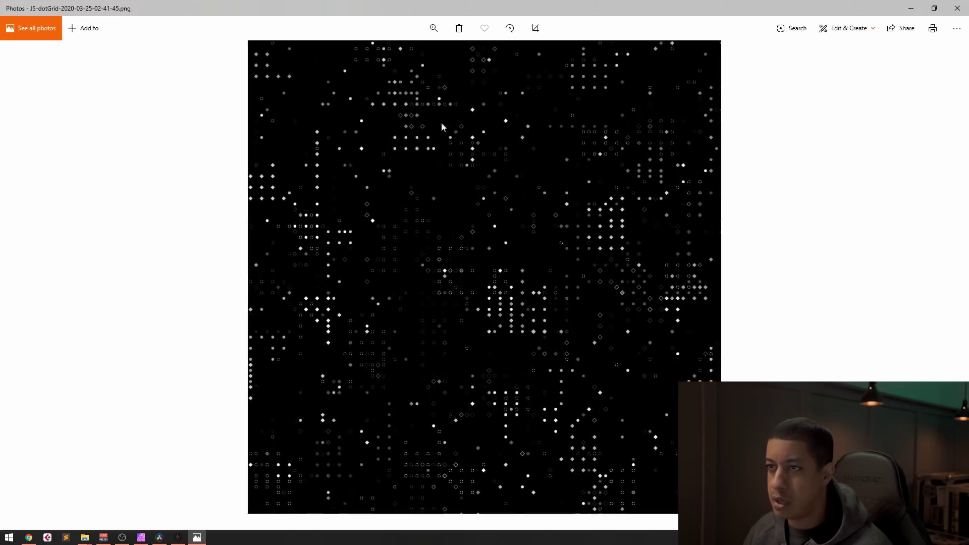
pyautogui.scroll(5, 474, 252)
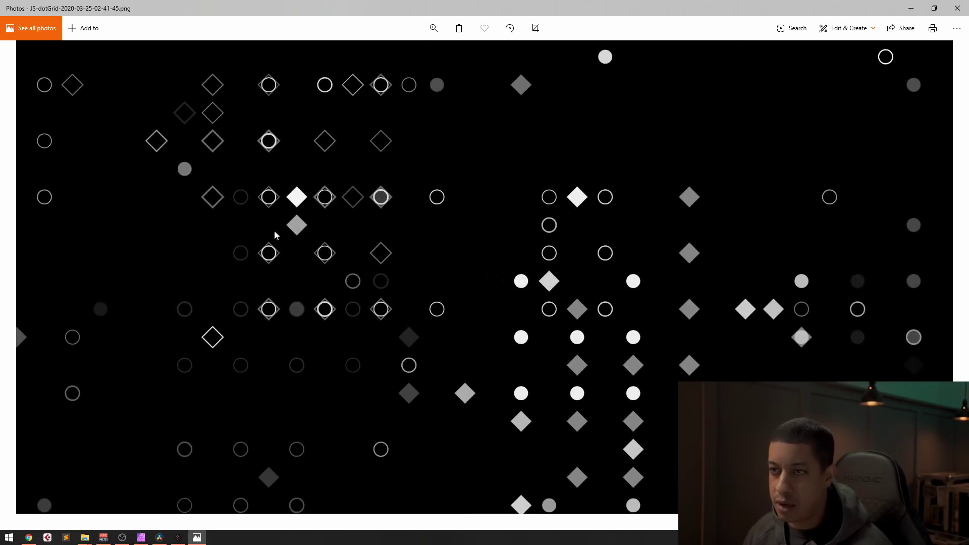
pyautogui.scroll(-5, 301, 223)
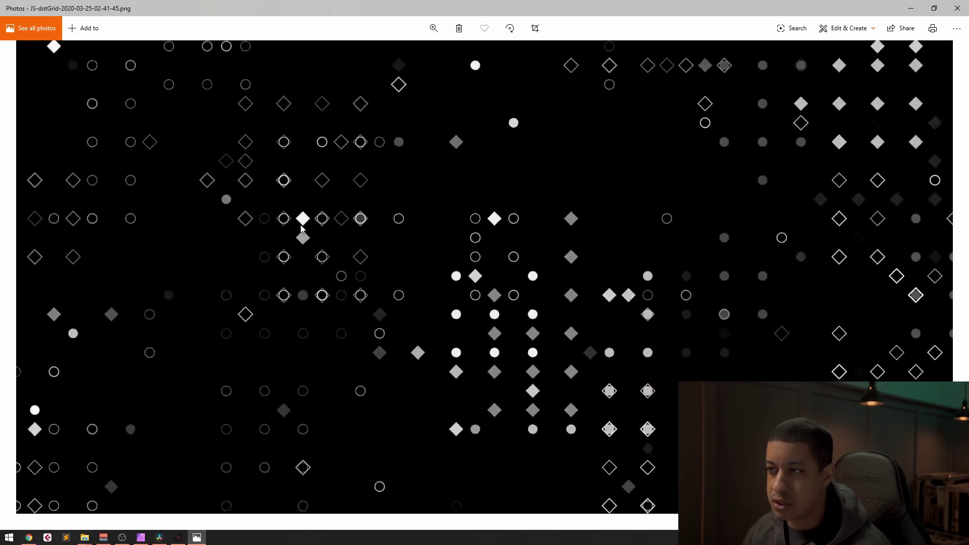
pyautogui.scroll(5, 380, 244)
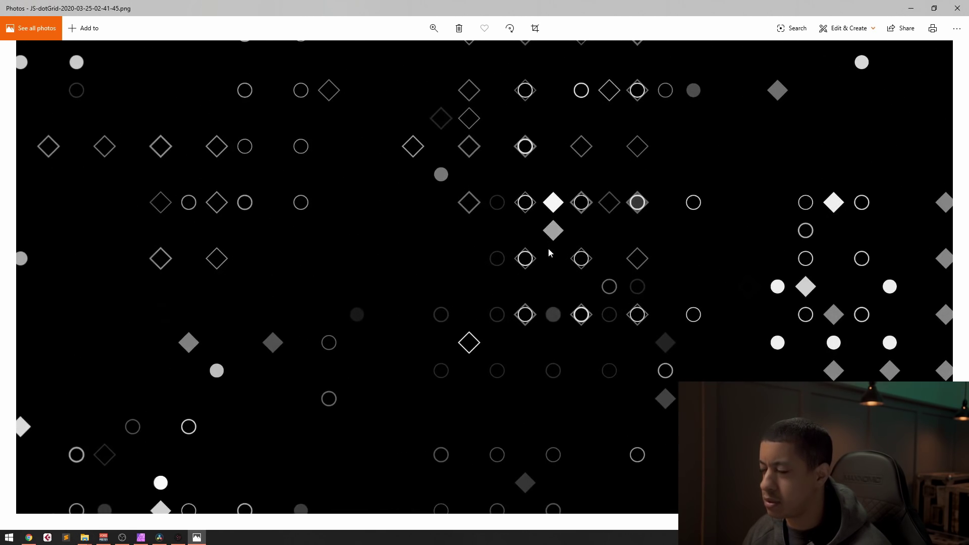
pyautogui.click(957, 8)
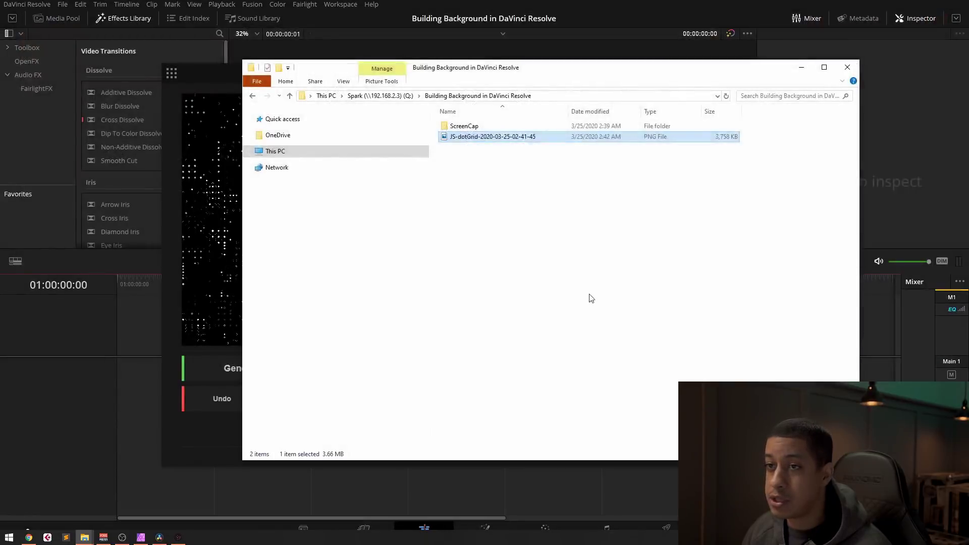
# Switch to the wire generator, set the max wire width to 16, raise the max origin spread, and choose inverted linear wire color
pyautogui.moveTo(453, 80); pyautogui.dragTo(0, 81)
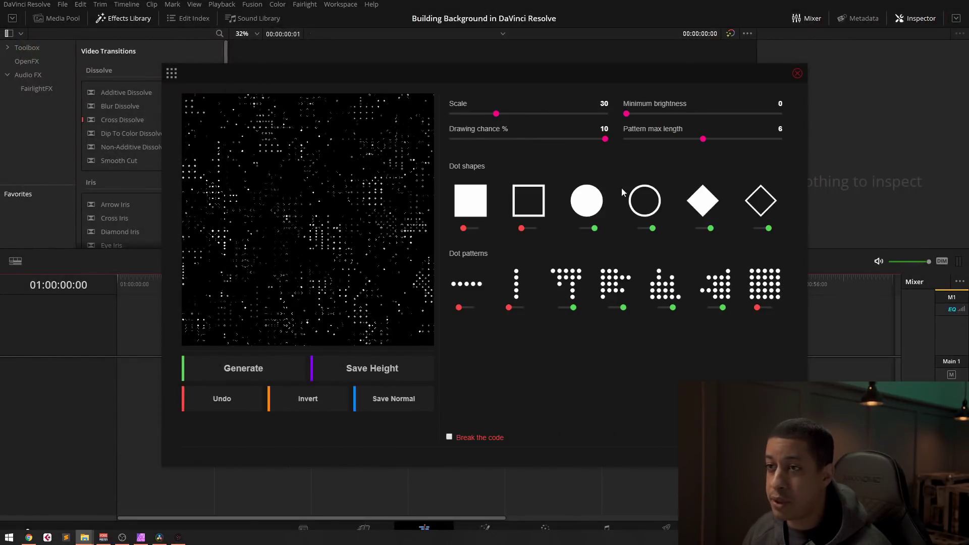
pyautogui.click(217, 71)
pyautogui.click(172, 74)
pyautogui.moveTo(474, 134); pyautogui.dragTo(452, 134)
pyautogui.moveTo(626, 133); pyautogui.dragTo(762, 160)
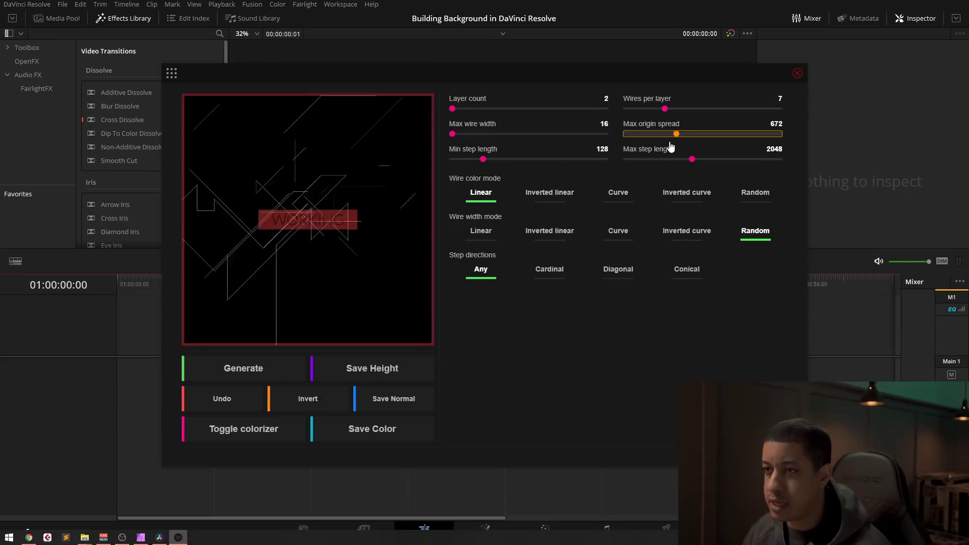
pyautogui.click(550, 195)
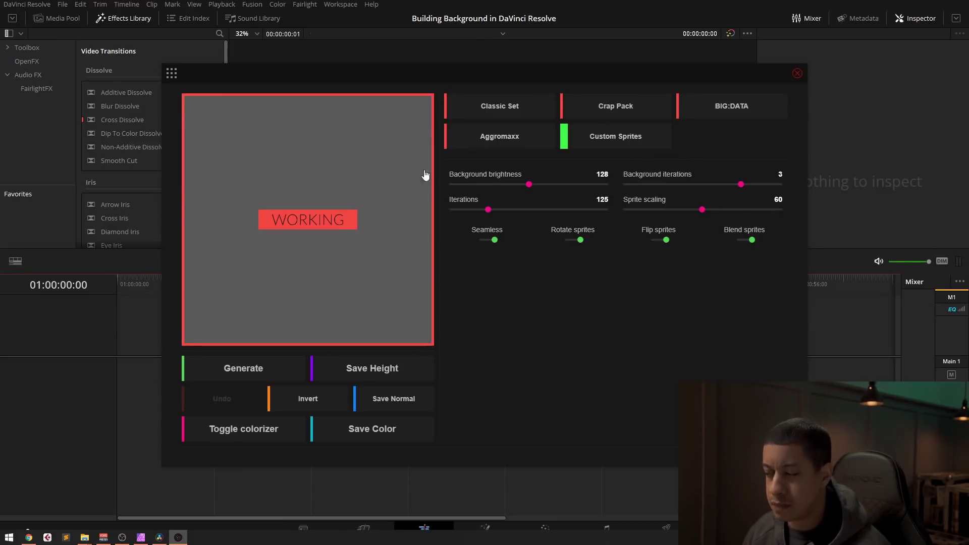
# Set the Crap Pack sprite map's background brightness to 0 and sprite scaling to 102, and return to the shape-layer generator
pyautogui.moveTo(529, 184); pyautogui.dragTo(453, 185)
pyautogui.moveTo(702, 210); pyautogui.dragTo(756, 211)
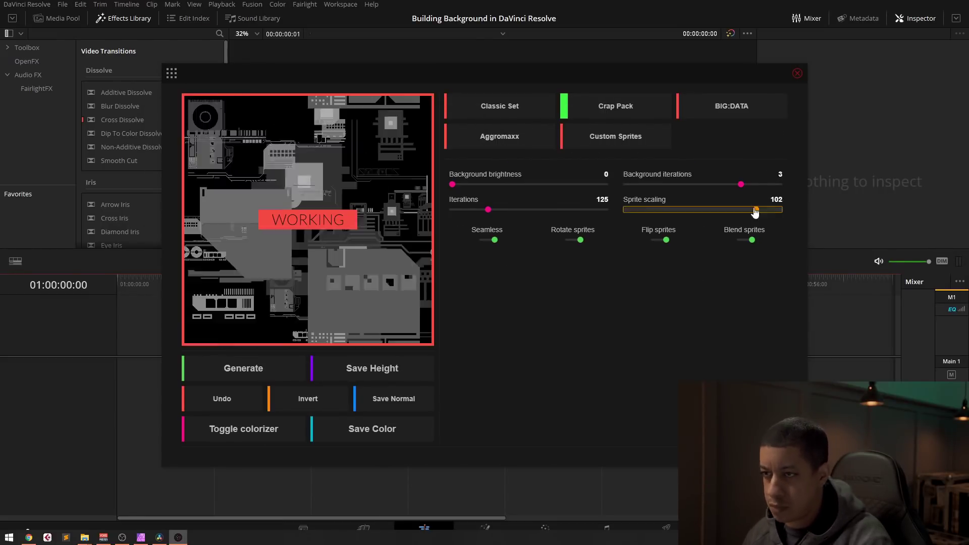
pyautogui.click(172, 73)
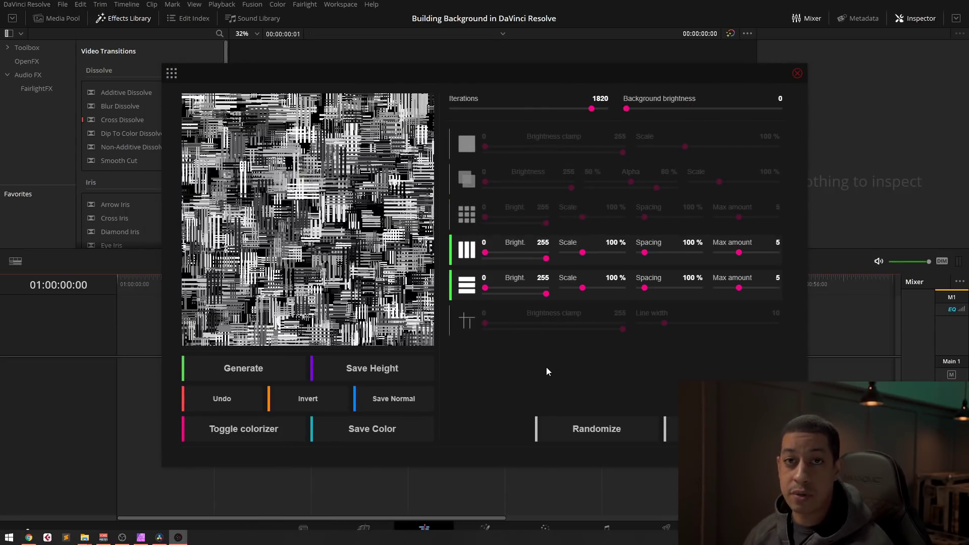
# Switch to Affinity Photo and check the saved dot grid PNG's pixel dimensions in its file properties
pyautogui.click(141, 537)
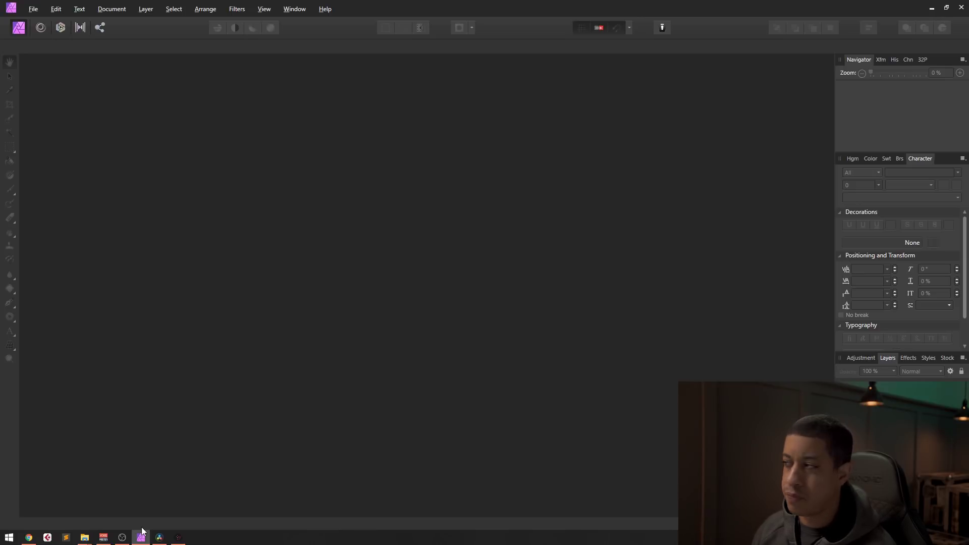
pyautogui.click(84, 537)
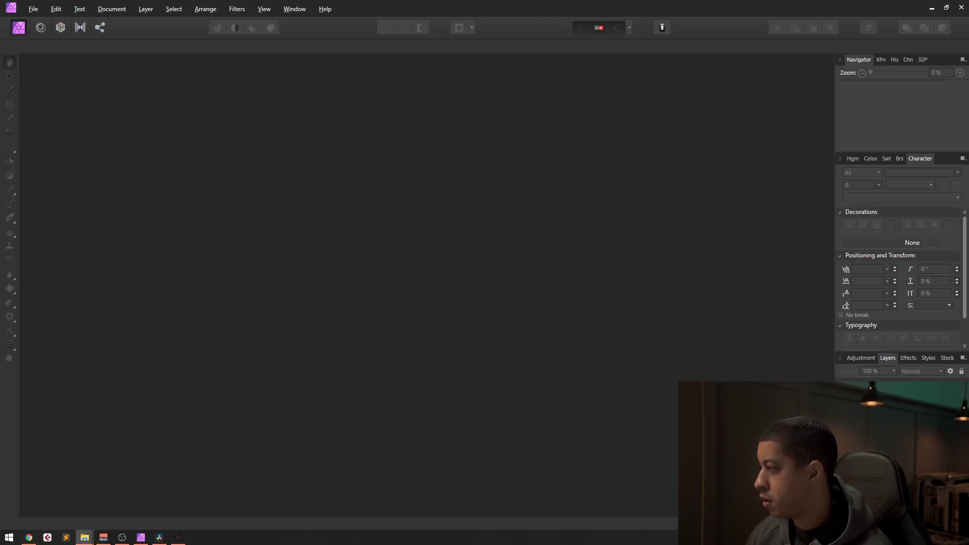
pyautogui.click(518, 143)
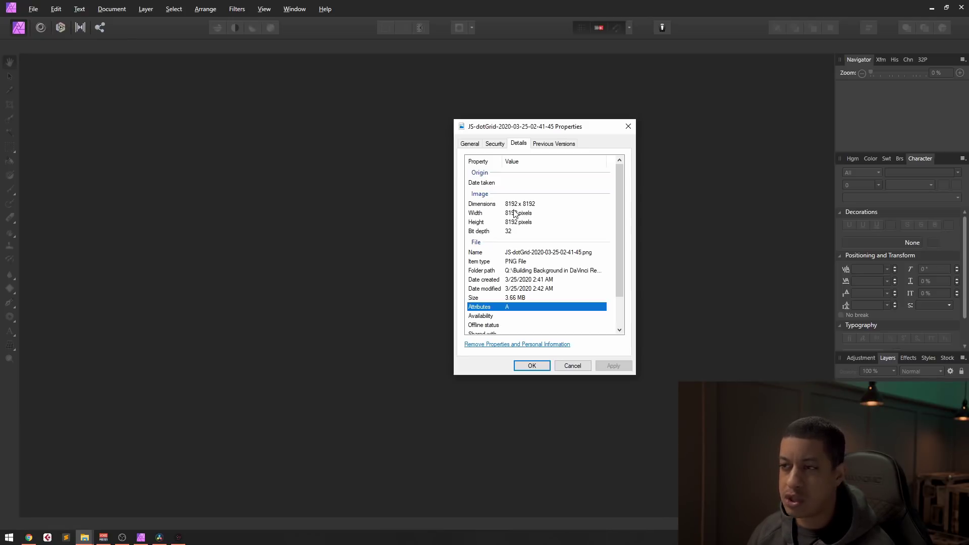
pyautogui.click(577, 368)
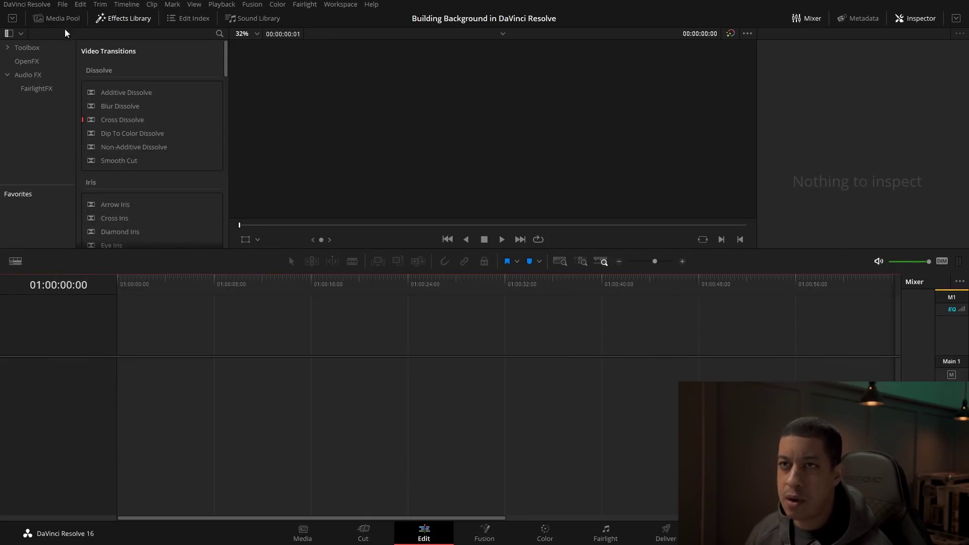
# Show the project's media pool in DaVinci Resolve
pyautogui.click(57, 18)
pyautogui.rightClick(148, 141)
pyautogui.click(208, 183)
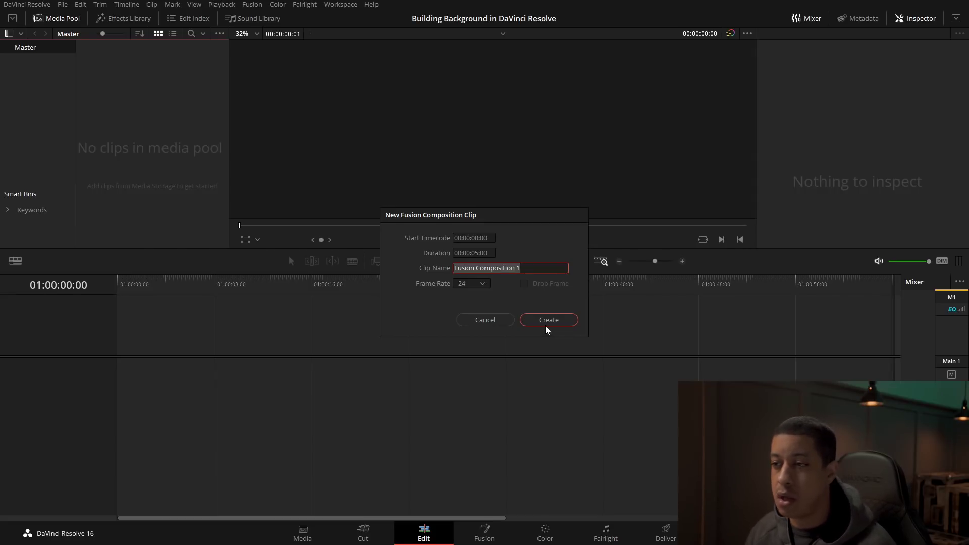
pyautogui.click(497, 324)
# Set the project's timeline and playback frame rates to 30 frames per second and save the project settings
pyautogui.hotkey('shift', '9')
pyautogui.click(484, 184)
pyautogui.click(471, 261)
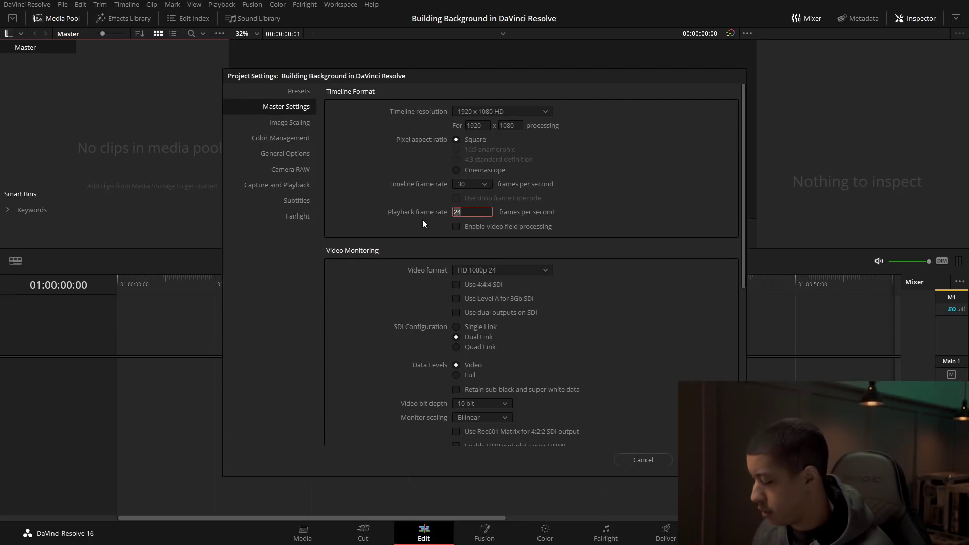
pyautogui.click(708, 460)
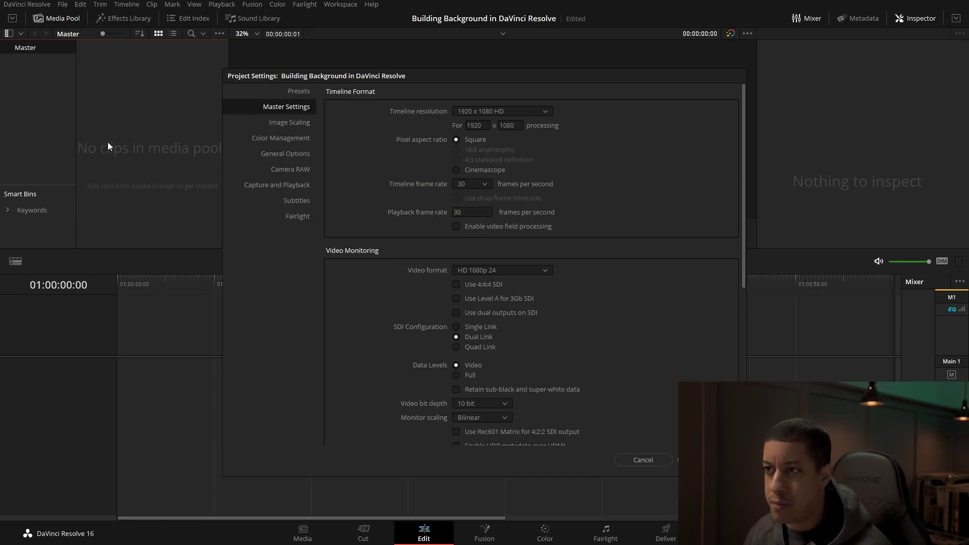
# Create a five-second, 30 fps Fusion composition clip named Fusion Composition 1 in the media pool
pyautogui.rightClick(168, 104)
pyautogui.click(241, 151)
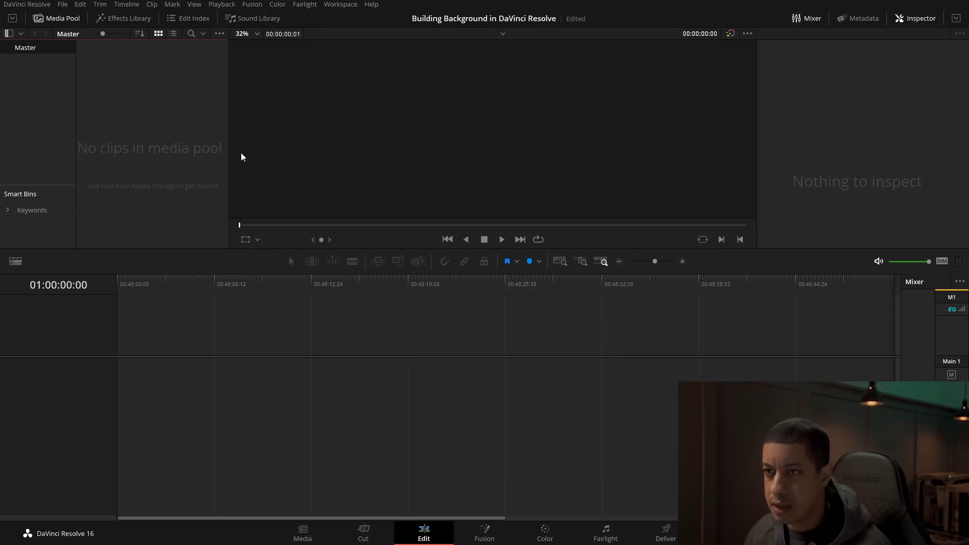
pyautogui.rightClick(178, 133)
pyautogui.click(259, 171)
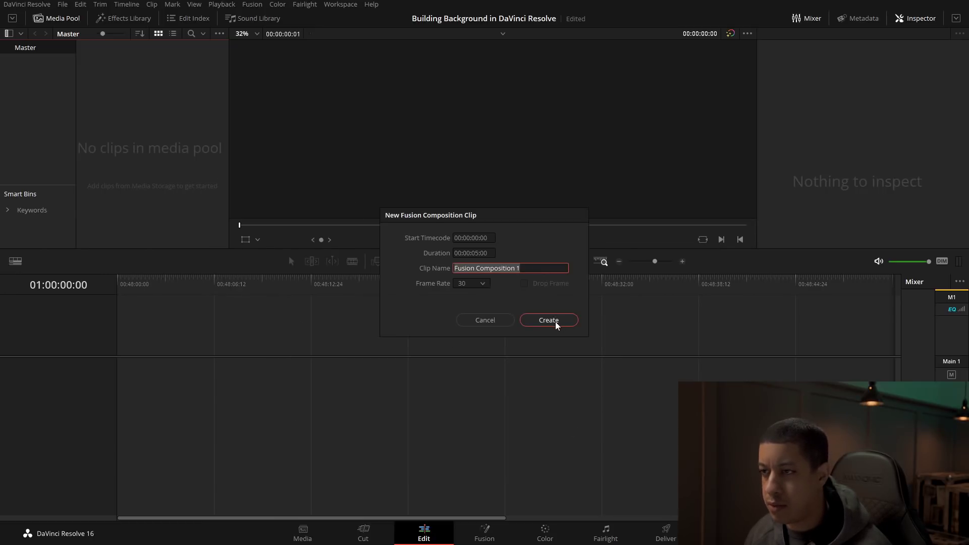
pyautogui.click(555, 322)
# Place the Fusion composition clip at the start of a new timeline and open it on the Fusion page
pyautogui.moveTo(117, 65); pyautogui.dragTo(120, 395)
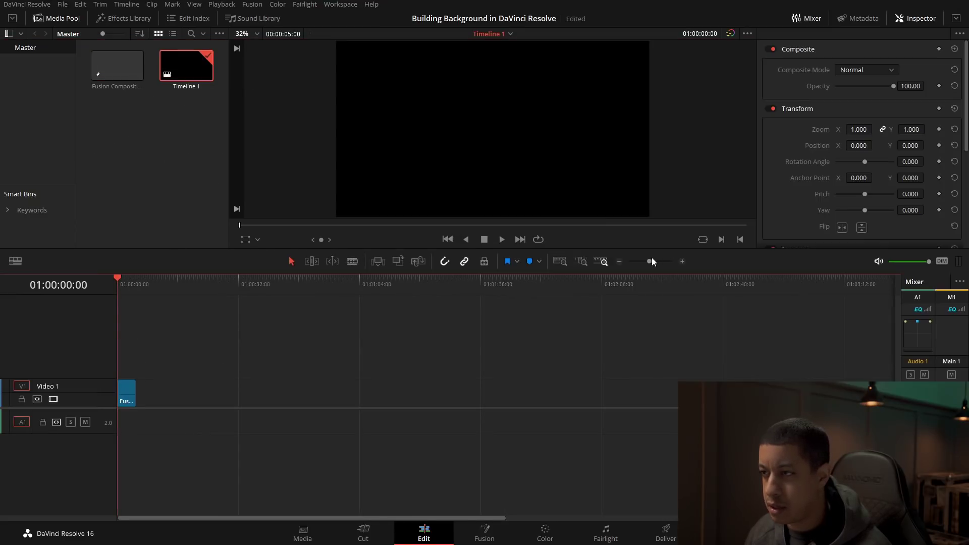
pyautogui.click(498, 533)
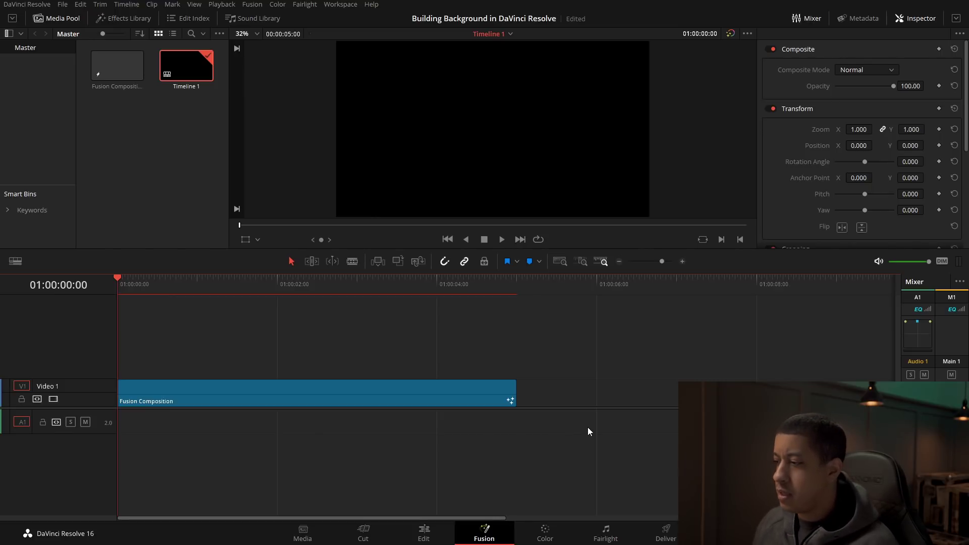
# Switch to the web browser and browse the general pages of colorpalettes.net for a suitable color palette
pyautogui.hotkey('alt', 'Tab')
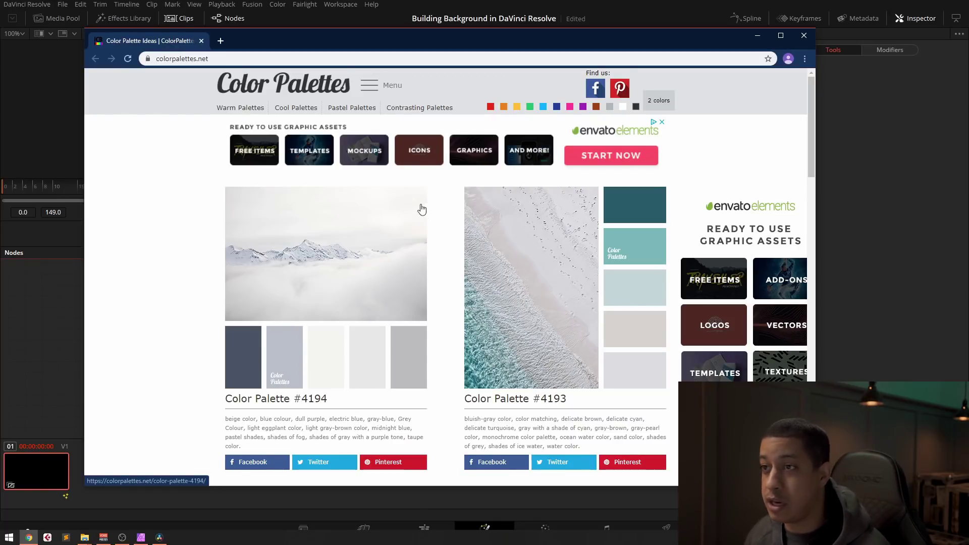
pyautogui.scroll(-20, 417, 253)
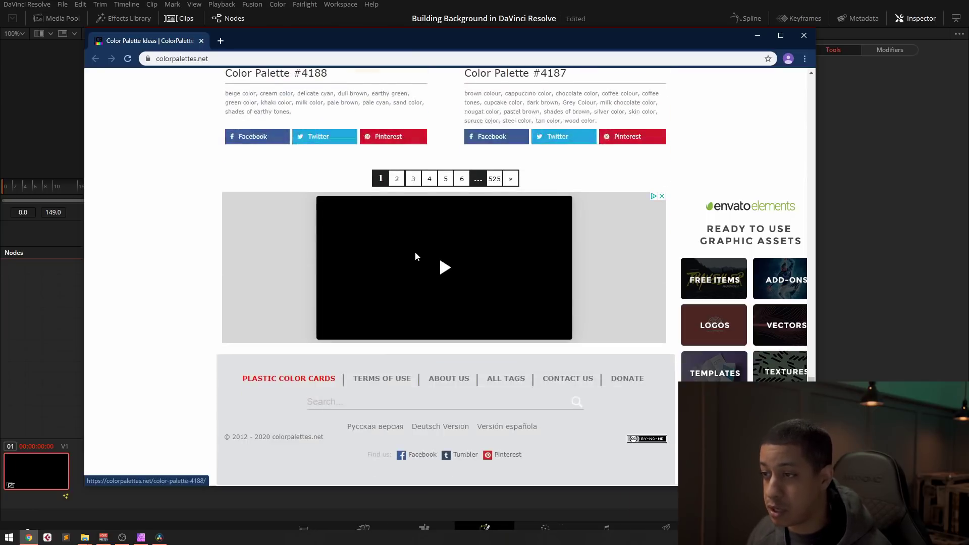
pyautogui.click(445, 179)
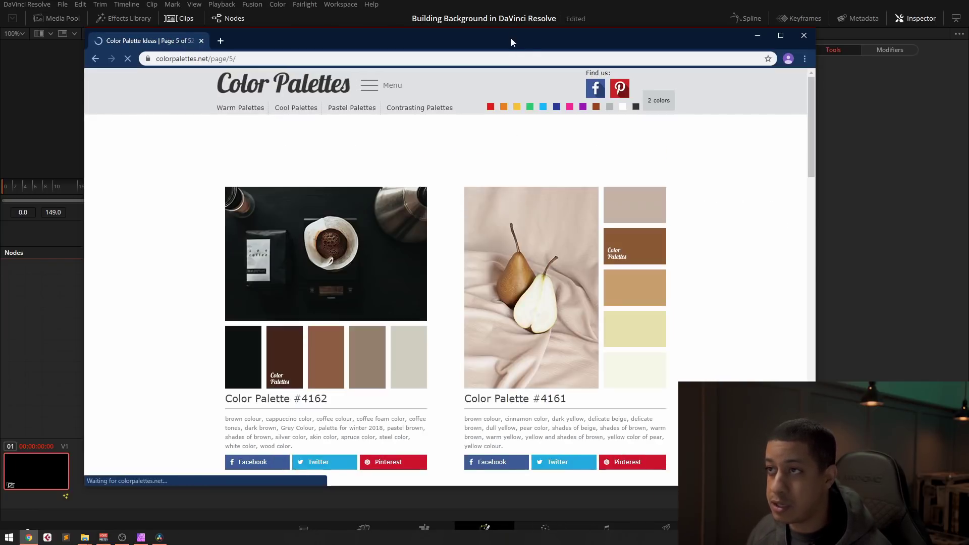
pyautogui.scroll(-3, 487, 294)
pyautogui.scroll(-10, 486, 293)
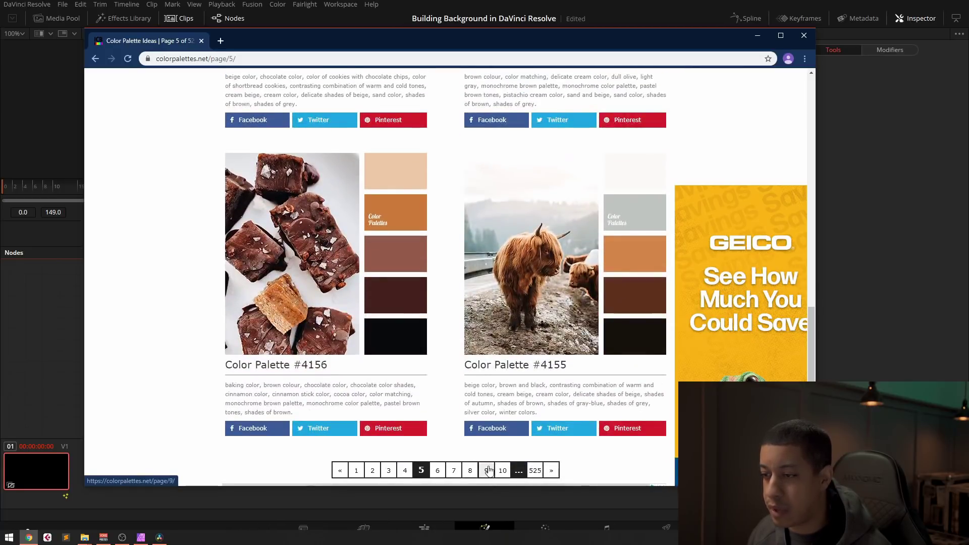
pyautogui.click(486, 470)
pyautogui.scroll(-15, 490, 322)
pyautogui.click(478, 357)
pyautogui.scroll(-18, 461, 374)
pyautogui.click(511, 454)
pyautogui.scroll(-20, 480, 298)
pyautogui.click(527, 318)
# Filter the color palettes to the cyan category and browse its result pages up to page 12
pyautogui.click(544, 107)
pyautogui.scroll(-20, 485, 273)
pyautogui.click(460, 397)
pyautogui.scroll(-12, 444, 321)
pyautogui.click(480, 353)
pyautogui.scroll(-12, 448, 284)
pyautogui.click(482, 353)
pyautogui.scroll(-12, 442, 248)
pyautogui.scroll(-10, 443, 248)
pyautogui.click(482, 354)
pyautogui.scroll(-12, 470, 275)
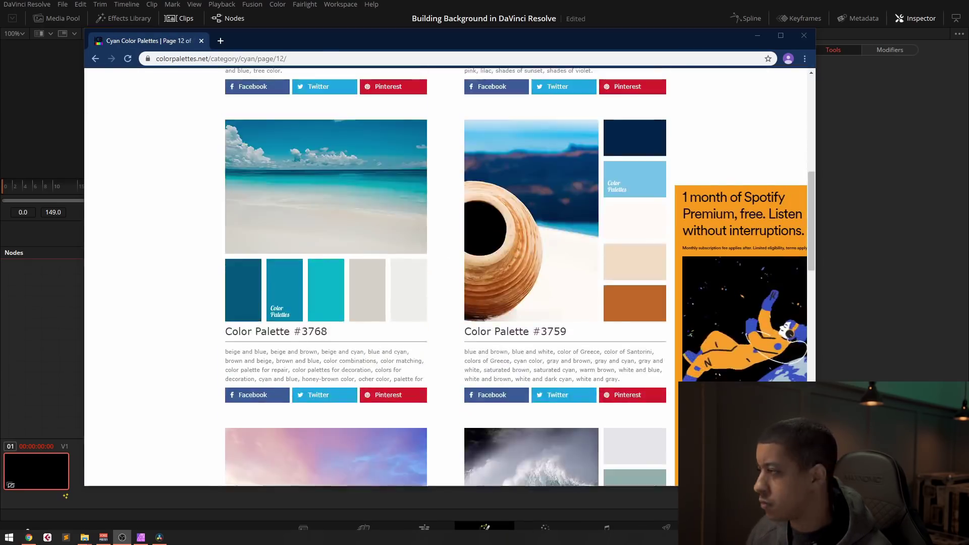
# Open Color Palettes #3753, #3731 and #3588 from the cyan result pages in separate browser tabs
pyautogui.middleClick(470, 274)
pyautogui.scroll(-6, 471, 274)
pyautogui.click(492, 353)
pyautogui.scroll(-12, 526, 208)
pyautogui.scroll(-3, 526, 207)
pyautogui.rightClick(532, 202)
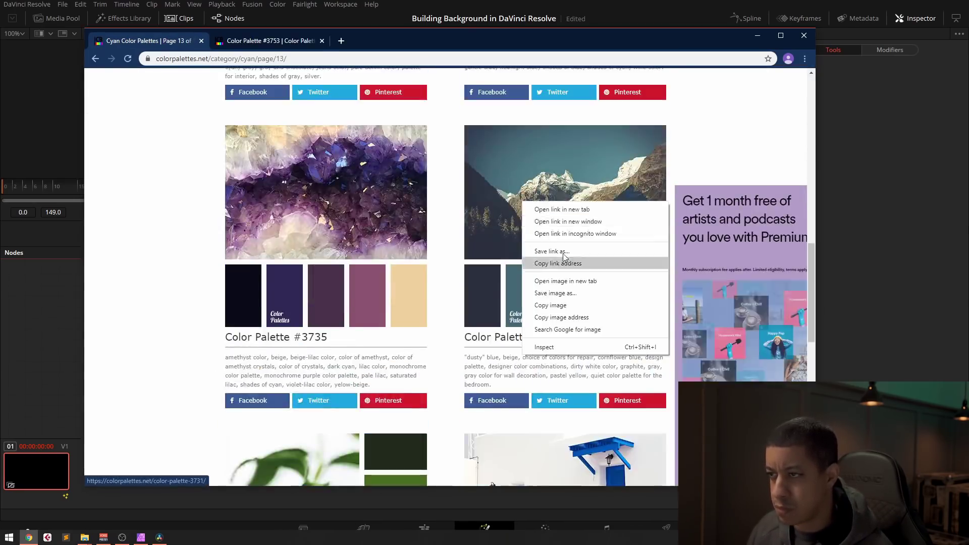
pyautogui.click(574, 210)
pyautogui.scroll(-18, 510, 210)
pyautogui.click(492, 354)
pyautogui.scroll(-6, 437, 250)
pyautogui.scroll(-10, 438, 251)
pyautogui.middleClick(532, 282)
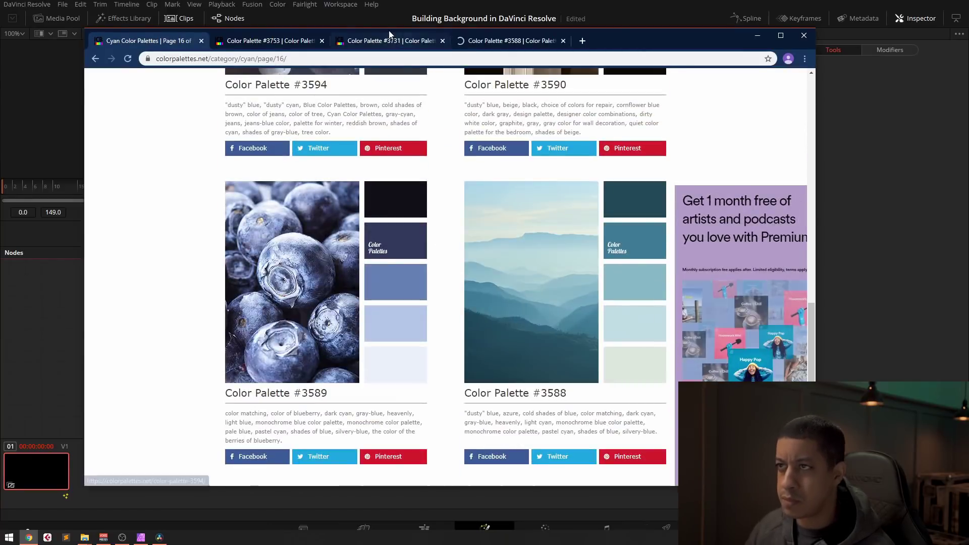
# Compare the swatches of the opened palettes #3753, #3731 and #3588, ending on #3731
pyautogui.click(308, 44)
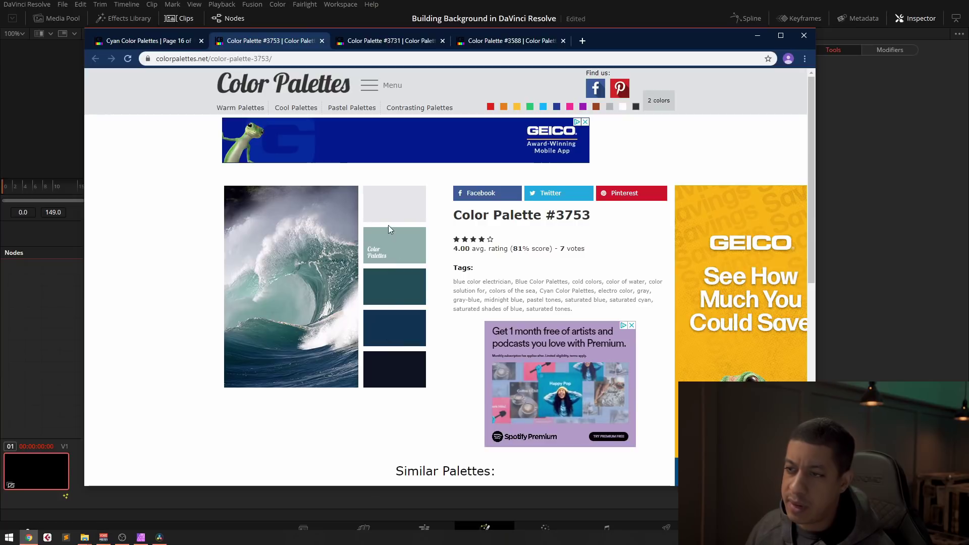
pyautogui.hotkey('ctrl', 'Tab')
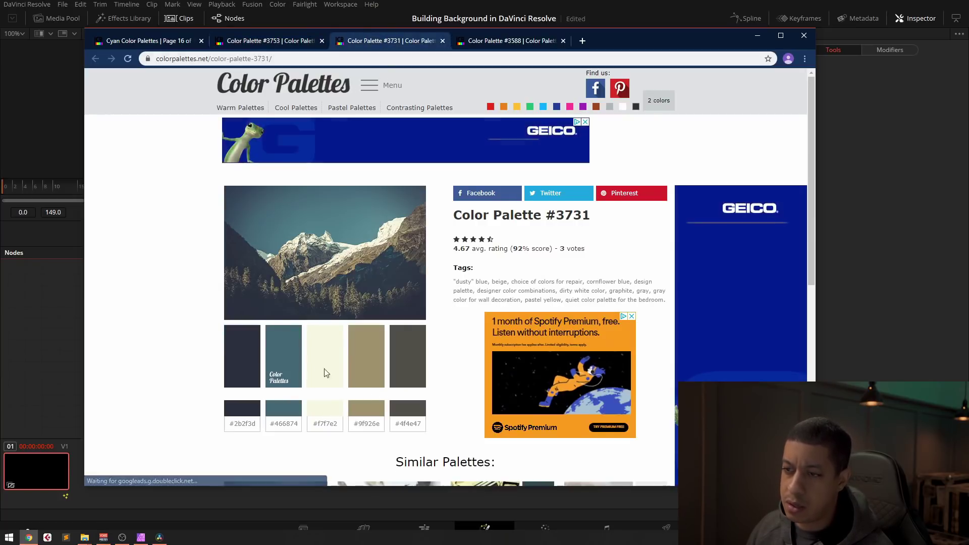
pyautogui.click(469, 48)
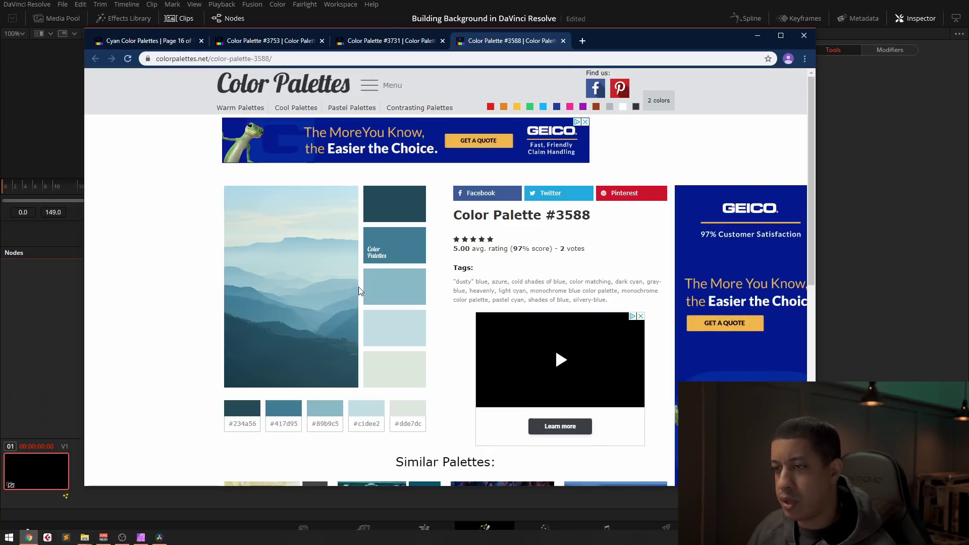
pyautogui.click(371, 40)
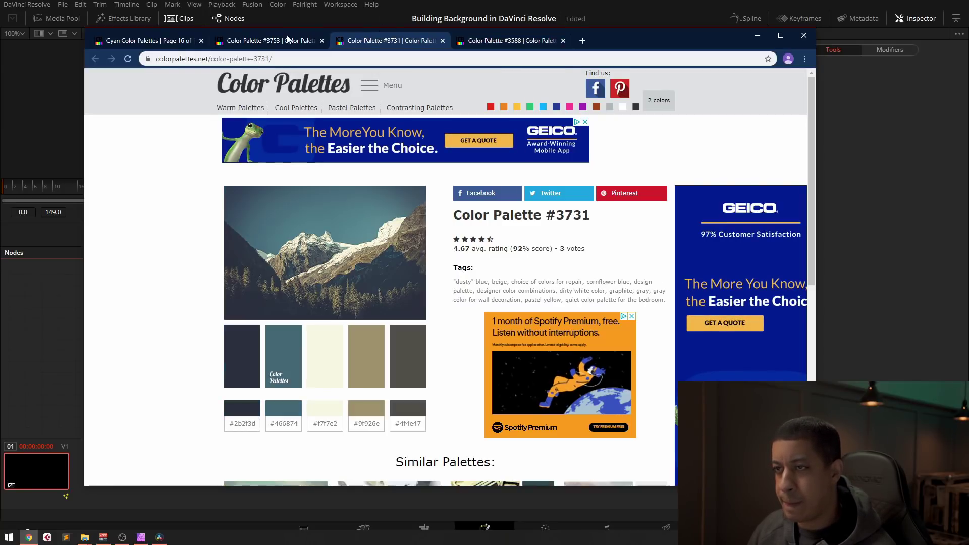
pyautogui.click(291, 40)
pyautogui.click(364, 41)
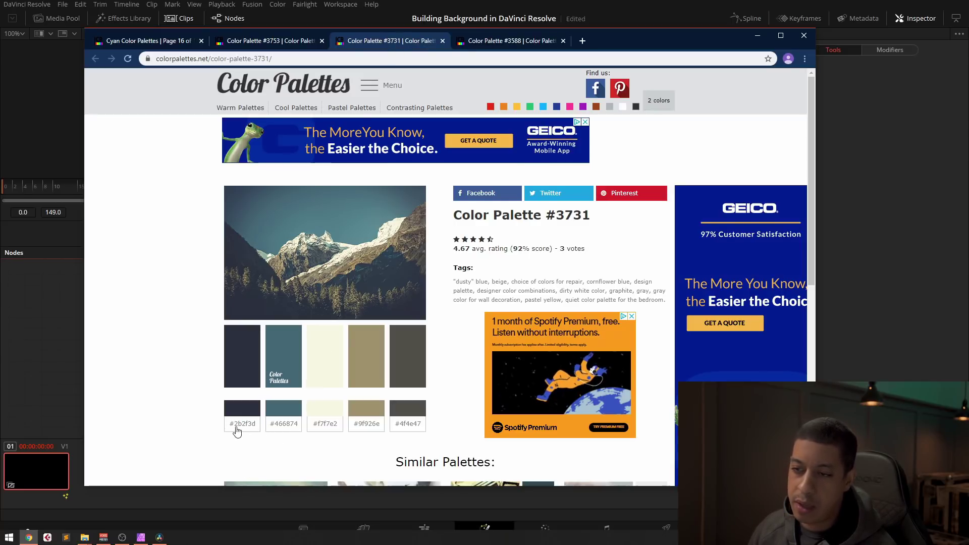
# Add a Background node in DaVinci Resolve's Fusion page and copy the hex code 2b2f3d from Color Palette #3731
pyautogui.click(65, 397)
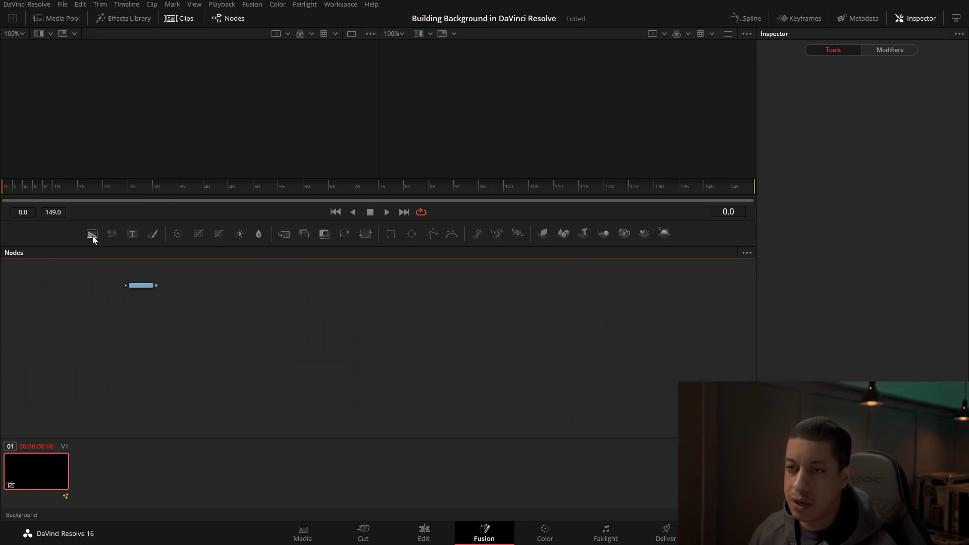
pyautogui.click(340, 299)
pyautogui.hotkey('alt', 'Tab')
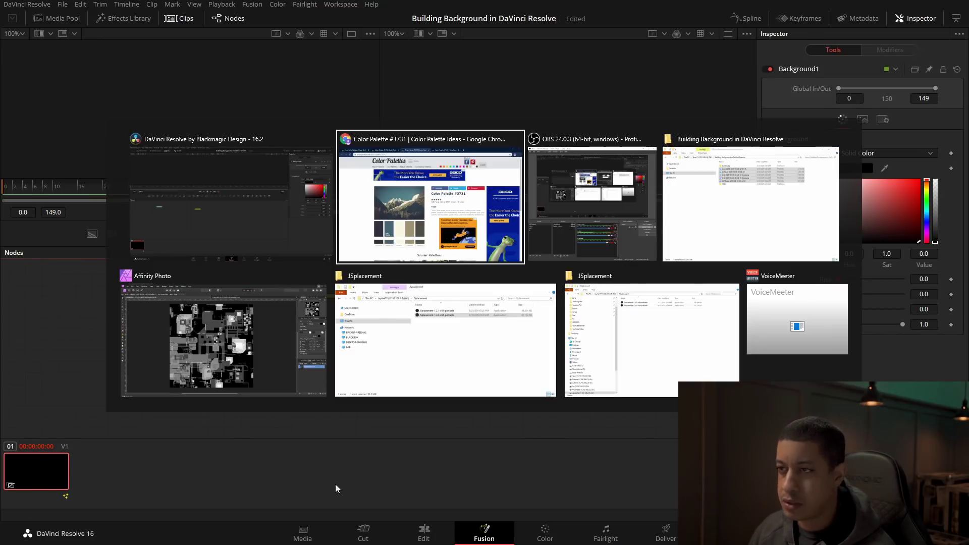
pyautogui.doubleClick(245, 423)
pyautogui.rightClick(244, 425)
pyautogui.click(263, 433)
pyautogui.click(50, 383)
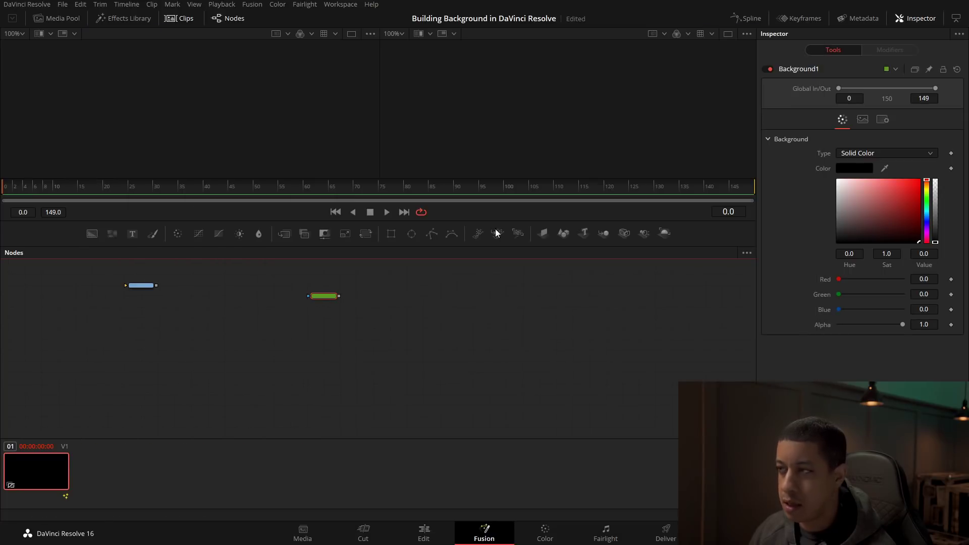
# Set the Background1 node's solid color to the copied hex value #2b2f3d and show the node in the second viewer
pyautogui.click(866, 168)
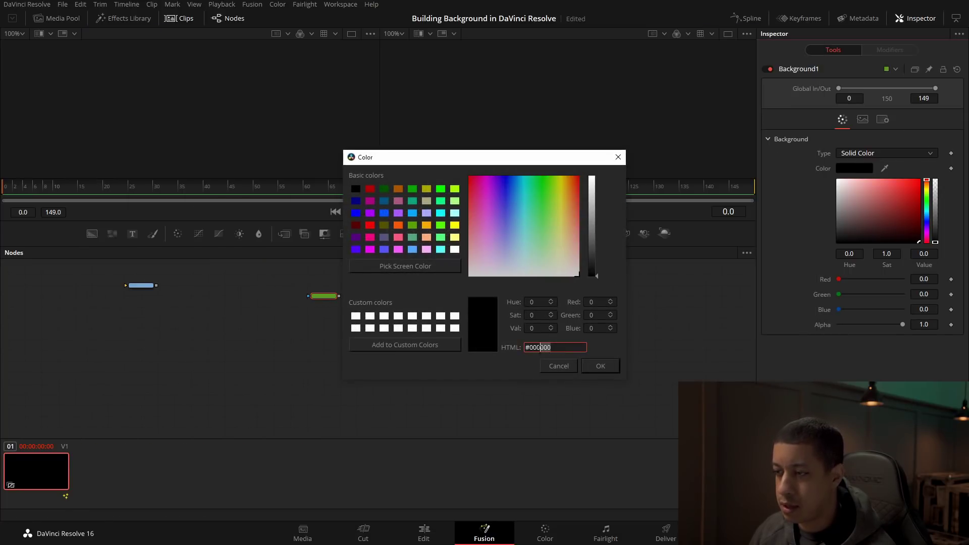
pyautogui.hotkey('ctrl', 'v')
pyautogui.click(600, 367)
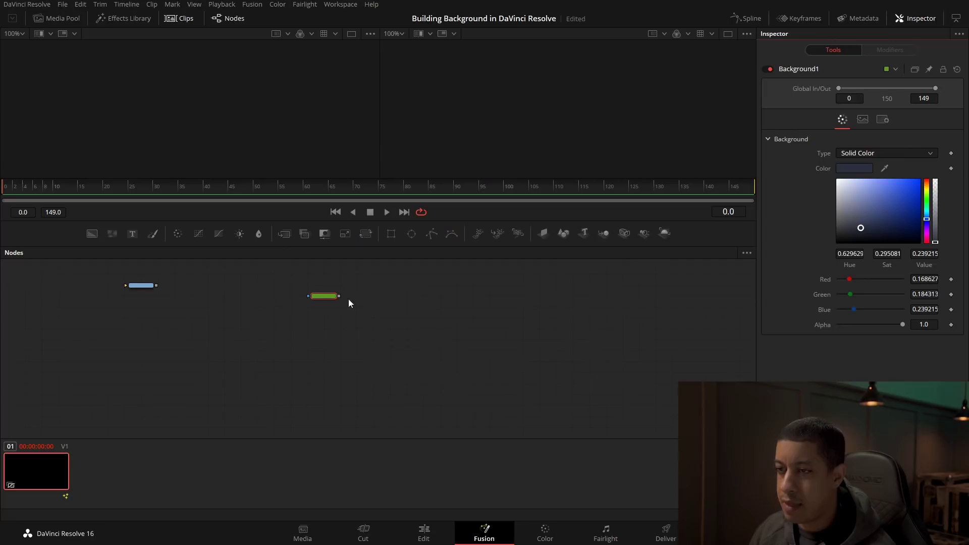
pyautogui.press('2')
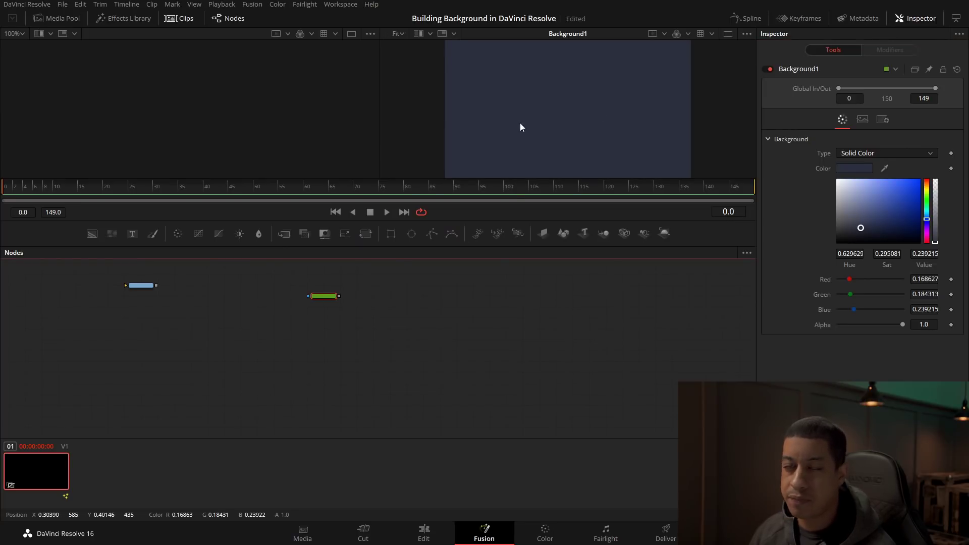
# Add four more Background nodes colored with palette #3731's remaining hex values #466874, #f7f7e2, #9f926e and #4f4e47
pyautogui.hotkey('alt', 'Tab')
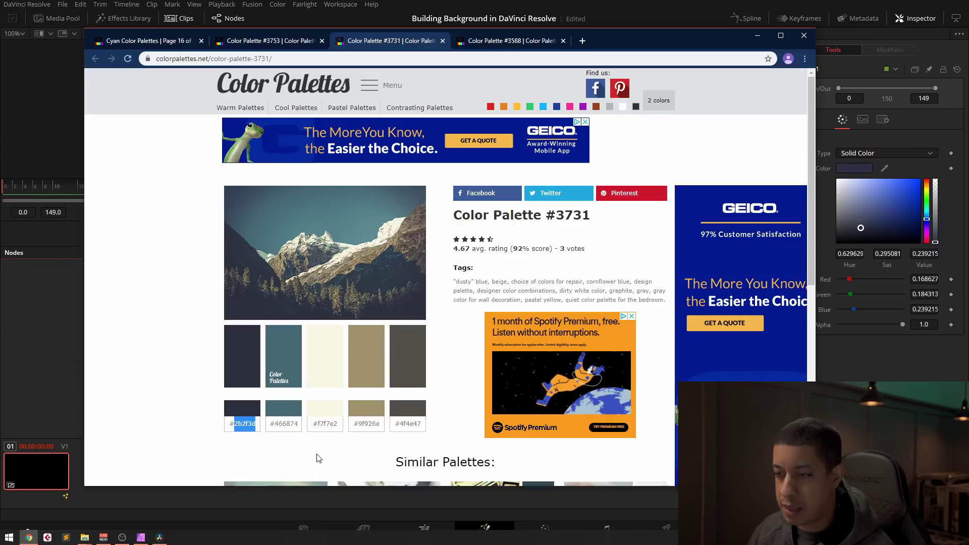
pyautogui.doubleClick(285, 427)
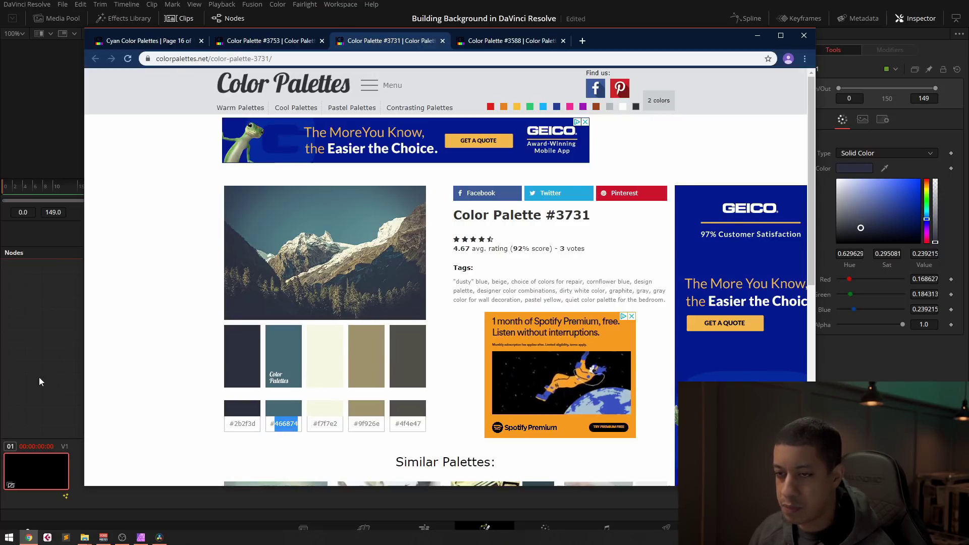
pyautogui.click(39, 381)
pyautogui.hotkey('alt', 'Tab')
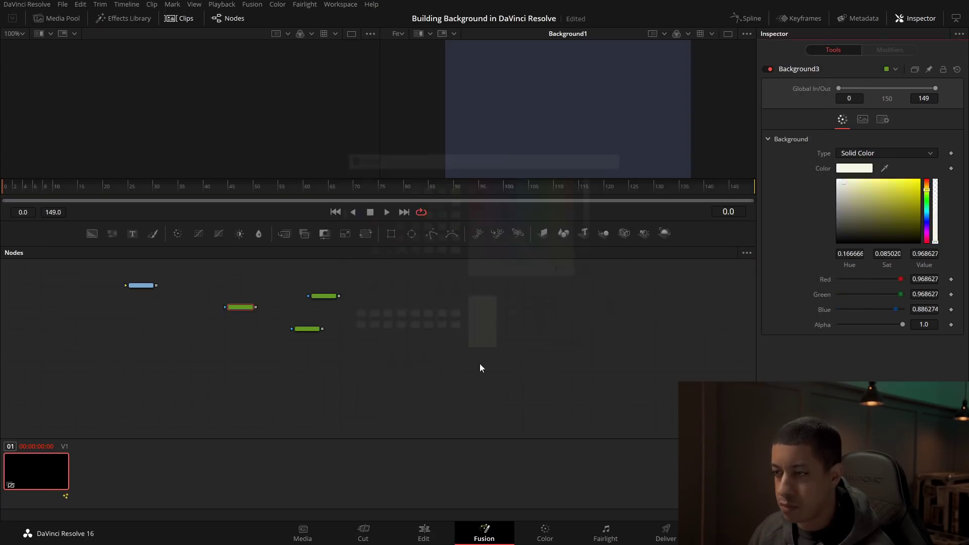
pyautogui.click(854, 168)
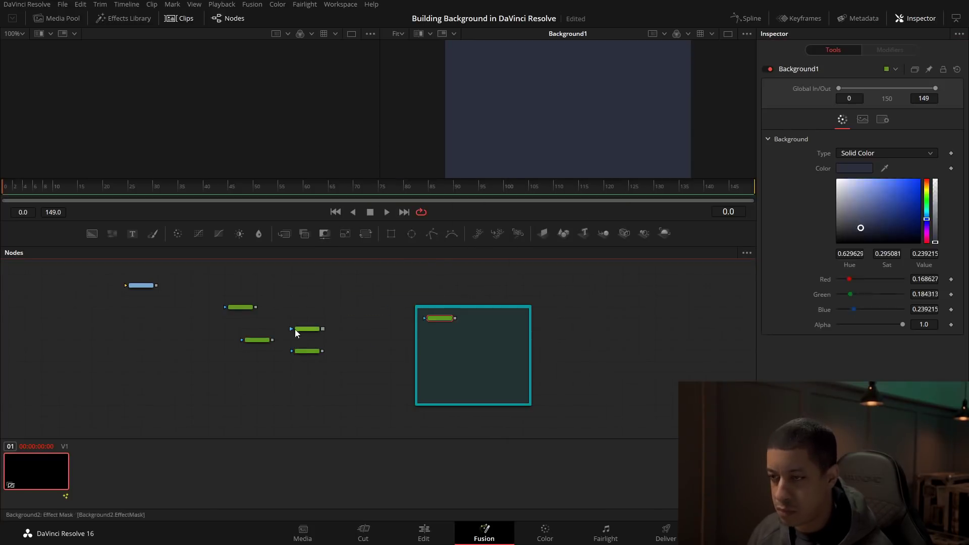
# Stack the five Background nodes inside a tightly resized Underlay at the node graph's left side and move MediaOut1 above the nodes
pyautogui.moveTo(295, 329); pyautogui.dragTo(445, 364)
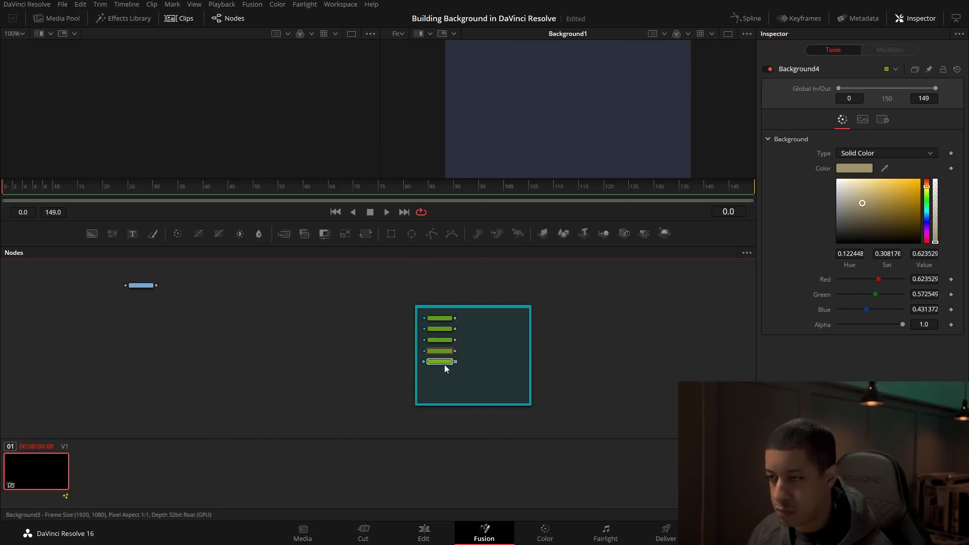
pyautogui.moveTo(531, 405); pyautogui.dragTo(466, 380)
pyautogui.moveTo(440, 307); pyautogui.dragTo(21, 356)
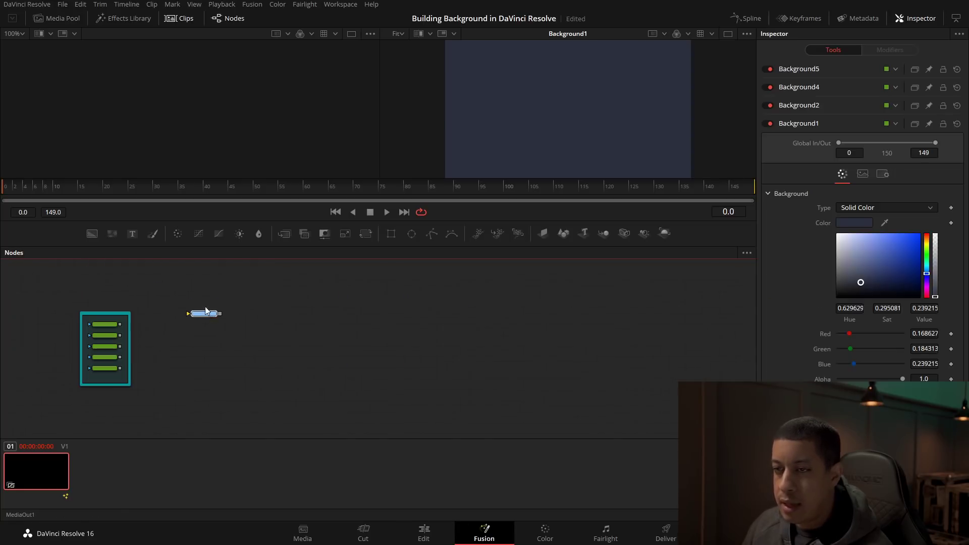
pyautogui.moveTo(206, 313); pyautogui.dragTo(206, 281)
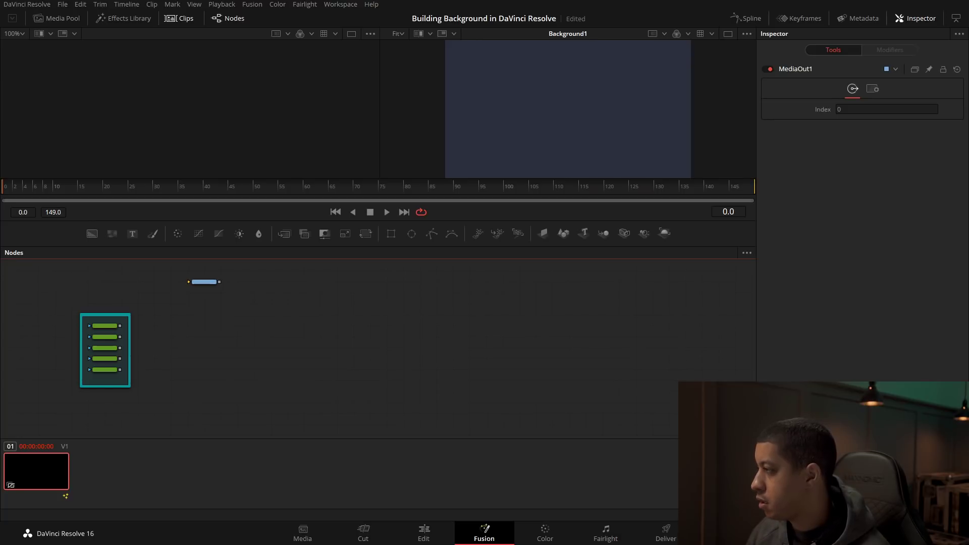
# Add the five displacement map images to the node graph as MediaIn nodes and delete the extra nodes beside them
pyautogui.moveTo(498, 320); pyautogui.dragTo(221, 326)
pyautogui.moveTo(285, 304); pyautogui.dragTo(250, 379)
pyautogui.press('Delete')
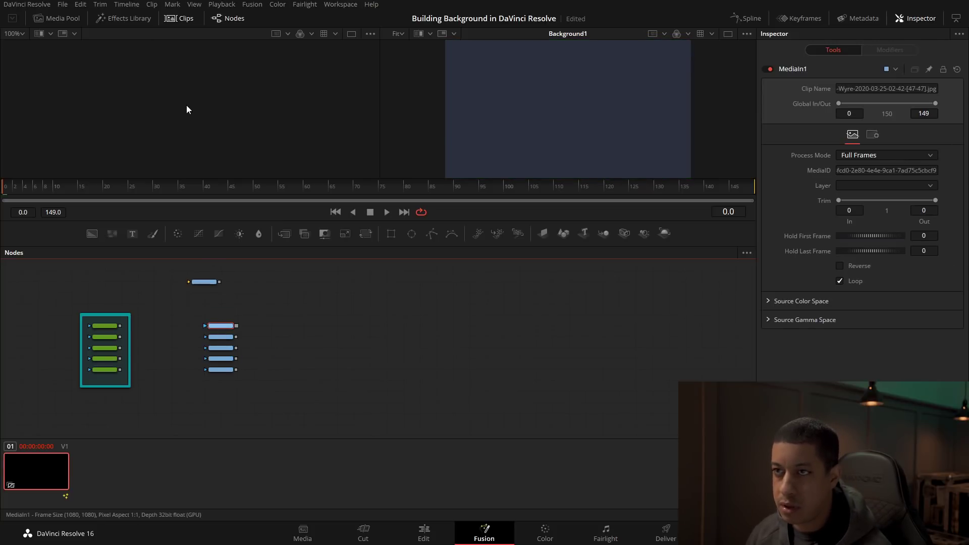
# Preview the displacement map textures in the two viewers, ending with MediaIn5 in the first and MediaIn2 in the second
pyautogui.press('1')
pyautogui.press('2')
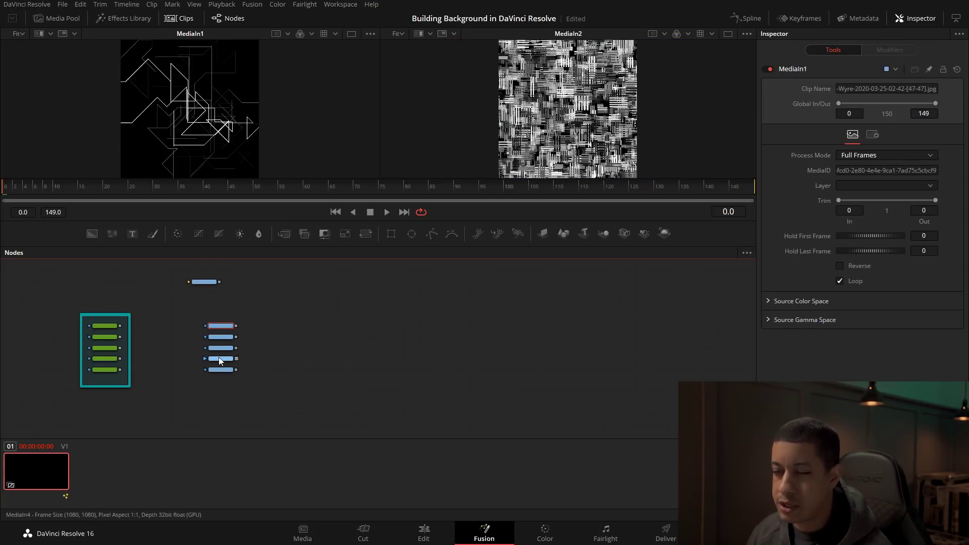
pyautogui.moveTo(236, 329); pyautogui.dragTo(202, 151)
pyautogui.moveTo(223, 369); pyautogui.dragTo(194, 146)
# Move the five MediaIn nodes together closer to the Underlay of Background nodes and select MediaIn5
pyautogui.moveTo(276, 303); pyautogui.dragTo(198, 379)
pyautogui.moveTo(232, 326); pyautogui.dragTo(199, 315)
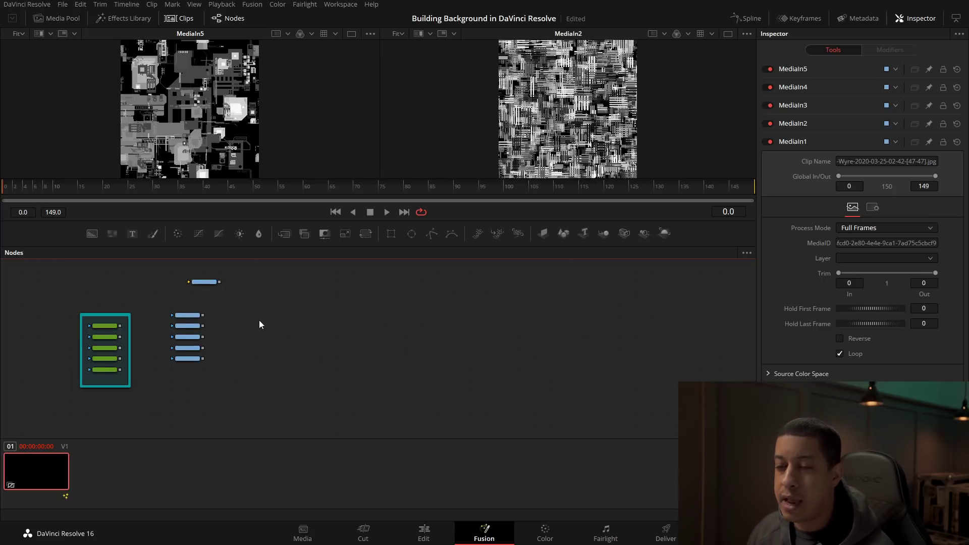
pyautogui.moveTo(260, 322); pyautogui.dragTo(304, 327)
pyautogui.scroll(4, 302, 302)
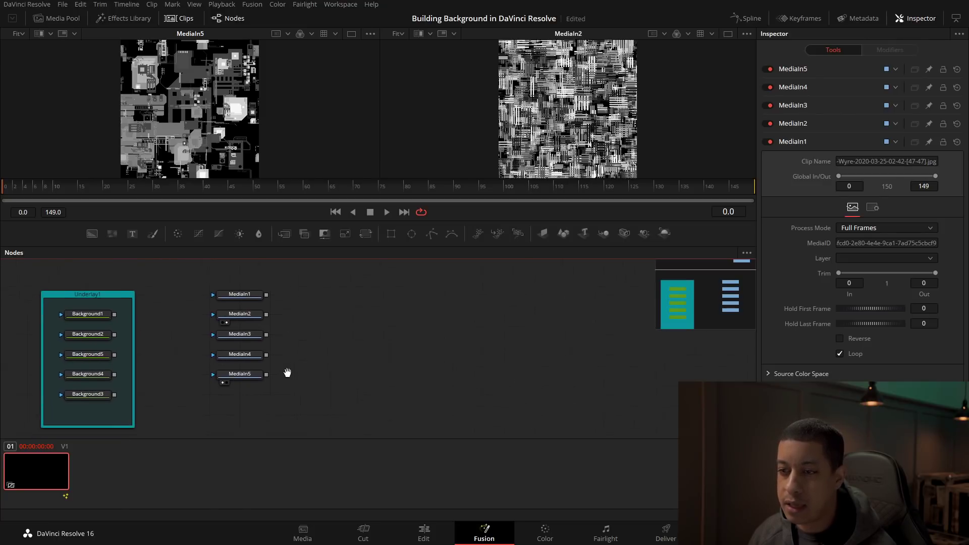
pyautogui.click(236, 373)
pyautogui.moveTo(330, 338); pyautogui.dragTo(288, 332)
pyautogui.click(303, 366)
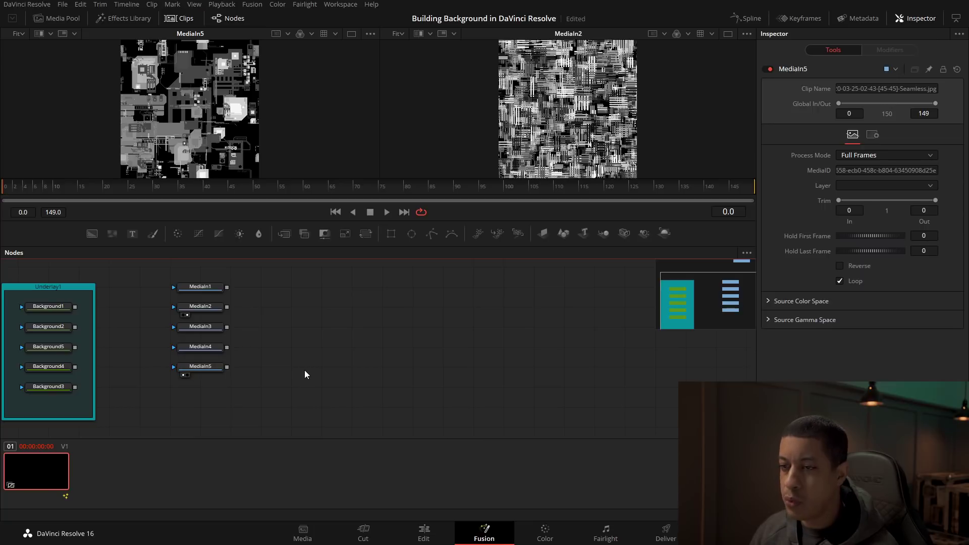
pyautogui.hotkey('shift', 'space')
pyautogui.write('under')
pyautogui.press('BackSpace')
pyautogui.press('Escape')
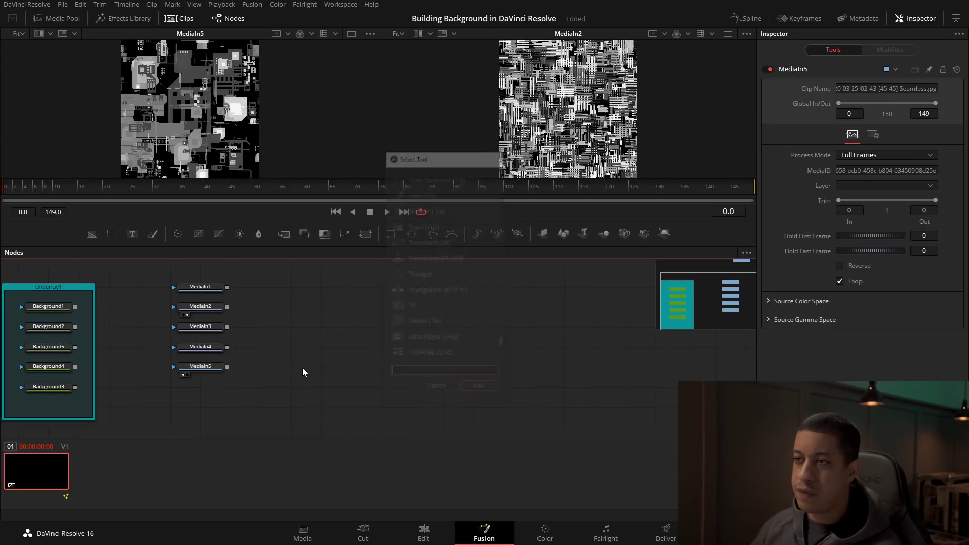
# Hide the clip thumbnails to give the node graph and viewers more room
pyautogui.click(179, 19)
pyautogui.moveTo(348, 385); pyautogui.dragTo(379, 380)
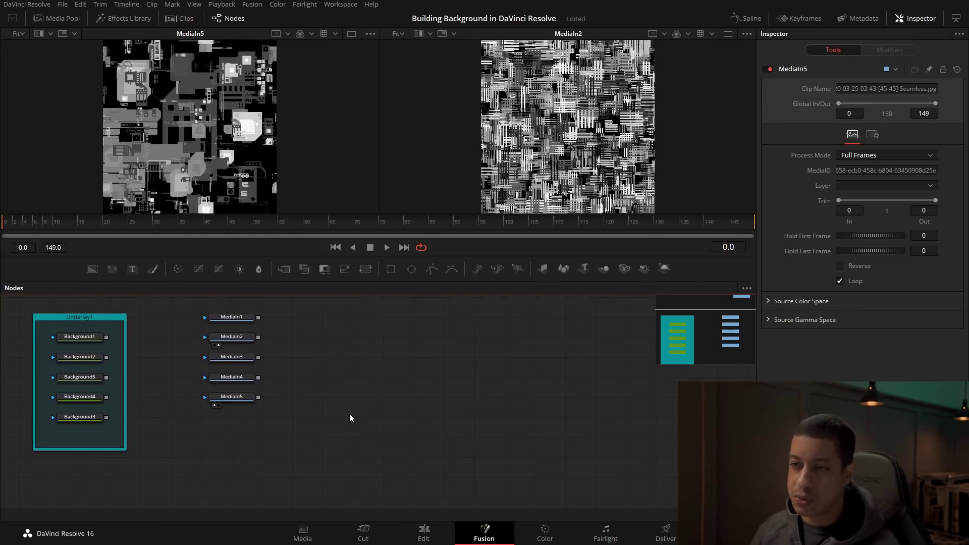
pyautogui.rightClick(314, 372)
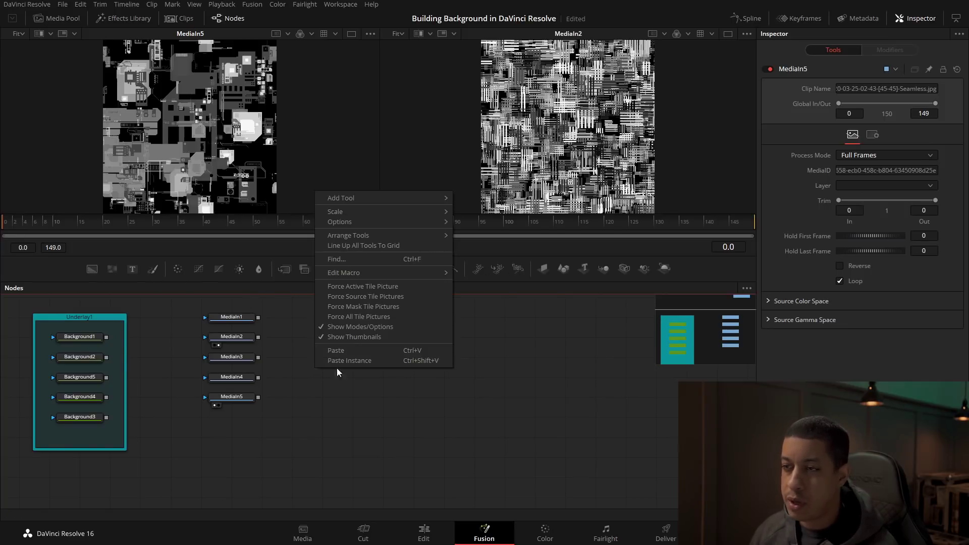
pyautogui.moveTo(391, 197)
pyautogui.moveTo(499, 327)
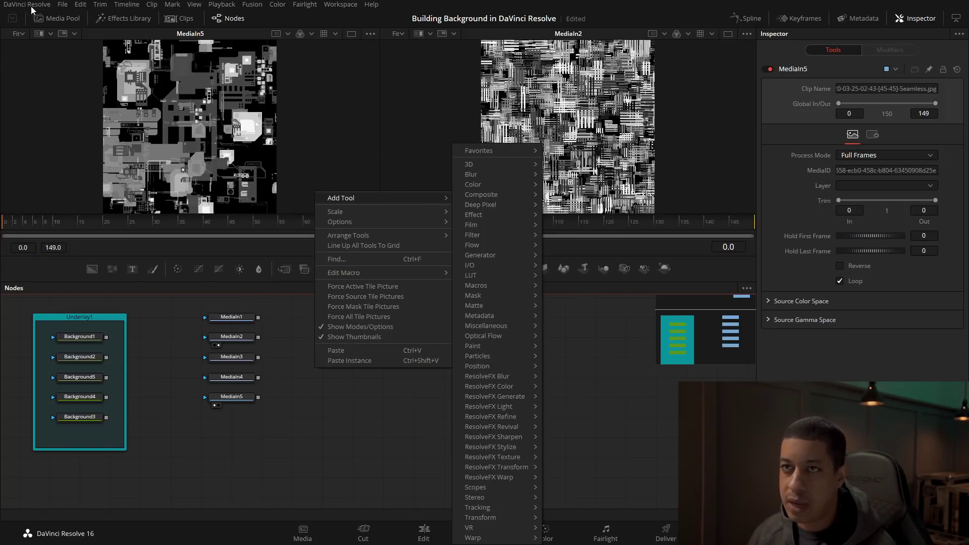
pyautogui.click(324, 452)
# Show the Effects Library
pyautogui.click(125, 18)
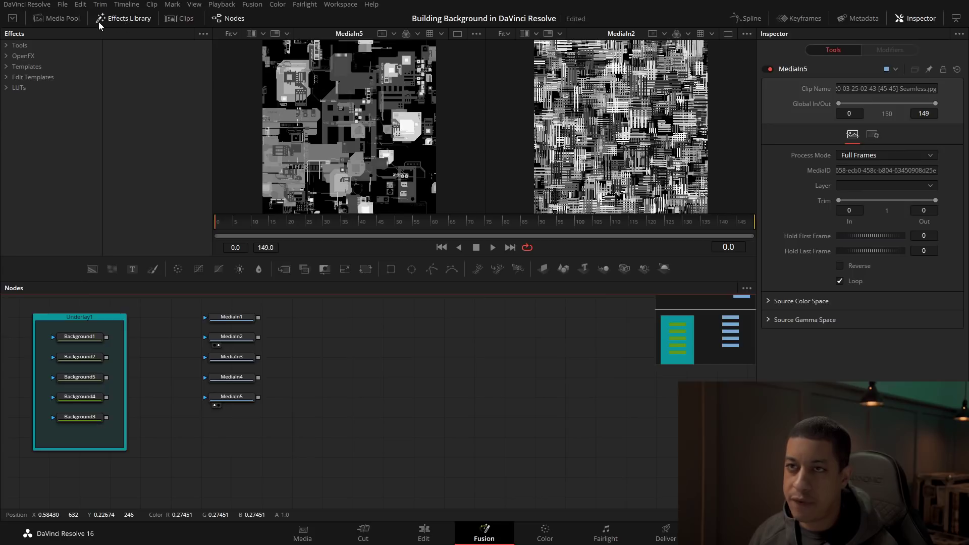
# Browse the tool categories in the Effects Library, including the Matte tools
pyautogui.click(19, 46)
pyautogui.scroll(-5, 20, 250)
pyautogui.click(34, 173)
pyautogui.click(62, 109)
pyautogui.click(56, 88)
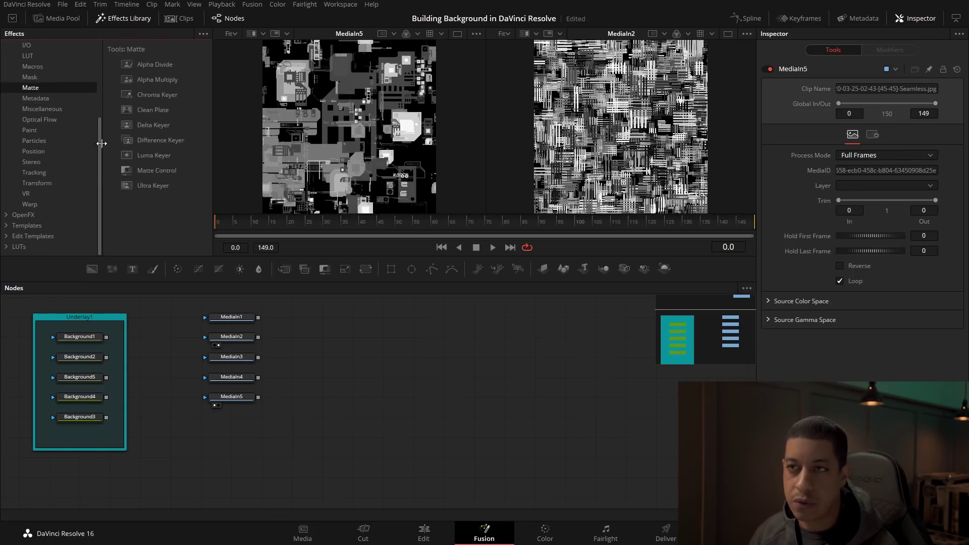
pyautogui.scroll(5, 100, 131)
pyautogui.click(15, 46)
# Add a Bitmap node to the empty area beside the MediaIn nodes
pyautogui.click(401, 402)
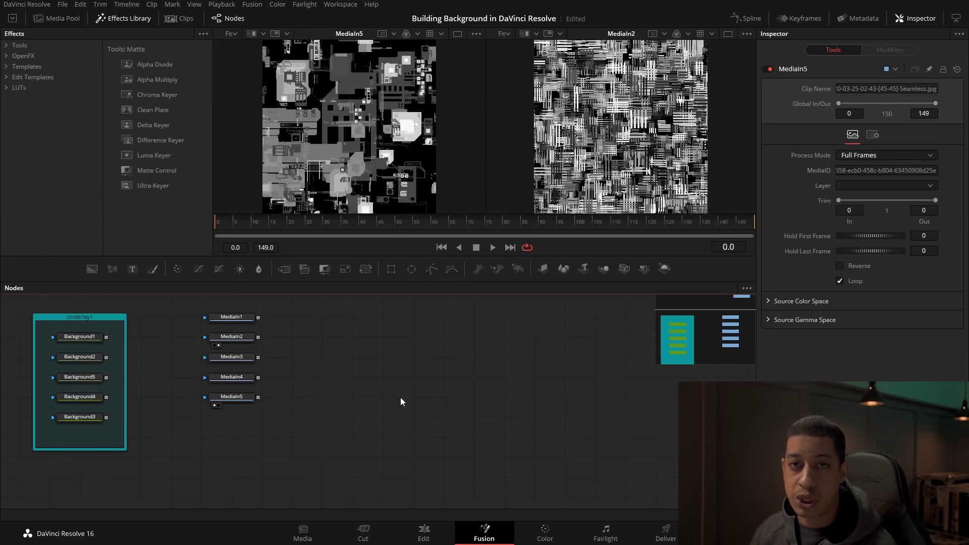
pyautogui.hotkey('shift', 'space')
pyautogui.write('under')
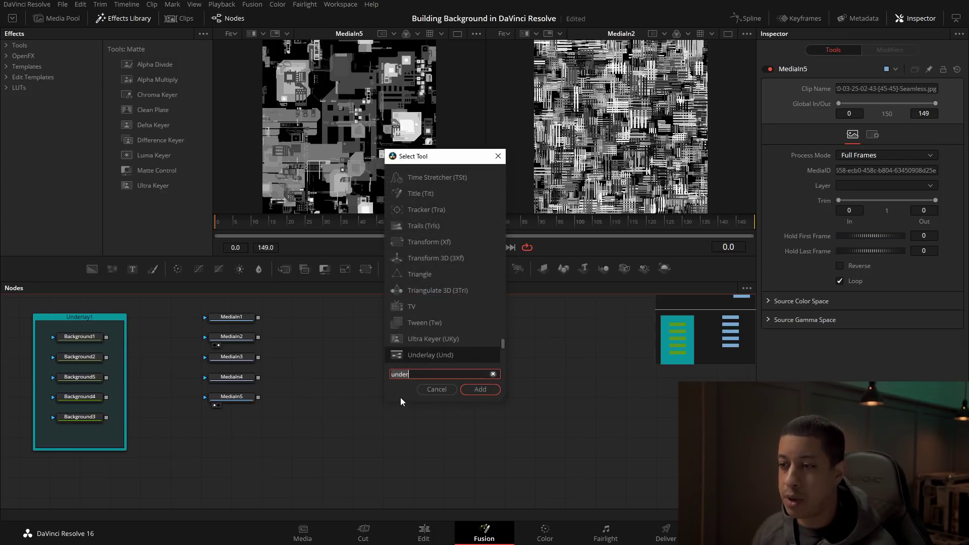
pyautogui.press('BackSpace')
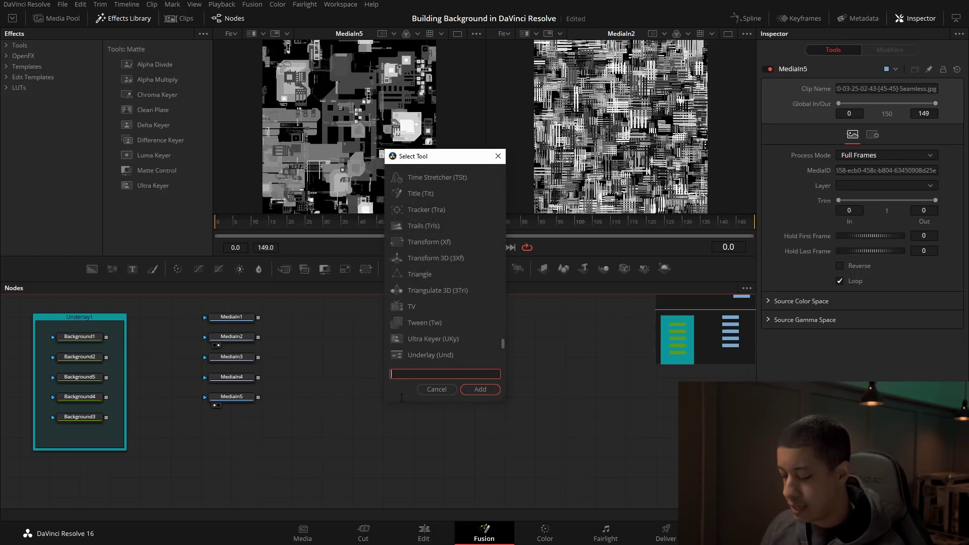
pyautogui.write('bit')
pyautogui.press('Return')
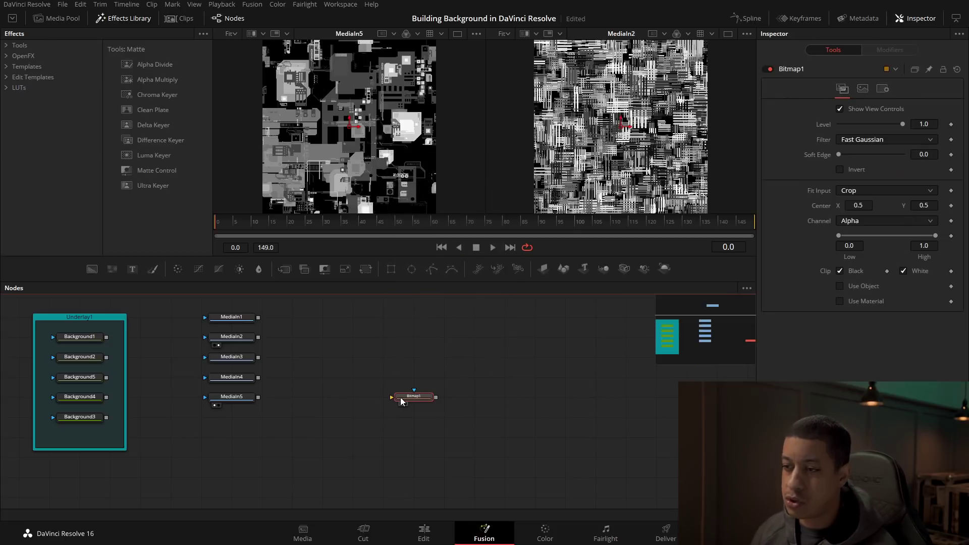
# Add a Fast Noise node and space it apart from the Bitmap node, placing the Bitmap closer to the MediaIn nodes
pyautogui.hotkey('shift', 'space')
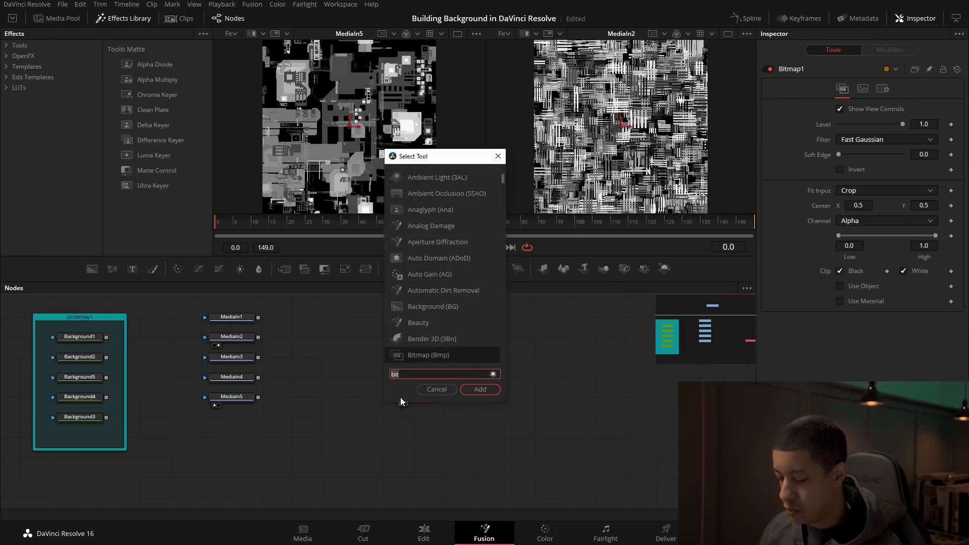
pyautogui.write('noise')
pyautogui.press('Return')
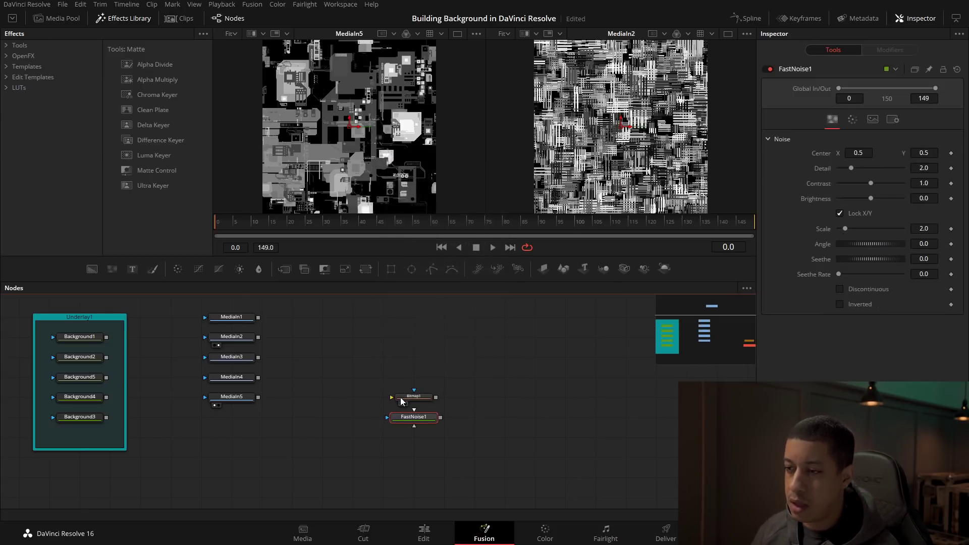
pyautogui.moveTo(419, 418); pyautogui.dragTo(478, 417)
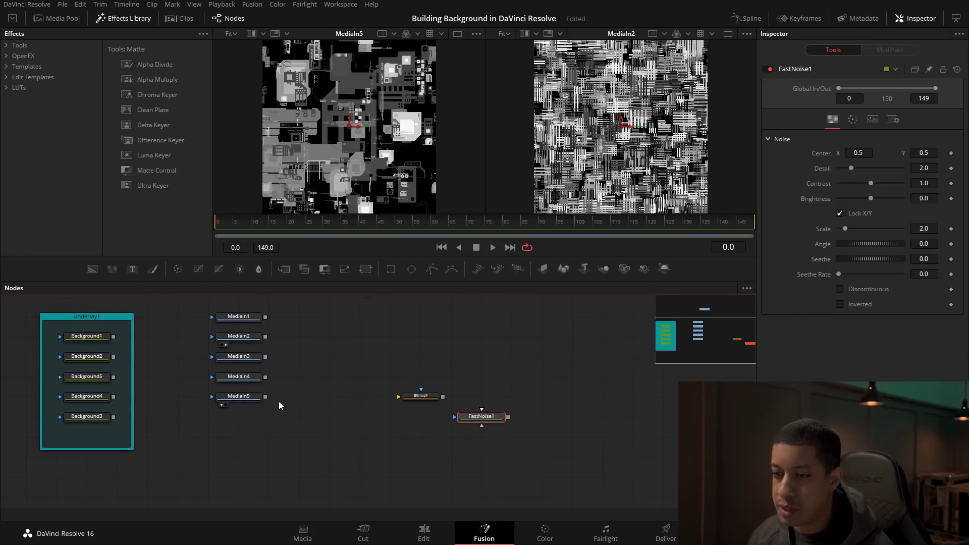
pyautogui.moveTo(421, 396); pyautogui.dragTo(360, 396)
# Connect MediaIn5 to the Bitmap node and show the Bitmap in the first viewer
pyautogui.click(244, 398)
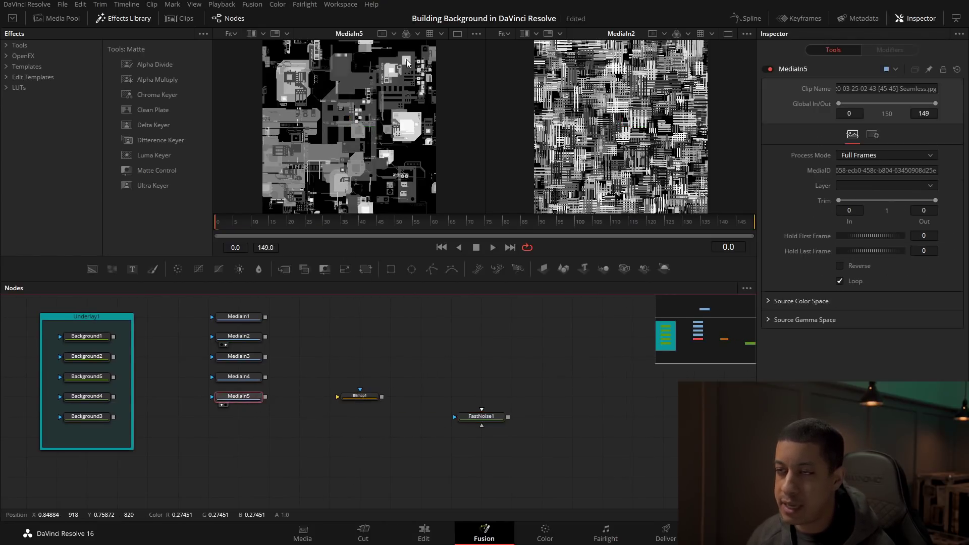
pyautogui.moveTo(265, 397); pyautogui.dragTo(363, 402)
pyautogui.click(348, 403)
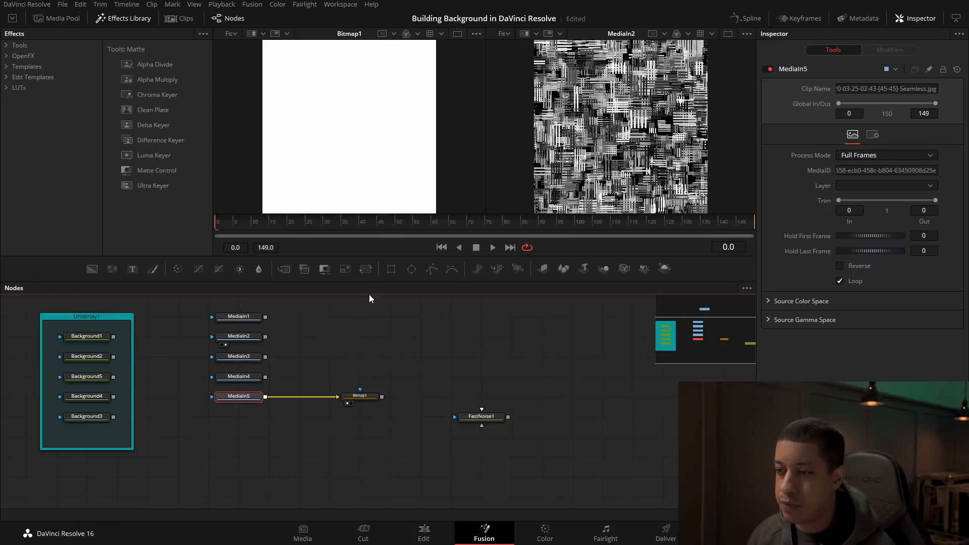
# Set the Bitmap node's channel to Luminance
pyautogui.click(360, 396)
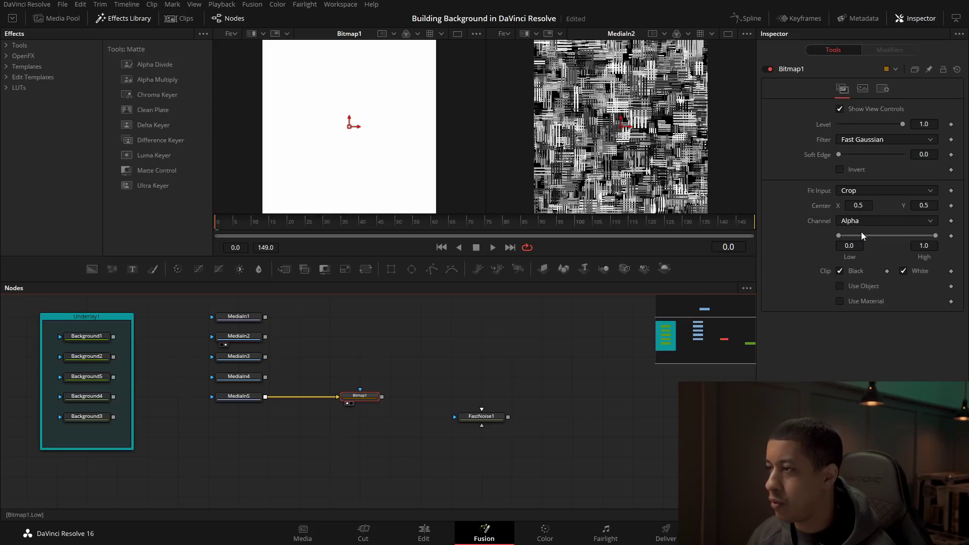
pyautogui.click(865, 222)
pyautogui.click(861, 290)
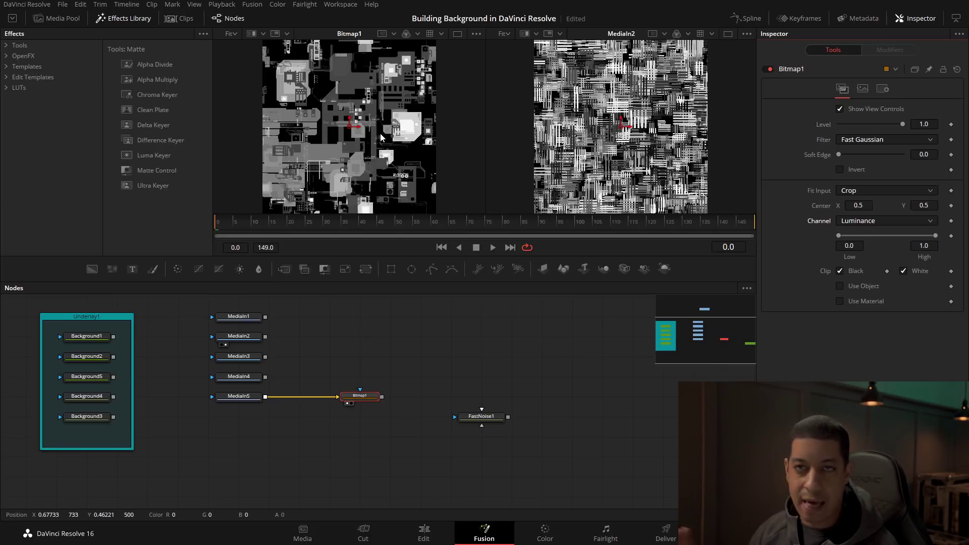
# Line up FastNoise1 beside the Bitmap and connect the Bitmap to its Noise Brightness Map input
pyautogui.click(497, 416)
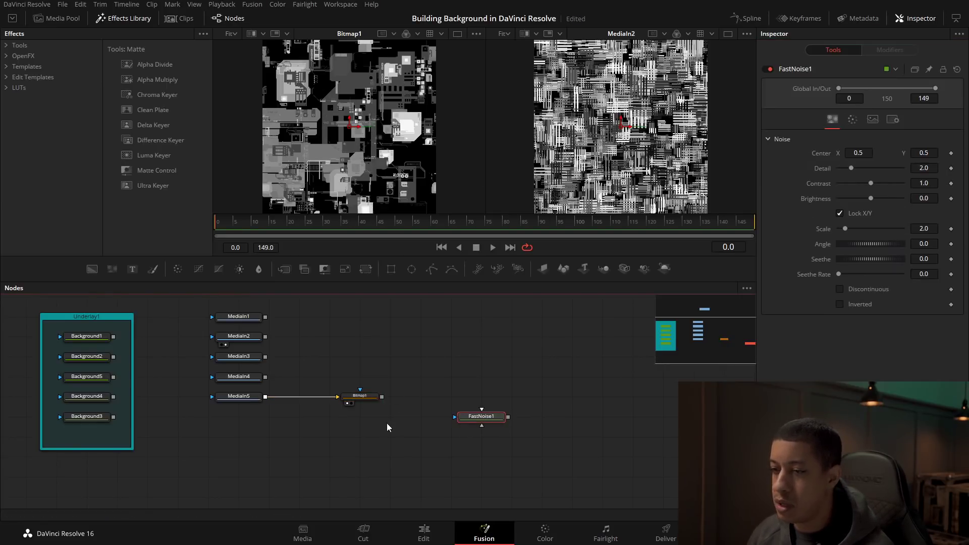
pyautogui.moveTo(382, 397); pyautogui.dragTo(464, 403)
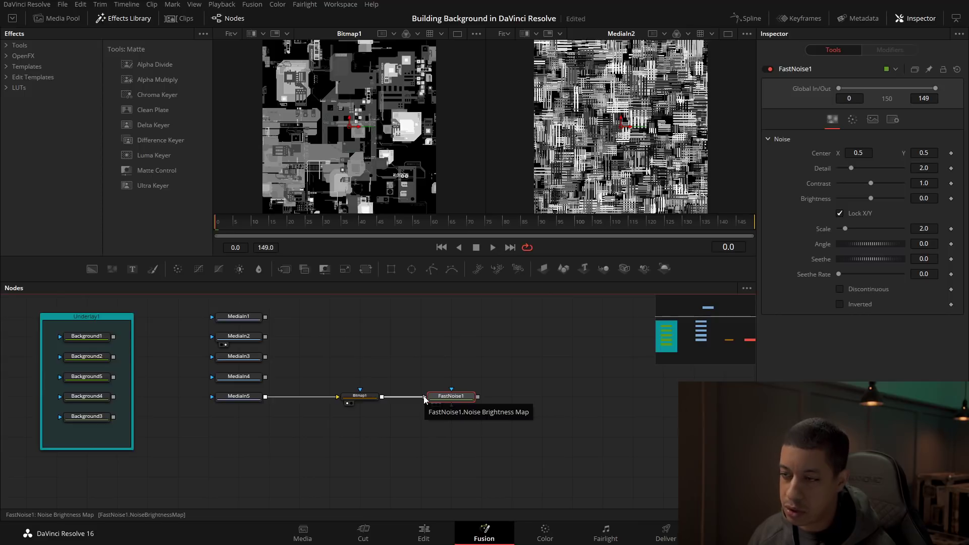
pyautogui.moveTo(381, 396); pyautogui.dragTo(387, 418)
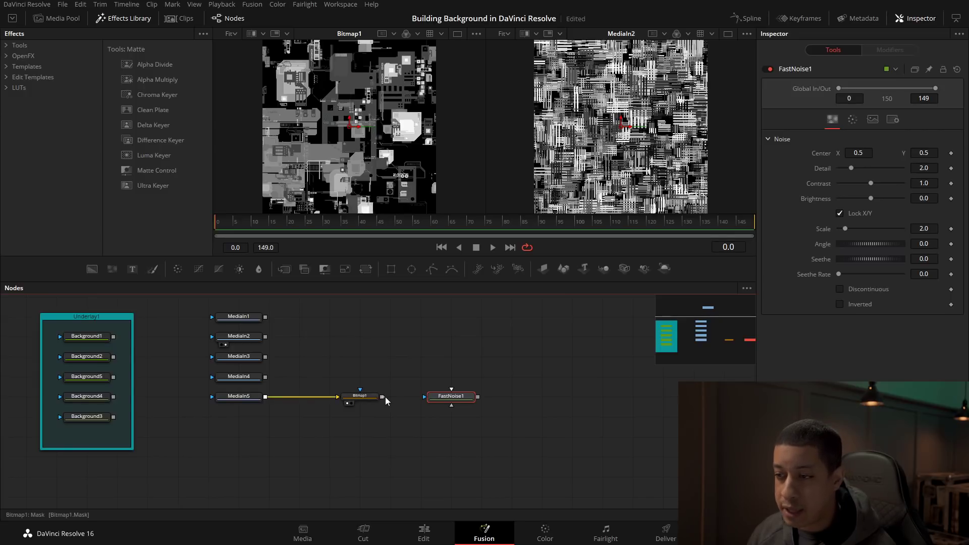
pyautogui.moveTo(383, 397); pyautogui.dragTo(448, 398)
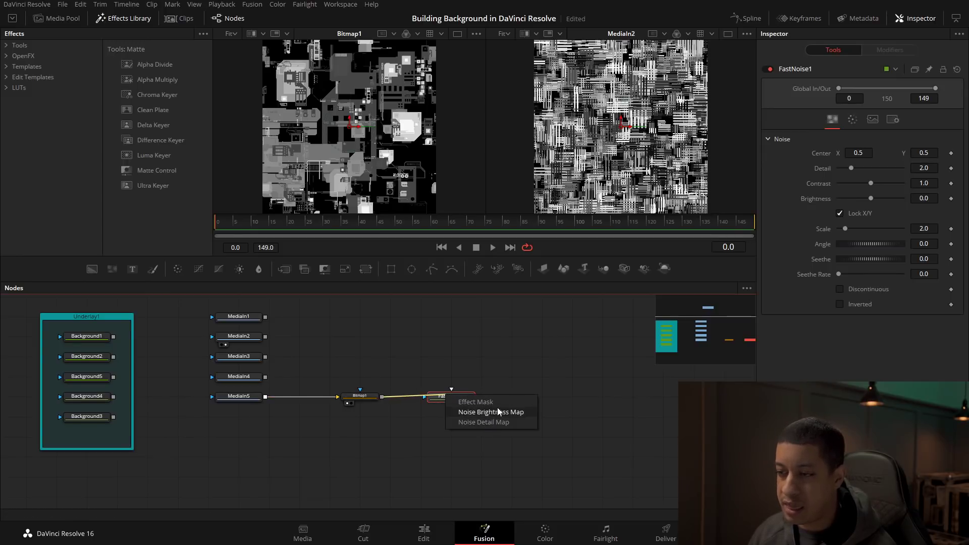
pyautogui.click(521, 416)
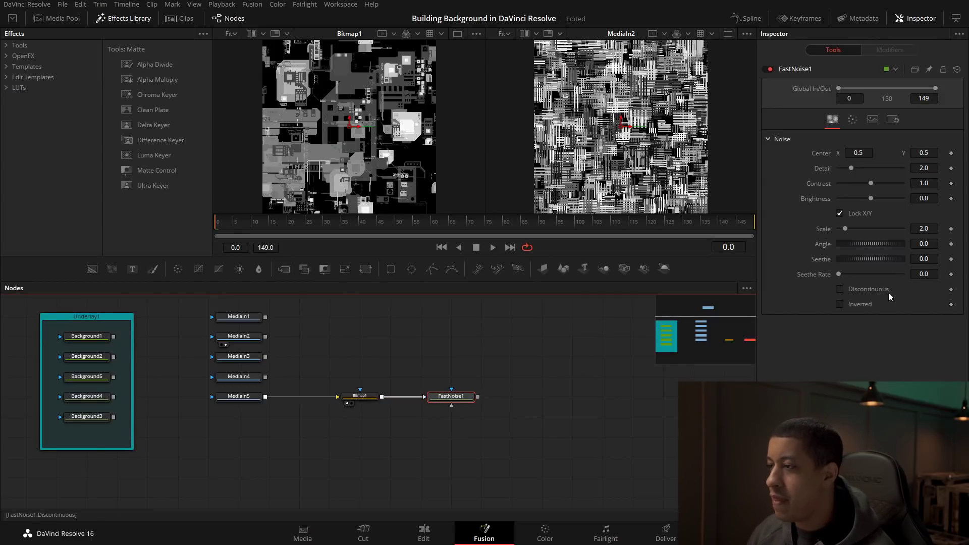
# Enable Discontinuous with Detail 0 on FastNoise1 and change its color type to Gradient
pyautogui.click(863, 290)
pyautogui.moveTo(855, 170); pyautogui.dragTo(804, 168)
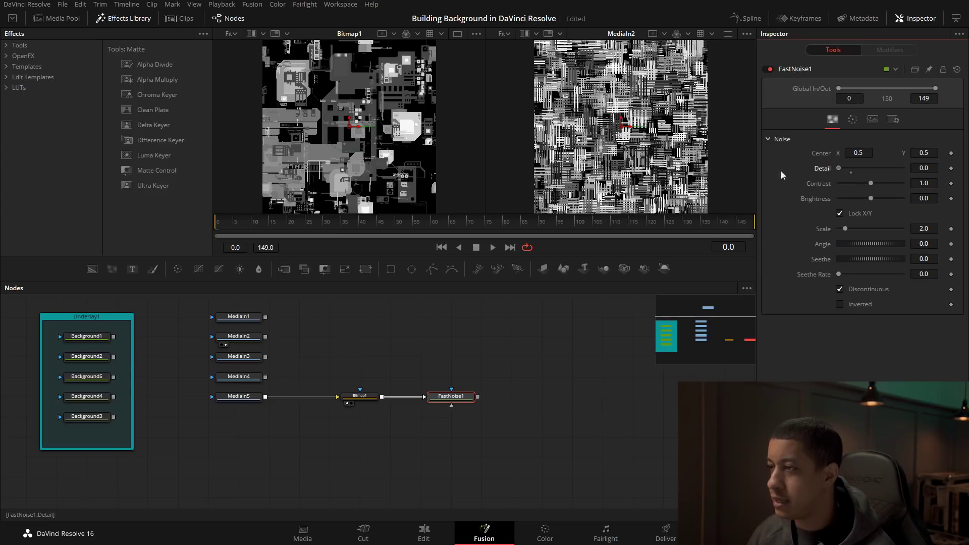
pyautogui.click(853, 120)
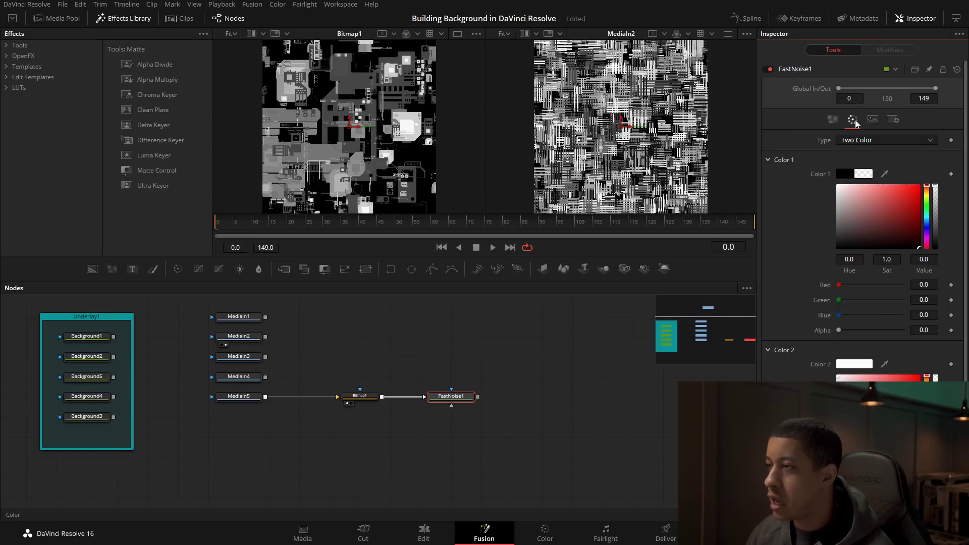
pyautogui.click(878, 143)
pyautogui.click(875, 164)
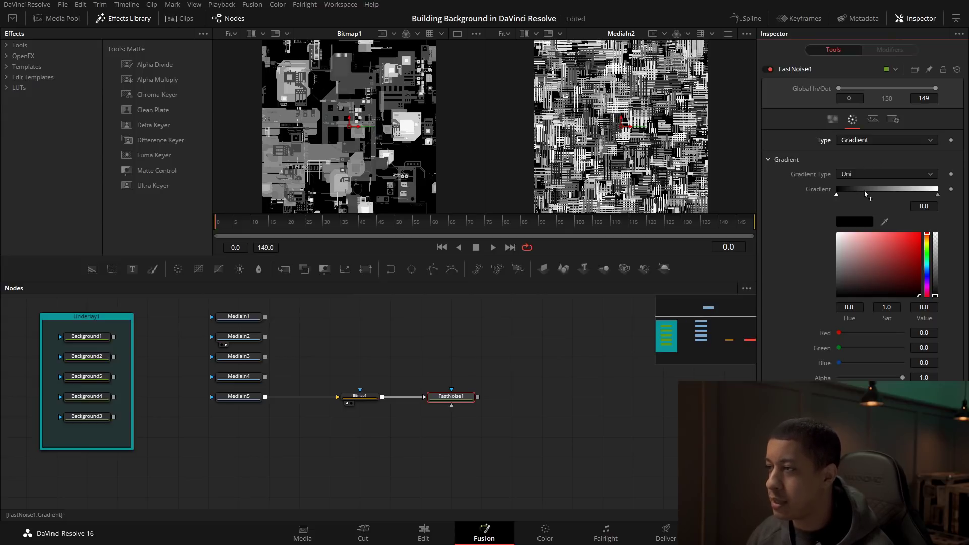
# Check the colors of Background3 and Background4, and show FastNoise1 in the second viewer
pyautogui.click(86, 416)
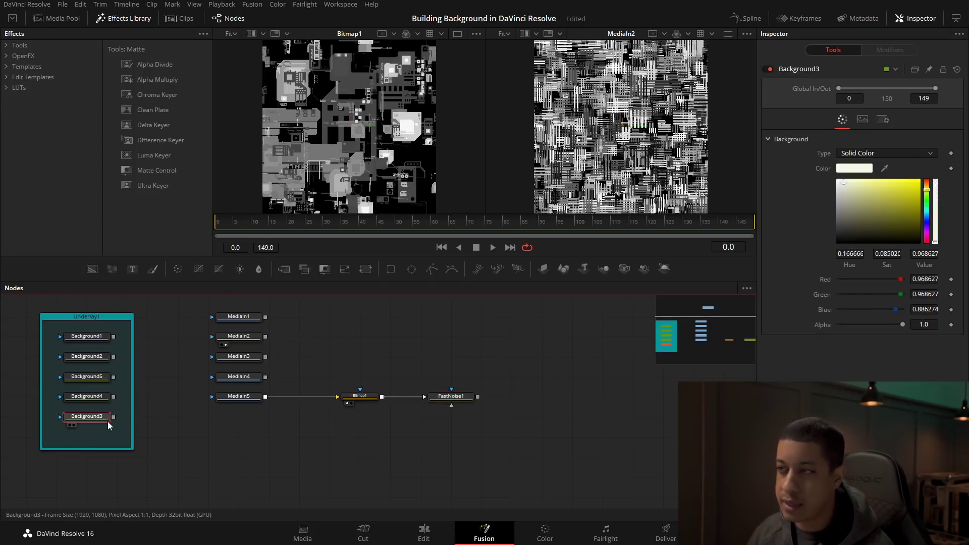
pyautogui.click(87, 396)
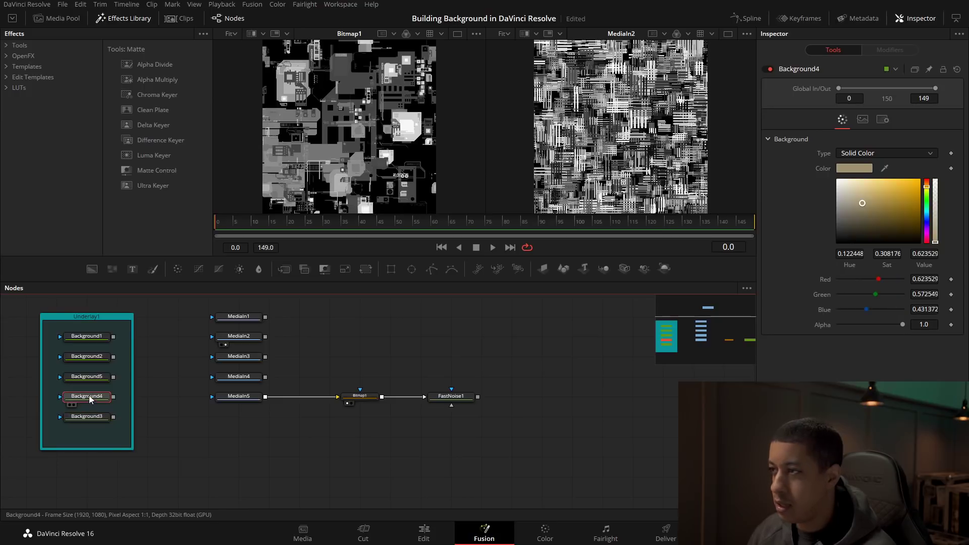
pyautogui.click(439, 397)
pyautogui.press('2')
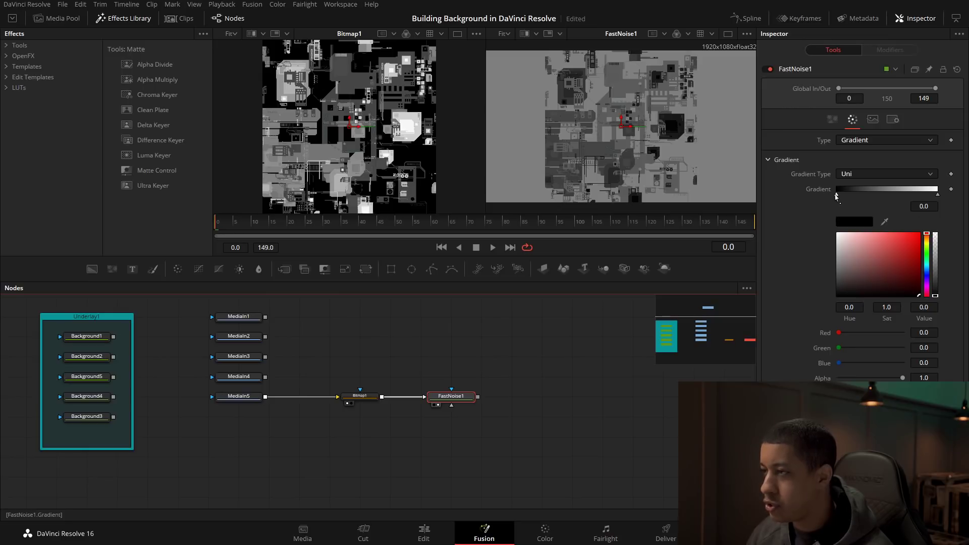
# Color the FastNoise1 gradient from red to green and move the green stop to about 0.60
pyautogui.click(919, 235)
pyautogui.click(938, 194)
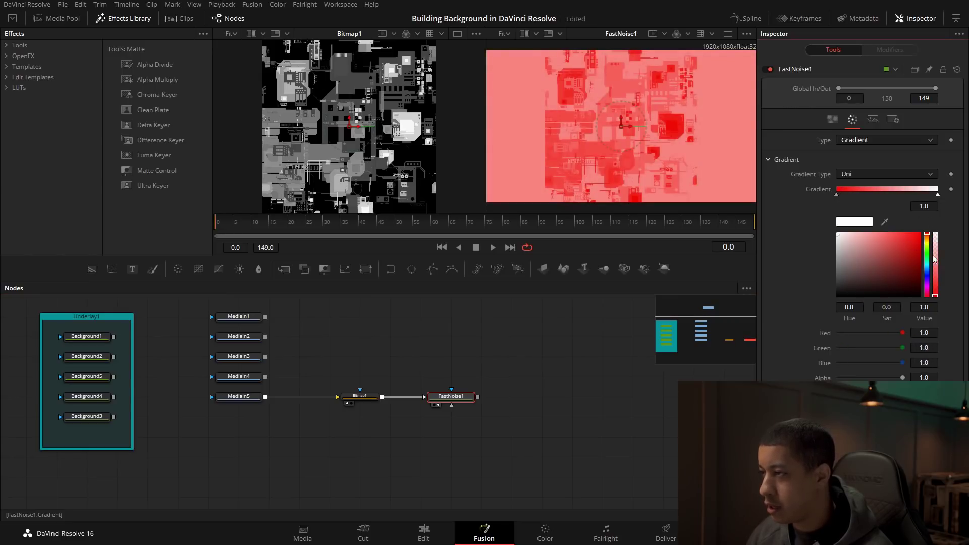
pyautogui.click(927, 256)
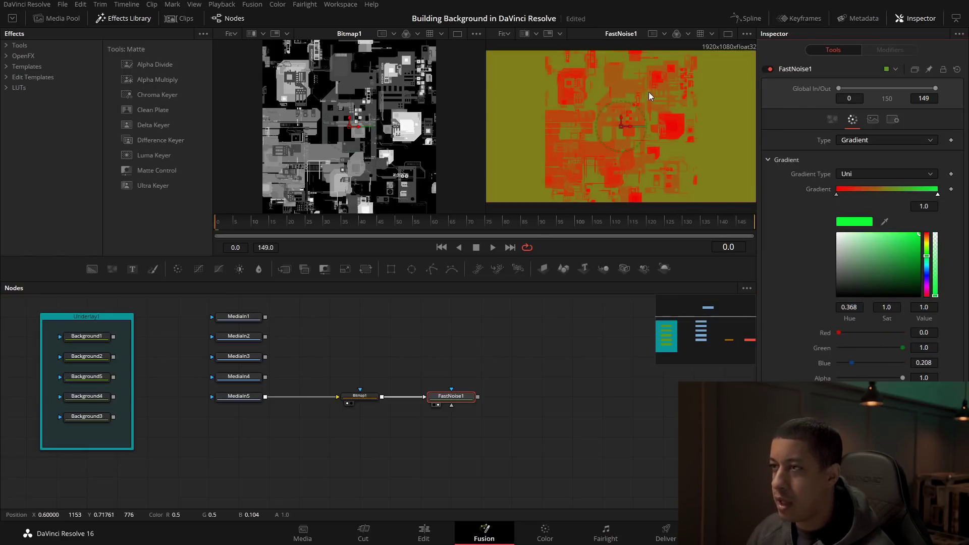
pyautogui.moveTo(938, 194); pyautogui.dragTo(897, 195)
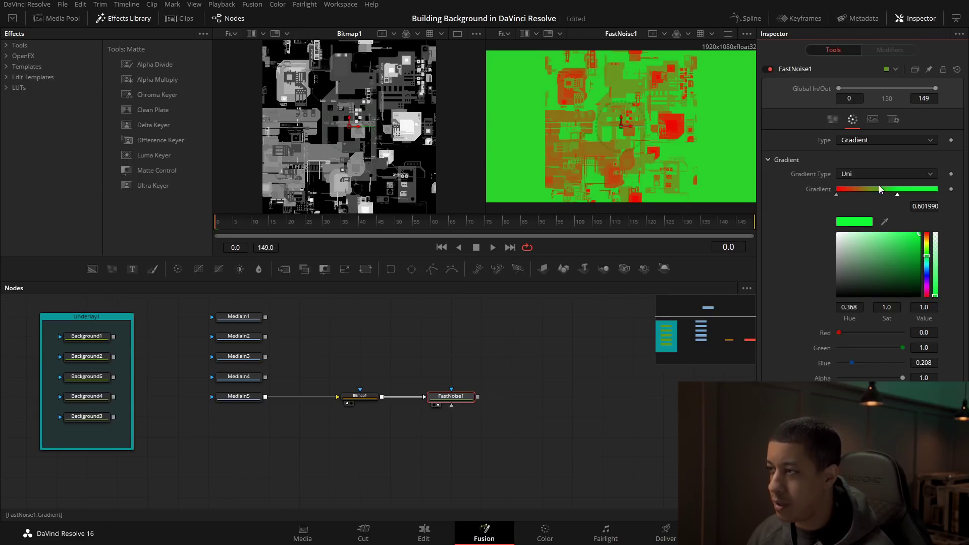
# Change the gradient's end stop to a blue-violet with a hue of 0.72
pyautogui.click(836, 195)
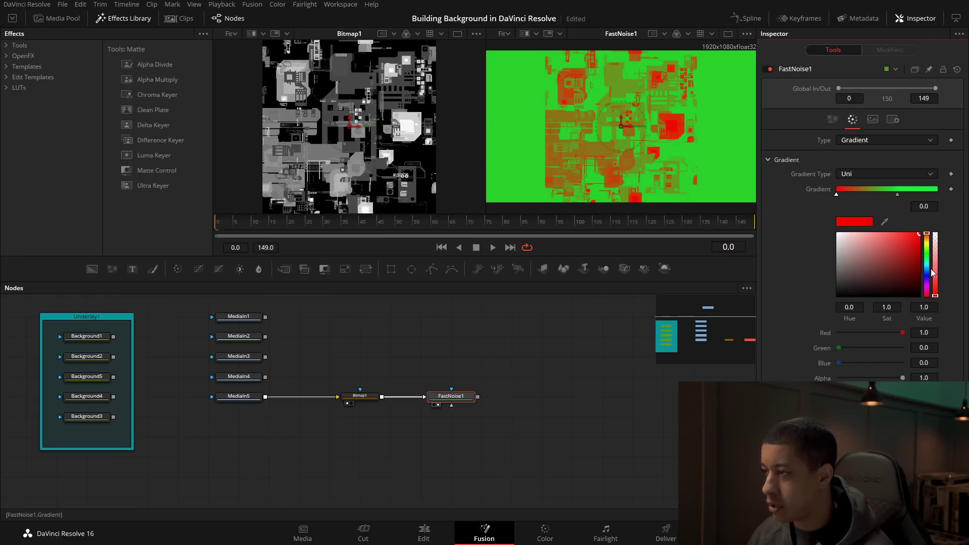
pyautogui.click(898, 196)
pyautogui.moveTo(928, 267)
pyautogui.mouseDown()
pyautogui.moveTo(926, 290)
pyautogui.moveTo(925, 282)
pyautogui.mouseUp()
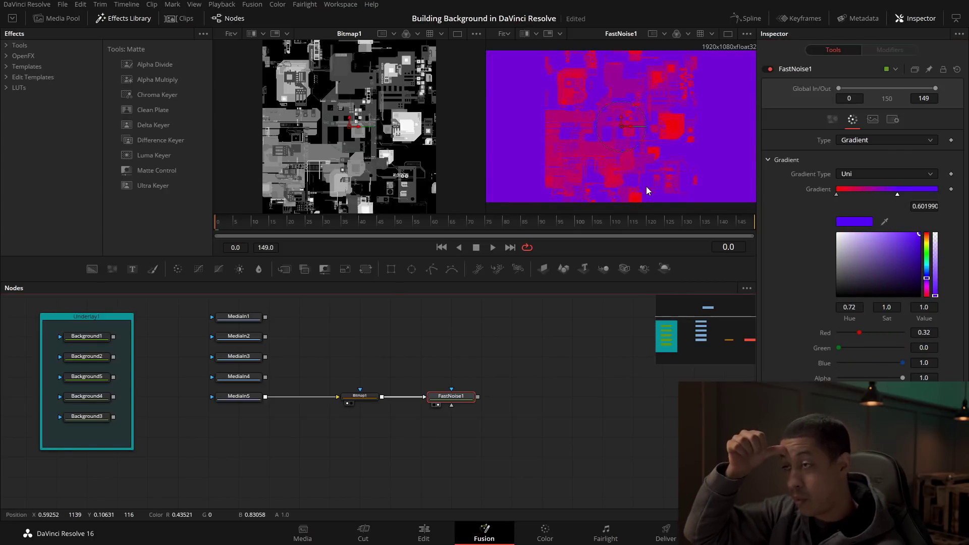
# Turn off Auto Resolution on FastNoise1 and set its image width to 1080
pyautogui.click(873, 119)
pyautogui.click(869, 220)
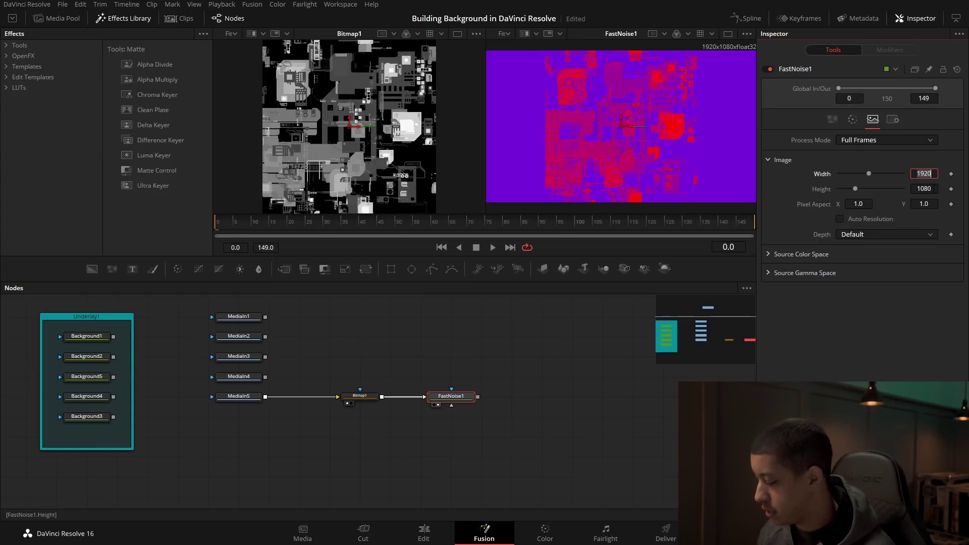
pyautogui.write('100')
pyautogui.press('BackSpace')
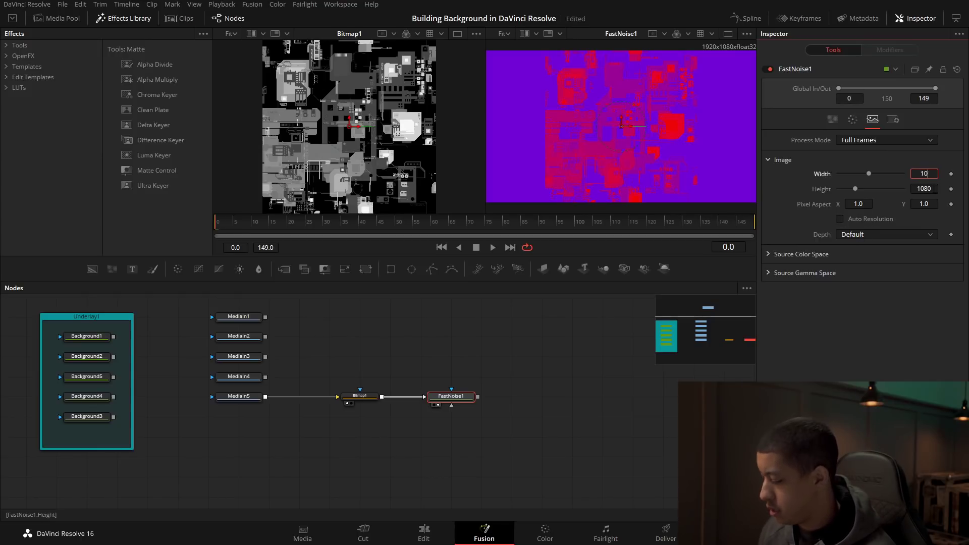
pyautogui.write('80')
pyautogui.press('Tab')
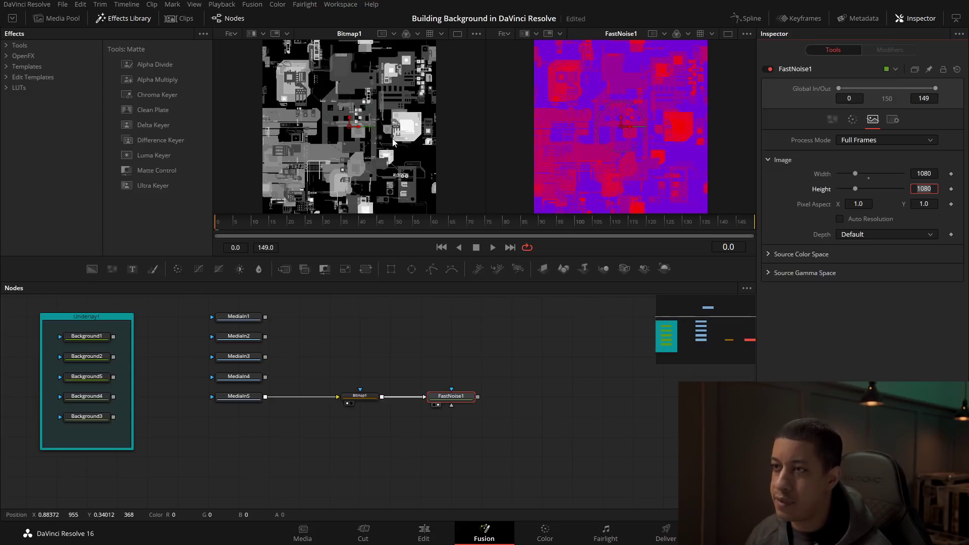
pyautogui.click(564, 343)
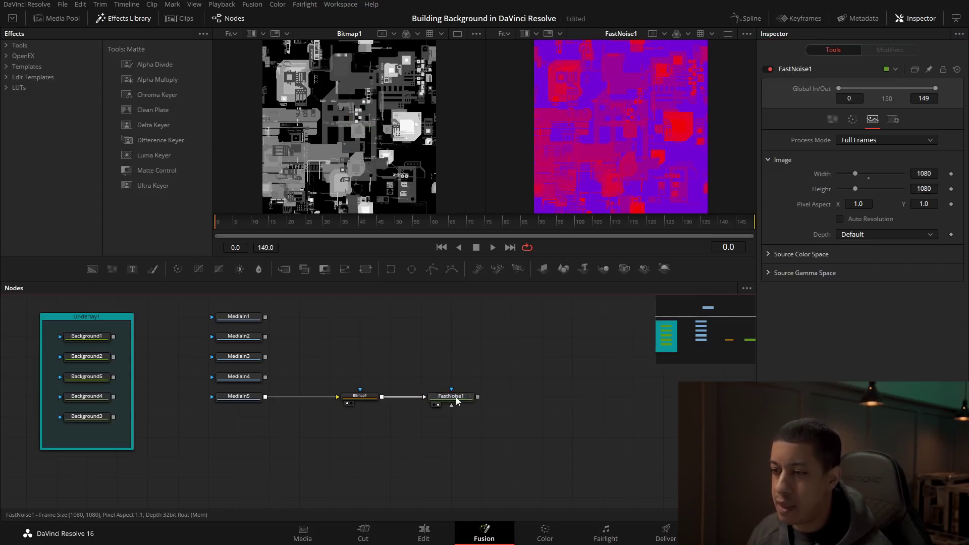
# Preview the palette colors of Background1 and Background2 in the first viewer
pyautogui.click(102, 336)
pyautogui.moveTo(101, 337); pyautogui.dragTo(308, 161)
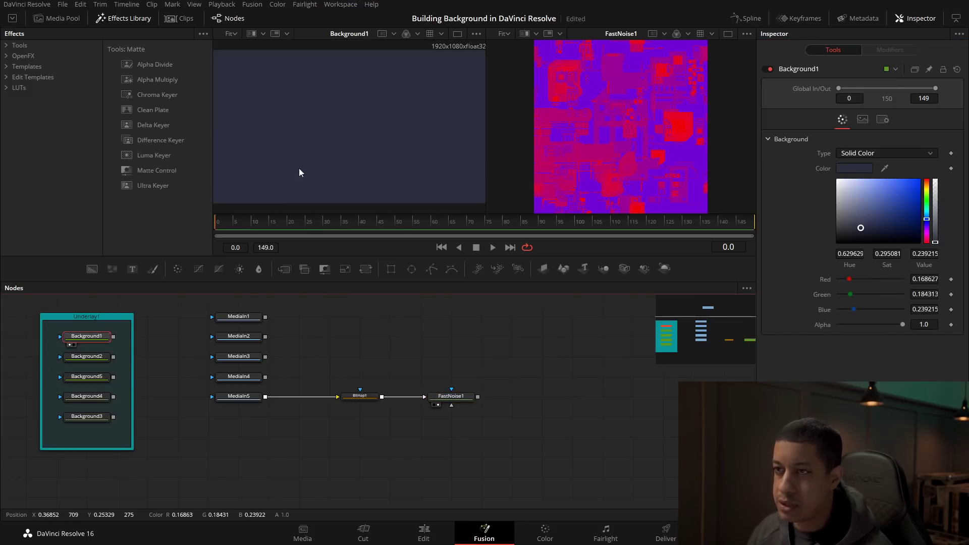
pyautogui.moveTo(107, 354); pyautogui.dragTo(303, 166)
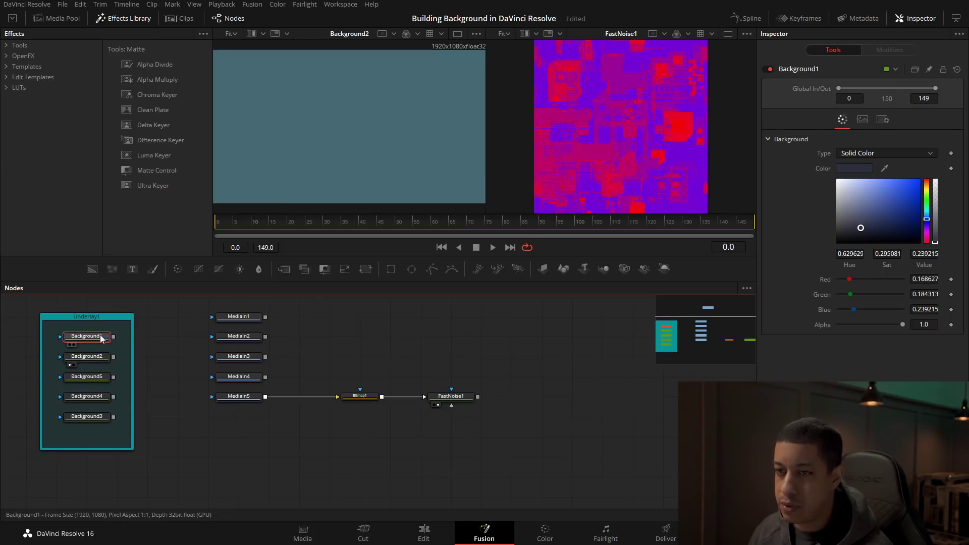
# Copy the HTML color code of the Background1 node
pyautogui.click(855, 168)
pyautogui.moveTo(562, 348); pyautogui.dragTo(500, 352)
pyautogui.hotkey('ctrl', 'c')
pyautogui.click(556, 367)
# Apply the copied Background1 color code to the first stop of the FastNoise1 gradient
pyautogui.click(455, 395)
pyautogui.click(853, 119)
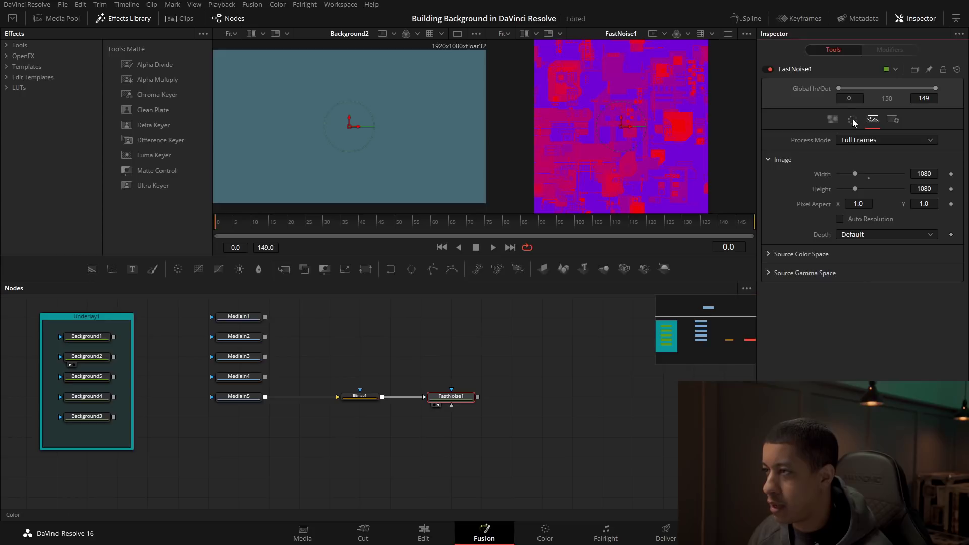
pyautogui.click(836, 195)
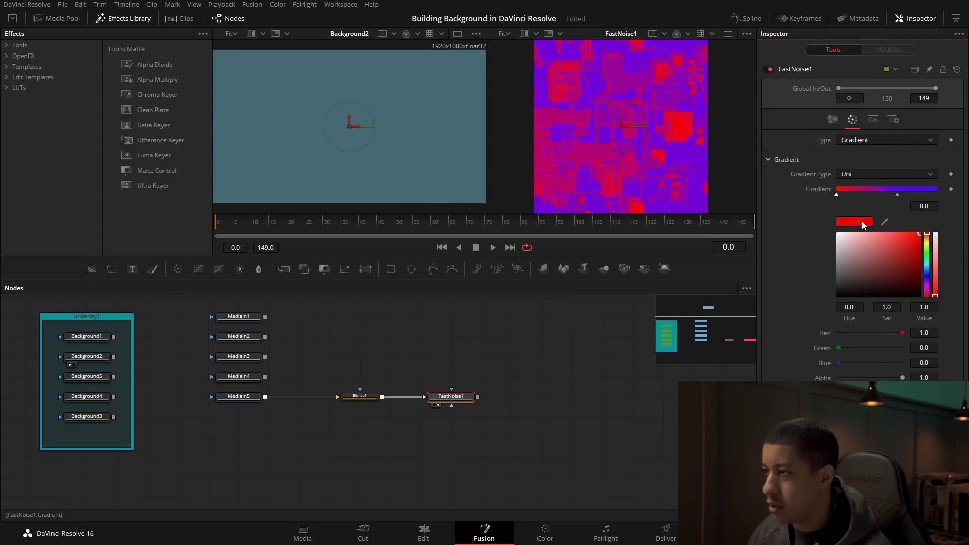
pyautogui.click(862, 221)
pyautogui.moveTo(566, 347); pyautogui.dragTo(525, 347)
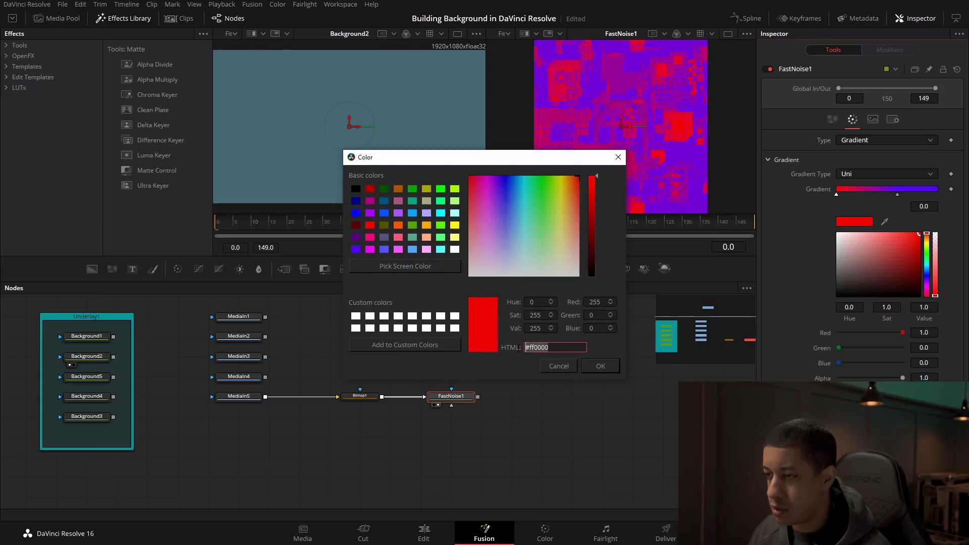
pyautogui.hotkey('ctrl', 'v')
pyautogui.click(589, 369)
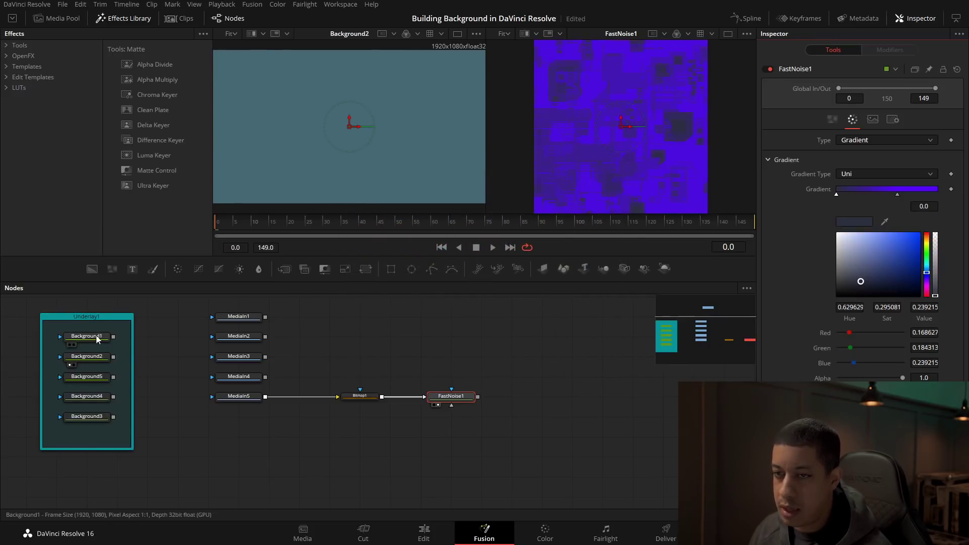
# Preview Background1 in the first viewer and sample its color onto the gradient's end stop
pyautogui.press('1')
pyautogui.click(898, 196)
pyautogui.moveTo(883, 225); pyautogui.dragTo(494, 169)
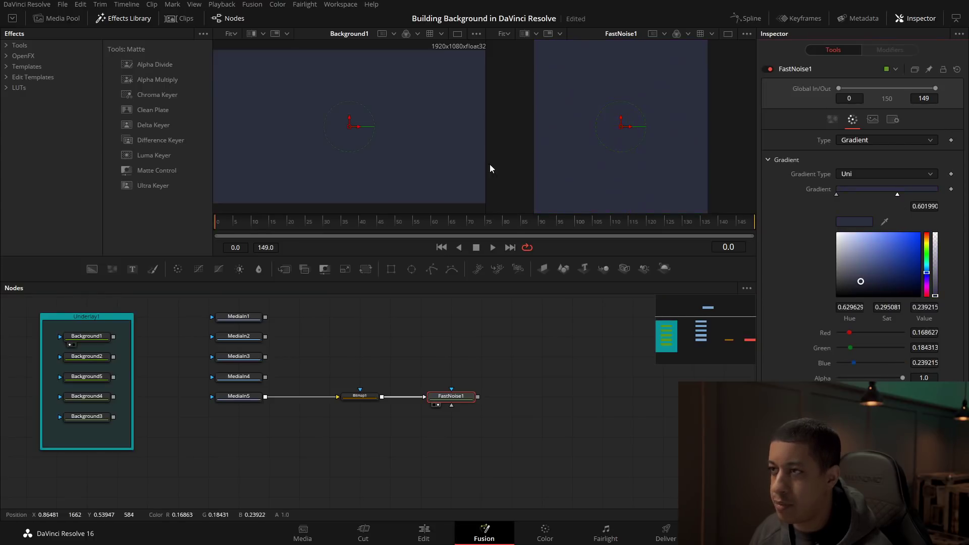
# Preview Background2 in the first viewer and sample its teal color onto the end stop of the FastNoise1 gradient
pyautogui.click(836, 194)
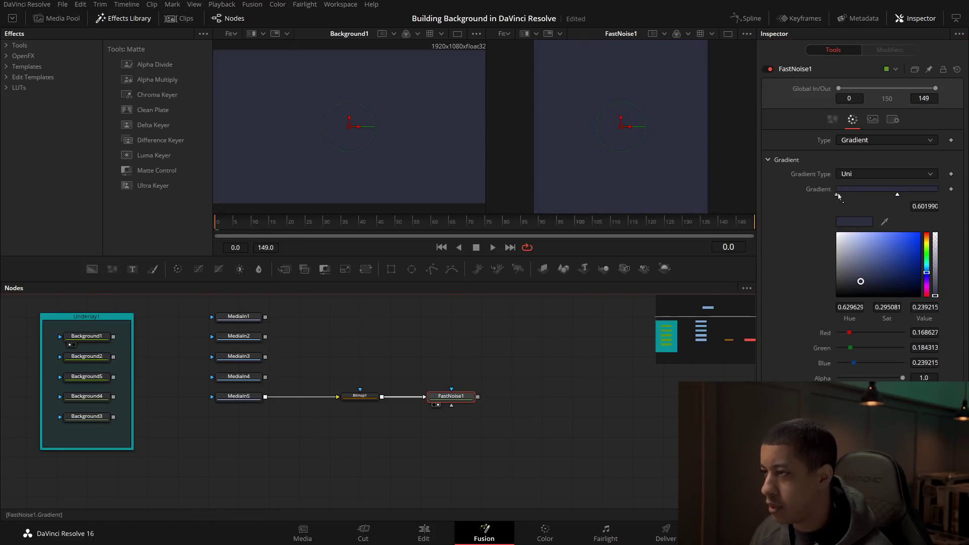
pyautogui.click(69, 364)
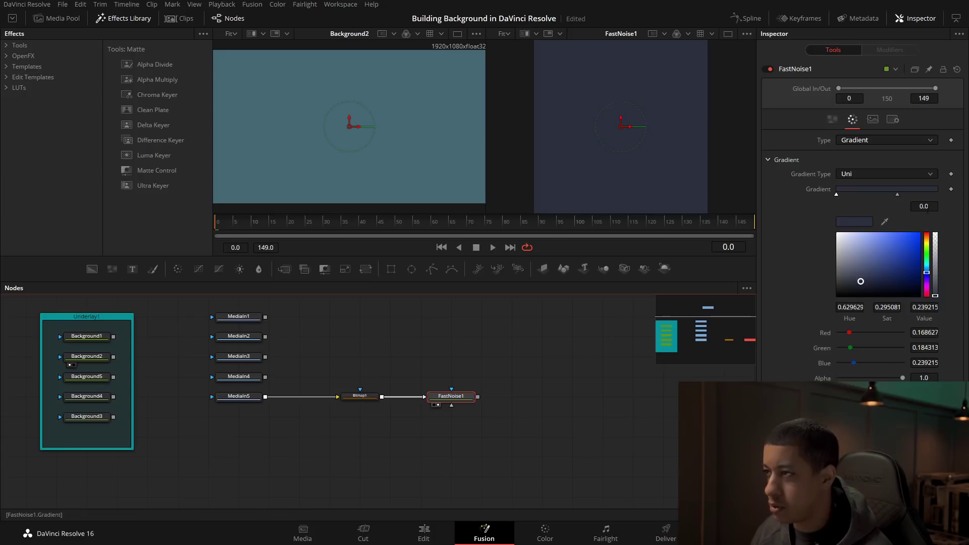
pyautogui.click(898, 195)
pyautogui.moveTo(885, 223); pyautogui.dragTo(433, 119)
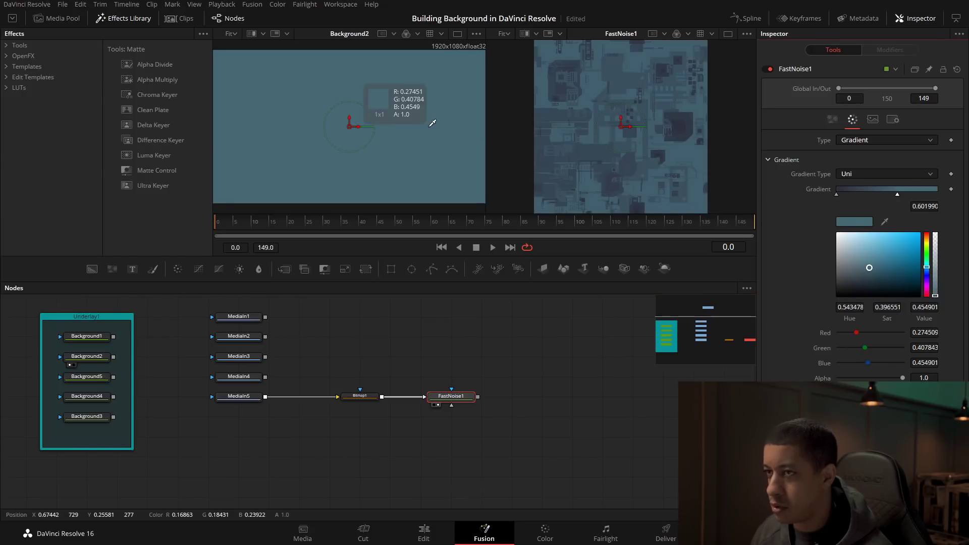
pyautogui.click(547, 361)
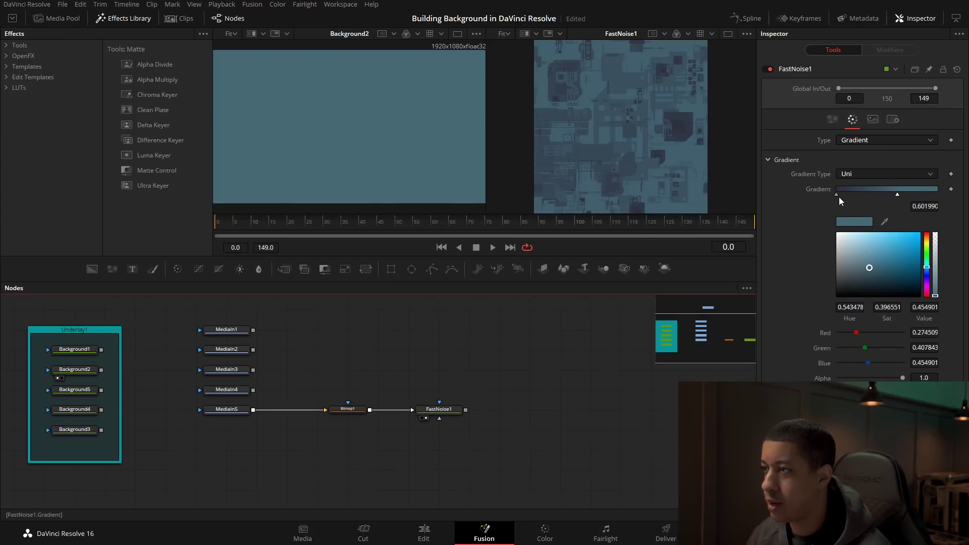
# Tighten the FastNoise1 gradient by moving the first stop slightly inward and the end stop to about 0.54
pyautogui.moveTo(839, 196)
pyautogui.mouseDown()
pyautogui.moveTo(904, 196)
pyautogui.moveTo(834, 196)
pyautogui.mouseUp()
pyautogui.moveTo(901, 197); pyautogui.dragTo(891, 198)
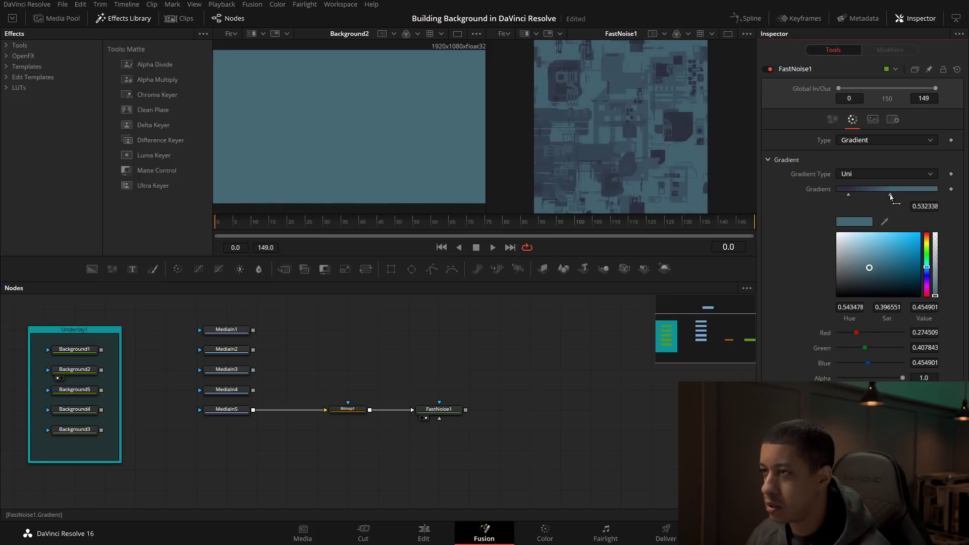
pyautogui.moveTo(453, 373); pyautogui.dragTo(467, 381)
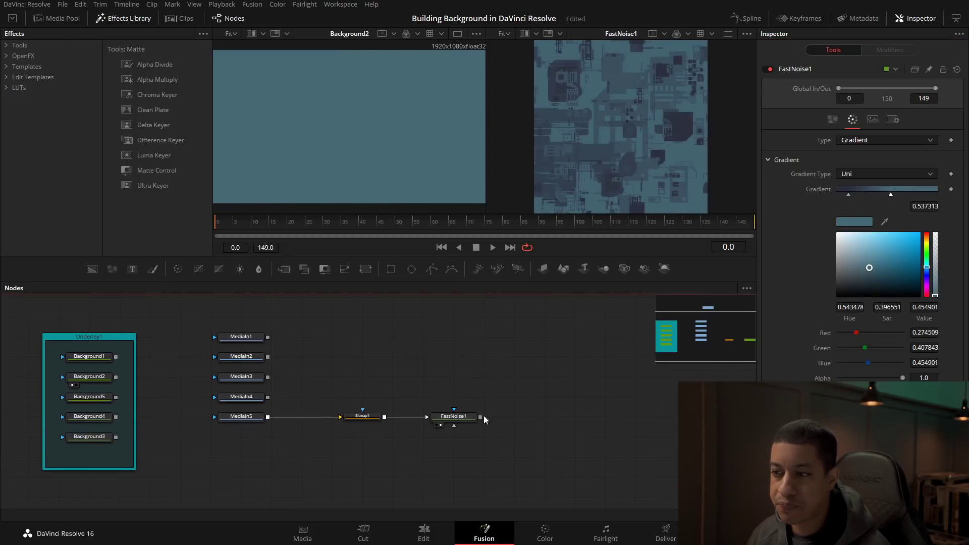
# Preview the displacement maps MediaIn1, MediaIn2, MediaIn4 and MediaIn3 in the first viewer
pyautogui.click(243, 337)
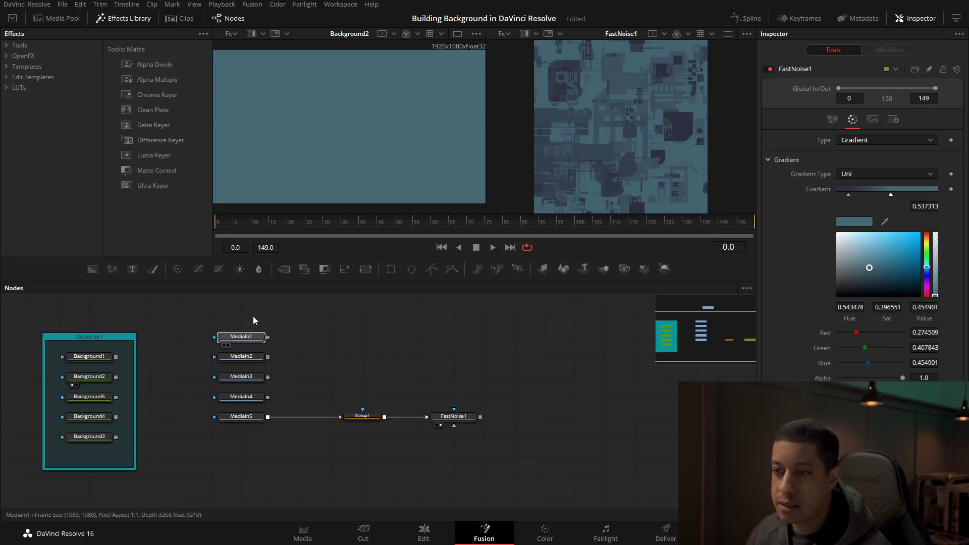
pyautogui.press('1')
pyautogui.click(242, 357)
pyautogui.press('1')
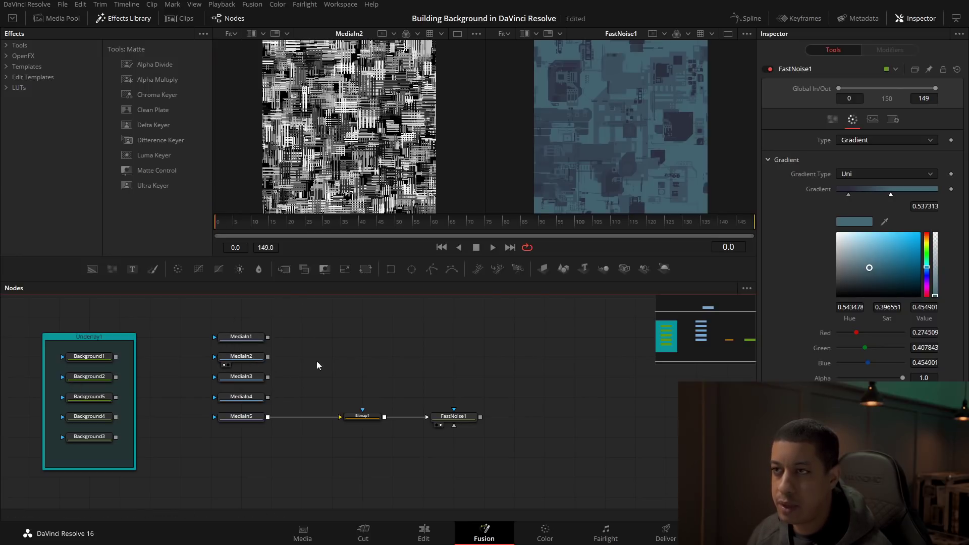
pyautogui.click(241, 337)
pyautogui.press('1')
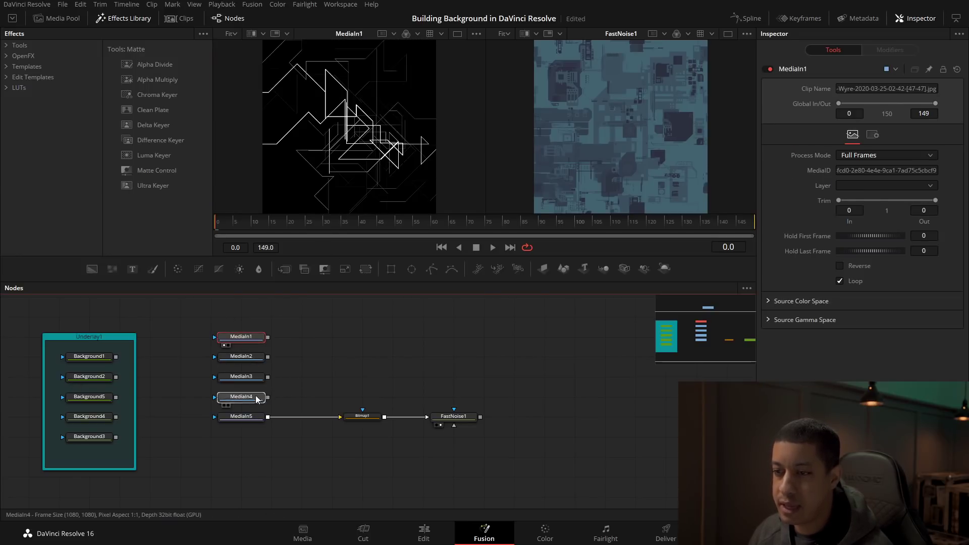
pyautogui.moveTo(254, 399); pyautogui.dragTo(349, 194)
pyautogui.moveTo(252, 378); pyautogui.dragTo(333, 197)
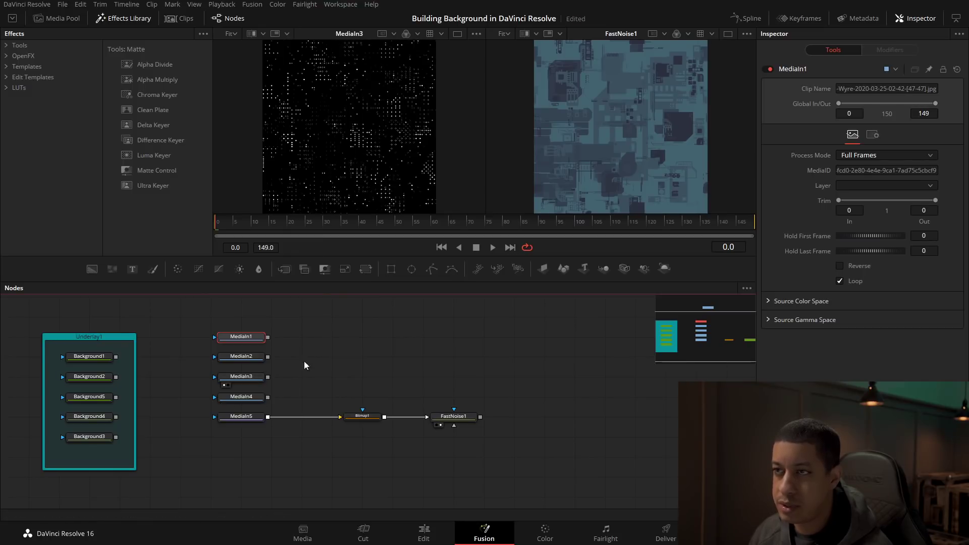
# Move MediaIn3 and MediaIn1 up out of the media stack and line up MediaOut1 directly above them
pyautogui.moveTo(257, 376); pyautogui.dragTo(258, 316)
pyautogui.moveTo(332, 338); pyautogui.dragTo(342, 377)
pyautogui.moveTo(313, 345); pyautogui.dragTo(218, 354)
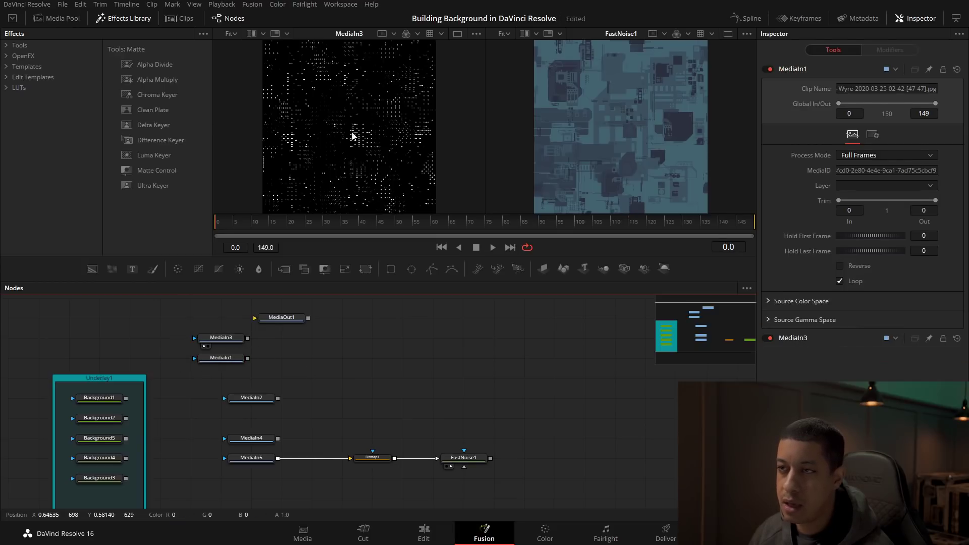
pyautogui.scroll(5, 352, 135)
pyautogui.scroll(-5, 386, 139)
pyautogui.moveTo(230, 358); pyautogui.dragTo(329, 169)
pyautogui.scroll(-2, 398, 133)
pyautogui.moveTo(281, 317); pyautogui.dragTo(220, 318)
pyautogui.moveTo(332, 403); pyautogui.dragTo(363, 385)
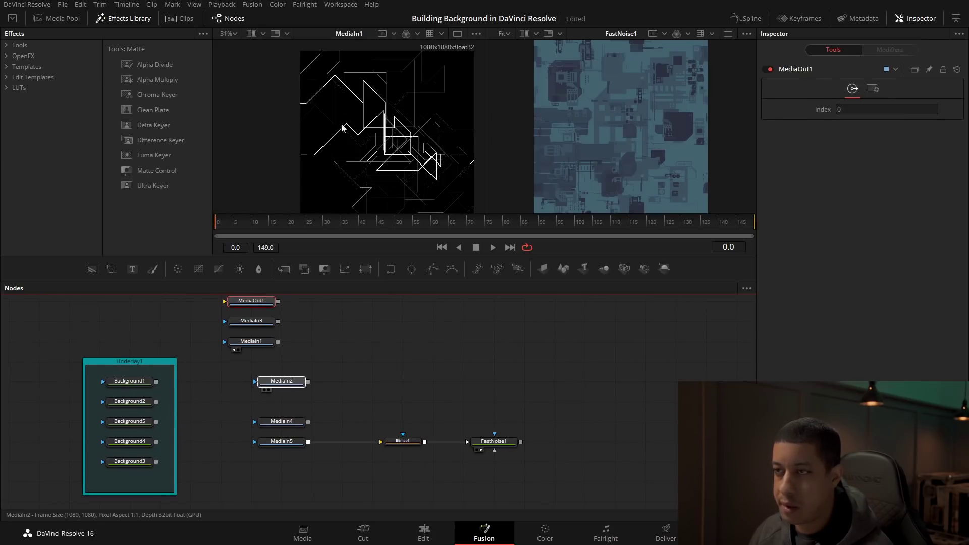
# Preview MediaIn4 in the first viewer and swap the positions of MediaIn4 and MediaIn2 in the node graph
pyautogui.moveTo(342, 124); pyautogui.dragTo(346, 124)
pyautogui.moveTo(428, 357); pyautogui.dragTo(353, 339)
pyautogui.moveTo(204, 404); pyautogui.dragTo(328, 151)
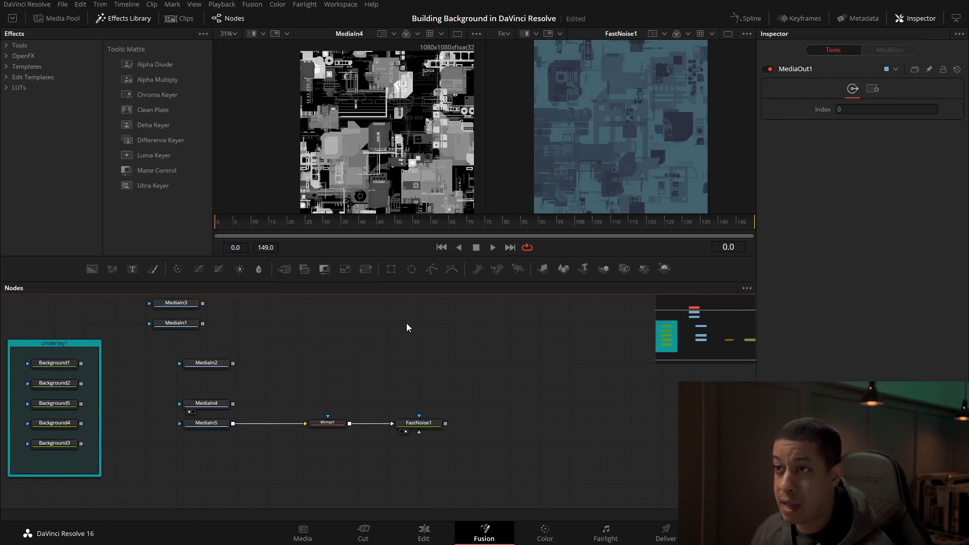
pyautogui.moveTo(335, 362); pyautogui.dragTo(355, 344)
pyautogui.moveTo(228, 385)
pyautogui.mouseDown()
pyautogui.moveTo(229, 328)
pyautogui.moveTo(238, 381)
pyautogui.mouseUp()
pyautogui.click(366, 368)
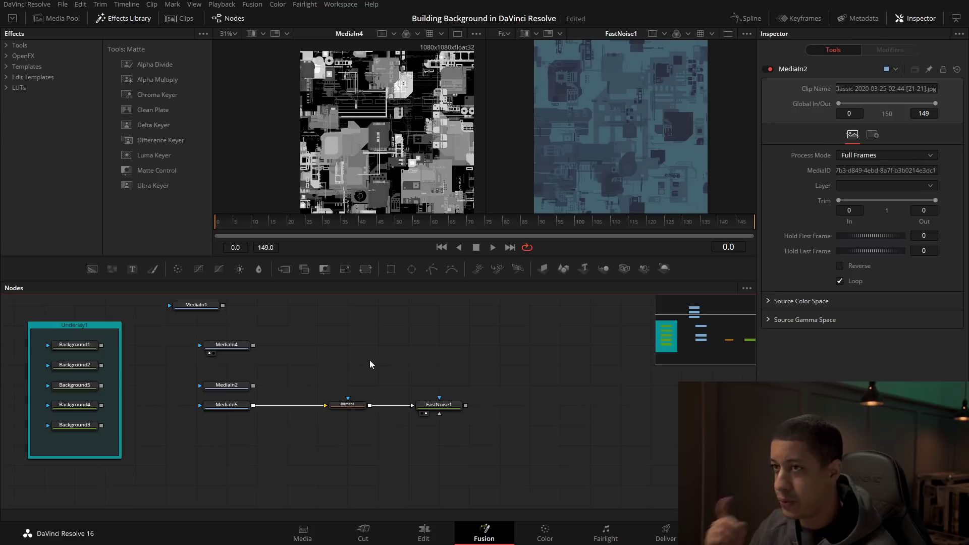
pyautogui.moveTo(367, 383)
pyautogui.mouseDown()
pyautogui.moveTo(407, 398)
pyautogui.moveTo(407, 369)
pyautogui.moveTo(384, 346)
pyautogui.moveTo(374, 379)
pyautogui.mouseUp()
# Preview MediaIn2 in the first viewer and shift its node up and out of the media column, just below MediaIn4
pyautogui.click(262, 410)
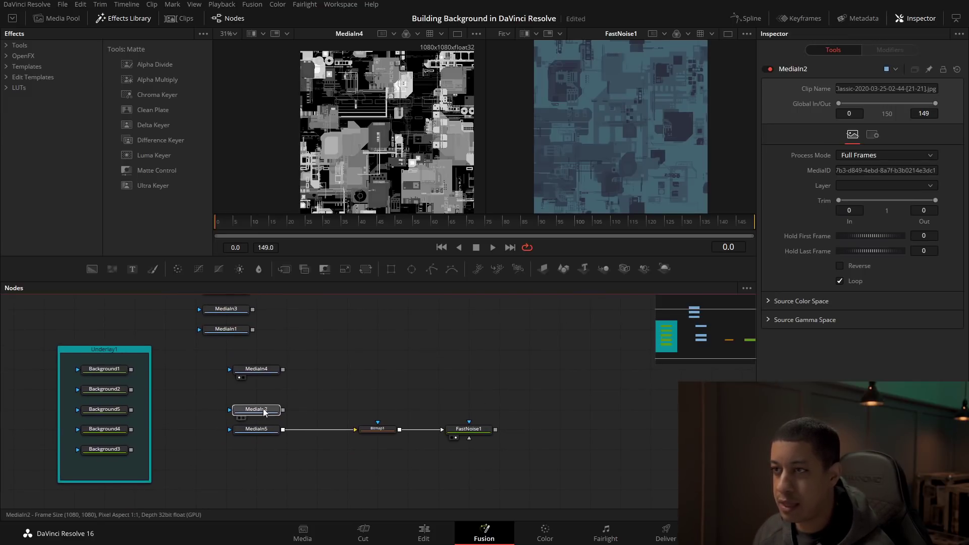
pyautogui.press('1')
pyautogui.click(463, 349)
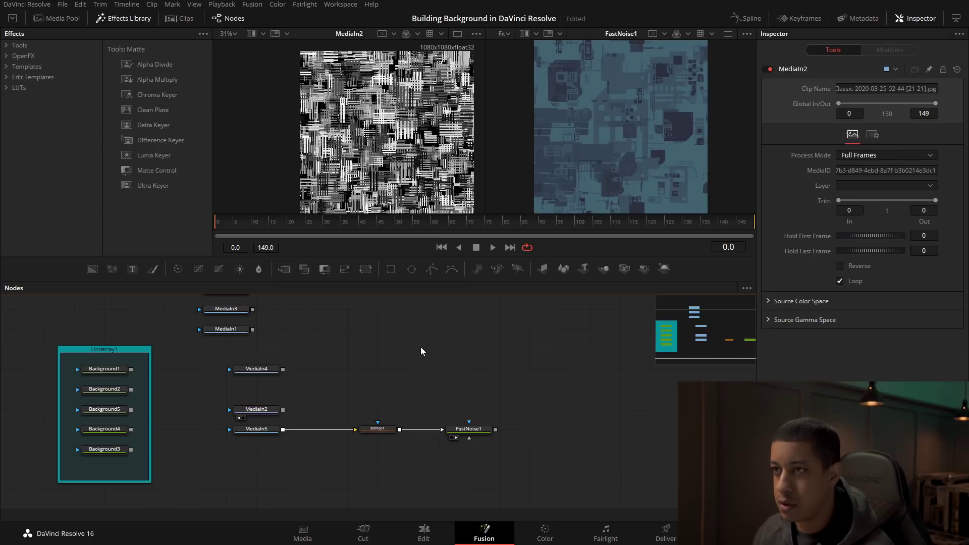
pyautogui.click(277, 406)
pyautogui.moveTo(276, 407); pyautogui.dragTo(306, 386)
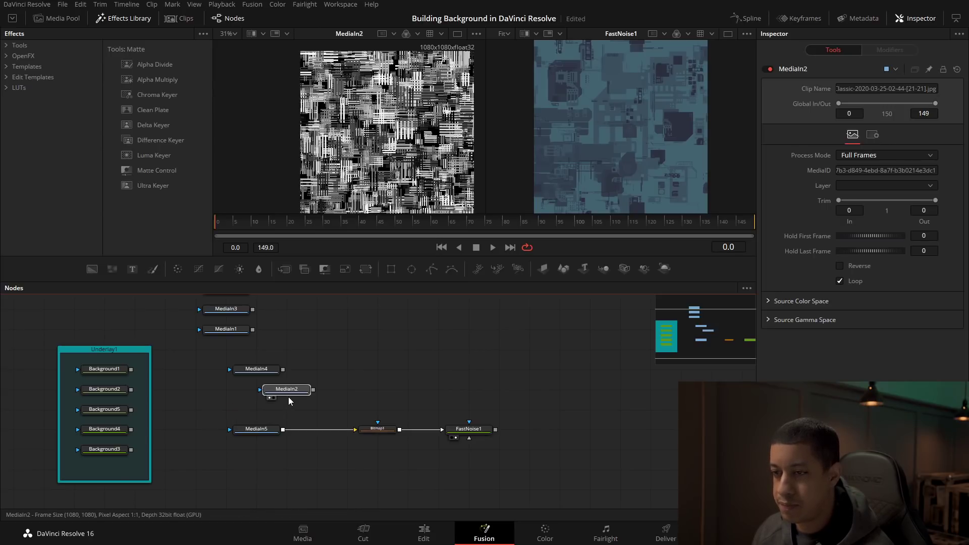
pyautogui.click(296, 407)
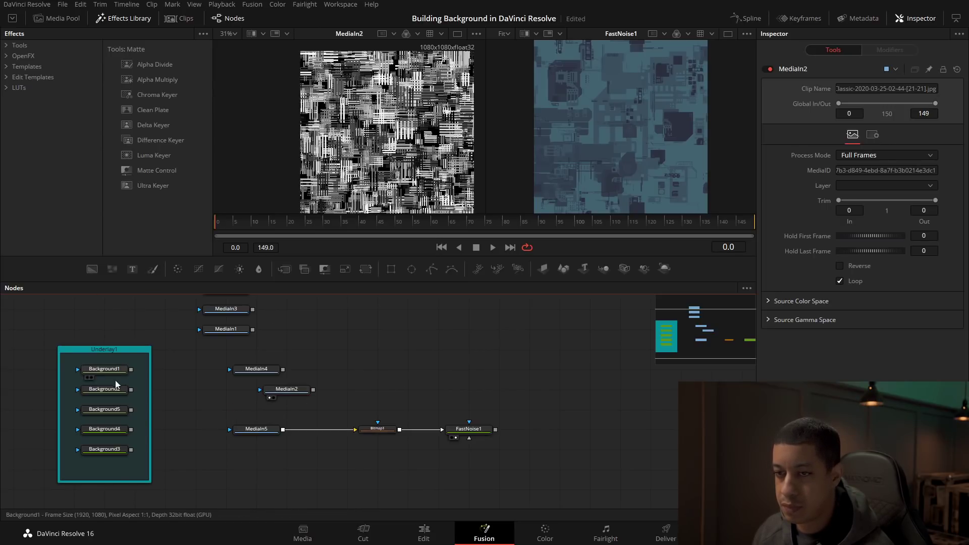
# Duplicate the tan Background4 node and place the copy above Bitmap1, level with MediaIn2
pyautogui.moveTo(104, 429); pyautogui.dragTo(354, 126)
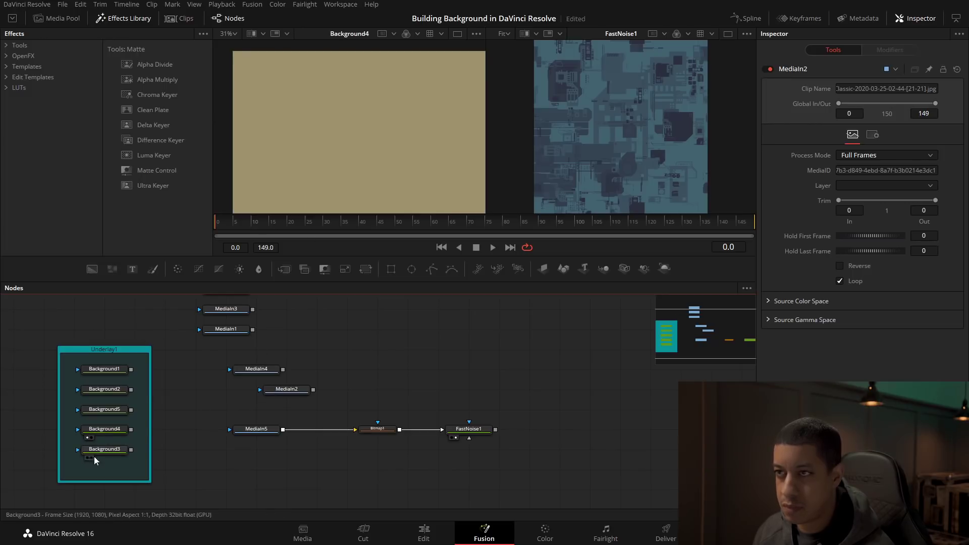
pyautogui.click(106, 430)
pyautogui.hotkey('ctrl', 'v')
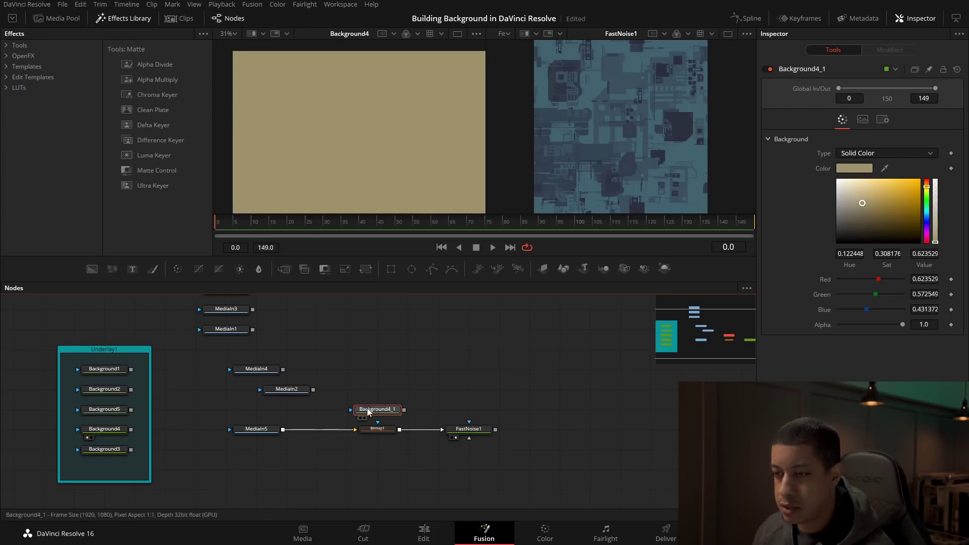
pyautogui.moveTo(387, 410); pyautogui.dragTo(386, 394)
# Connect MediaIn2 as the effect mask of the Background4 copy and set its mask channel to Luminance
pyautogui.moveTo(314, 389); pyautogui.dragTo(372, 181)
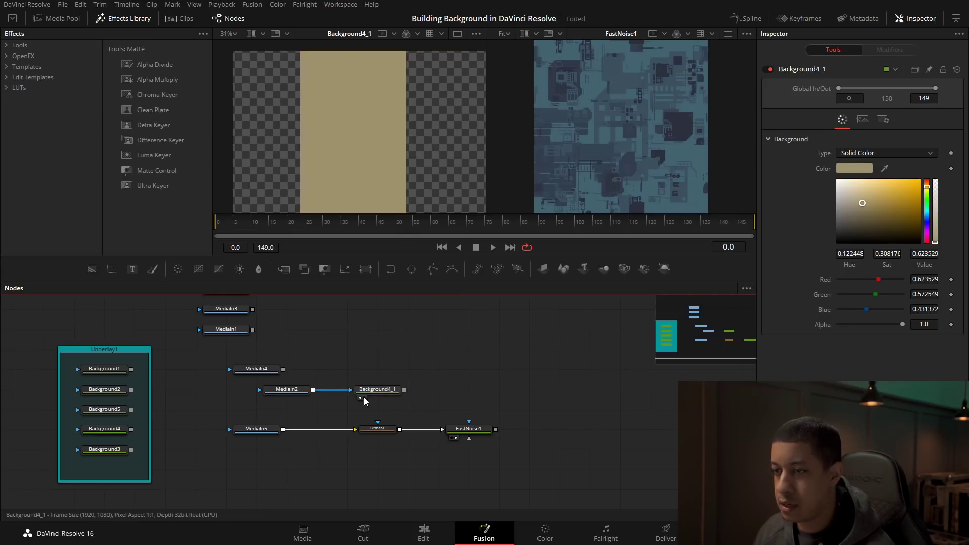
pyautogui.click(863, 120)
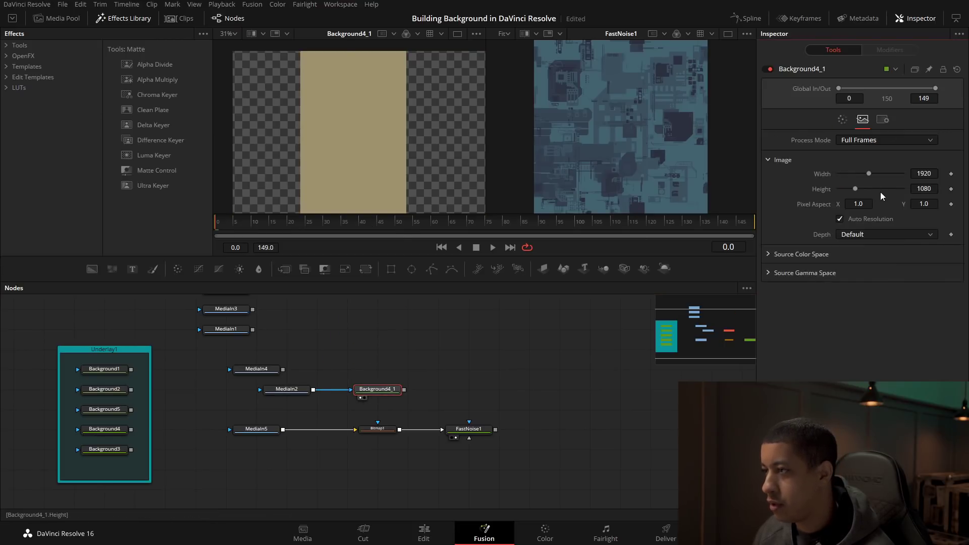
pyautogui.click(883, 120)
pyautogui.click(883, 205)
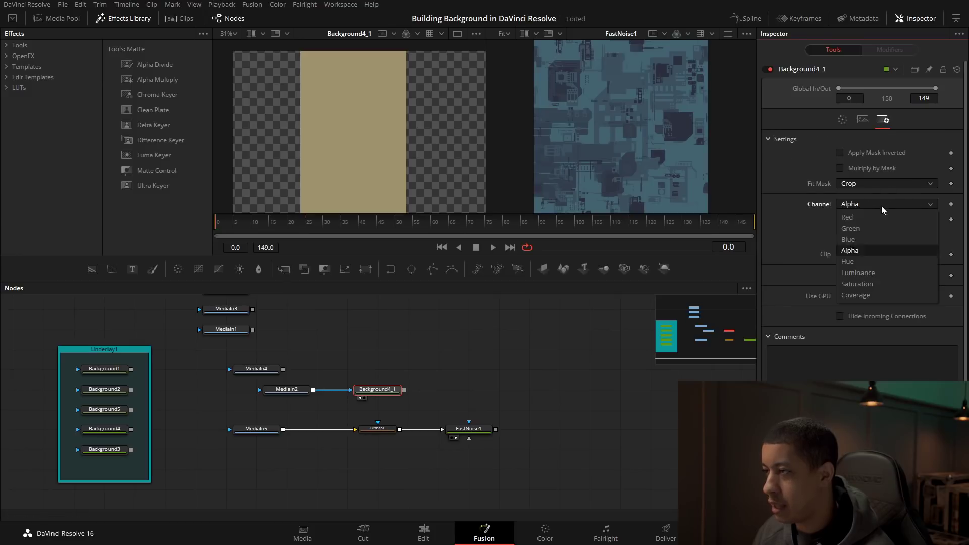
pyautogui.click(880, 275)
# Turn off Auto Resolution on the Background4 copy and set its image width to 1080
pyautogui.click(862, 120)
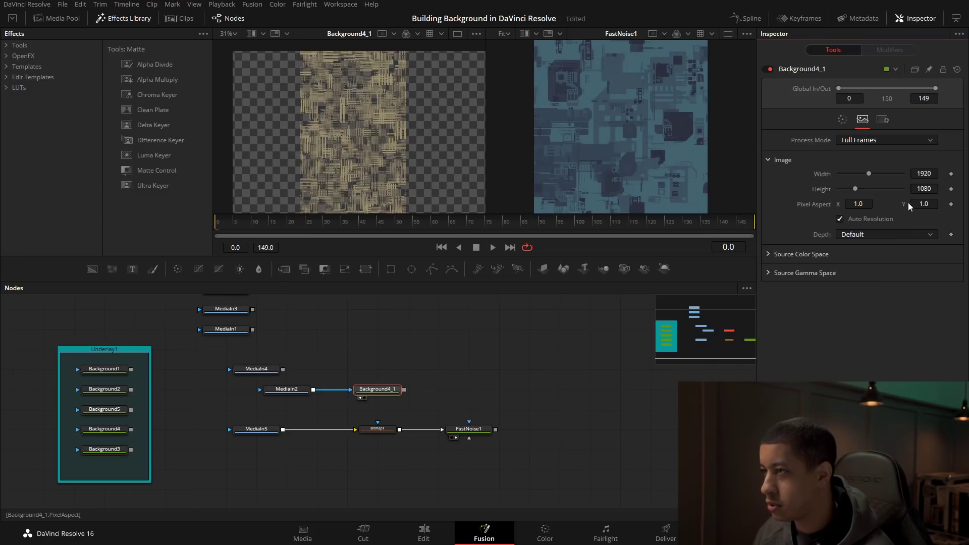
pyautogui.click(877, 220)
pyautogui.click(923, 173)
pyautogui.write('1080')
pyautogui.press('Tab')
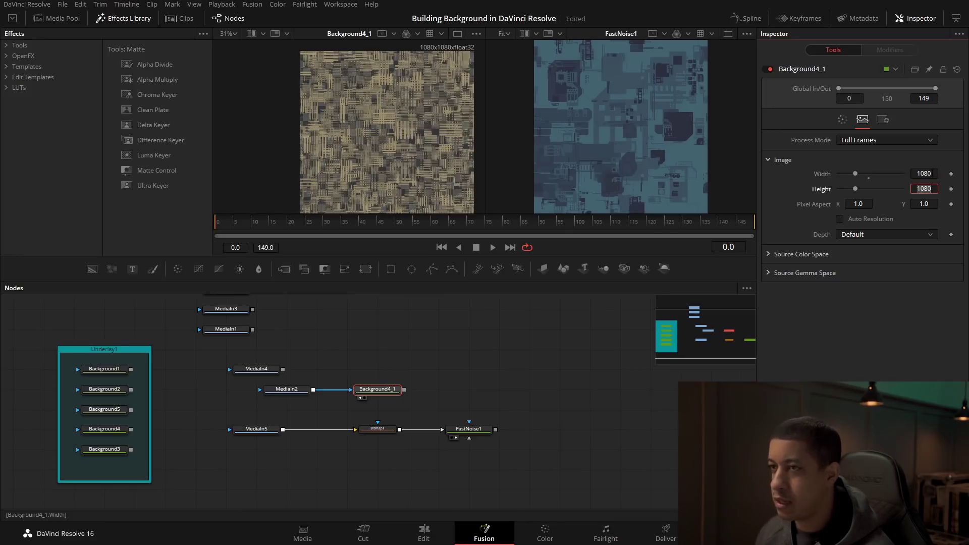
# Merge the Background4 copy over FastNoise1, show the merge in the second viewer and set its Blend to about 0.50
pyautogui.moveTo(396, 390); pyautogui.dragTo(500, 429)
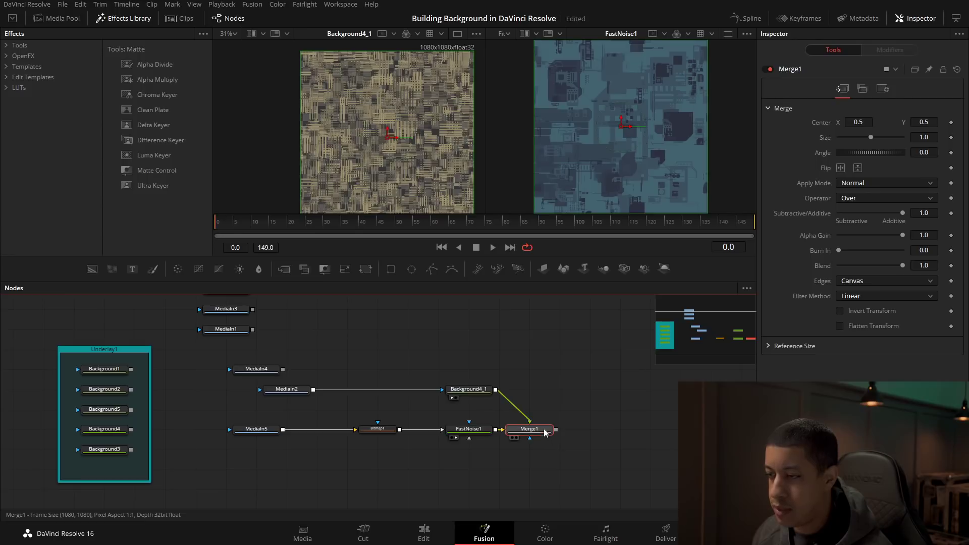
pyautogui.click(529, 429)
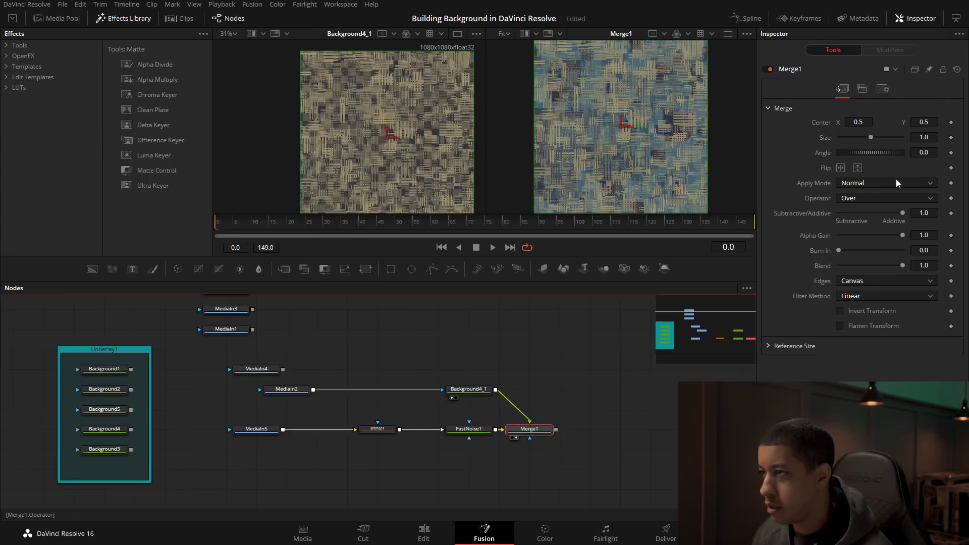
pyautogui.moveTo(903, 266); pyautogui.dragTo(867, 269)
pyautogui.click(552, 351)
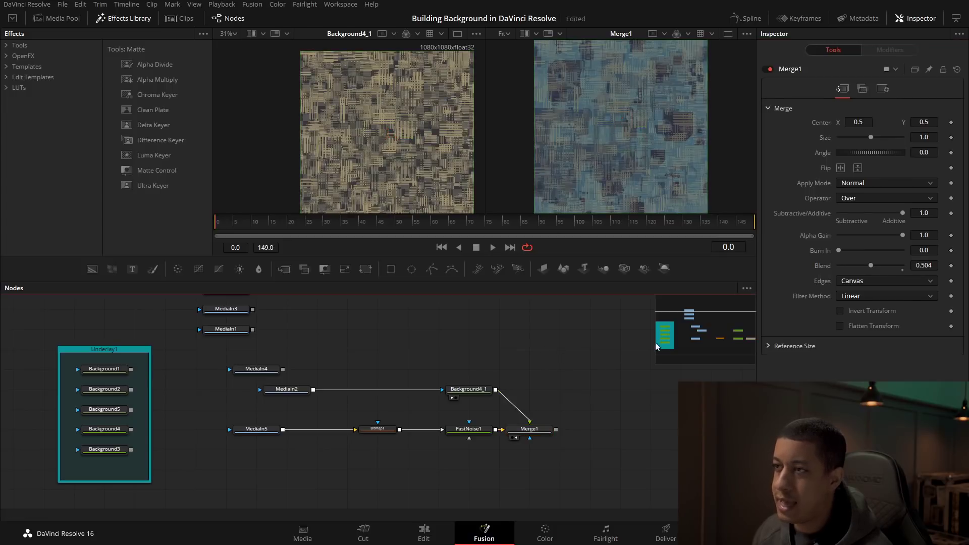
# Place MediaIn2 above Bitmap1 and connect Bitmap1's output to it as an effect mask
pyautogui.moveTo(557, 391); pyautogui.dragTo(594, 387)
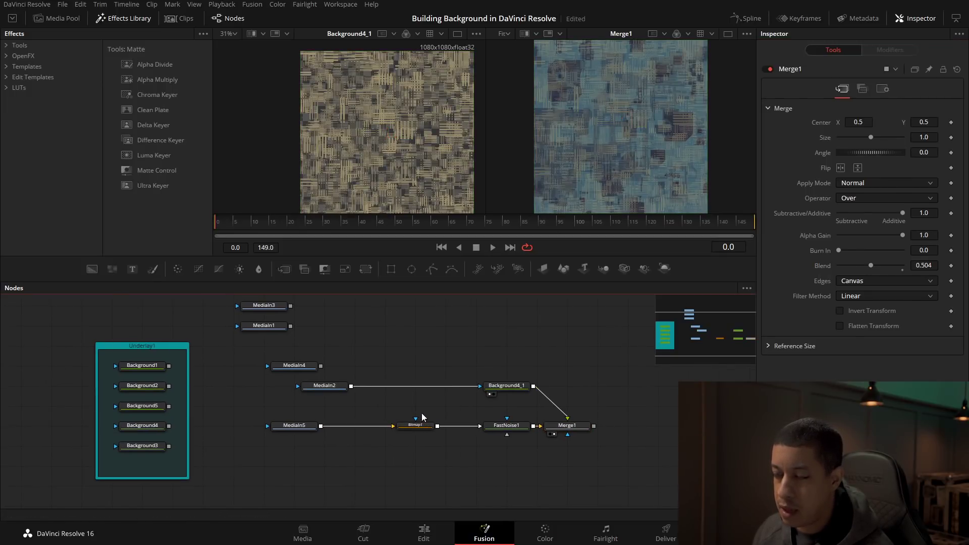
pyautogui.moveTo(437, 426); pyautogui.dragTo(423, 389)
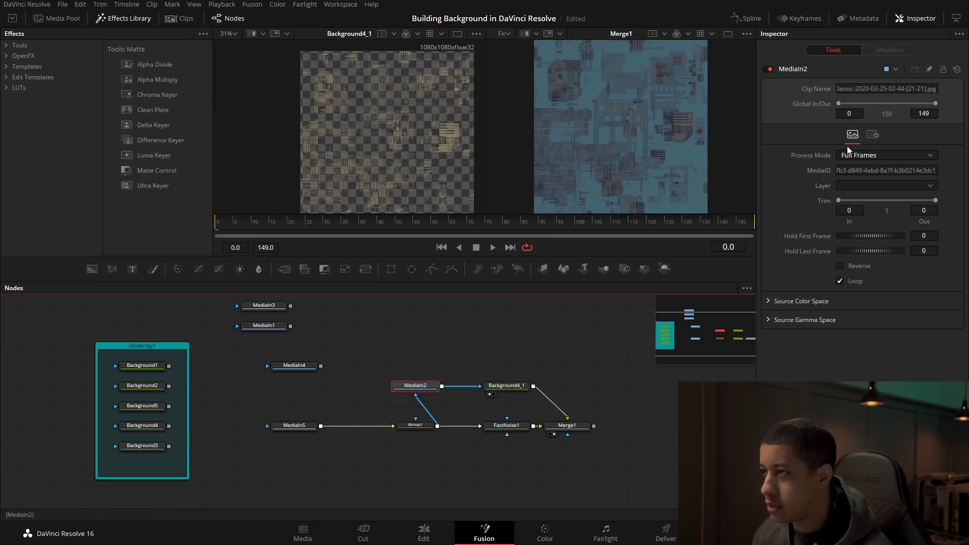
# Invert the effect mask applied to MediaIn2
pyautogui.click(873, 134)
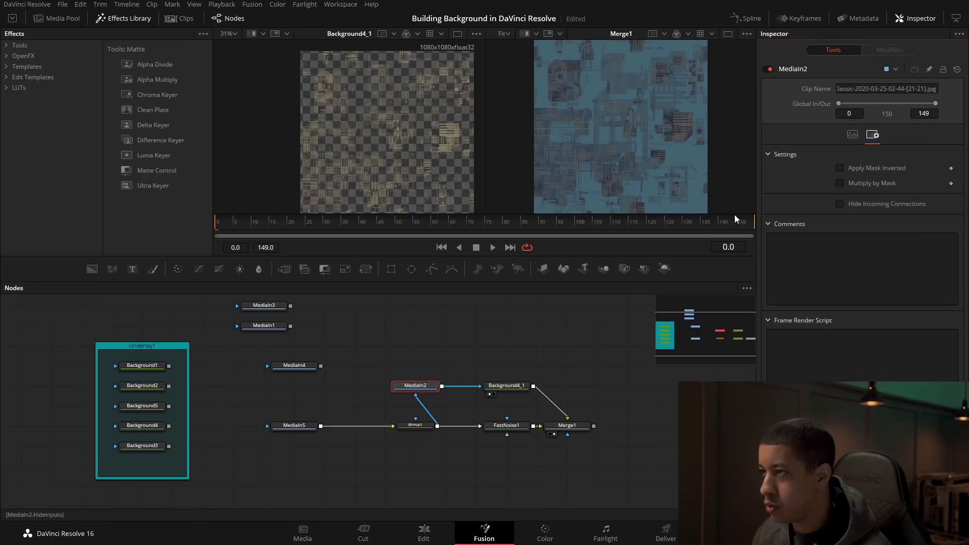
pyautogui.click(877, 168)
pyautogui.scroll(3, 696, 135)
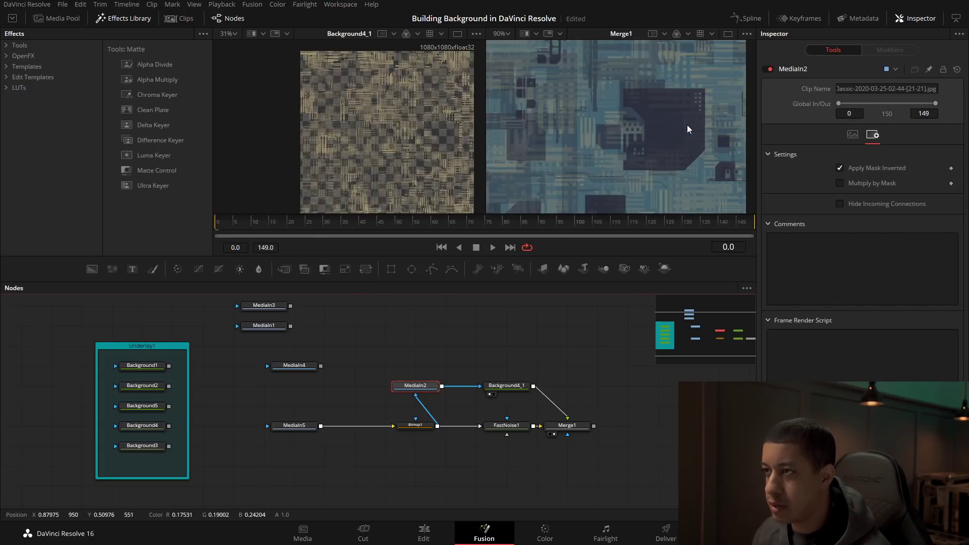
# Duplicate Bitmap1, feed the copy from MediaIn5 and show it in the first viewer
pyautogui.click(428, 424)
pyautogui.hotkey('ctrl', 'c')
pyautogui.hotkey('ctrl', 'v')
pyautogui.moveTo(321, 426); pyautogui.dragTo(333, 406)
pyautogui.press('1')
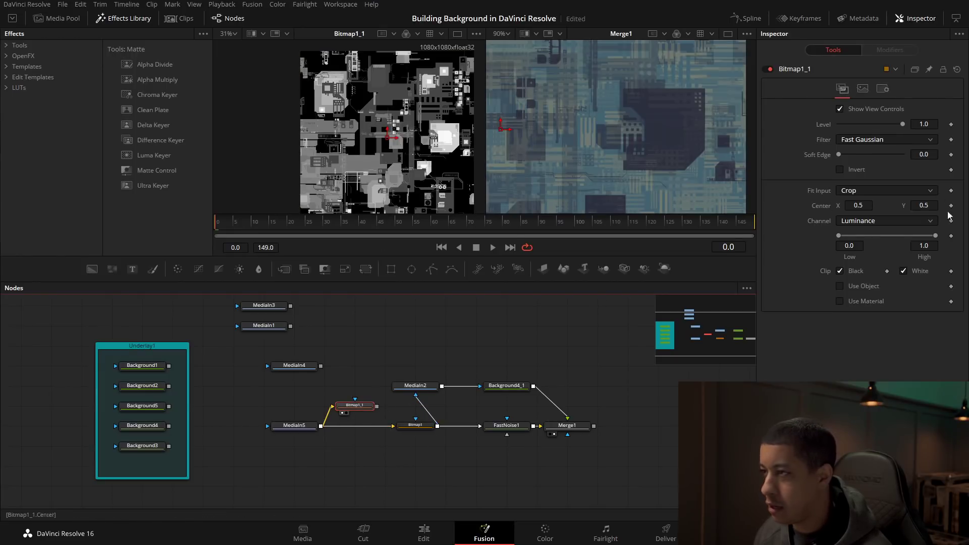
# Lower the Bitmap1 copy's High level to about 0.033 and connect the copy to MediaIn2 as its effect mask
pyautogui.moveTo(935, 236); pyautogui.dragTo(847, 236)
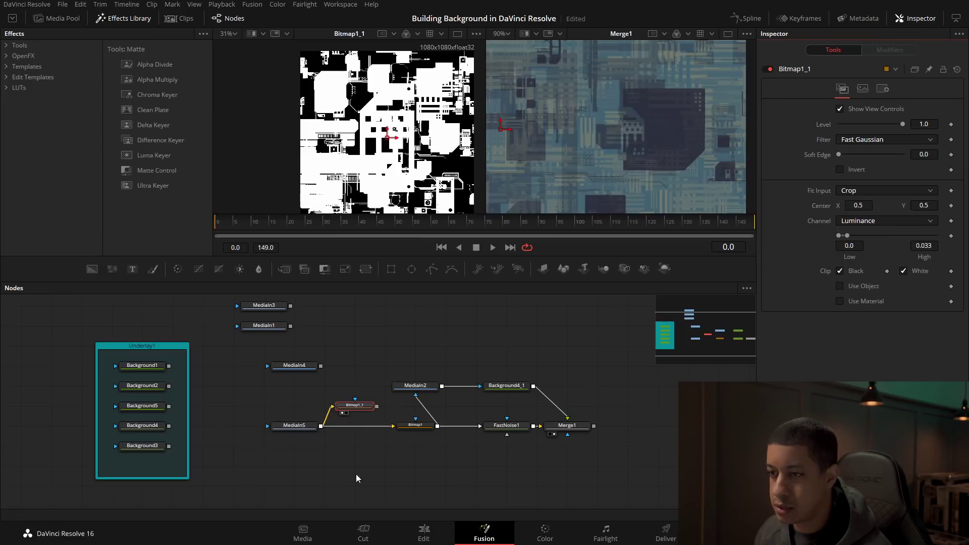
pyautogui.moveTo(380, 411); pyautogui.dragTo(388, 386)
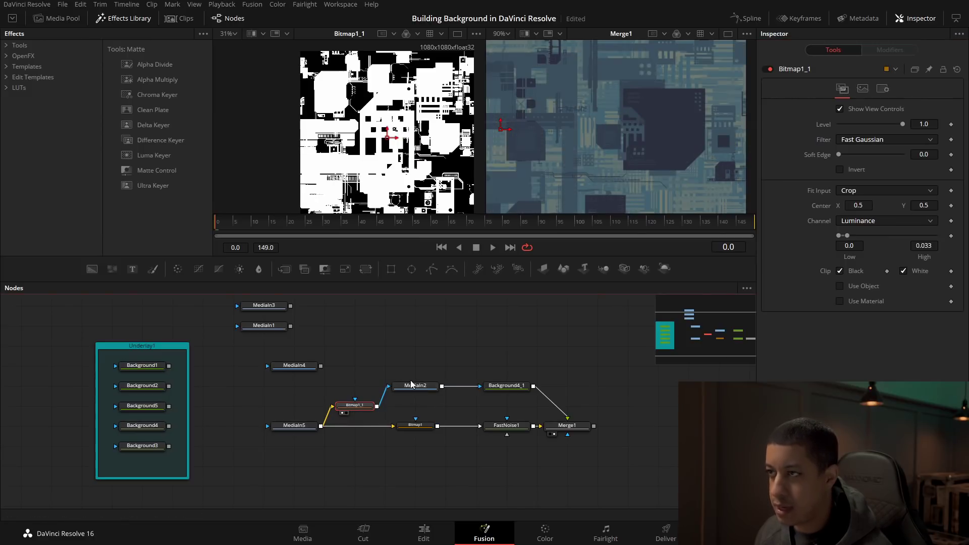
pyautogui.moveTo(676, 126); pyautogui.dragTo(616, 168)
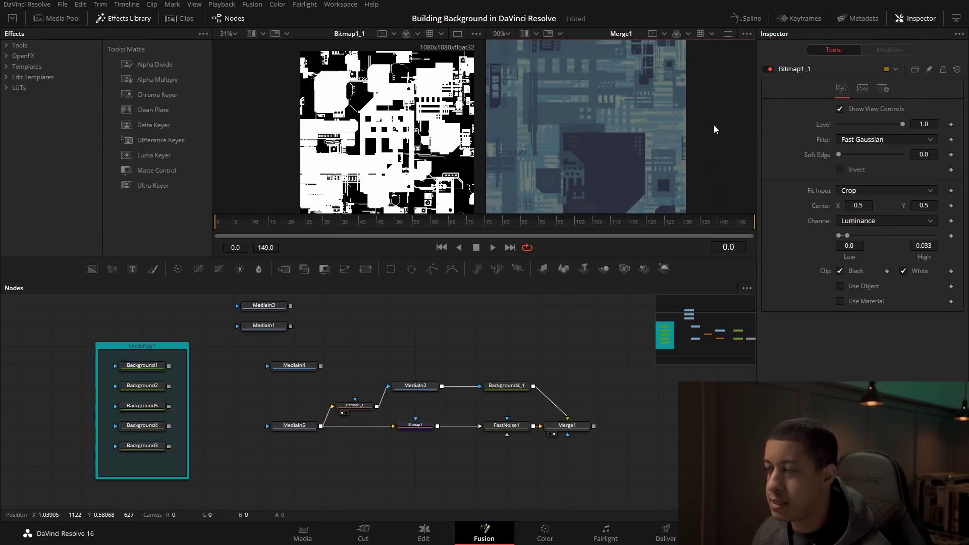
# Raise Merge1's Blend to 1.0 and inspect the merged texture up close
pyautogui.click(567, 425)
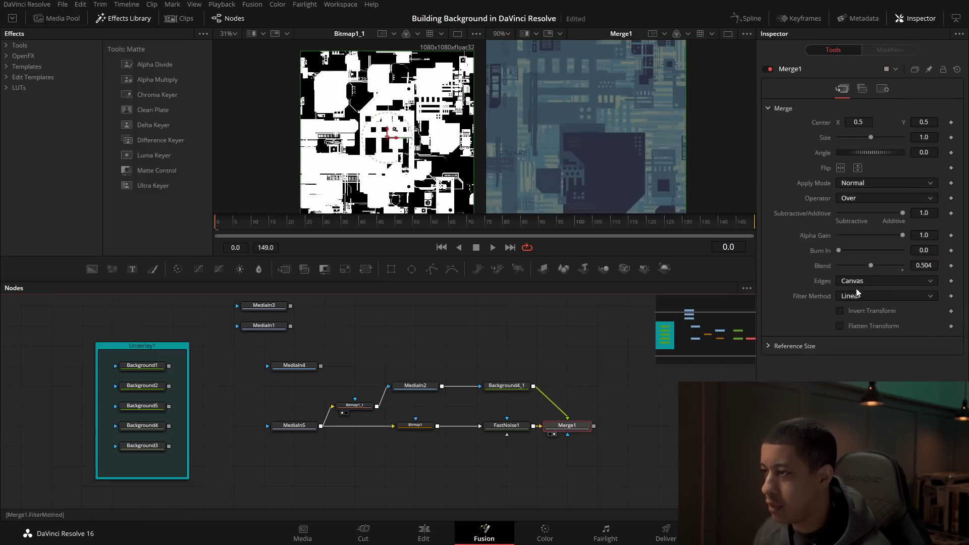
pyautogui.moveTo(884, 267); pyautogui.dragTo(908, 266)
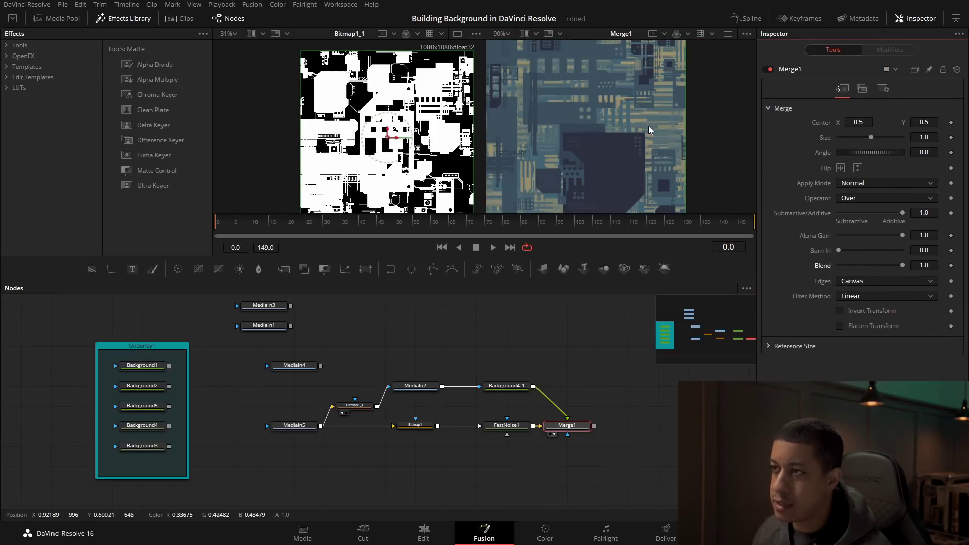
pyautogui.moveTo(586, 130); pyautogui.dragTo(687, 140)
pyautogui.moveTo(548, 125); pyautogui.dragTo(595, 104)
pyautogui.scroll(-5, 593, 136)
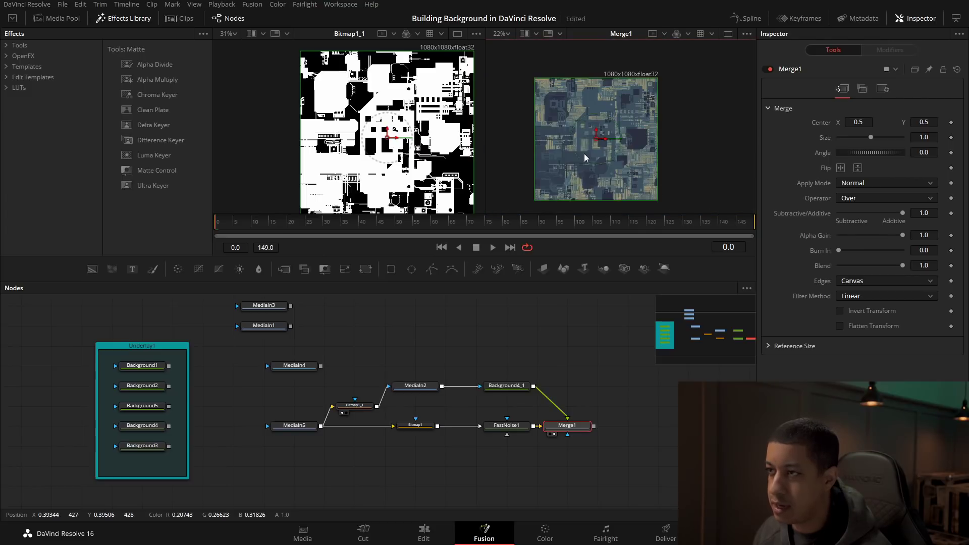
pyautogui.scroll(4, 586, 153)
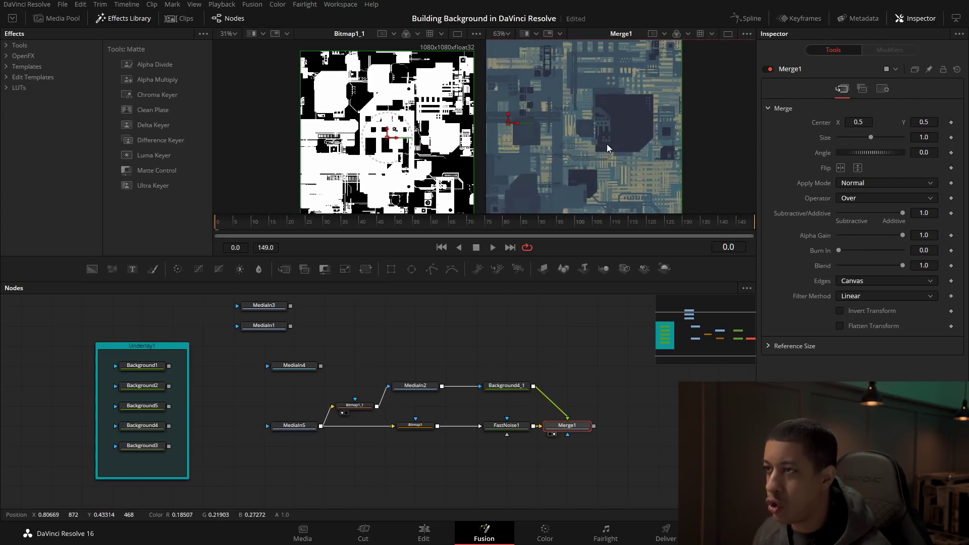
# Line up the Bitmap1 copy, MediaIn2 and the Background4 copy just above the main chain, with Bitmap1 beneath its copy
pyautogui.moveTo(549, 253); pyautogui.dragTo(549, 337)
pyautogui.moveTo(532, 200); pyautogui.dragTo(502, 242)
pyautogui.moveTo(541, 382); pyautogui.dragTo(541, 337)
pyautogui.moveTo(427, 416); pyautogui.dragTo(504, 452)
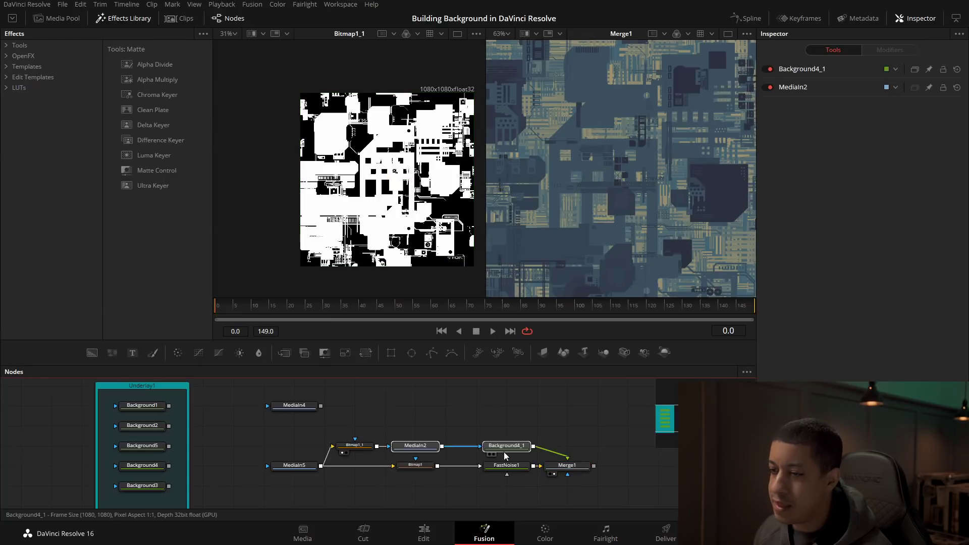
pyautogui.moveTo(415, 465); pyautogui.dragTo(355, 465)
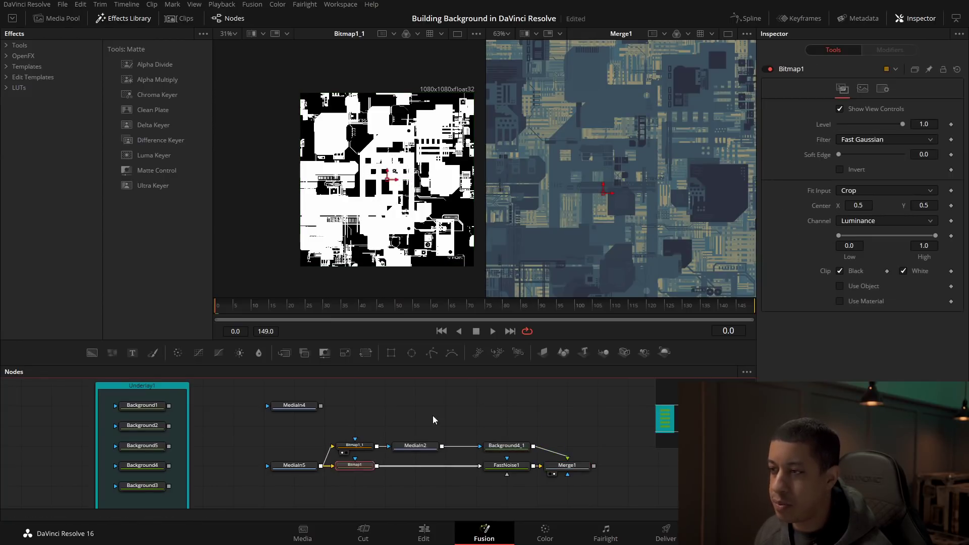
# Hide the Effects Library and fit the Bitmap1 copy's image to the first viewer
pyautogui.click(125, 18)
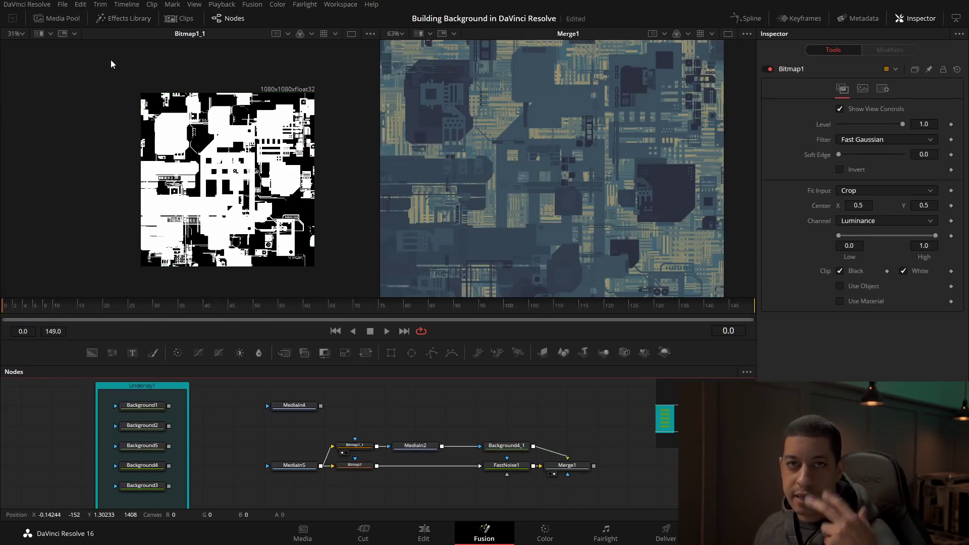
pyautogui.click(24, 34)
pyautogui.click(22, 47)
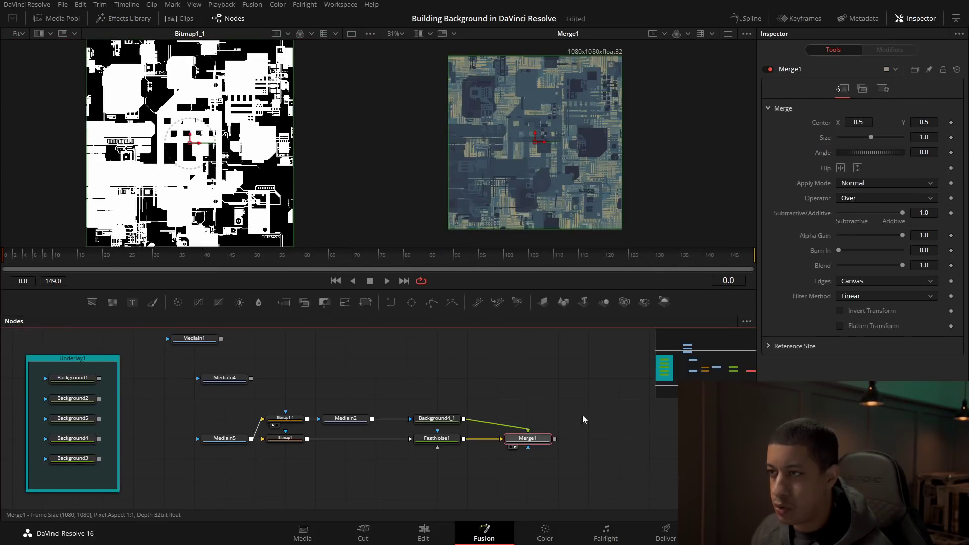
pyautogui.moveTo(547, 388); pyautogui.dragTo(525, 391)
# Move MediaIn4 above the node chain and show it in the first viewer
pyautogui.moveTo(215, 383); pyautogui.dragTo(305, 390)
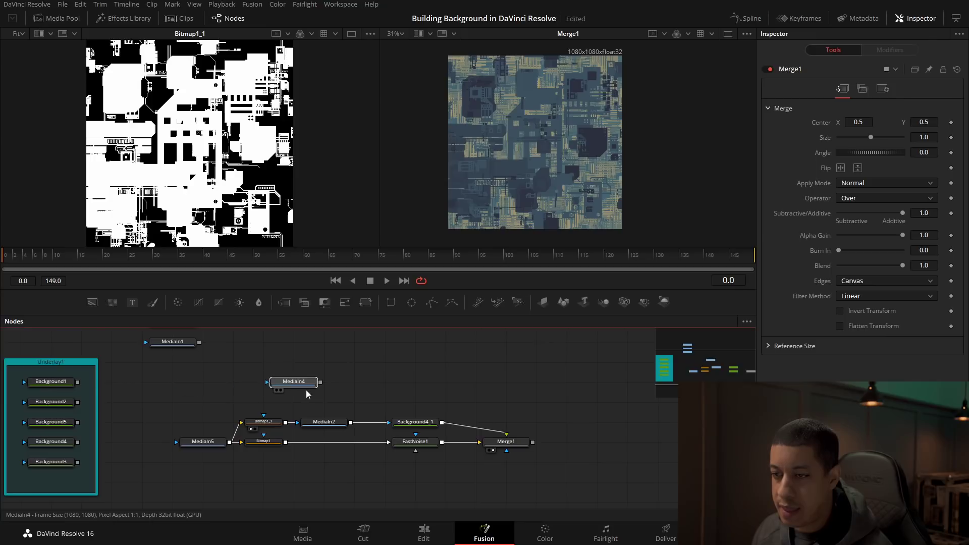
pyautogui.click(299, 385)
pyautogui.press('1')
pyautogui.click(372, 381)
pyautogui.press('1')
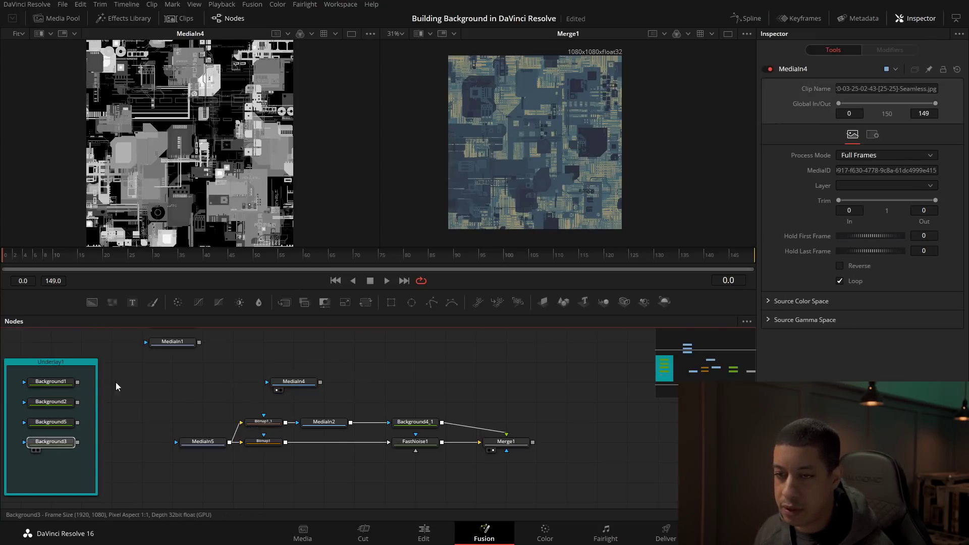
# Preview the palette Background nodes one after another in the first viewer to compare their colors
pyautogui.press('1')
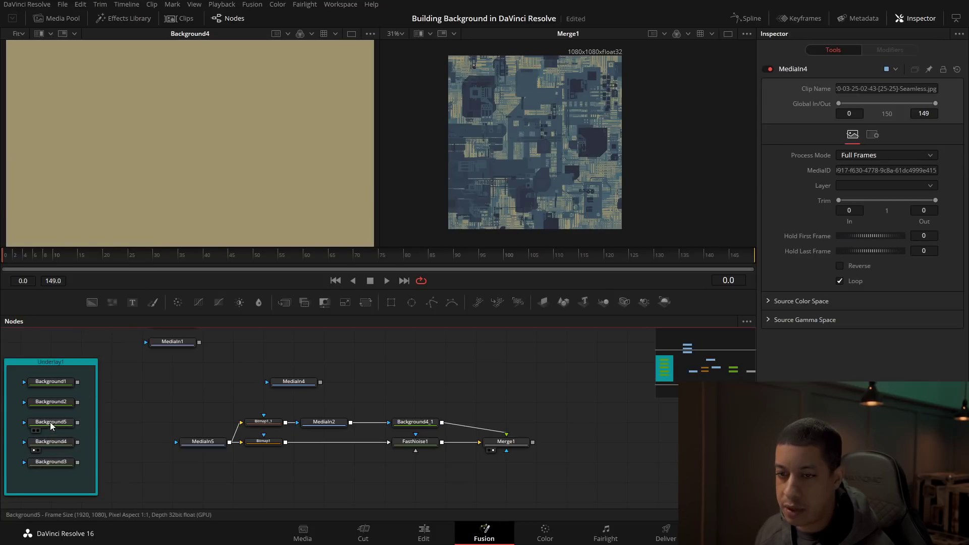
pyautogui.press('1')
pyautogui.press('1')
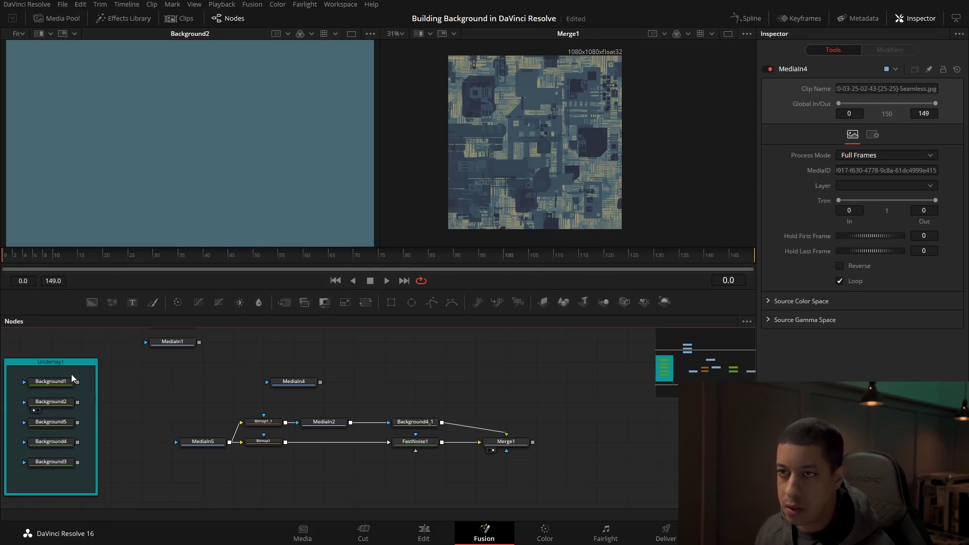
pyautogui.moveTo(147, 405); pyautogui.dragTo(186, 199)
pyautogui.moveTo(114, 420); pyautogui.dragTo(151, 182)
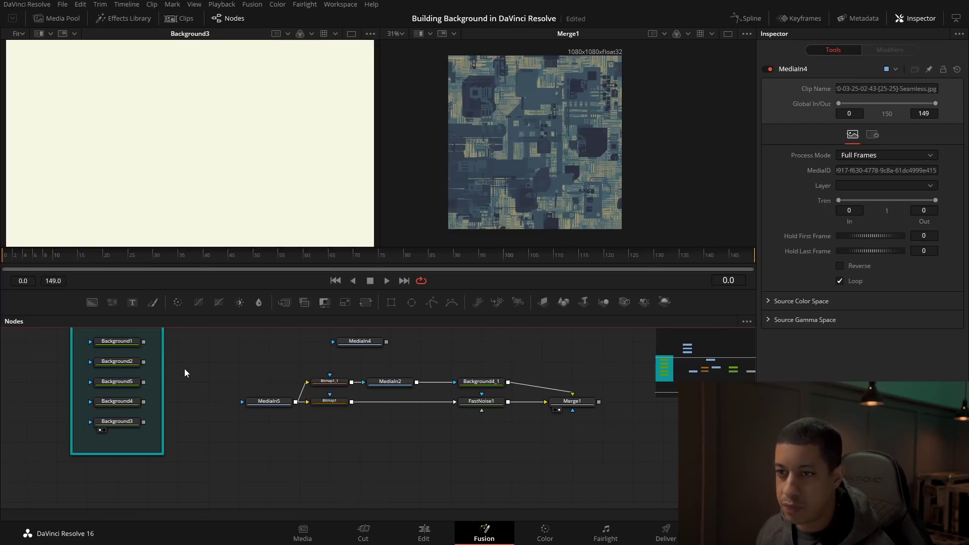
# Duplicate Background3 beside MediaIn4 and connect MediaIn4 to the copy as an effect mask
pyautogui.click(127, 422)
pyautogui.moveTo(236, 368); pyautogui.dragTo(153, 391)
pyautogui.click(361, 361)
pyautogui.hotkey('ctrl', 'v')
pyautogui.moveTo(302, 366); pyautogui.dragTo(371, 367)
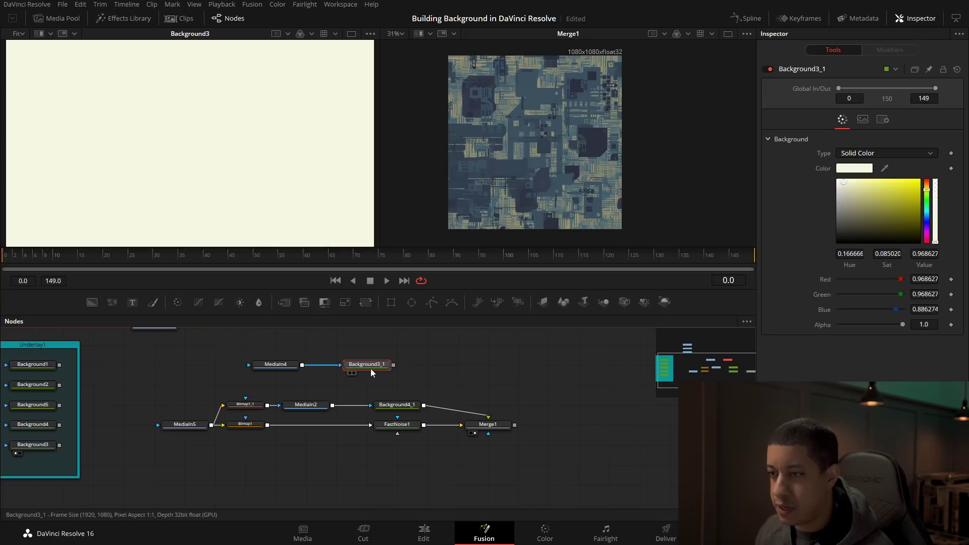
# Show the Background3 copy in the second viewer, turn off its Auto Resolution and set its width to 1080
pyautogui.press('2')
pyautogui.click(864, 118)
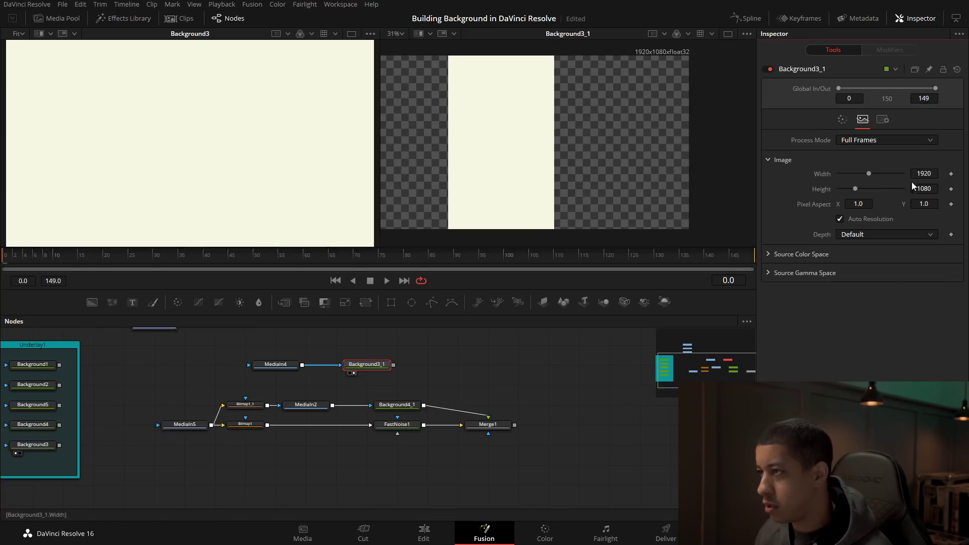
pyautogui.doubleClick(934, 173)
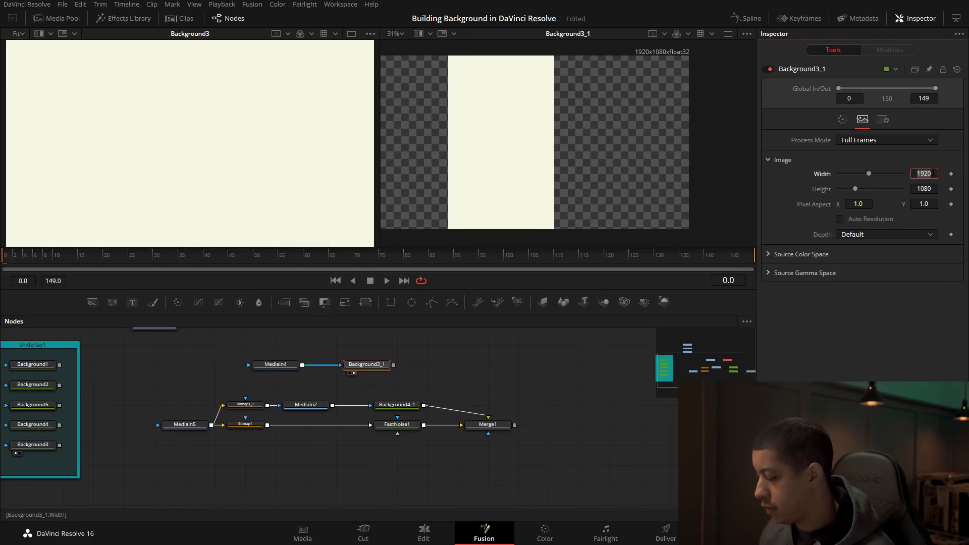
pyautogui.write('1080')
pyautogui.press('Tab')
pyautogui.click(367, 365)
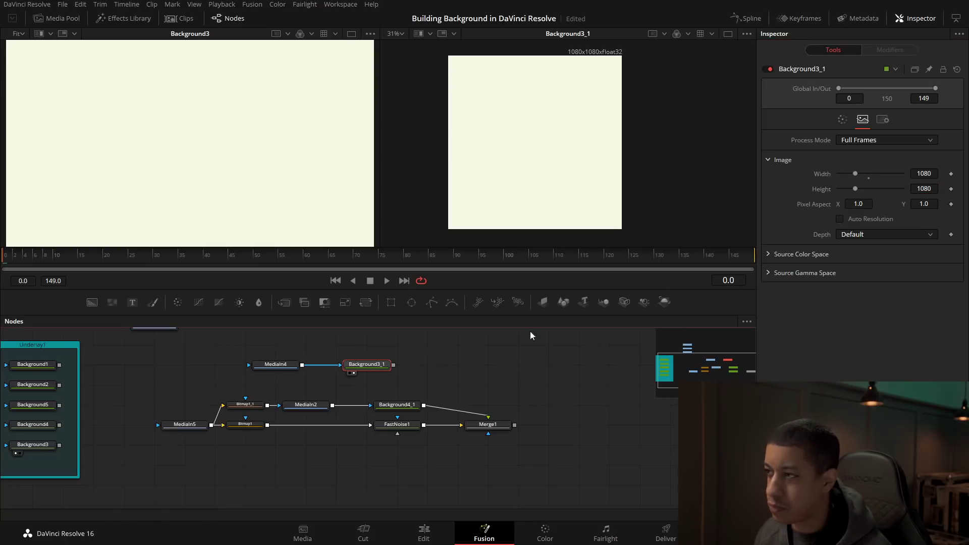
# Show MediaIn4 in the first viewer, disconnect it from the Background3 copy and open the copy's common settings
pyautogui.click(417, 378)
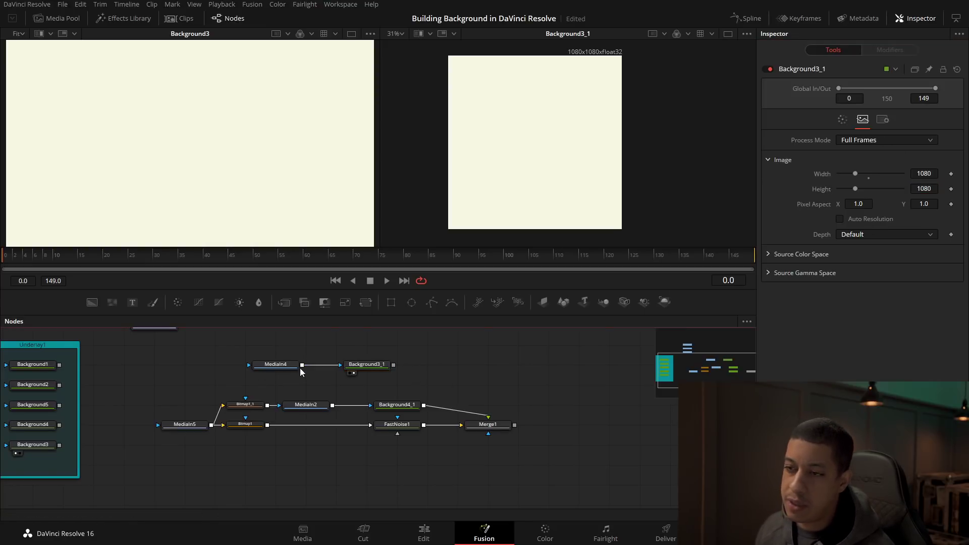
pyautogui.moveTo(281, 365); pyautogui.dragTo(231, 130)
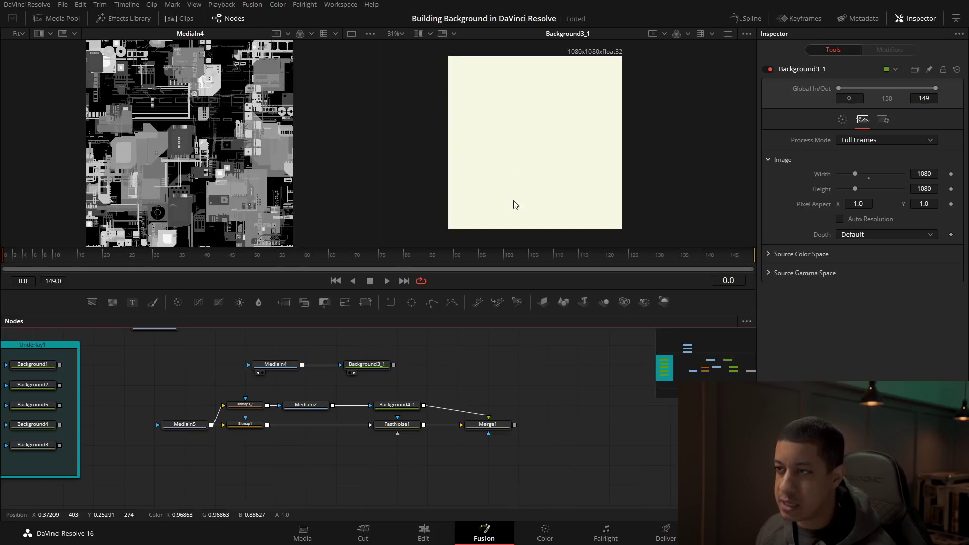
pyautogui.click(368, 371)
pyautogui.click(338, 366)
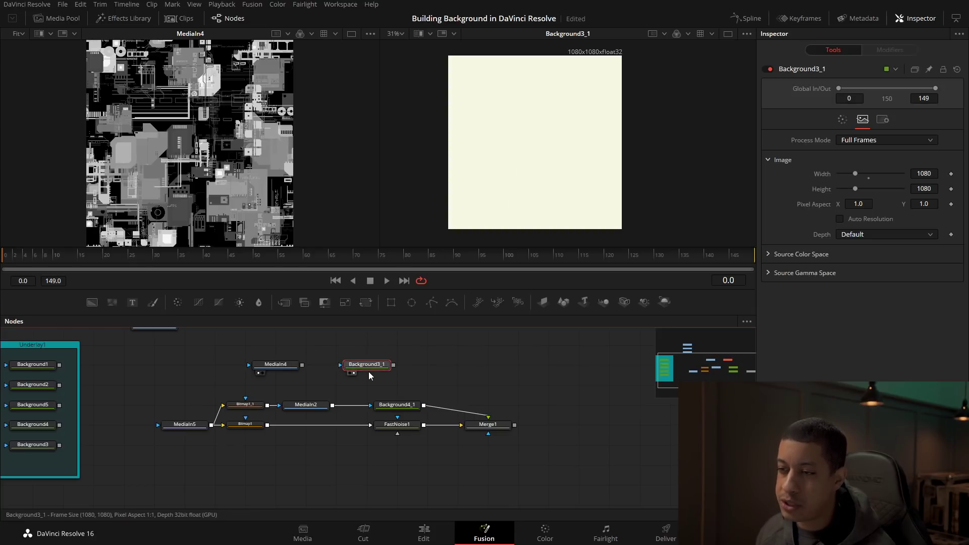
pyautogui.click(884, 121)
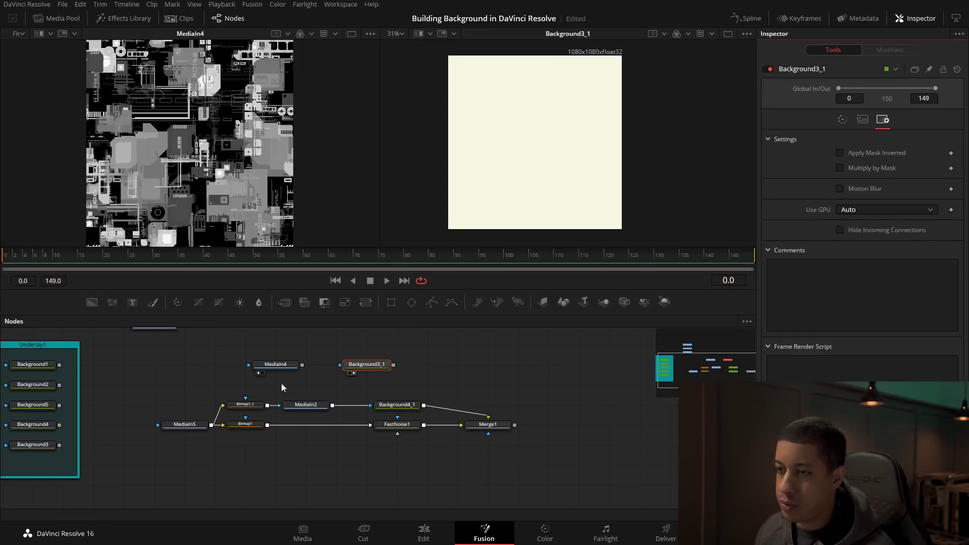
# Reconnect MediaIn4 as the Background3 copy's effect mask and set the mask channel to Luminance
pyautogui.moveTo(302, 364); pyautogui.dragTo(341, 369)
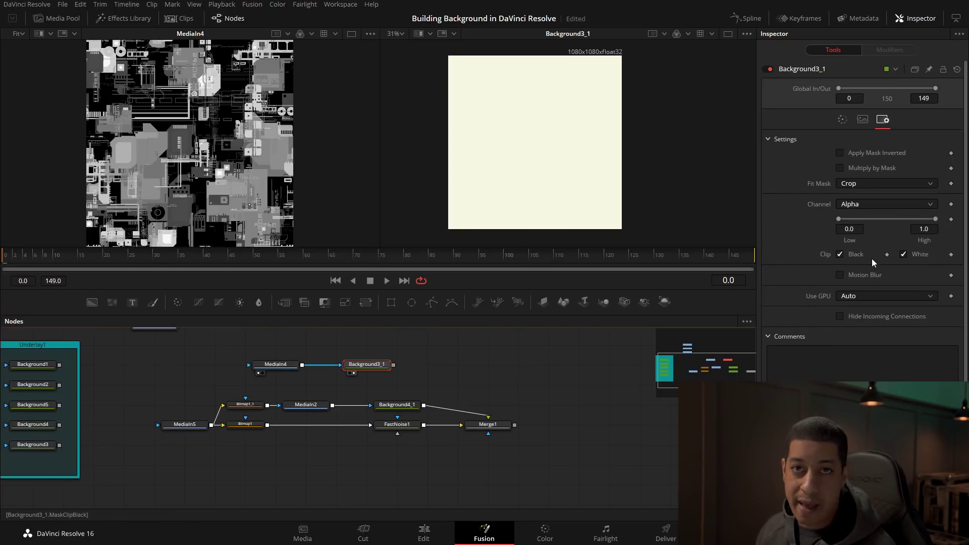
pyautogui.click(887, 205)
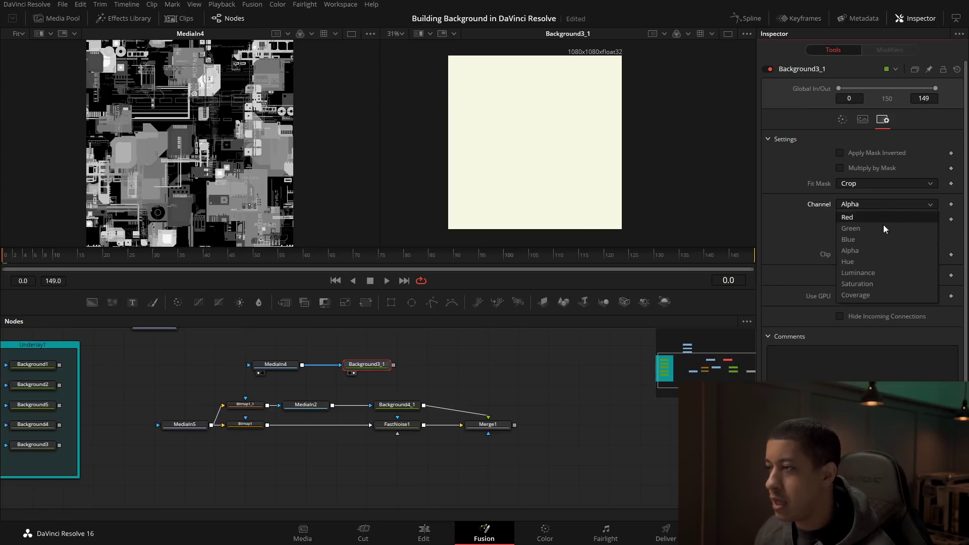
pyautogui.click(869, 273)
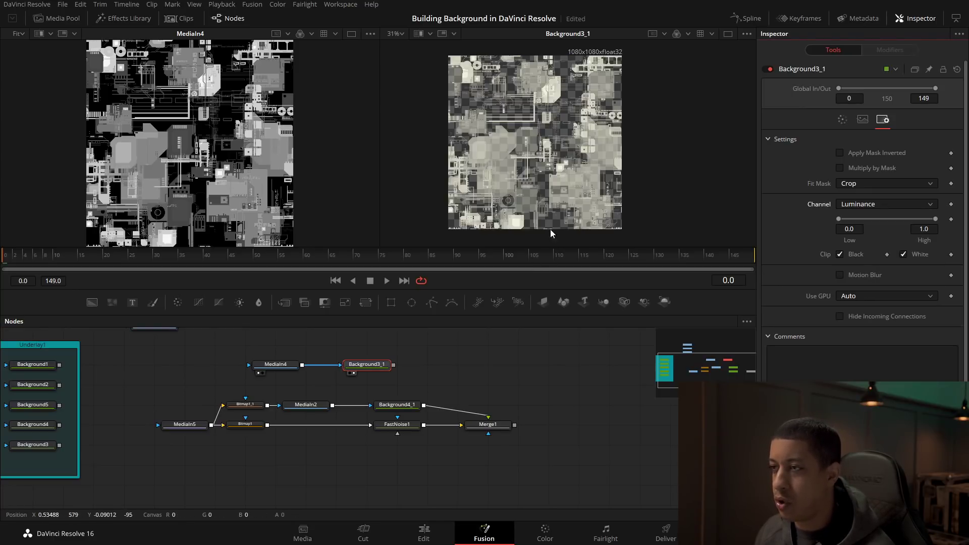
# Try adjusting the Low and High mask levels of the Background3 copy
pyautogui.scroll(1, 572, 164)
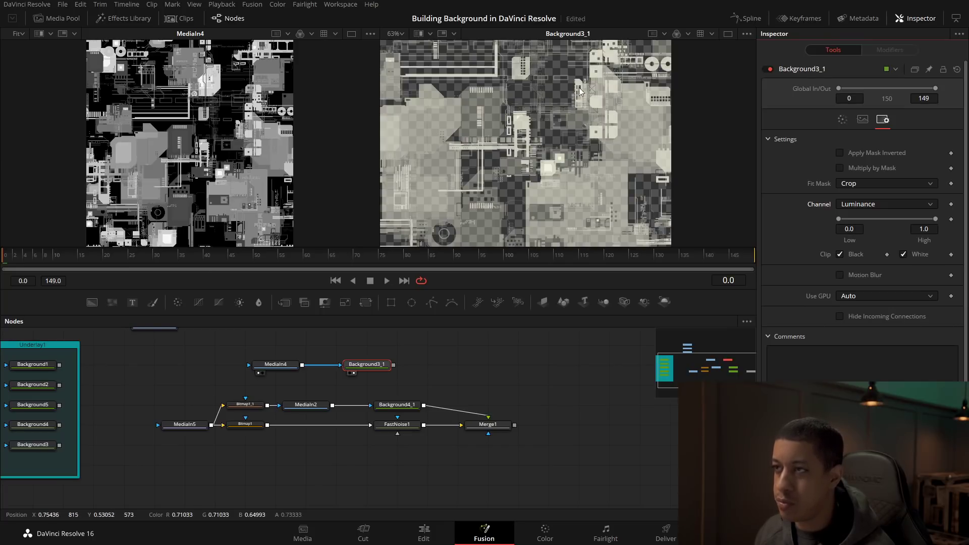
pyautogui.moveTo(577, 83); pyautogui.dragTo(564, 137)
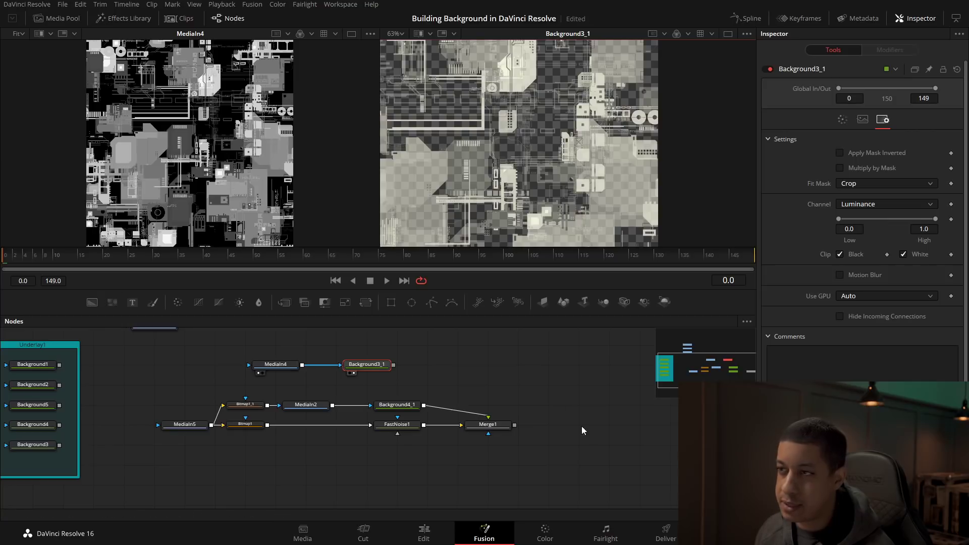
pyautogui.moveTo(837, 219)
pyautogui.mouseDown()
pyautogui.moveTo(891, 222)
pyautogui.moveTo(837, 220)
pyautogui.mouseUp()
pyautogui.moveTo(935, 225); pyautogui.dragTo(961, 231)
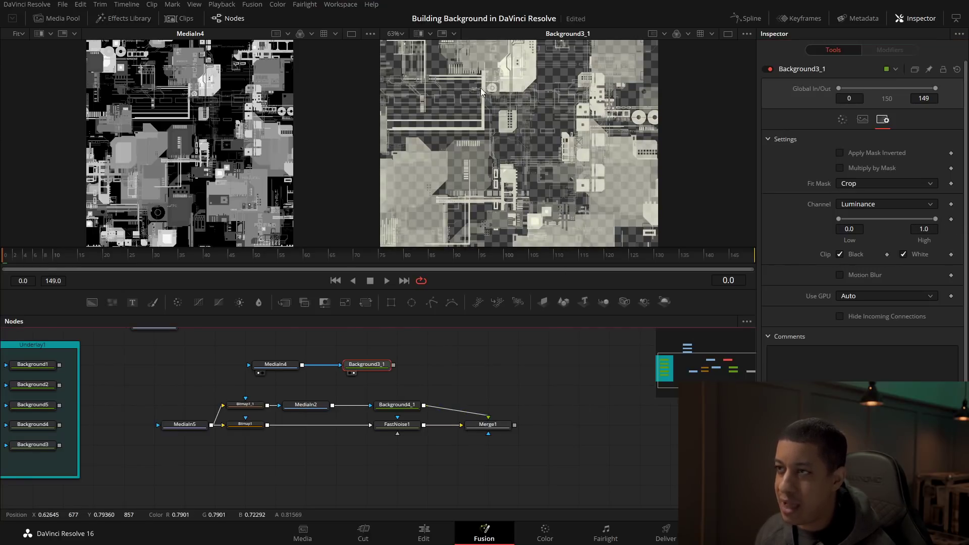
# Merge the Background3 copy over Merge1, show the new merge in the second viewer and align the copy directly above it
pyautogui.moveTo(431, 337); pyautogui.dragTo(286, 377)
pyautogui.moveTo(367, 367); pyautogui.dragTo(564, 398)
pyautogui.press('2')
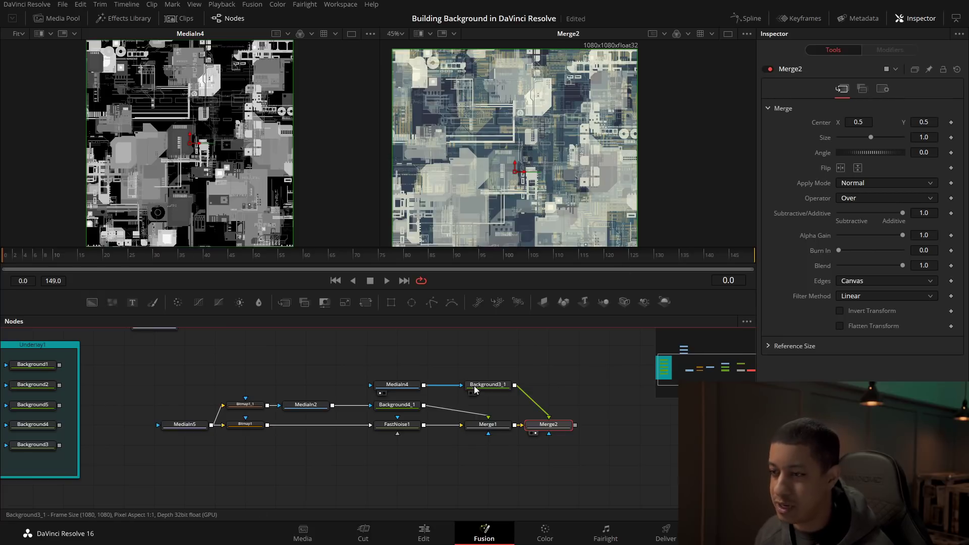
pyautogui.moveTo(521, 389); pyautogui.dragTo(551, 389)
pyautogui.click(549, 425)
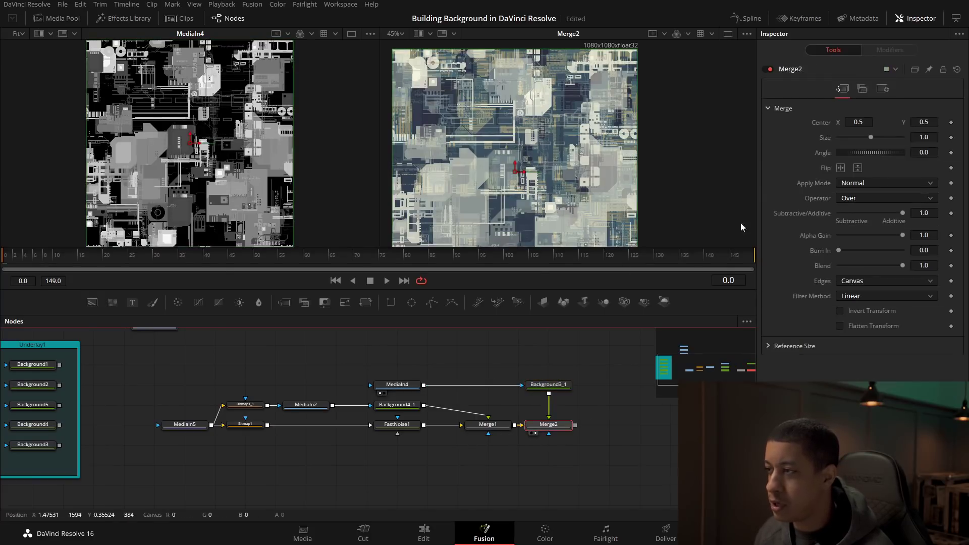
# Try the Multiply and Screen apply modes on Merge2 and restore the Normal mode
pyautogui.moveTo(894, 265); pyautogui.dragTo(967, 267)
pyautogui.click(884, 198)
pyautogui.click(880, 184)
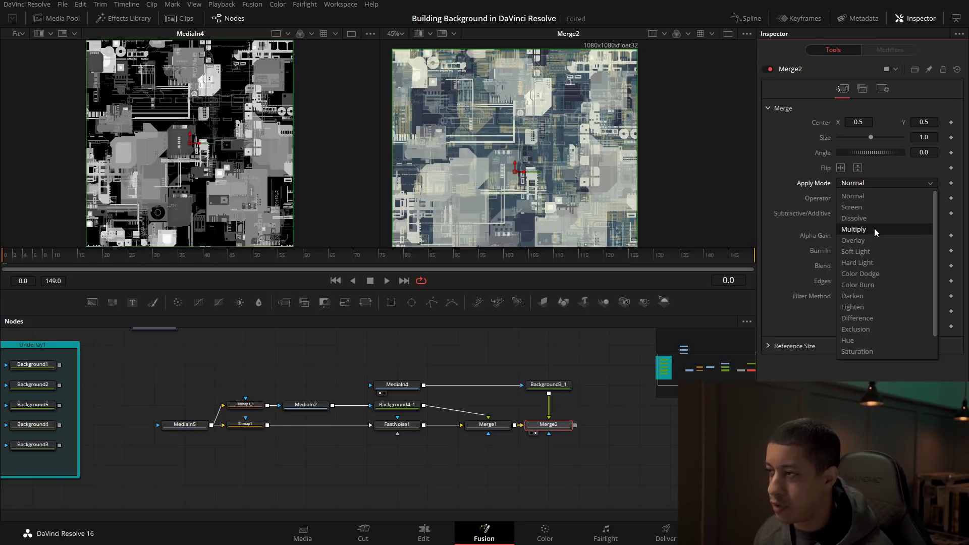
pyautogui.click(875, 230)
pyautogui.click(874, 182)
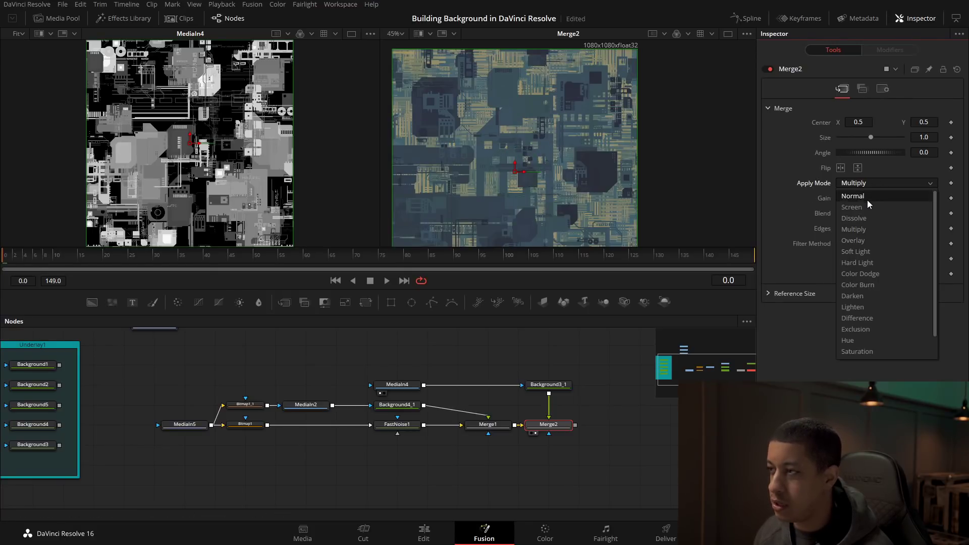
pyautogui.click(867, 206)
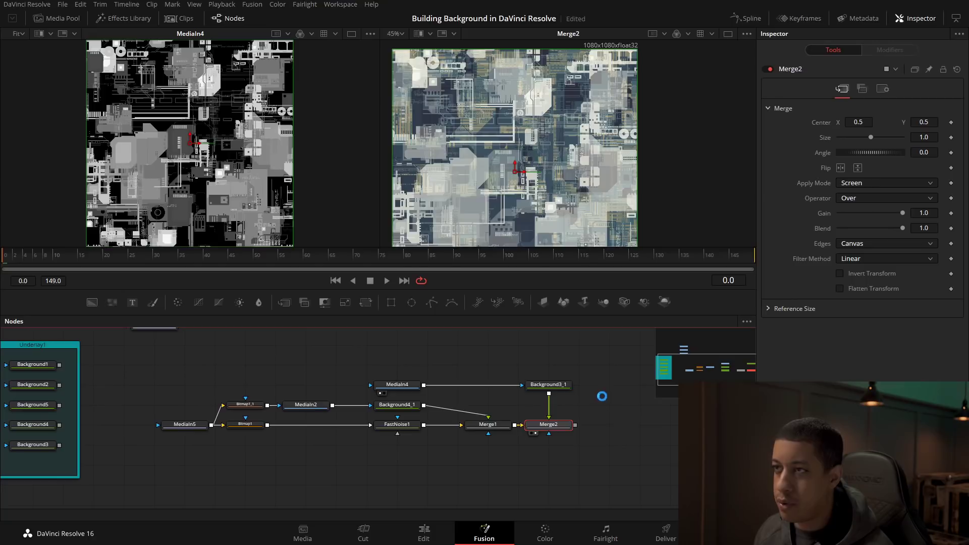
pyautogui.doubleClick(813, 185)
pyautogui.moveTo(591, 460); pyautogui.dragTo(559, 451)
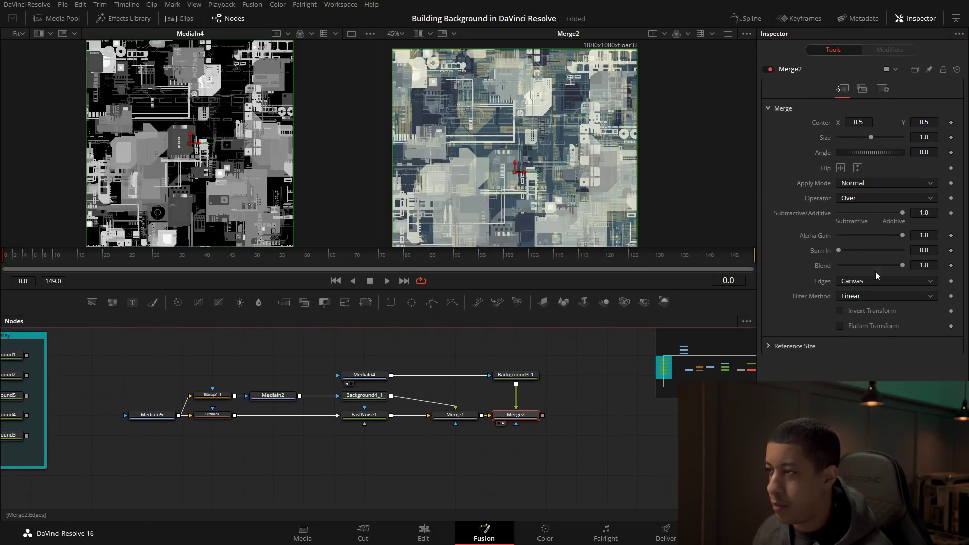
# Try an orange color for Background3_1 with Merge2's Blend set to 0.748
pyautogui.click(526, 380)
pyautogui.moveTo(927, 189)
pyautogui.mouseDown()
pyautogui.moveTo(900, 198)
pyautogui.moveTo(921, 180)
pyautogui.mouseUp()
pyautogui.click(909, 190)
pyautogui.click(530, 415)
pyautogui.moveTo(902, 265)
pyautogui.mouseDown()
pyautogui.moveTo(870, 264)
pyautogui.moveTo(904, 267)
pyautogui.moveTo(886, 266)
pyautogui.mouseUp()
pyautogui.click(599, 409)
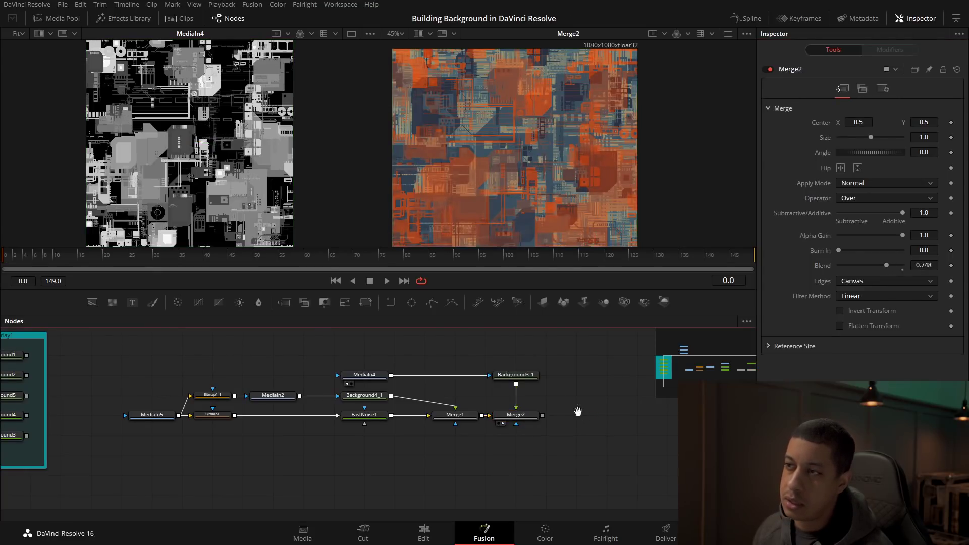
# Connect Bitmap1_1 to MediaIn4 as its effect mask and place Bitmap1_1 level with MediaIn4
pyautogui.moveTo(553, 391); pyautogui.dragTo(575, 396)
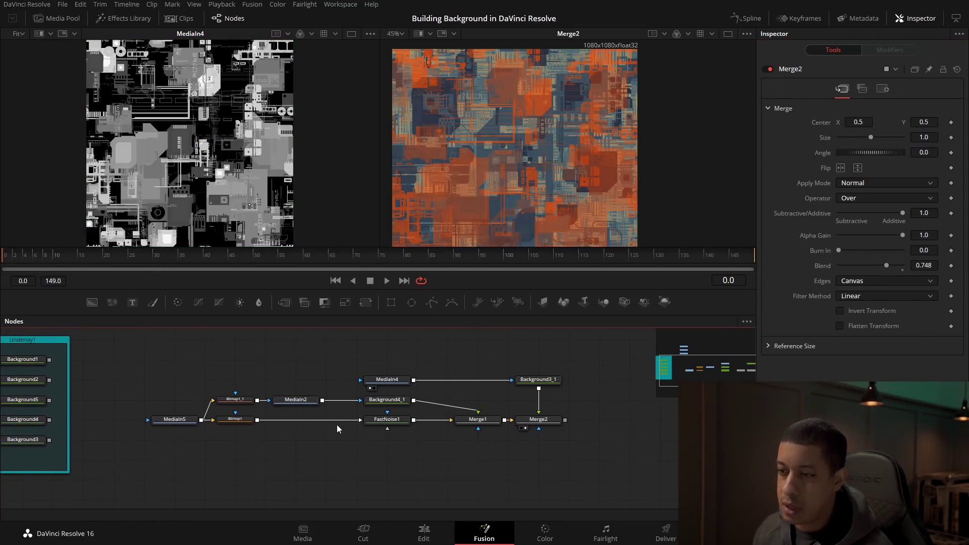
pyautogui.moveTo(247, 399); pyautogui.dragTo(373, 389)
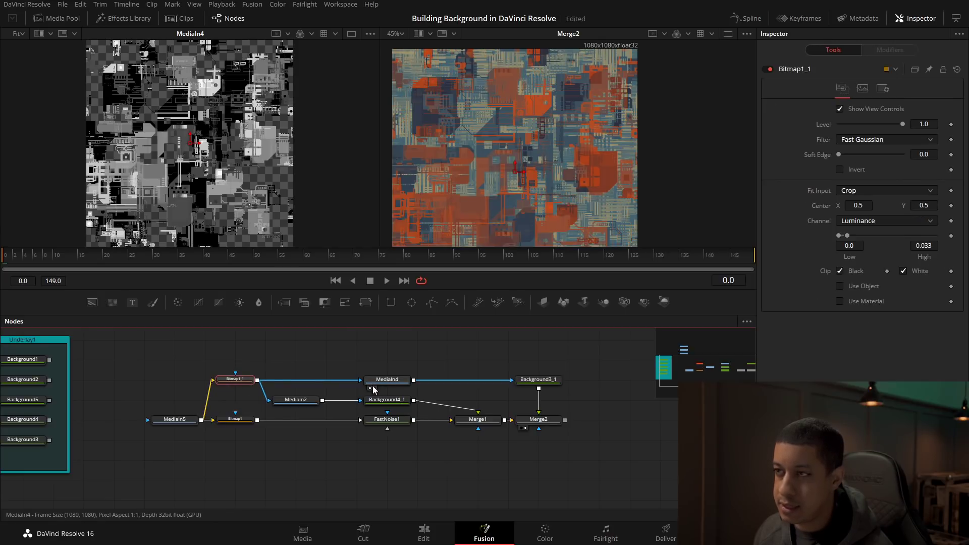
pyautogui.click(421, 358)
pyautogui.moveTo(323, 366); pyautogui.dragTo(371, 371)
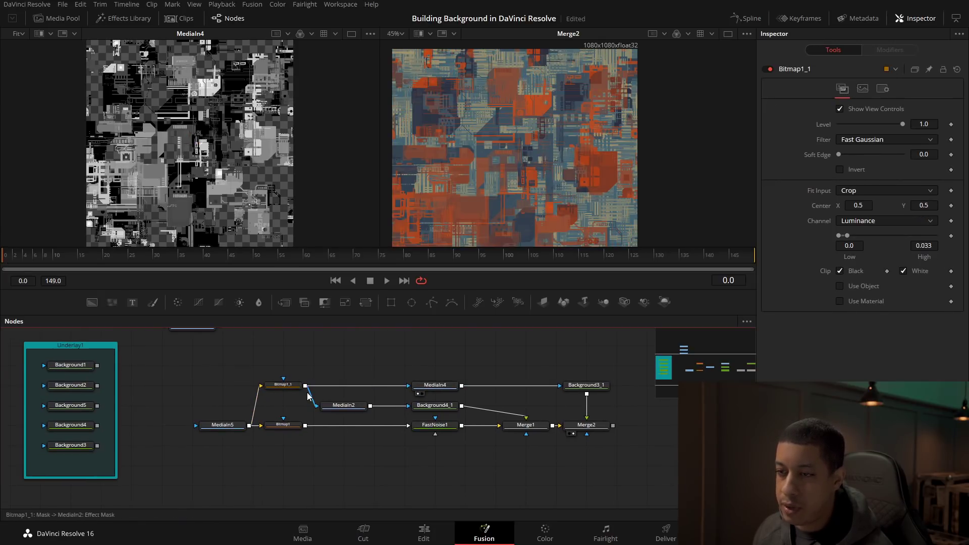
# Compare Bitmap1_1 with the masked MediaIn4 in the first viewer and inspect the Merge2 result up close
pyautogui.click(270, 393)
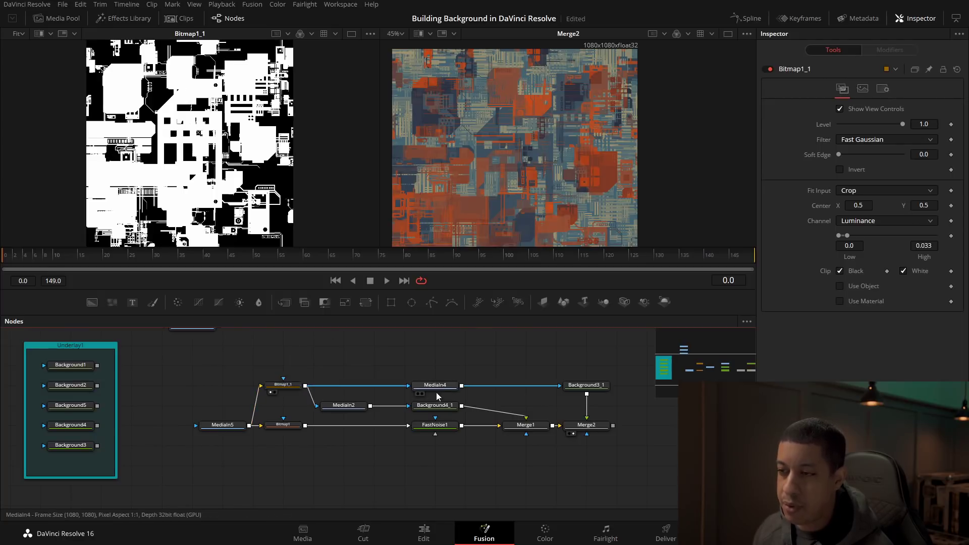
pyautogui.click(417, 393)
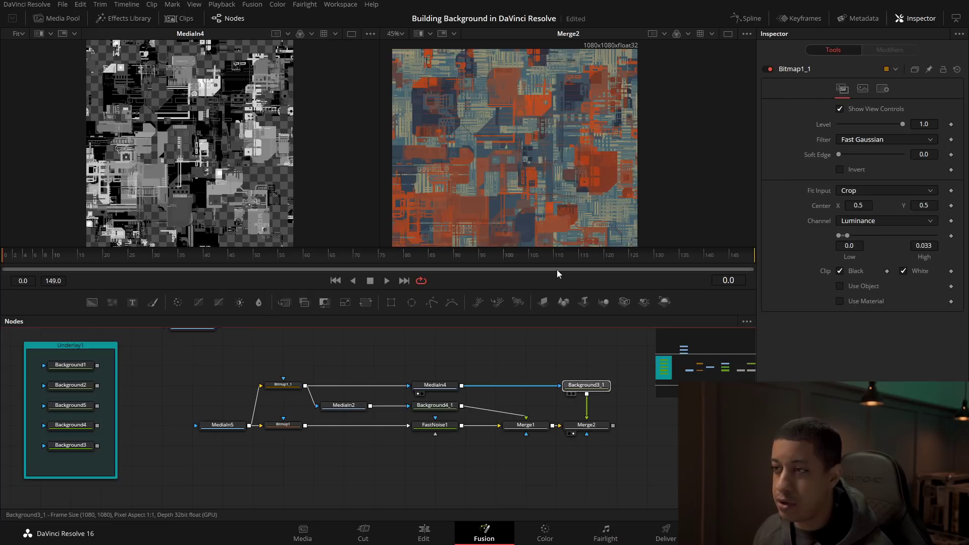
pyautogui.click(573, 393)
pyautogui.moveTo(591, 426); pyautogui.dragTo(565, 179)
pyautogui.scroll(3, 574, 181)
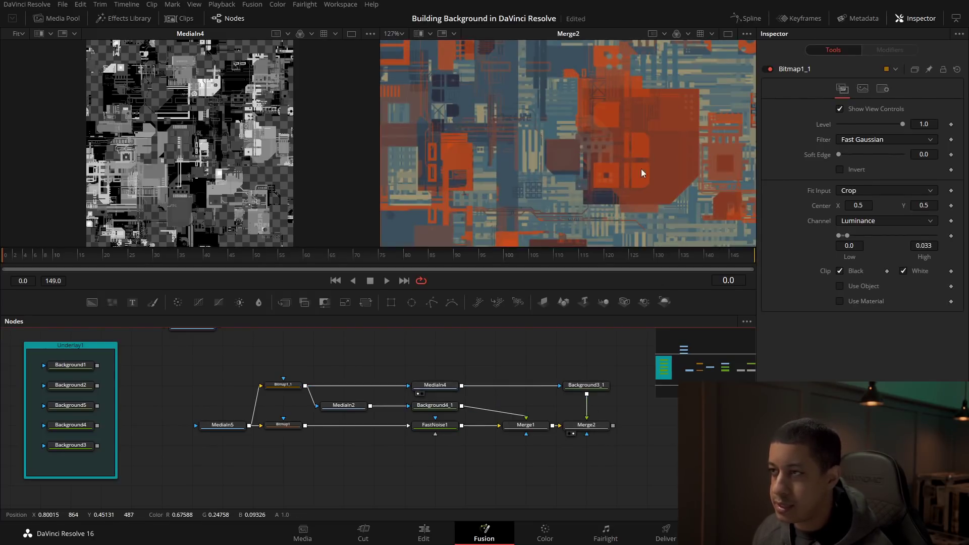
pyautogui.moveTo(667, 134); pyautogui.dragTo(632, 153)
# Try inverting the mask applied to MediaIn4, inspect its effect on Merge2, and turn the inversion off again
pyautogui.click(437, 384)
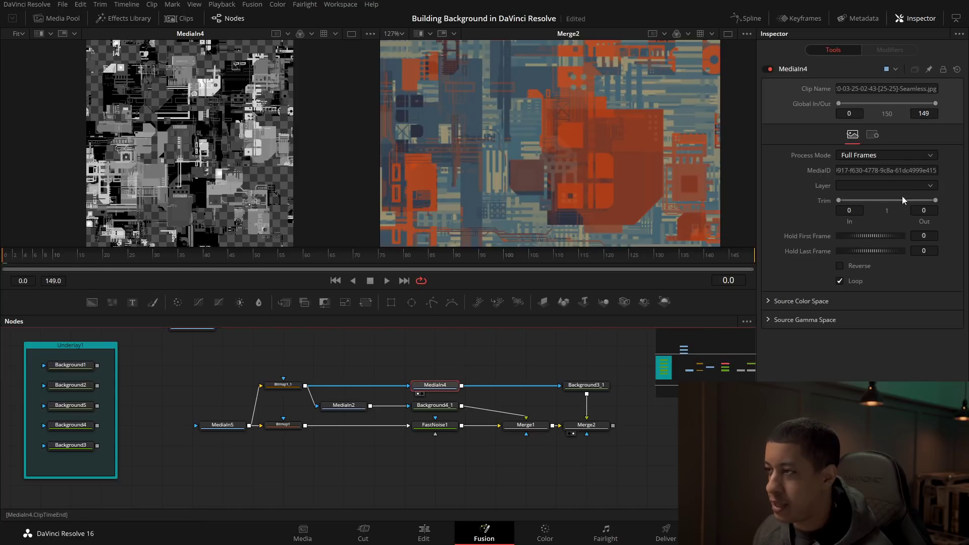
pyautogui.click(873, 133)
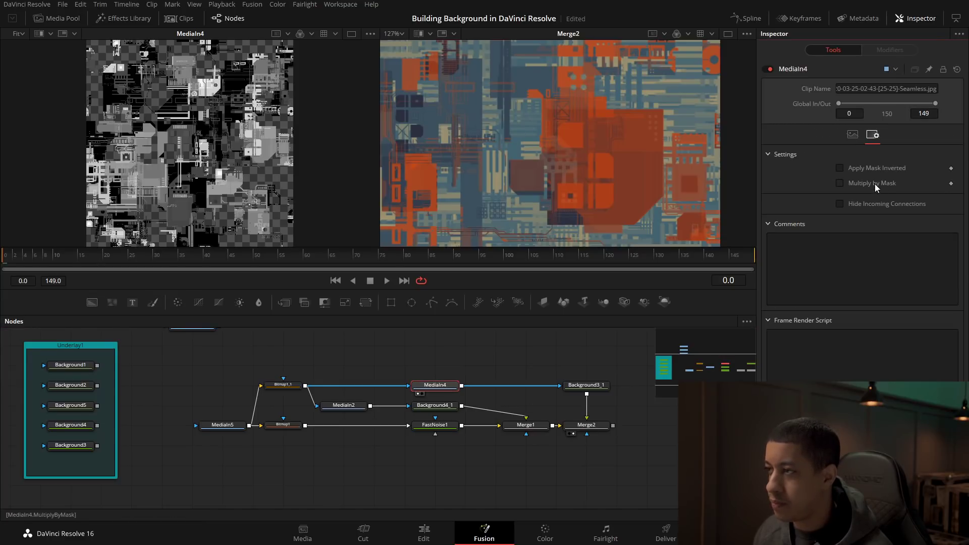
pyautogui.click(878, 169)
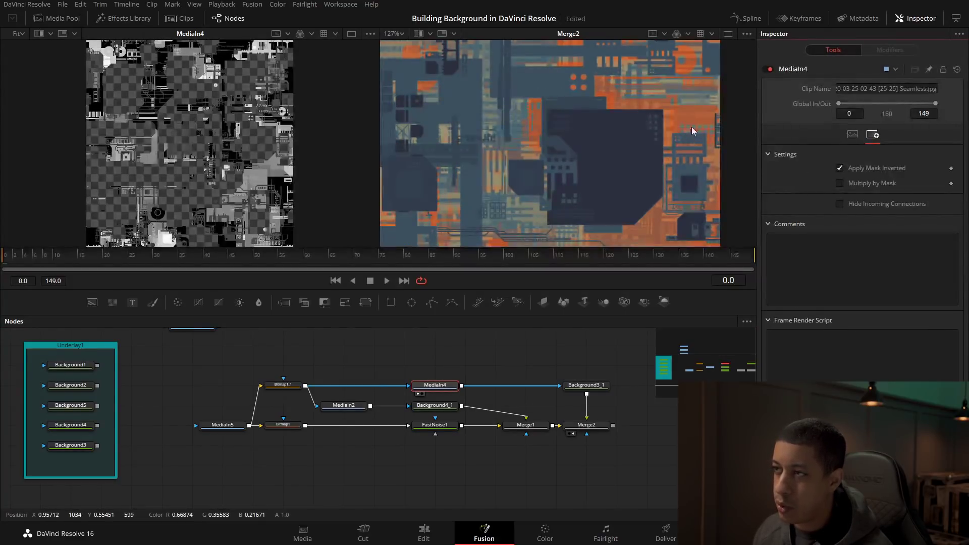
pyautogui.moveTo(637, 186); pyautogui.dragTo(499, 156)
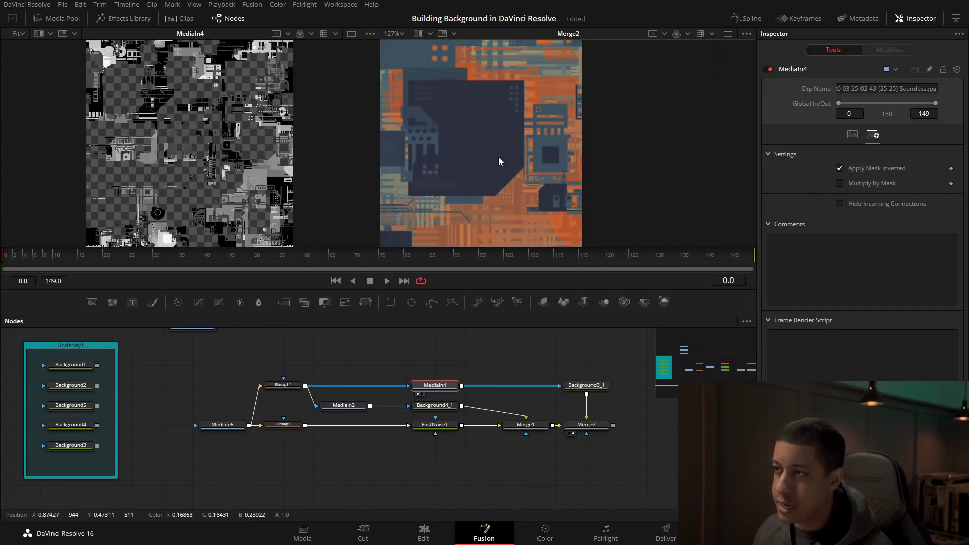
pyautogui.moveTo(508, 221); pyautogui.dragTo(564, 180)
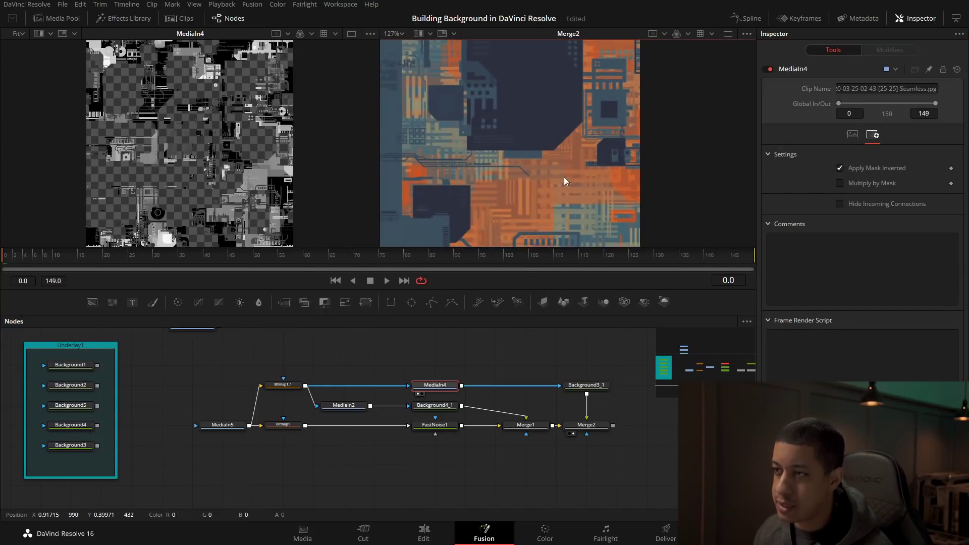
pyautogui.click(889, 169)
pyautogui.moveTo(608, 159)
pyautogui.mouseDown()
pyautogui.moveTo(569, 121)
pyautogui.moveTo(597, 172)
pyautogui.mouseUp()
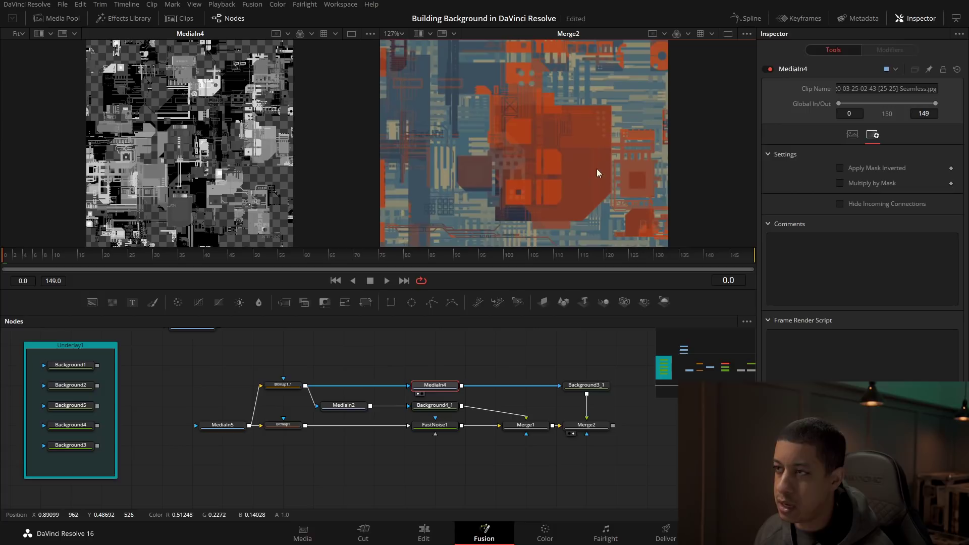
# Examine how the masked layer blends in Merge2 at different zoom levels and fit the image to the viewer
pyautogui.scroll(-5, 578, 175)
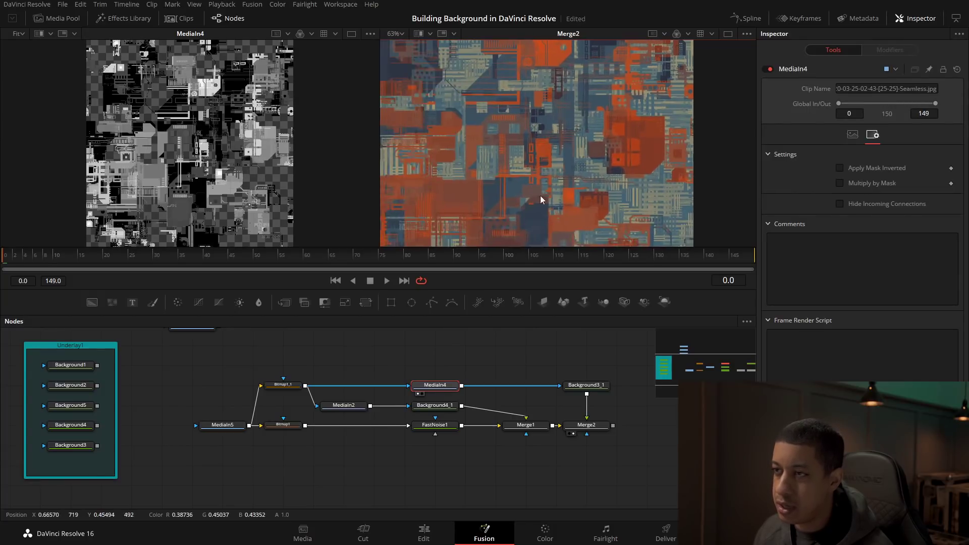
pyautogui.moveTo(510, 168); pyautogui.dragTo(520, 179)
pyautogui.scroll(5, 660, 198)
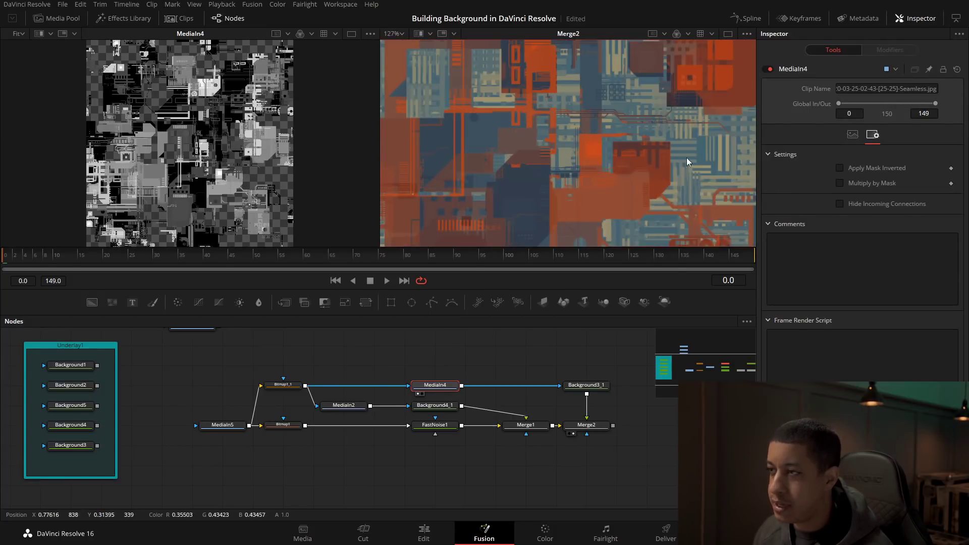
pyautogui.moveTo(717, 134); pyautogui.dragTo(678, 190)
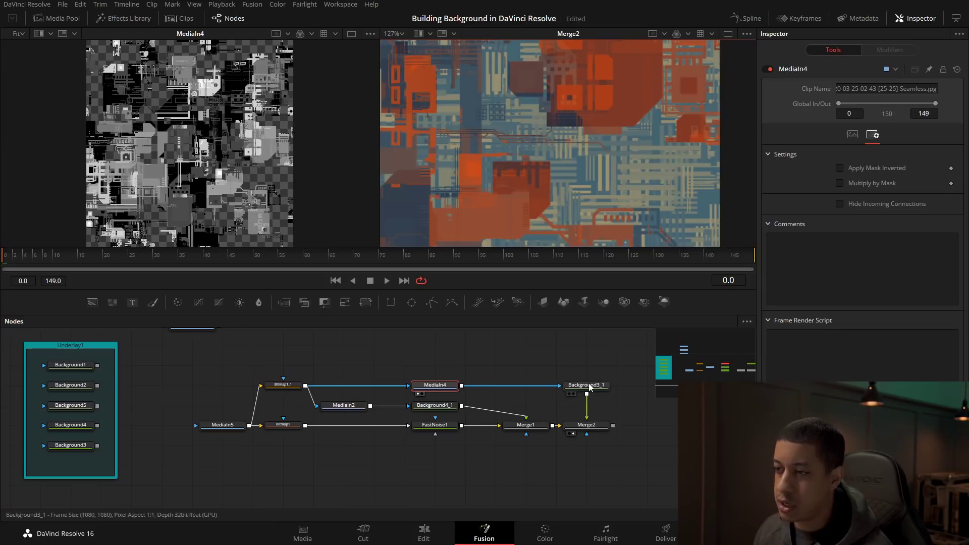
pyautogui.moveTo(618, 382); pyautogui.dragTo(547, 369)
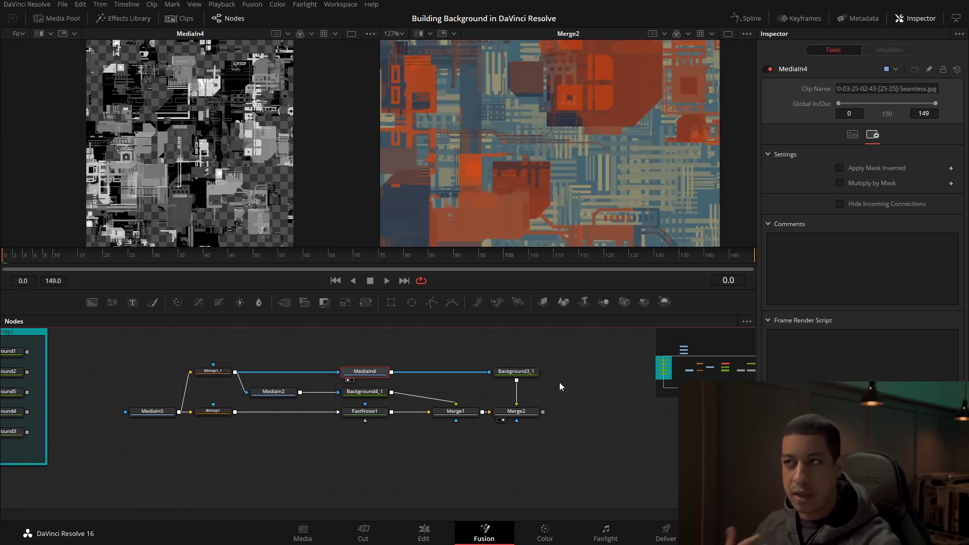
pyautogui.click(394, 33)
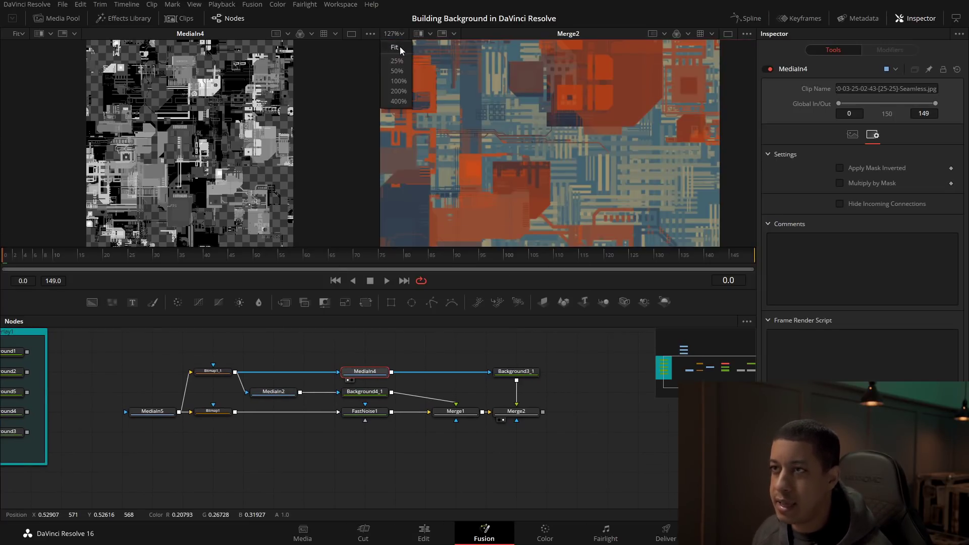
pyautogui.click(394, 47)
# Try a lighter, less saturated orange for Background3_1
pyautogui.moveTo(585, 150); pyautogui.dragTo(561, 156)
pyautogui.click(522, 372)
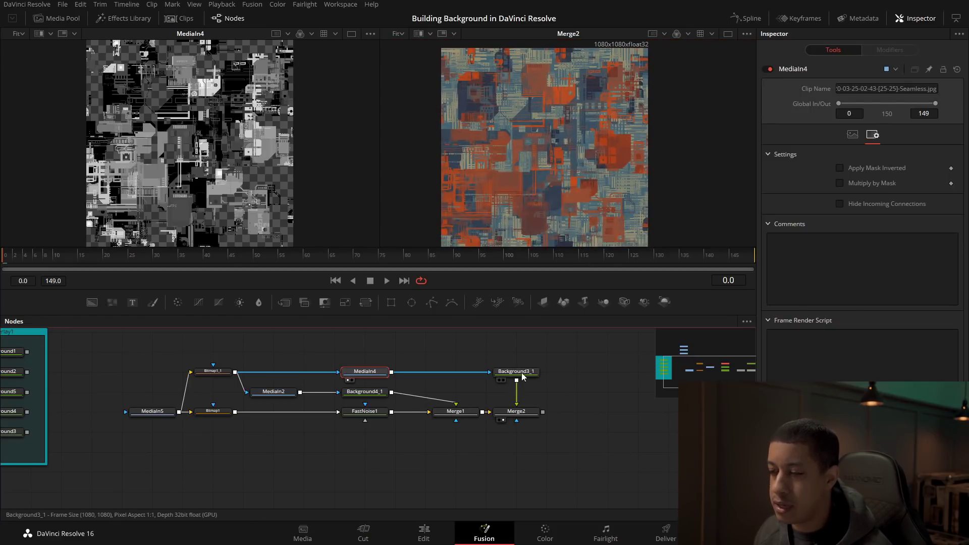
pyautogui.moveTo(914, 187); pyautogui.dragTo(891, 178)
# Preview the palette's Background3 in the first viewer and replace it with Background4 as the color reference
pyautogui.moveTo(83, 444); pyautogui.dragTo(214, 441)
pyautogui.click(133, 433)
pyautogui.press('1')
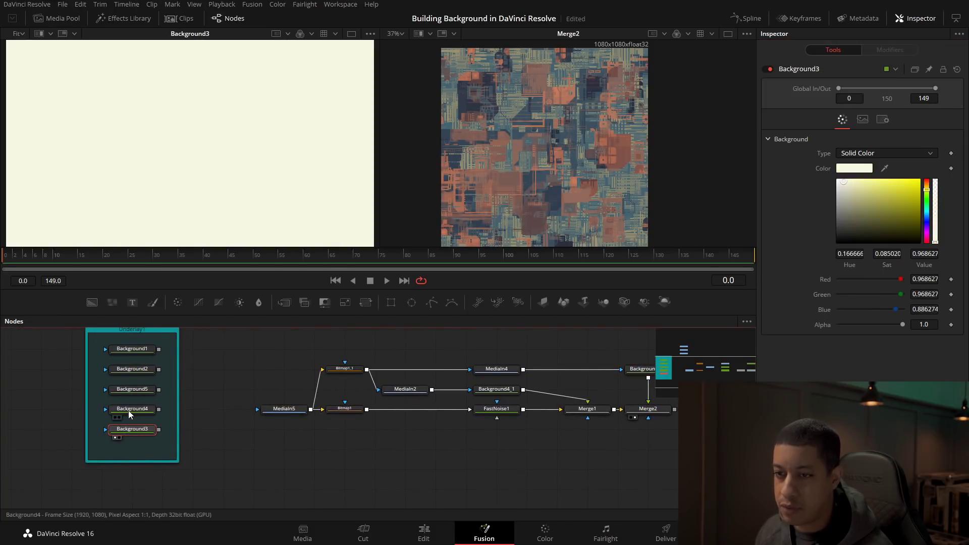
pyautogui.press('1')
pyautogui.click(146, 410)
pyautogui.click(855, 168)
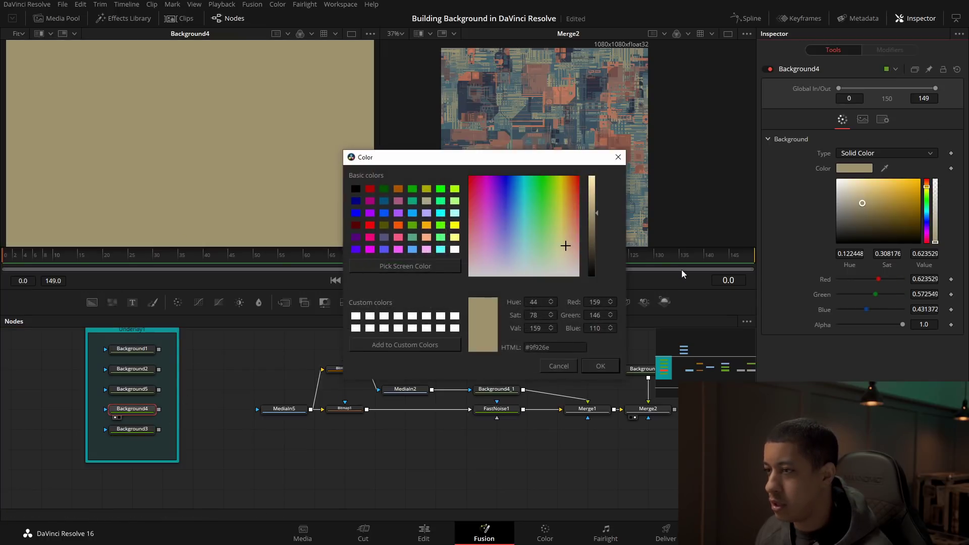
pyautogui.click(557, 366)
# Sample Background4's color from the first viewer for Background3_1 and set the color's Value to 0.923529
pyautogui.moveTo(668, 369); pyautogui.dragTo(534, 377)
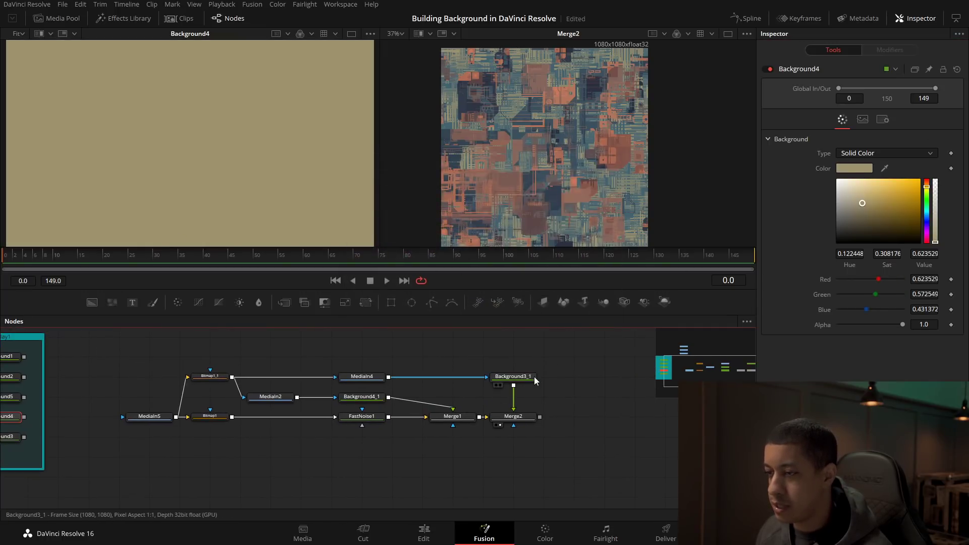
pyautogui.click(535, 376)
pyautogui.click(855, 170)
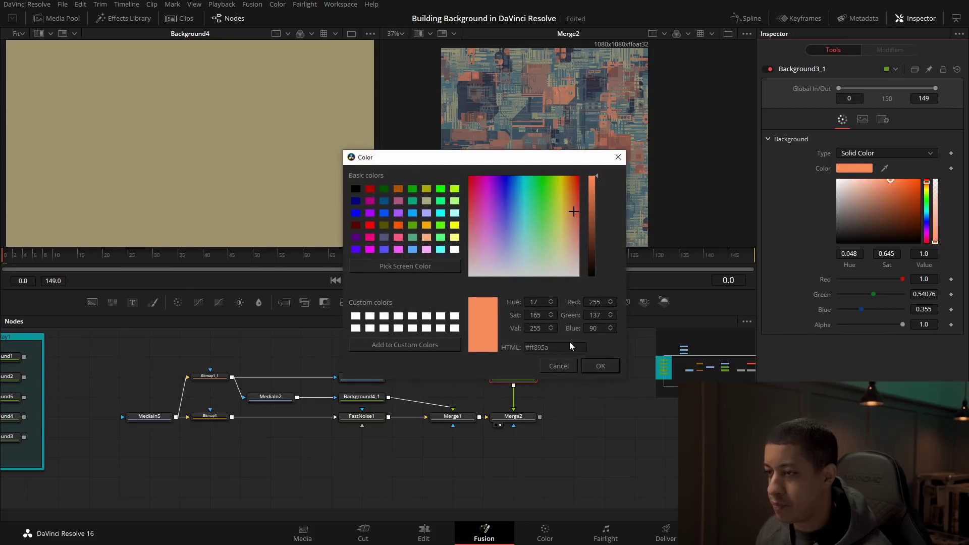
pyautogui.click(598, 364)
pyautogui.moveTo(883, 168); pyautogui.dragTo(264, 145)
pyautogui.moveTo(562, 374); pyautogui.dragTo(486, 363)
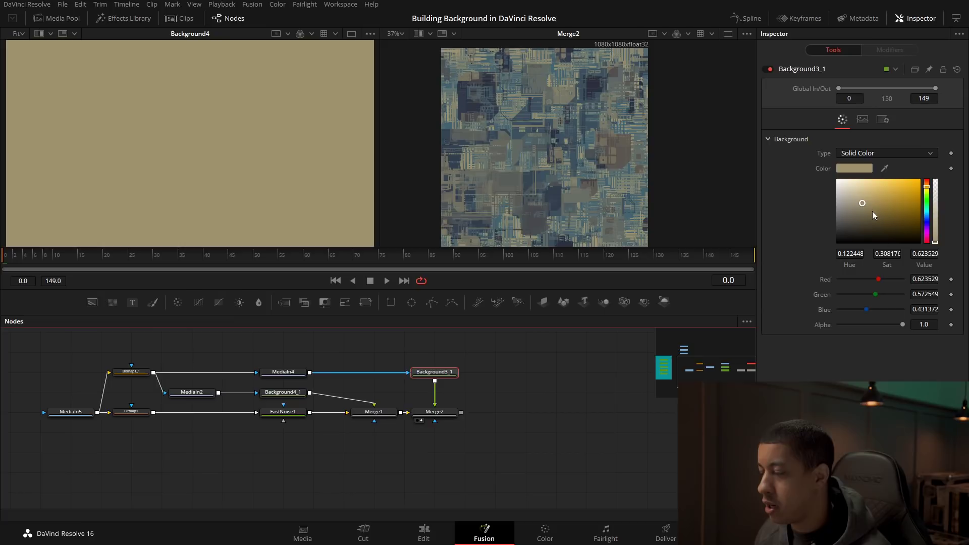
pyautogui.moveTo(926, 254)
pyautogui.mouseDown()
pyautogui.moveTo(962, 254)
pyautogui.moveTo(924, 254)
pyautogui.mouseUp()
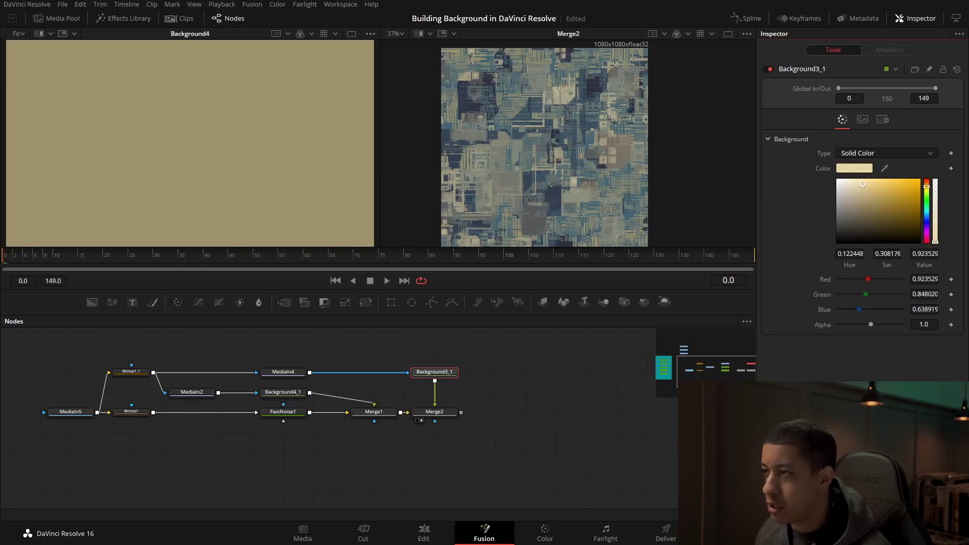
# Set Merge2's Blend to 1.0 and save the project
pyautogui.click(458, 413)
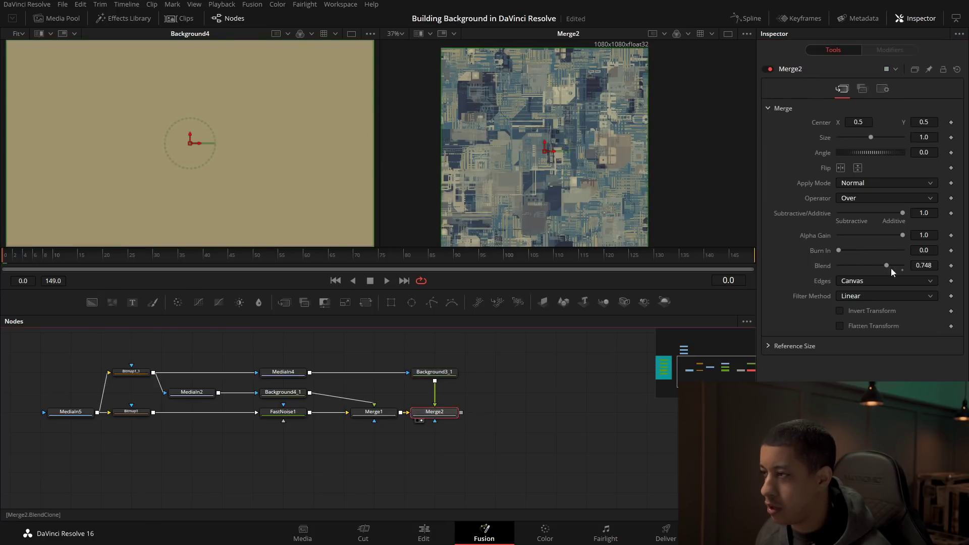
pyautogui.moveTo(889, 269); pyautogui.dragTo(906, 270)
pyautogui.click(597, 390)
pyautogui.hotkey('ctrl', 's')
# Inspect the details of the Merge2 result across the image up close and save the project again
pyautogui.scroll(5, 560, 162)
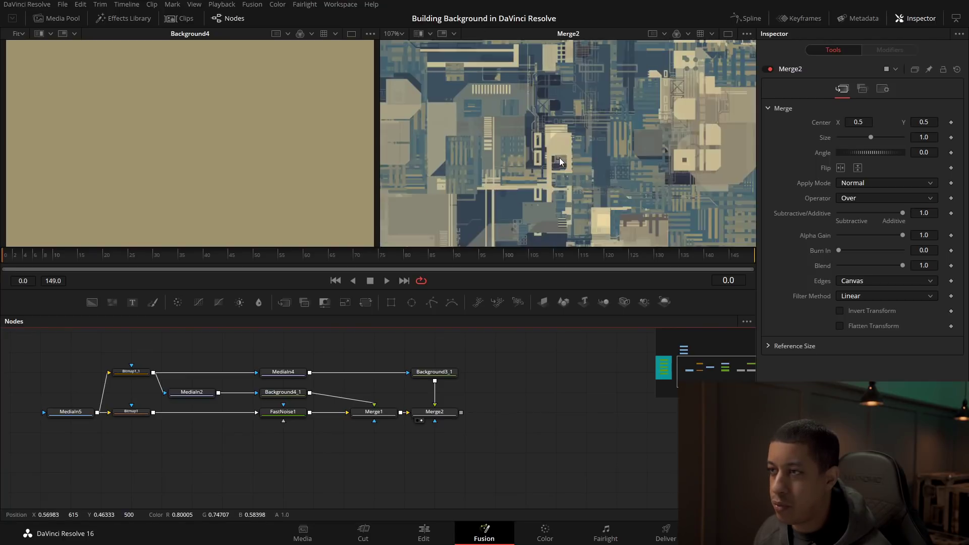
pyautogui.moveTo(678, 113); pyautogui.dragTo(589, 182)
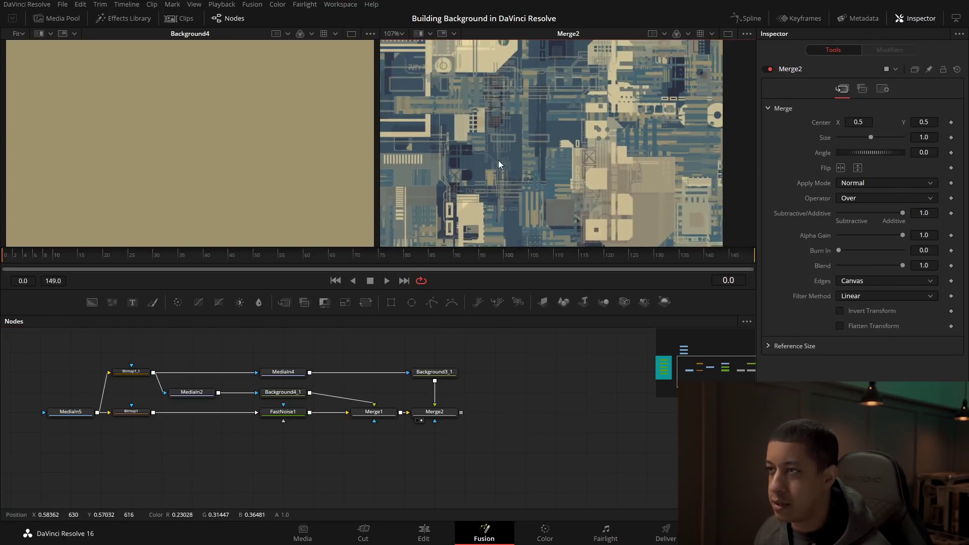
pyautogui.moveTo(479, 169); pyautogui.dragTo(638, 116)
pyautogui.moveTo(503, 141); pyautogui.dragTo(706, 66)
pyautogui.moveTo(676, 212); pyautogui.dragTo(539, 124)
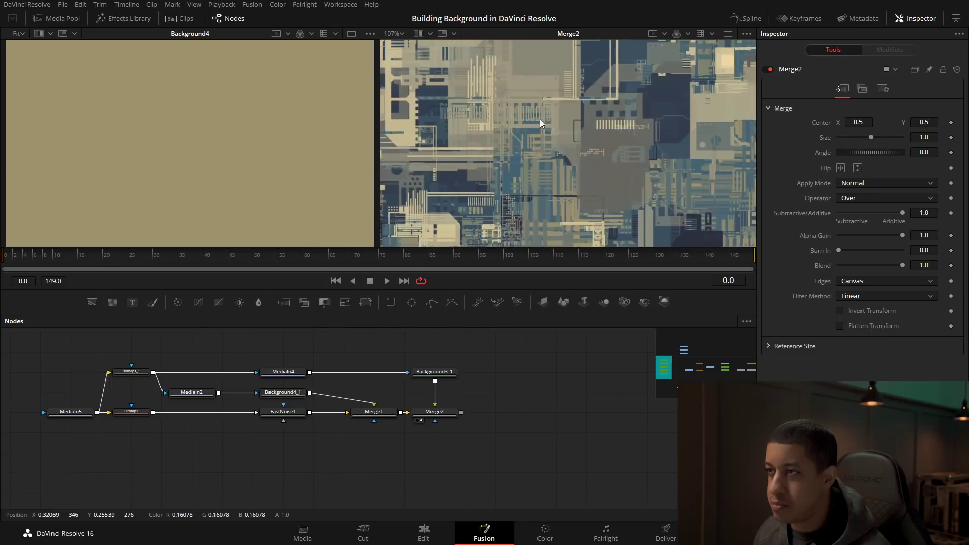
pyautogui.moveTo(580, 45); pyautogui.dragTo(580, 143)
pyautogui.moveTo(666, 238); pyautogui.dragTo(577, 104)
pyautogui.moveTo(578, 184); pyautogui.dragTo(582, 214)
pyautogui.hotkey('ctrl', 's')
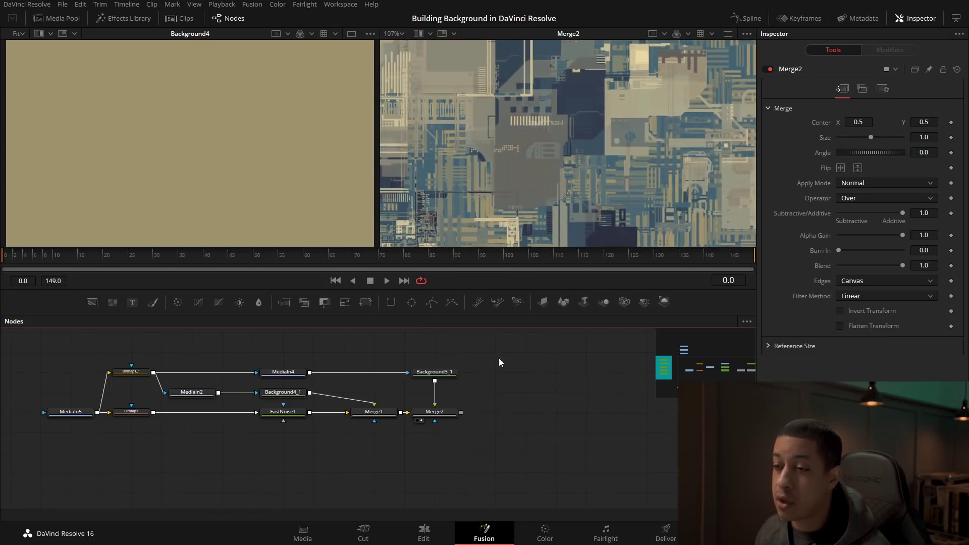
pyautogui.moveTo(427, 353); pyautogui.dragTo(439, 382)
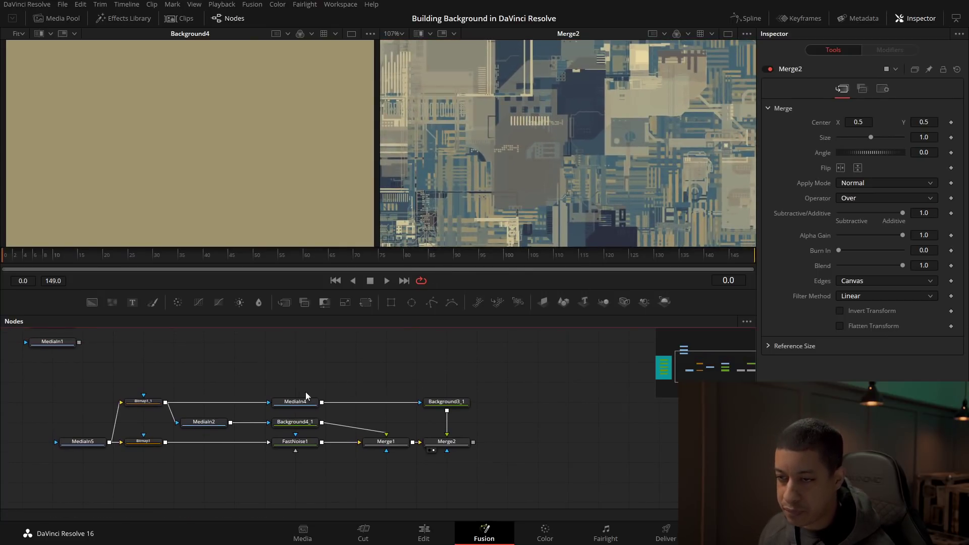
# Duplicate MediaIn4 and Background3_1, feed Bitmap1_1 into the MediaIn4 copy and connect that copy as the new background's mask
pyautogui.click(296, 402)
pyautogui.hotkey('ctrl', 'c')
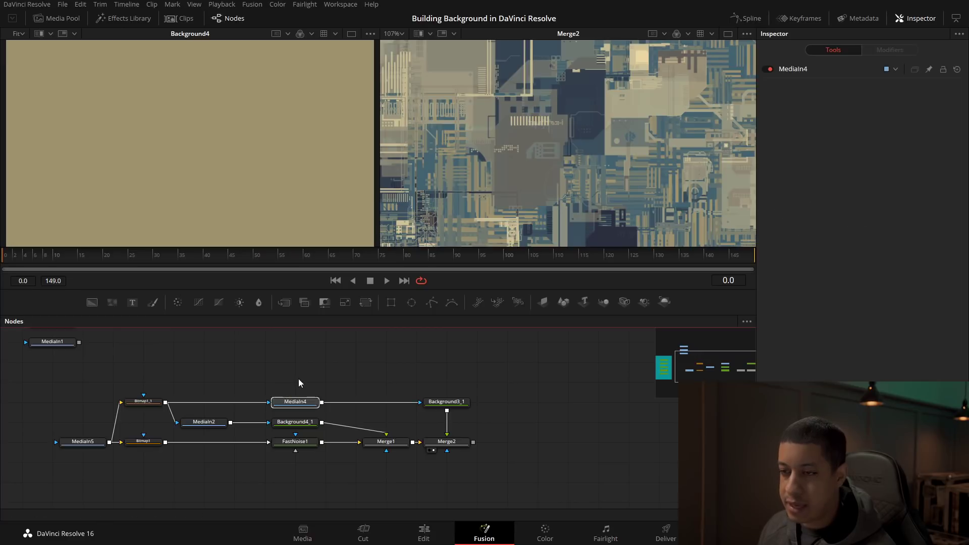
pyautogui.hotkey('ctrl', 'v')
pyautogui.moveTo(165, 402); pyautogui.dragTo(282, 382)
pyautogui.moveTo(481, 383); pyautogui.dragTo(426, 424)
pyautogui.hotkey('ctrl', 'c')
pyautogui.hotkey('ctrl', 'v')
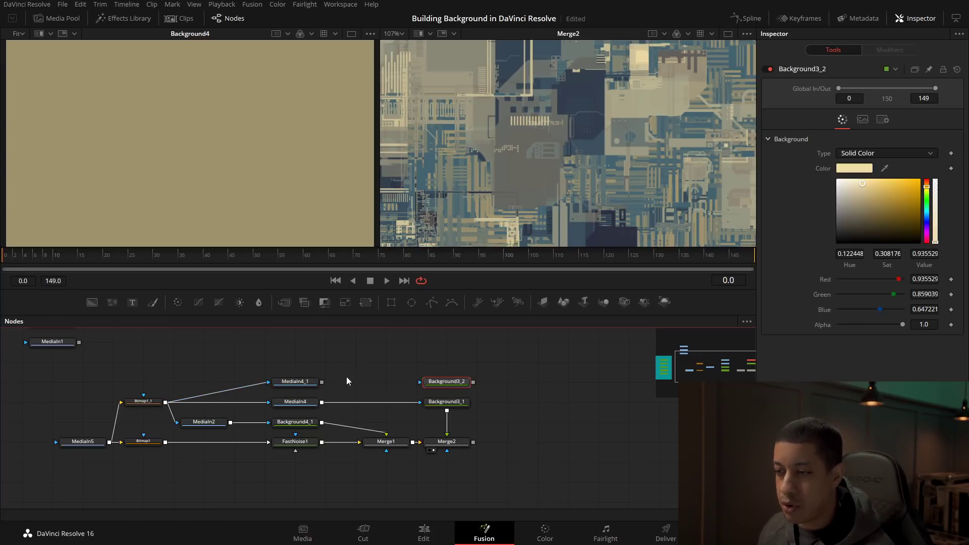
pyautogui.moveTo(546, 405); pyautogui.dragTo(477, 403)
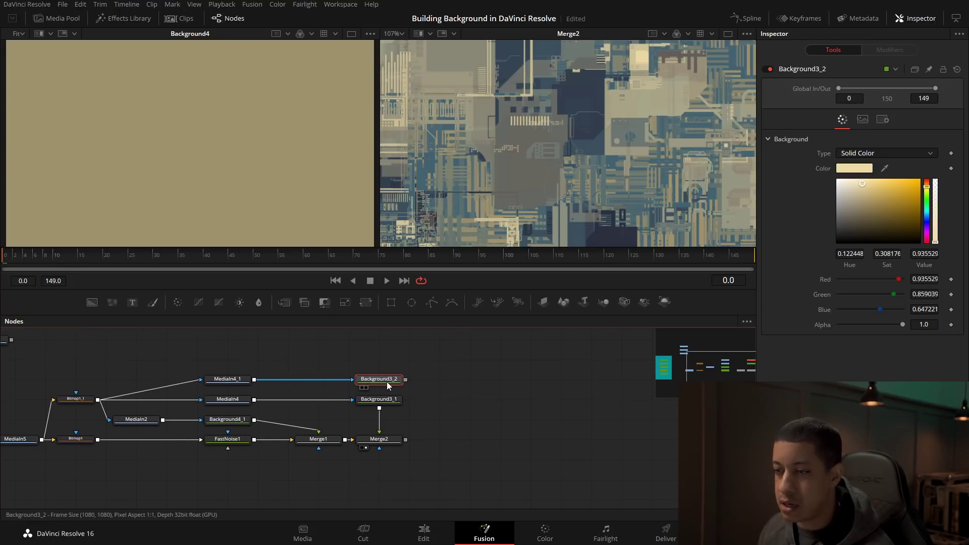
# Preview Background3_2 in the first viewer and set its luminance mask range to Low 0.611 and High 0.694
pyautogui.moveTo(387, 381); pyautogui.dragTo(350, 228)
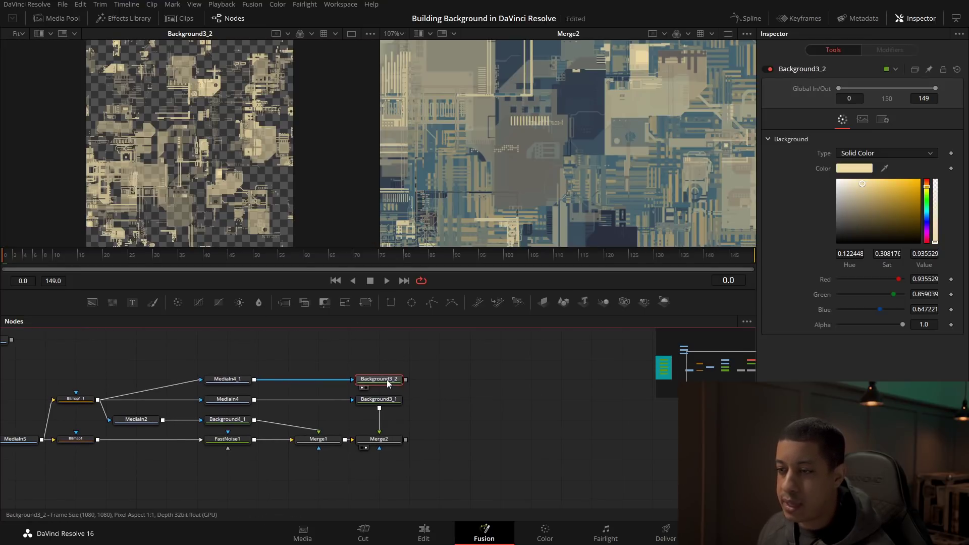
pyautogui.click(882, 119)
pyautogui.moveTo(936, 218); pyautogui.dragTo(903, 223)
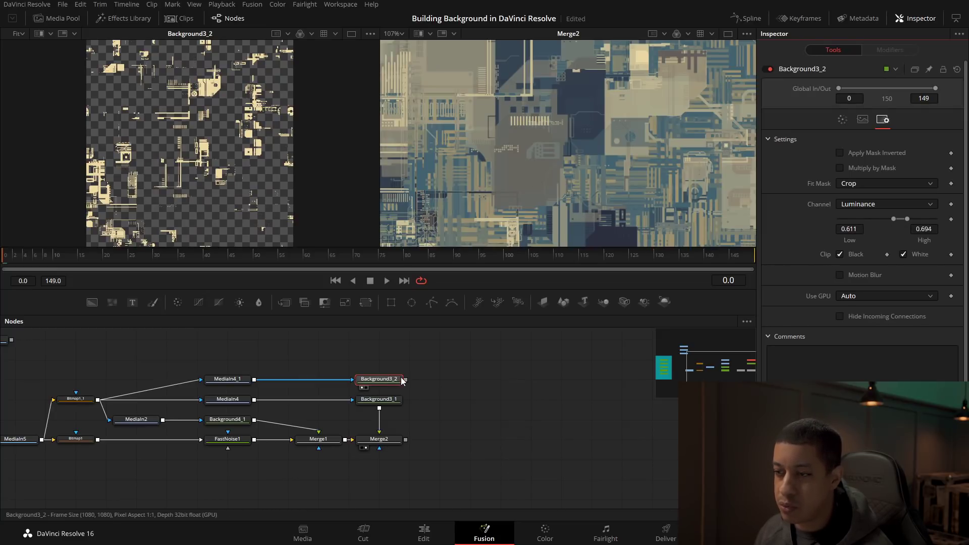
# Merge Background3_2 over Merge2's output, showing the new merge in the second viewer and Merge2 in the first
pyautogui.moveTo(406, 380); pyautogui.dragTo(406, 440)
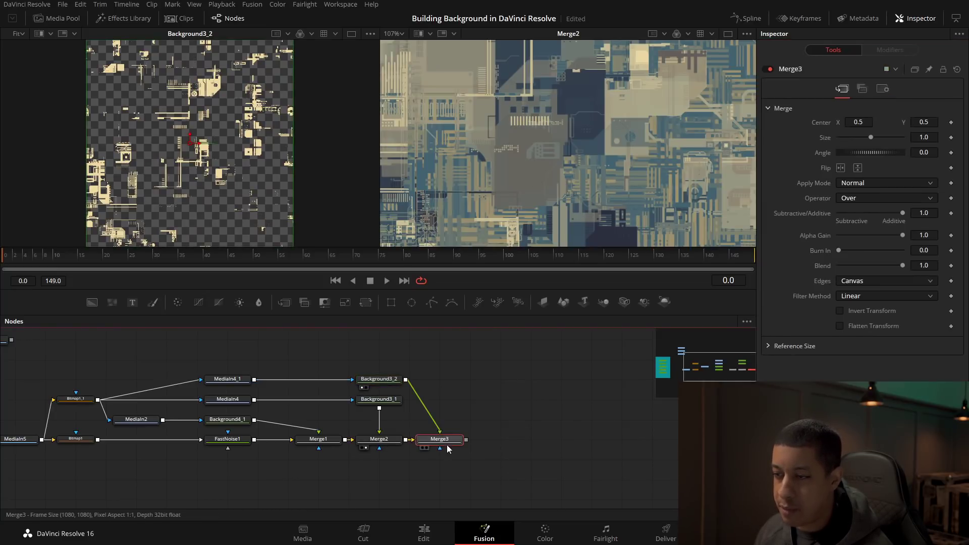
pyautogui.scroll(-3, 653, 147)
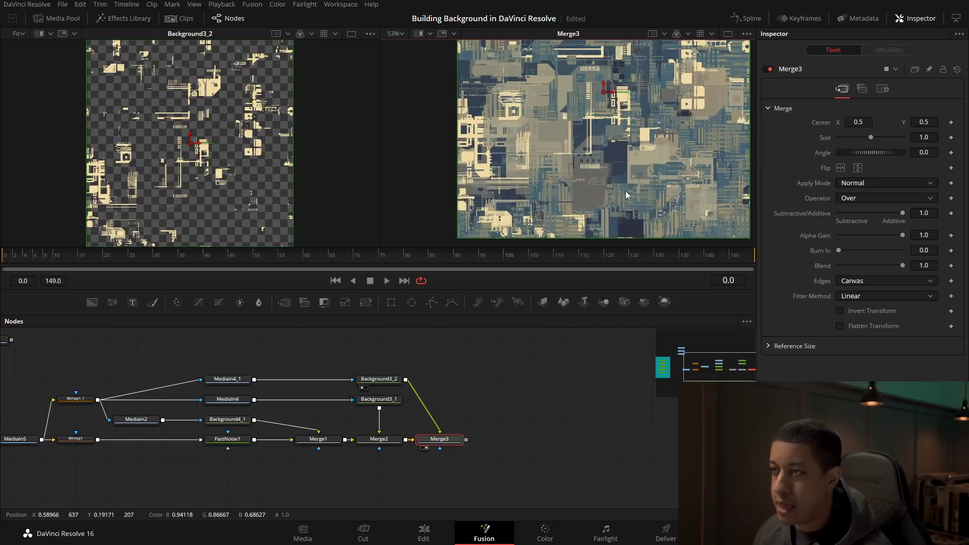
pyautogui.click(362, 448)
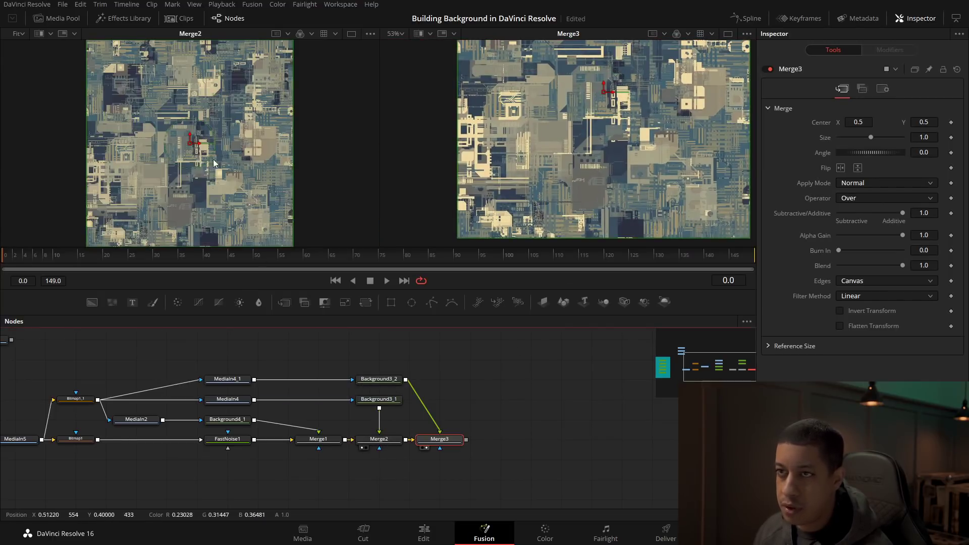
# Compare the Merge2 and Merge3 results side by side at 100% zoom in both viewers
pyautogui.click(23, 34)
pyautogui.click(27, 83)
pyautogui.click(396, 34)
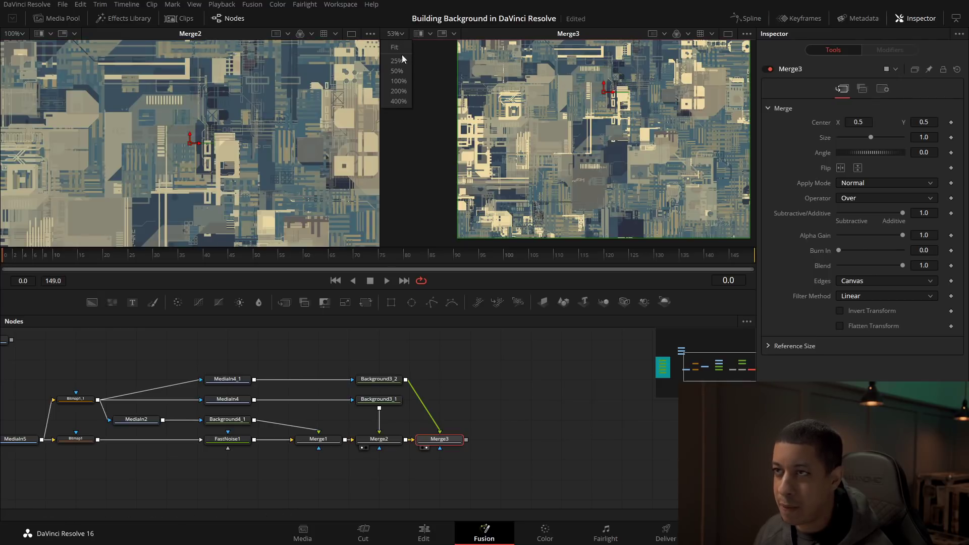
pyautogui.click(399, 81)
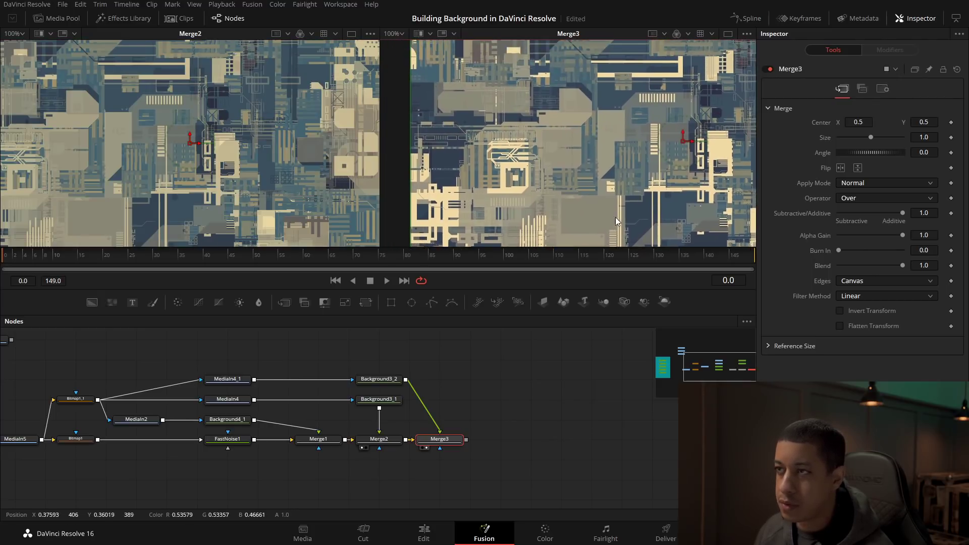
pyautogui.moveTo(614, 174); pyautogui.dragTo(598, 157)
pyautogui.moveTo(99, 173); pyautogui.dragTo(147, 169)
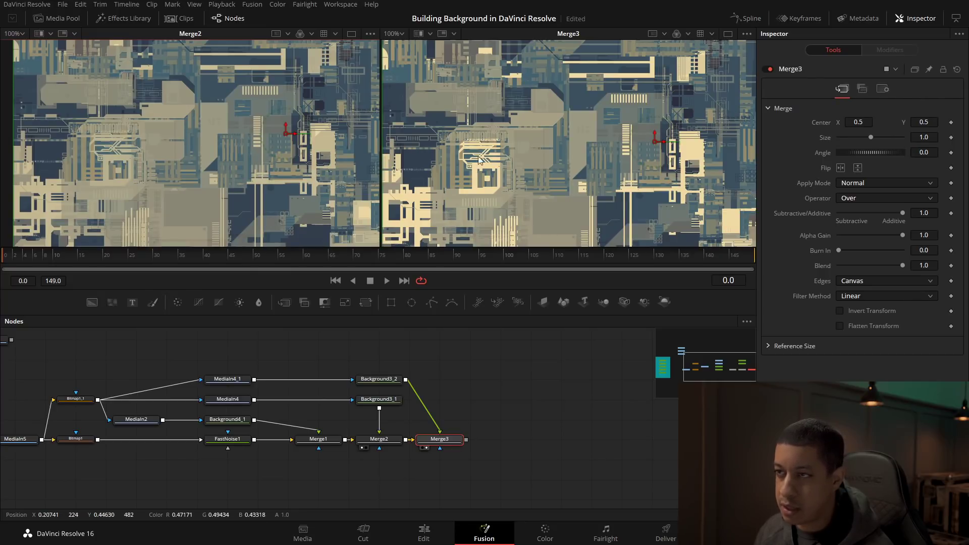
pyautogui.moveTo(534, 144); pyautogui.dragTo(449, 183)
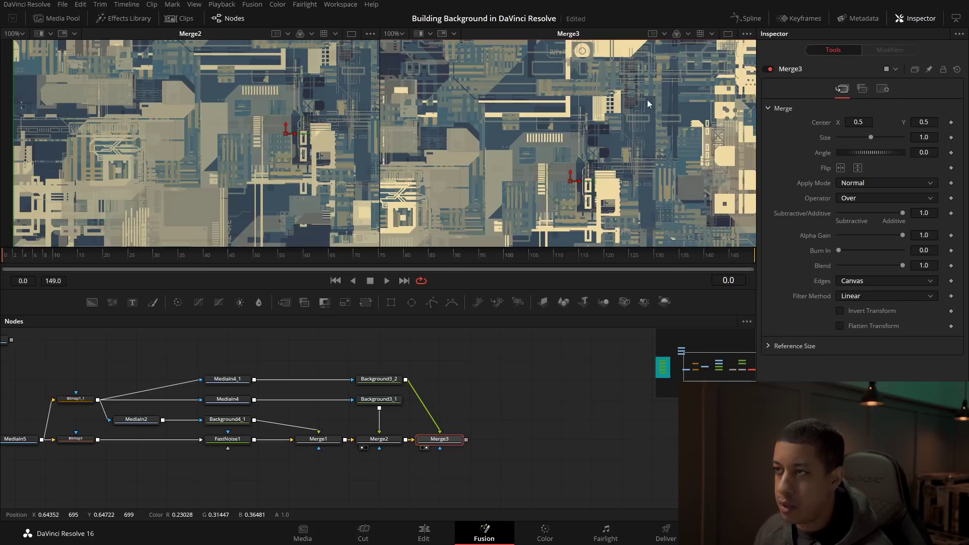
# Set Background3_2's color Hue to 0.172449 and examine the result in the second viewer
pyautogui.click(379, 379)
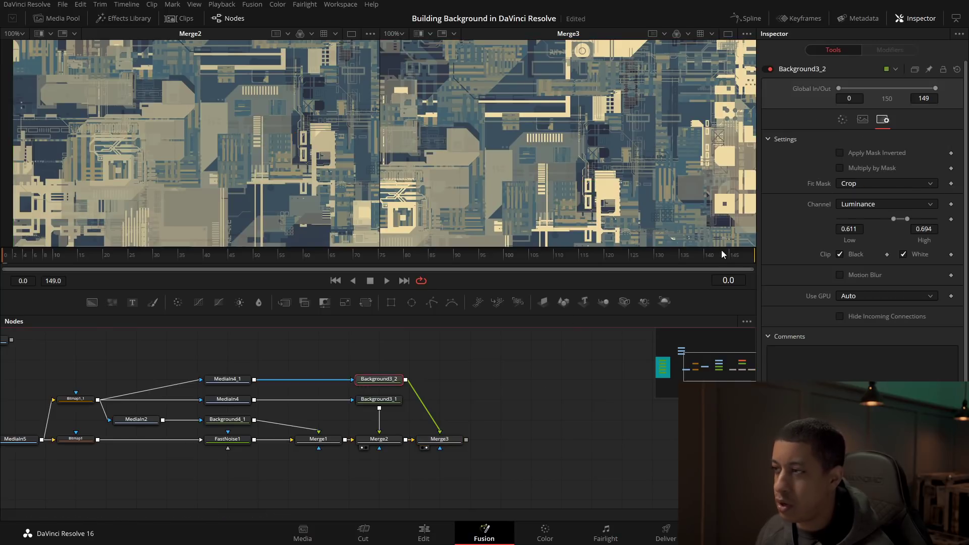
pyautogui.click(841, 121)
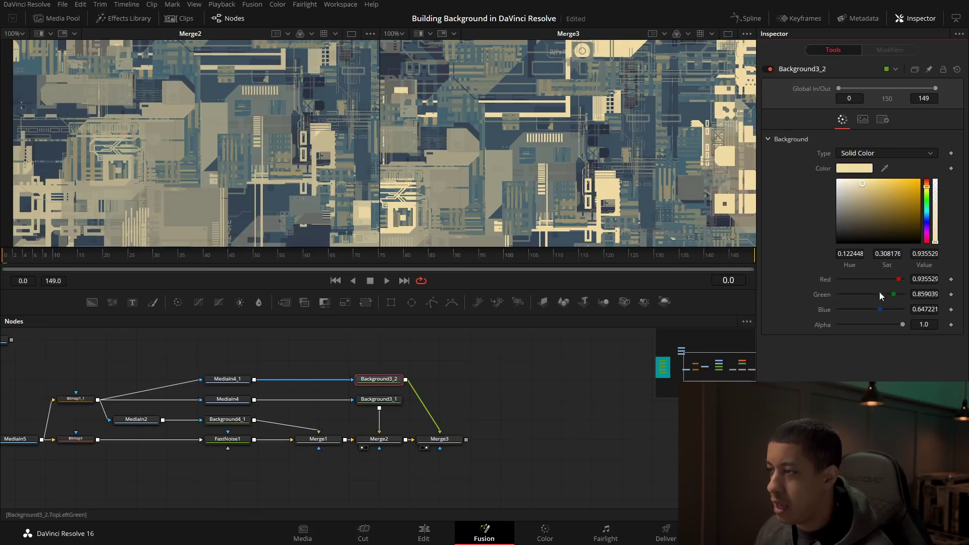
pyautogui.moveTo(850, 254); pyautogui.dragTo(868, 254)
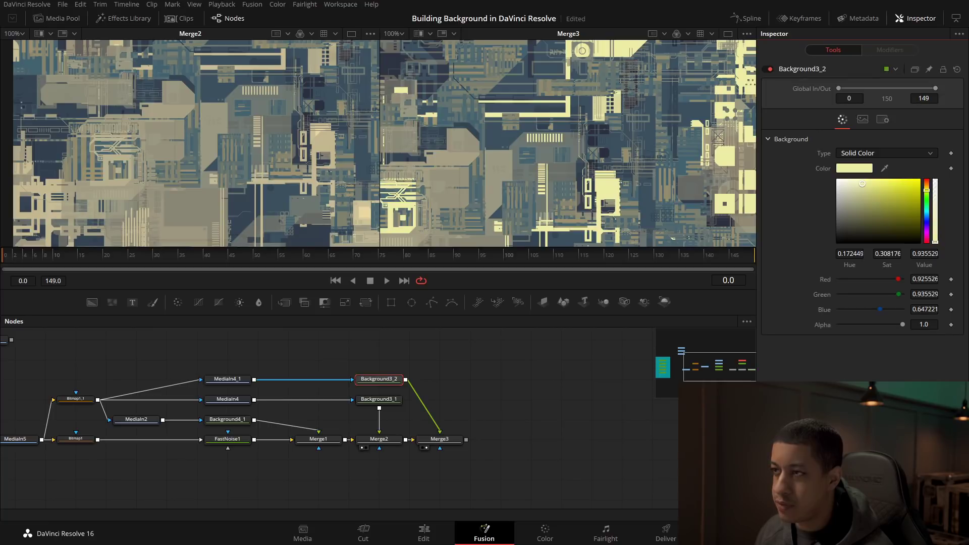
pyautogui.moveTo(662, 179); pyautogui.dragTo(558, 245)
pyautogui.moveTo(542, 106); pyautogui.dragTo(489, 138)
# Set the High limit of Background3_2's luminance mask to 0.622 and check the highlights across the image
pyautogui.click(868, 121)
pyautogui.click(883, 120)
pyautogui.moveTo(902, 217)
pyautogui.mouseDown()
pyautogui.moveTo(889, 218)
pyautogui.moveTo(897, 219)
pyautogui.mouseUp()
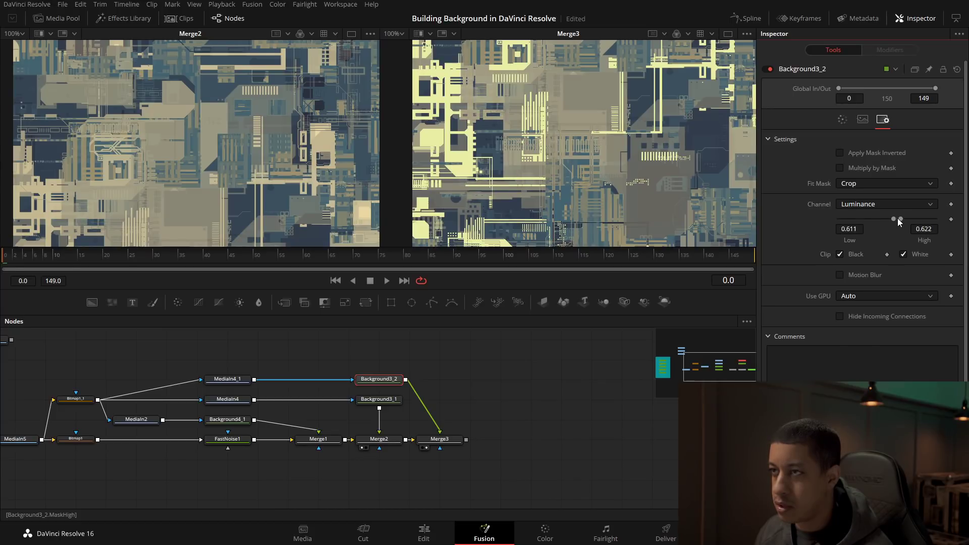
pyautogui.moveTo(598, 135); pyautogui.dragTo(621, 66)
pyautogui.scroll(-3, 593, 137)
pyautogui.moveTo(593, 137); pyautogui.dragTo(586, 225)
pyautogui.moveTo(618, 121); pyautogui.dragTo(633, 206)
pyautogui.moveTo(614, 165); pyautogui.dragTo(635, 198)
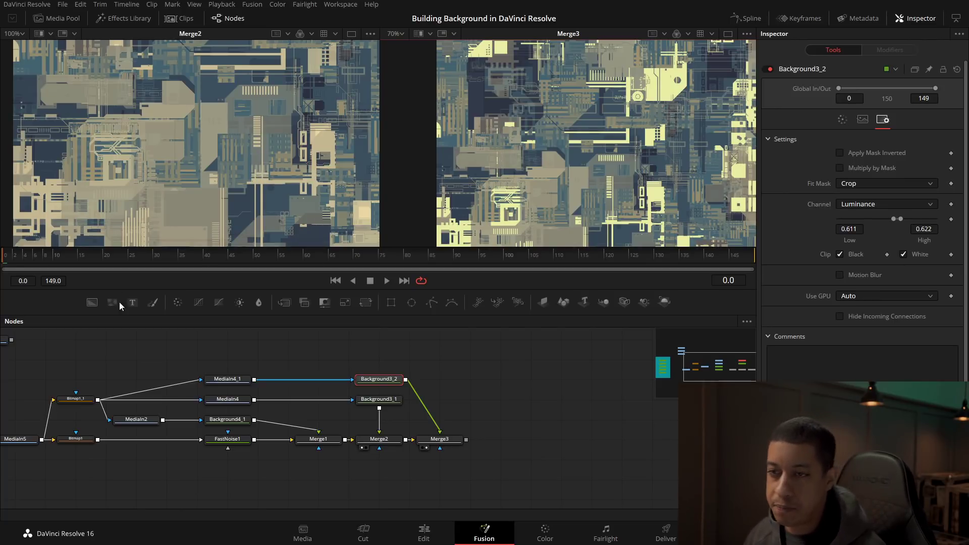
# Move Background3_1, Background3_2, Merge2 and Merge3 to the right to make room after Merge1, keeping them aligned
pyautogui.moveTo(379, 379); pyautogui.dragTo(439, 379)
pyautogui.moveTo(440, 451); pyautogui.dragTo(441, 450)
pyautogui.moveTo(527, 330); pyautogui.dragTo(461, 441)
pyautogui.click(371, 398)
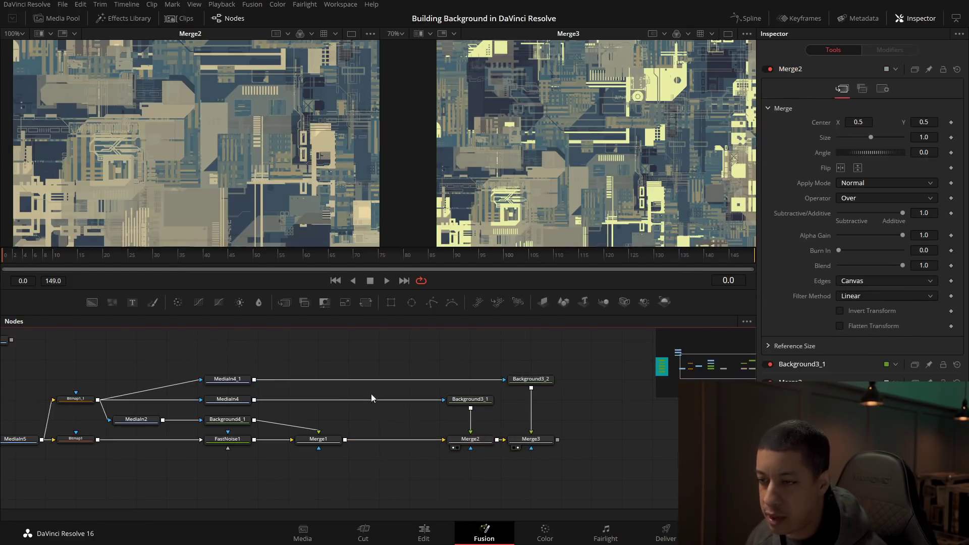
# Add a Text node above Merge1, set its text to JAYARETV, preview it in the first viewer and open its image settings
pyautogui.moveTo(355, 357); pyautogui.dragTo(355, 358)
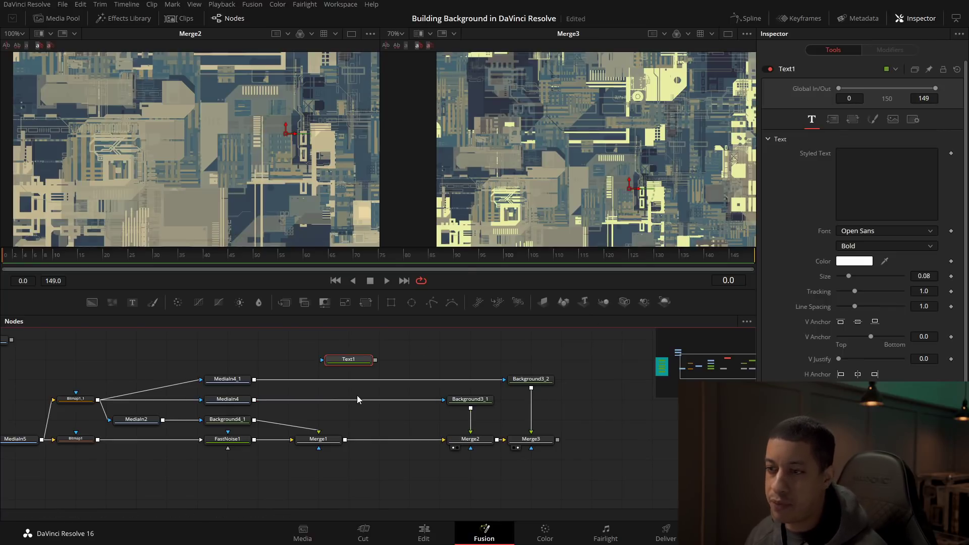
pyautogui.moveTo(353, 359); pyautogui.dragTo(323, 359)
pyautogui.scroll(-2, 587, 163)
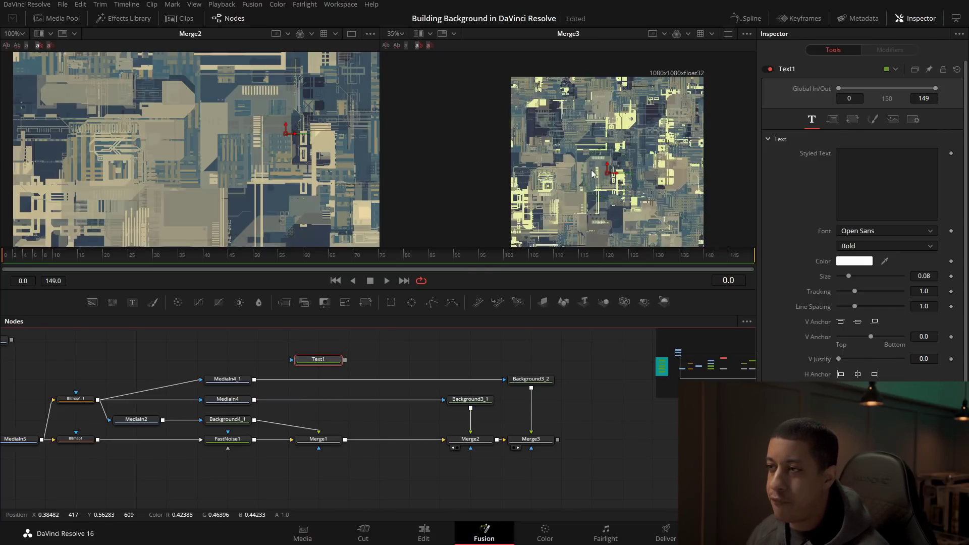
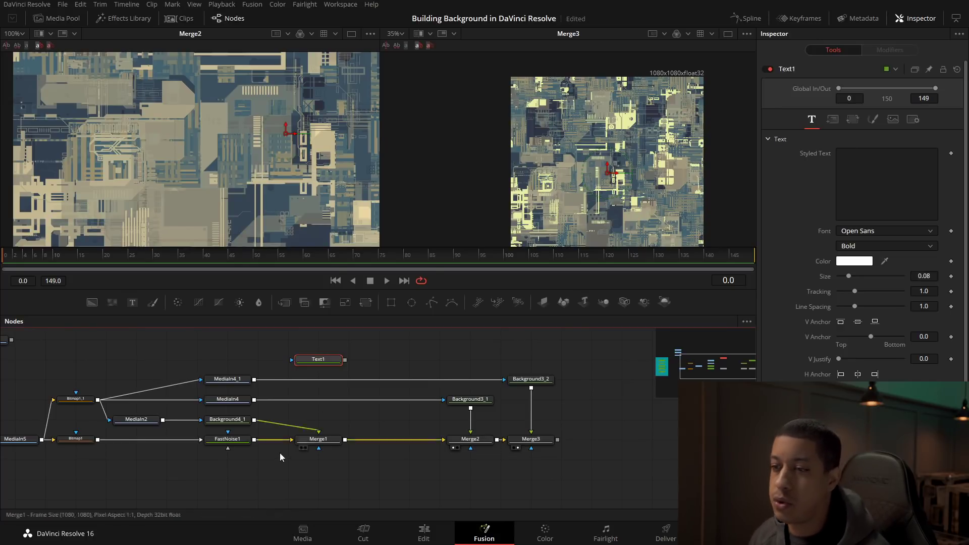
pyautogui.click(913, 169)
pyautogui.write('JAYARETV')
pyautogui.click(283, 459)
pyautogui.press('1')
pyautogui.click(892, 120)
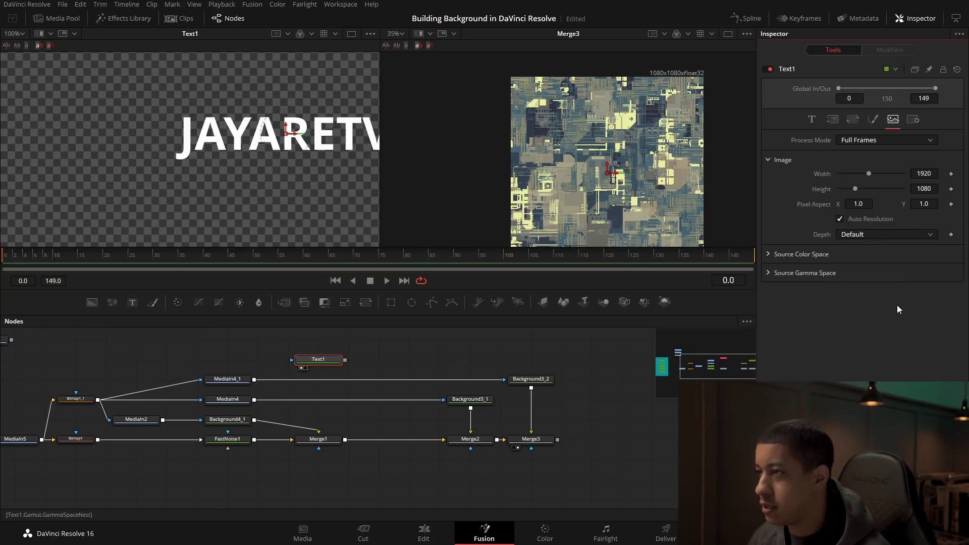
# Merge Text1 over Merge1's output, view the merge in the second viewer and align Text1 above Merge4
pyautogui.moveTo(346, 361); pyautogui.dragTo(344, 440)
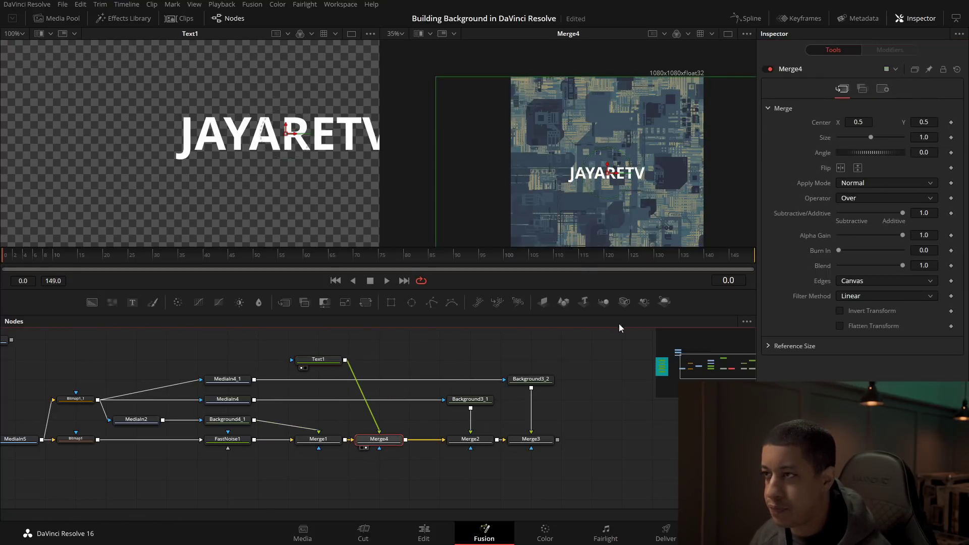
pyautogui.click(622, 338)
pyautogui.moveTo(668, 213); pyautogui.dragTo(573, 166)
pyautogui.moveTo(318, 362); pyautogui.dragTo(379, 361)
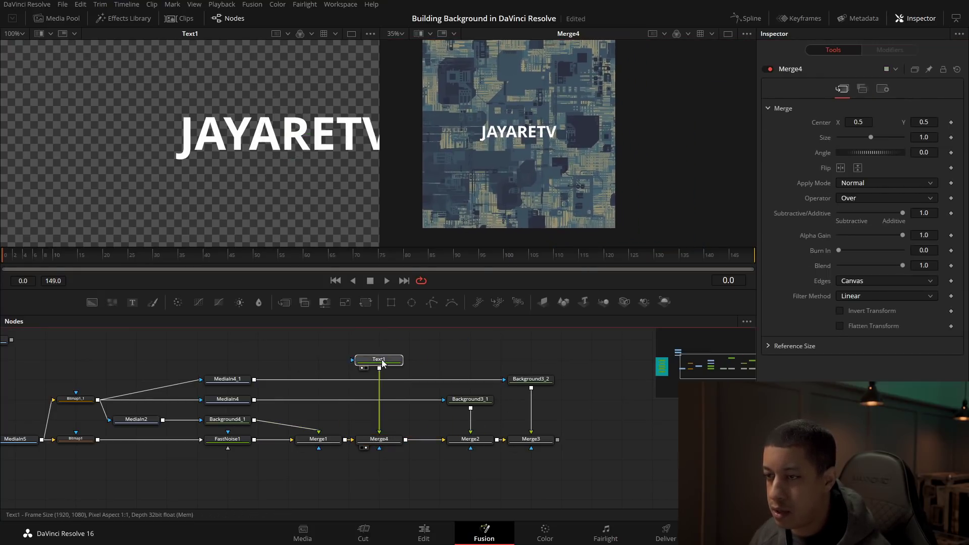
# Set Text1's font to Miriam Mono CLM Bold and reduce its size to 0.0202
pyautogui.click(812, 120)
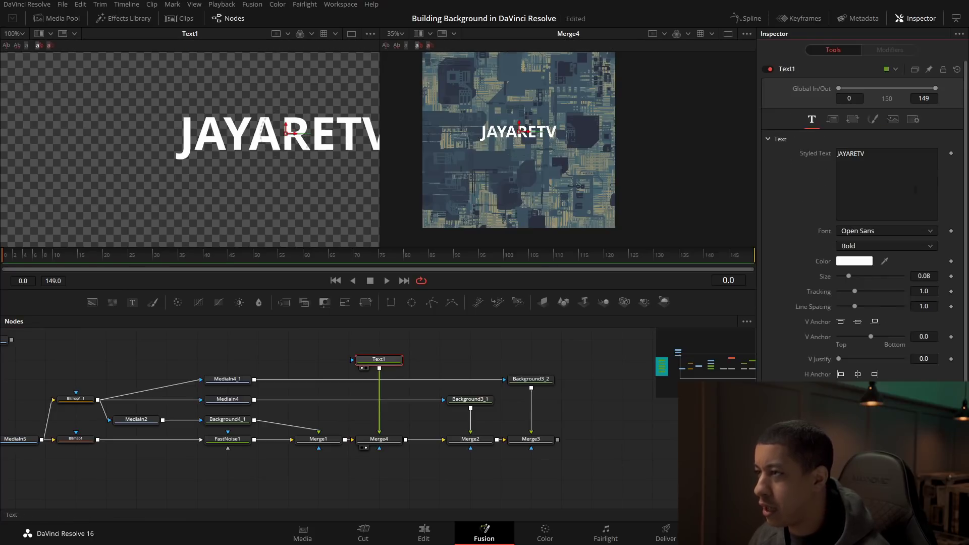
pyautogui.click(898, 230)
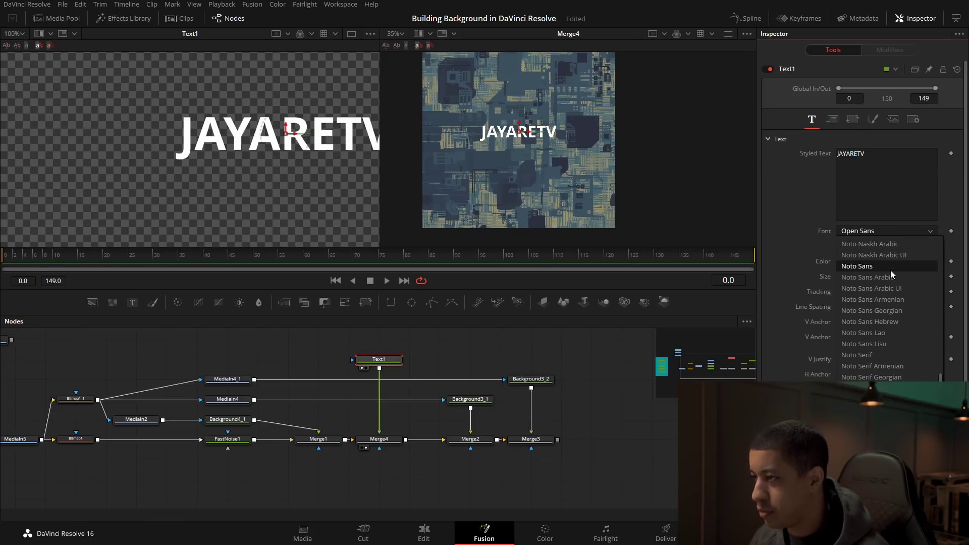
pyautogui.click(886, 257)
pyautogui.press('Up')
pyautogui.press('Up')
pyautogui.press('Up')
pyautogui.press('Up')
pyautogui.press('Up')
pyautogui.press('Up')
pyautogui.press('Up')
pyautogui.press('Up')
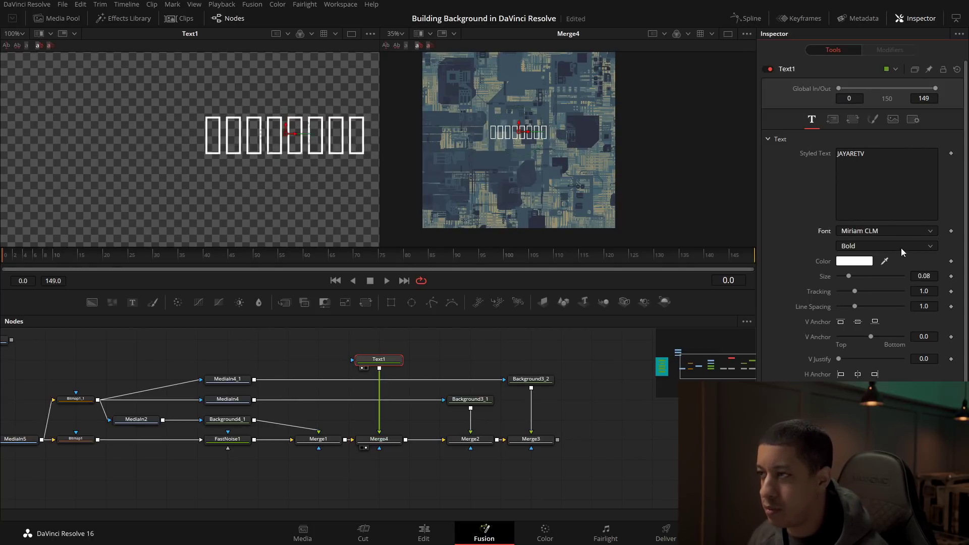
pyautogui.press('Down')
pyautogui.click(929, 230)
pyautogui.click(883, 235)
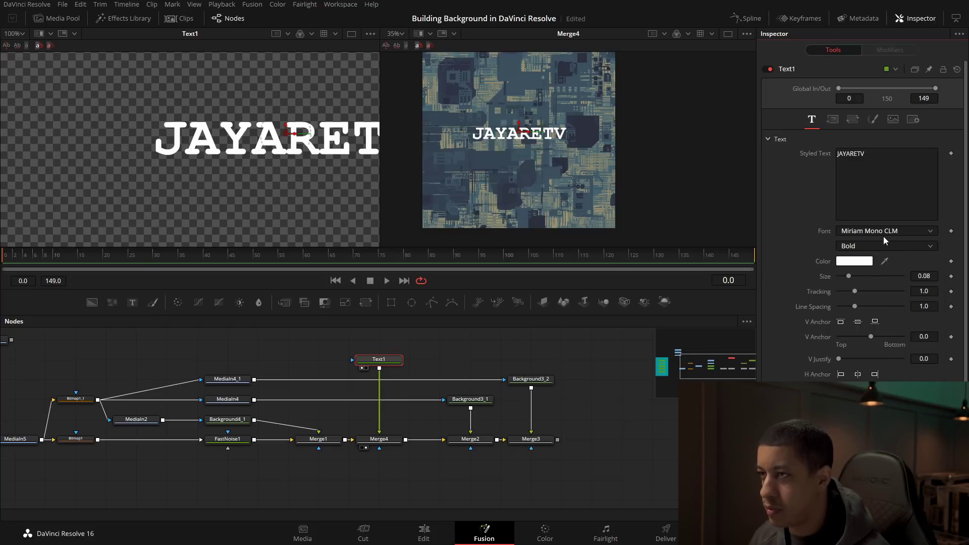
pyautogui.moveTo(848, 276); pyautogui.dragTo(841, 277)
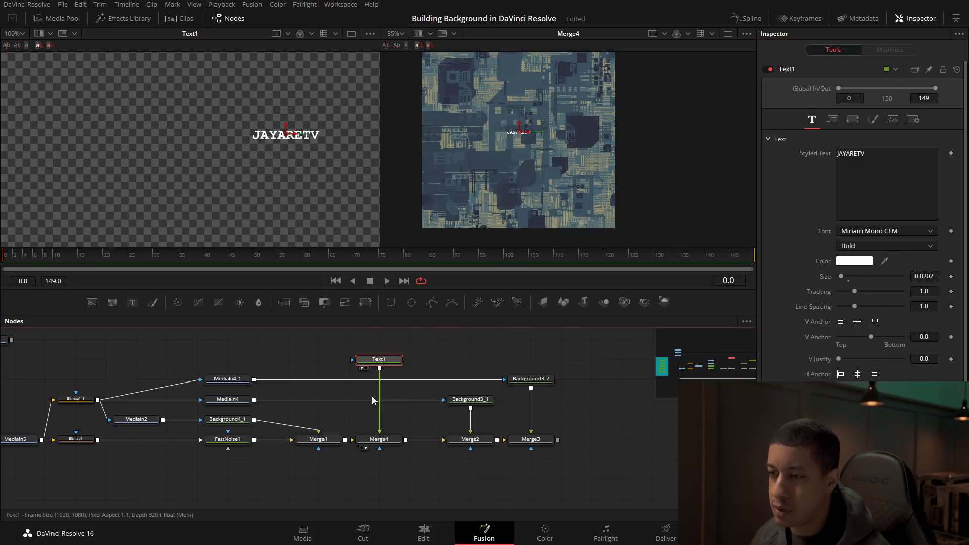
# Reposition the JAYARETV text with Merge4's Center at about X 0.6407, Y 0.5956
pyautogui.click(394, 439)
pyautogui.moveTo(521, 132)
pyautogui.mouseDown()
pyautogui.moveTo(528, 190)
pyautogui.moveTo(551, 157)
pyautogui.moveTo(537, 103)
pyautogui.moveTo(538, 124)
pyautogui.mouseUp()
pyautogui.scroll(8, 538, 124)
pyautogui.moveTo(577, 185); pyautogui.dragTo(539, 100)
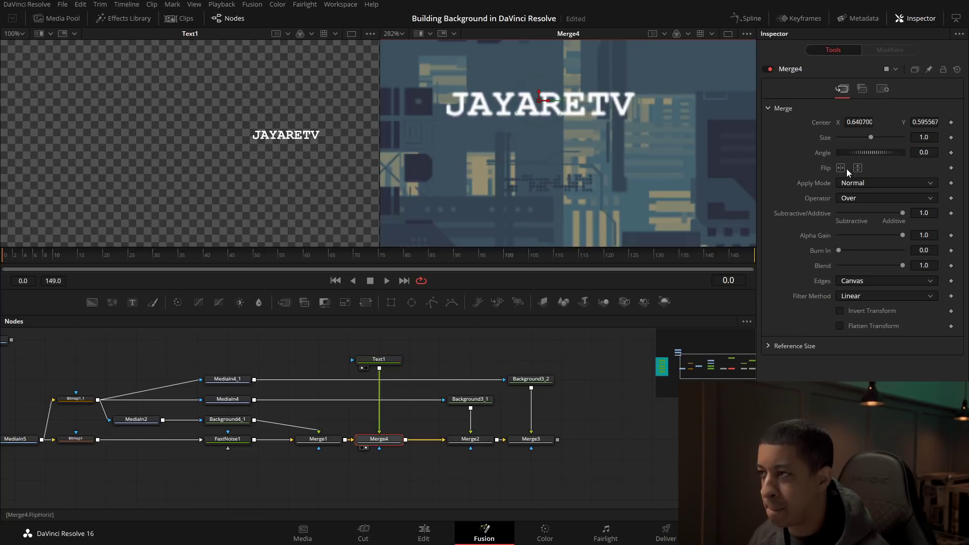
# Rotate the text in Merge4 to an Angle of 90 and shift its Center X to 0.644955
pyautogui.moveTo(859, 154); pyautogui.dragTo(875, 154)
pyautogui.click(924, 153)
pyautogui.write('90')
pyautogui.press('Tab')
pyautogui.moveTo(595, 105); pyautogui.dragTo(526, 159)
pyautogui.scroll(-3, 559, 161)
pyautogui.moveTo(579, 192); pyautogui.dragTo(576, 169)
# Show Merge3 in the second viewer, inspect the vertical text within the full composite and save the project
pyautogui.moveTo(531, 440); pyautogui.dragTo(595, 168)
pyautogui.scroll(-1, 586, 165)
pyautogui.scroll(6, 556, 135)
pyautogui.scroll(-4, 570, 161)
pyautogui.moveTo(597, 201); pyautogui.dragTo(598, 167)
pyautogui.hotkey('ctrl', 's')
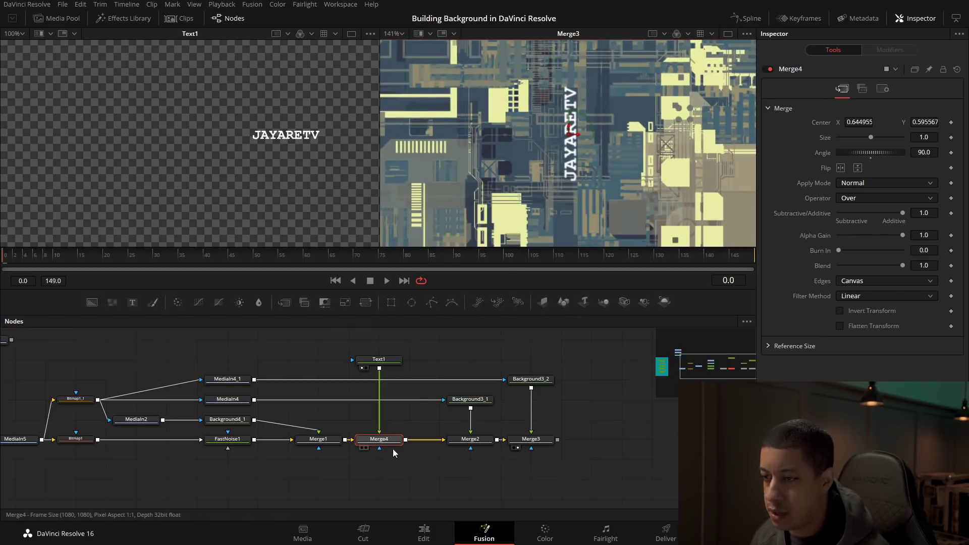
# Set Merge4's Apply Mode to Screen and its Blend to 0.882
pyautogui.moveTo(902, 265); pyautogui.dragTo(888, 266)
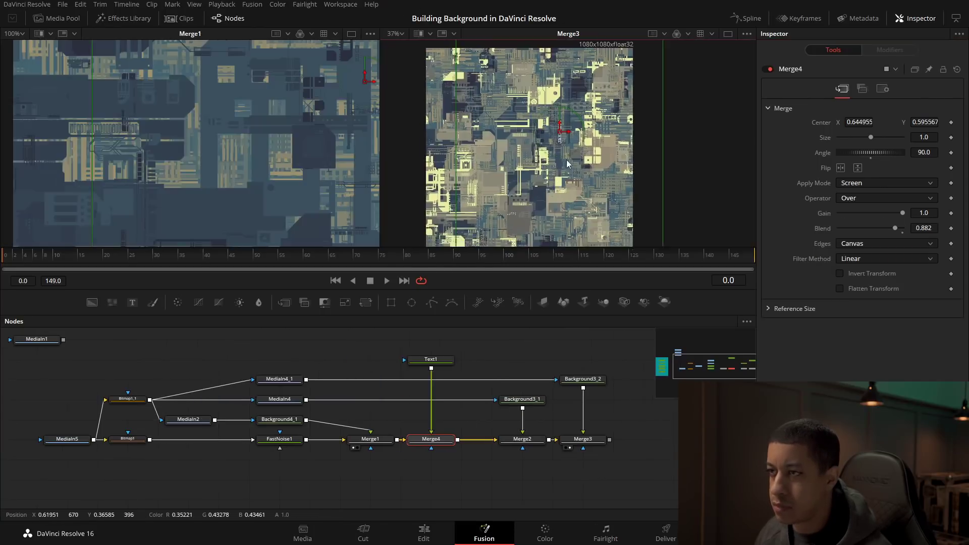
pyautogui.scroll(-3, 566, 160)
# Shift Background3_1, Background3_2, Merge2 and Merge3 further right to widen the gap after Merge4, and select Text1
pyautogui.click(626, 361)
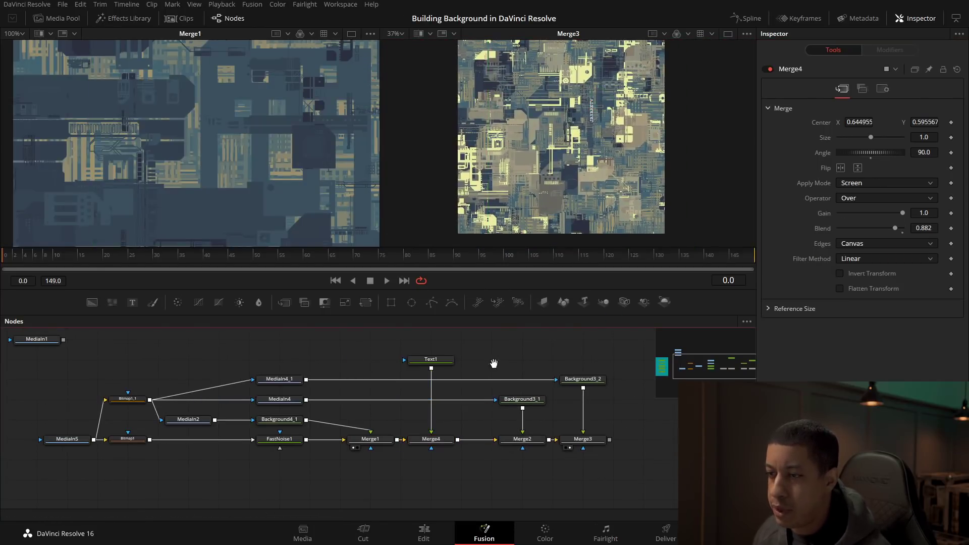
pyautogui.moveTo(587, 362); pyautogui.dragTo(445, 461)
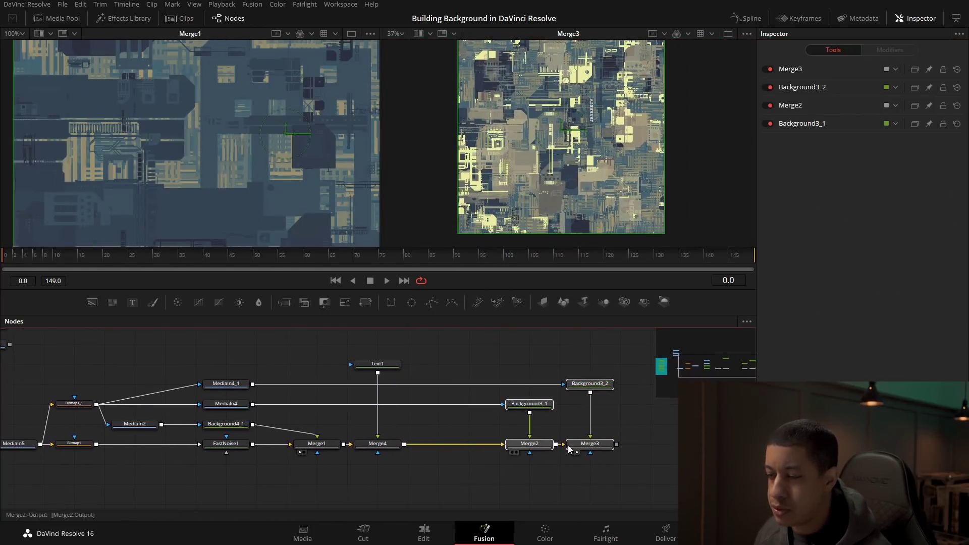
pyautogui.moveTo(564, 449); pyautogui.dragTo(594, 450)
pyautogui.click(377, 363)
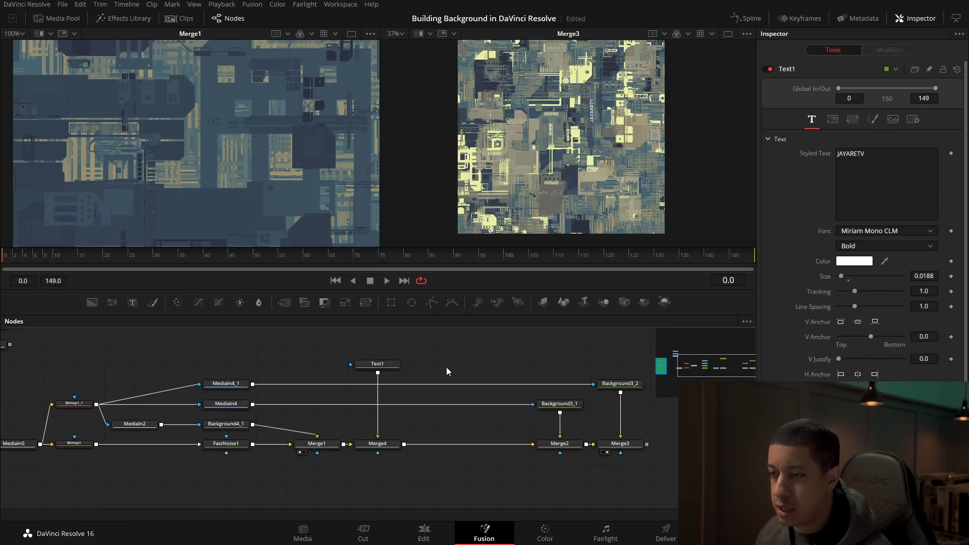
pyautogui.hotkey('ctrl', 'v')
pyautogui.moveTo(465, 364); pyautogui.dragTo(594, 384)
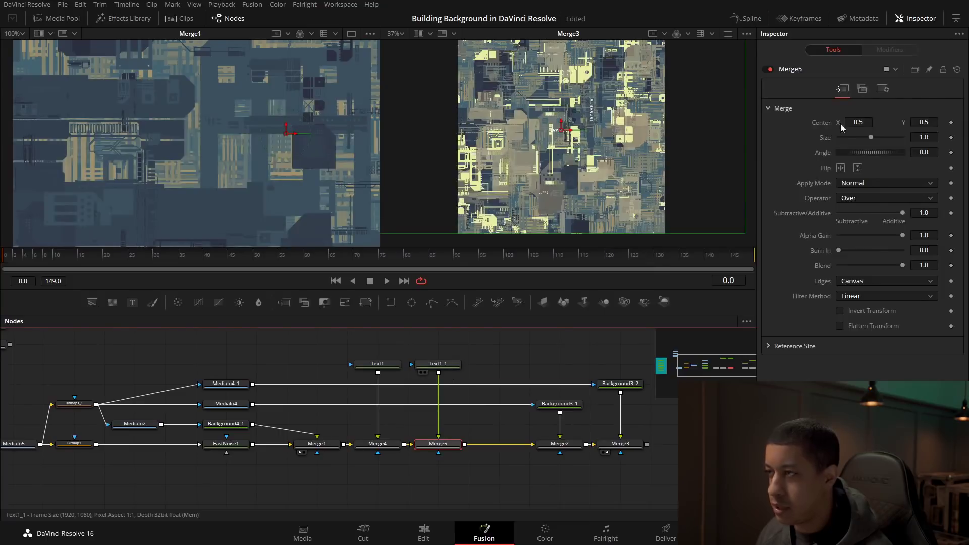
pyautogui.click(447, 365)
pyautogui.write('02 11 223 5896 654')
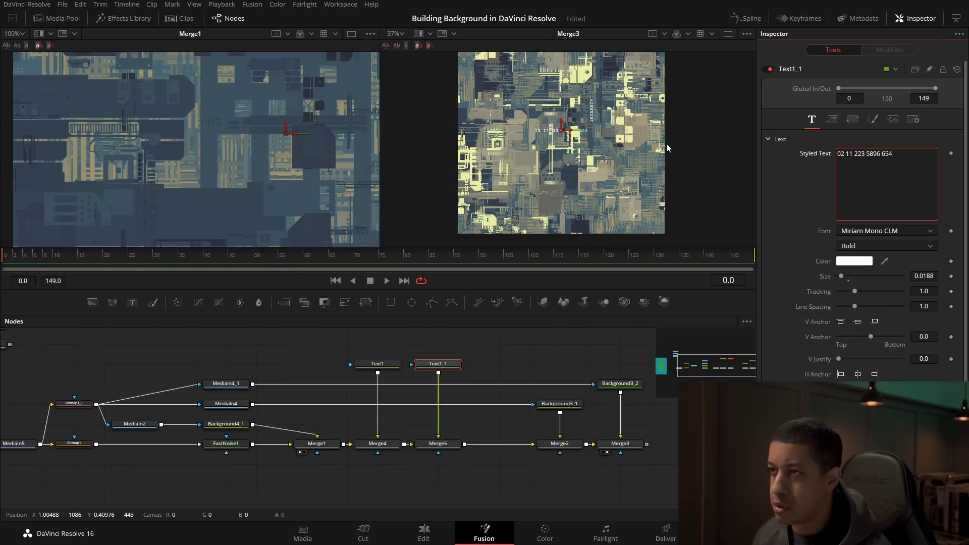
# Place the number text on the dark block near the composite's bottom edge, reduce its Size to 0.0062 and save the project
pyautogui.moveTo(562, 130); pyautogui.dragTo(582, 233)
pyautogui.moveTo(924, 276); pyautogui.dragTo(920, 277)
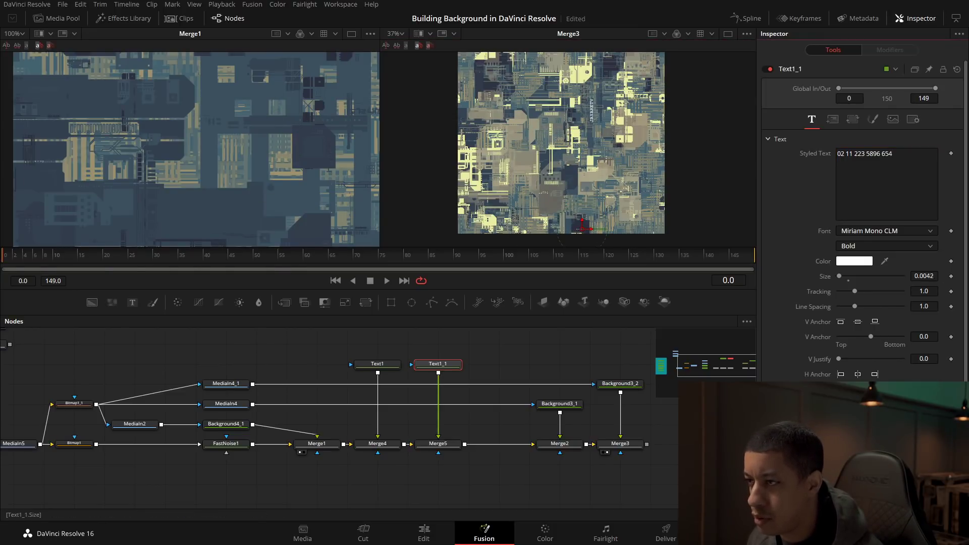
pyautogui.hotkey('ctrl', 's')
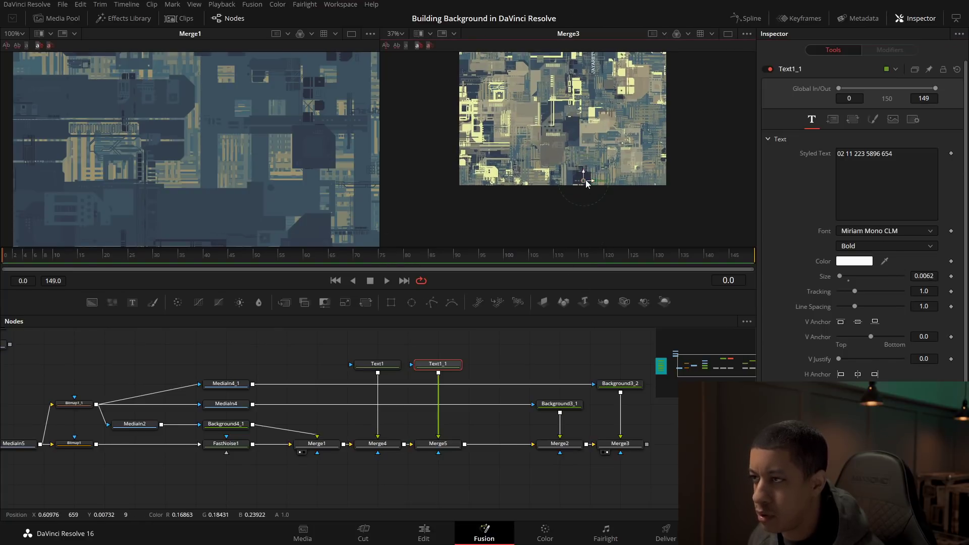
pyautogui.scroll(5, 583, 185)
pyautogui.moveTo(597, 182); pyautogui.dragTo(588, 191)
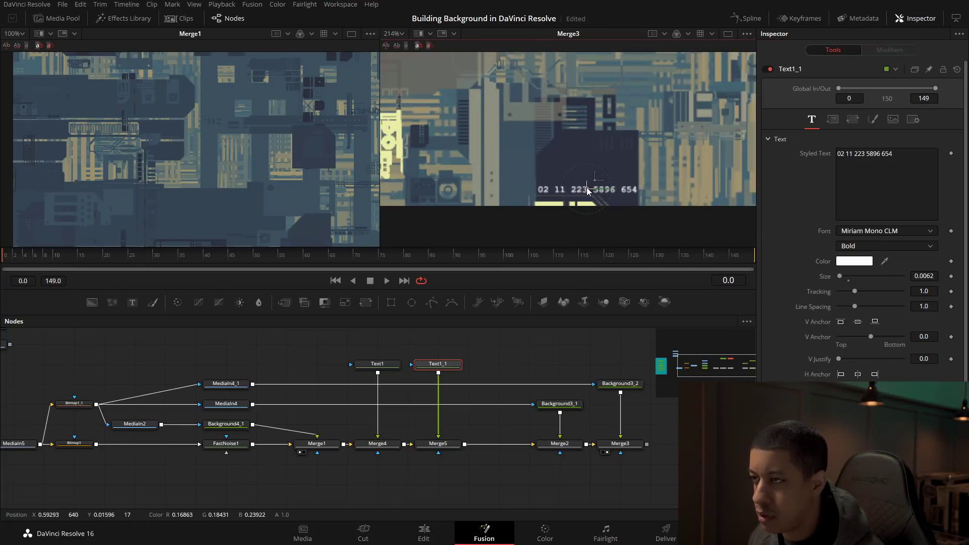
# Paste a copy of the number text node and merge it between Merge5 and Merge2
pyautogui.click(563, 336)
pyautogui.scroll(-2, 605, 144)
pyautogui.scroll(-2, 606, 143)
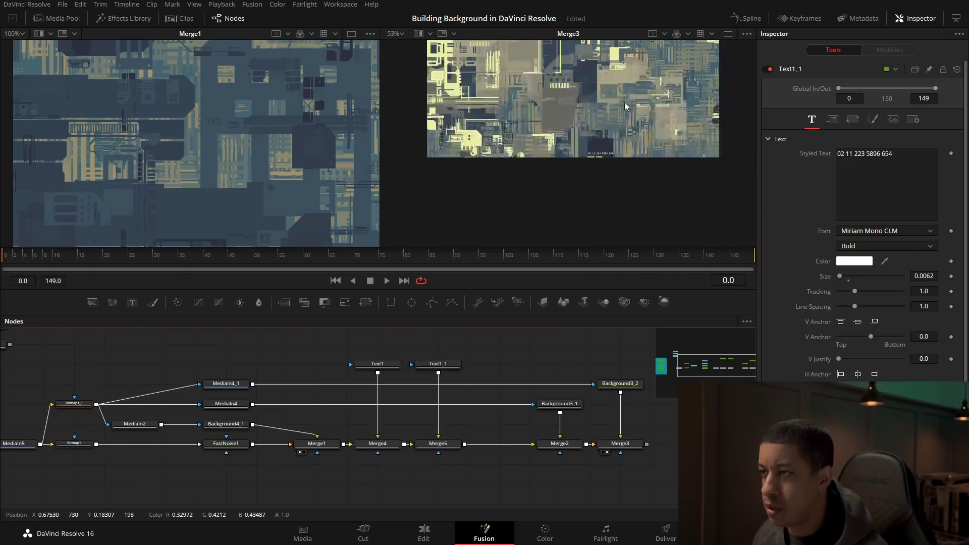
pyautogui.hotkey('ctrl', 'v')
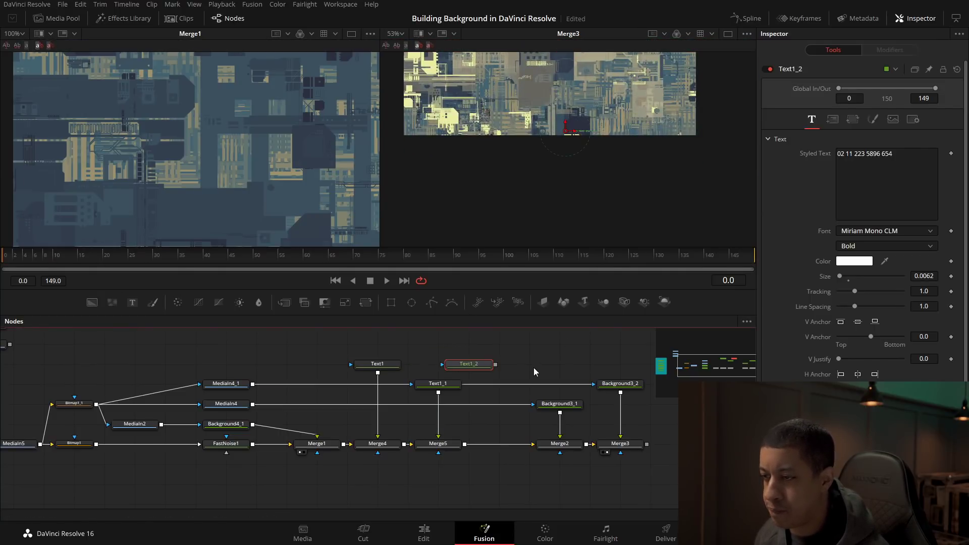
pyautogui.moveTo(466, 444); pyautogui.dragTo(466, 444)
pyautogui.click(508, 367)
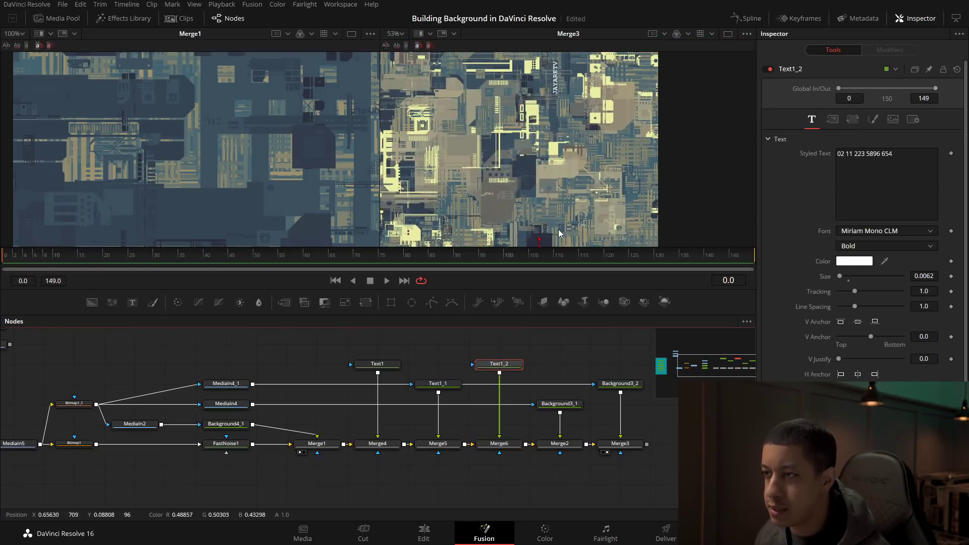
# Move the Text1_2 number text onto the dark area near the composite's upper-left corner
pyautogui.moveTo(499, 143); pyautogui.dragTo(412, 77)
pyautogui.moveTo(473, 92); pyautogui.dragTo(557, 162)
pyautogui.moveTo(534, 115); pyautogui.dragTo(540, 150)
pyautogui.moveTo(504, 181); pyautogui.dragTo(490, 109)
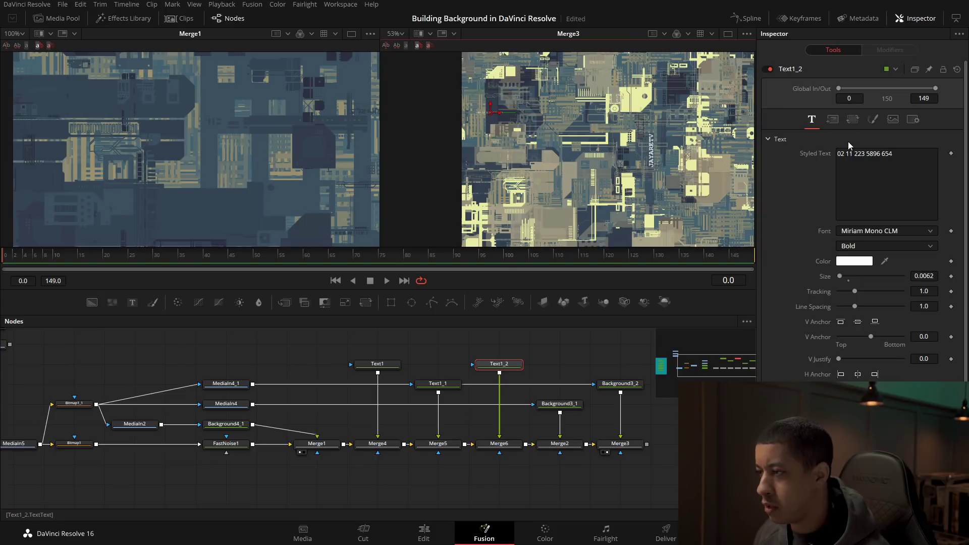
# Rotate the second number text in Merge6 to an Angle of -90
pyautogui.click(832, 119)
pyautogui.click(853, 119)
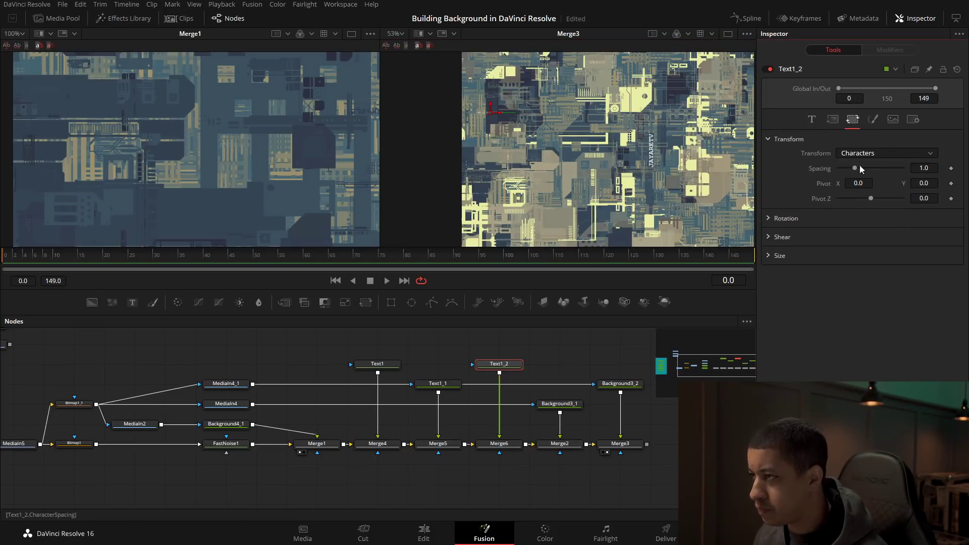
pyautogui.click(501, 445)
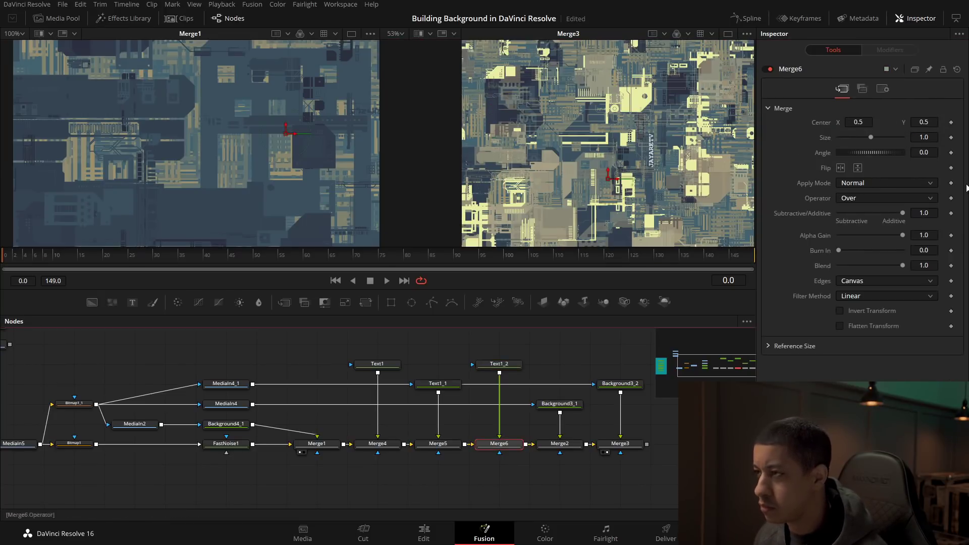
pyautogui.moveTo(883, 154); pyautogui.dragTo(862, 154)
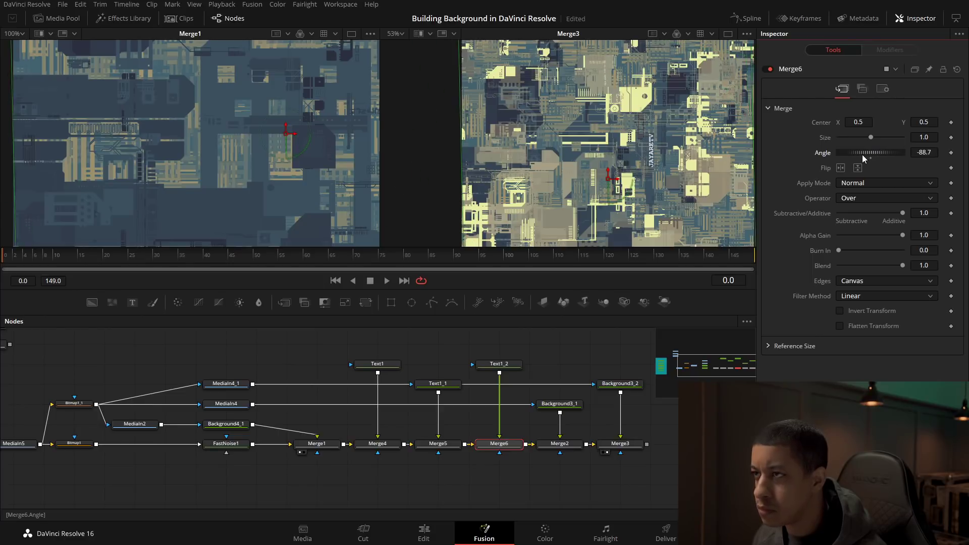
pyautogui.scroll(5, 622, 123)
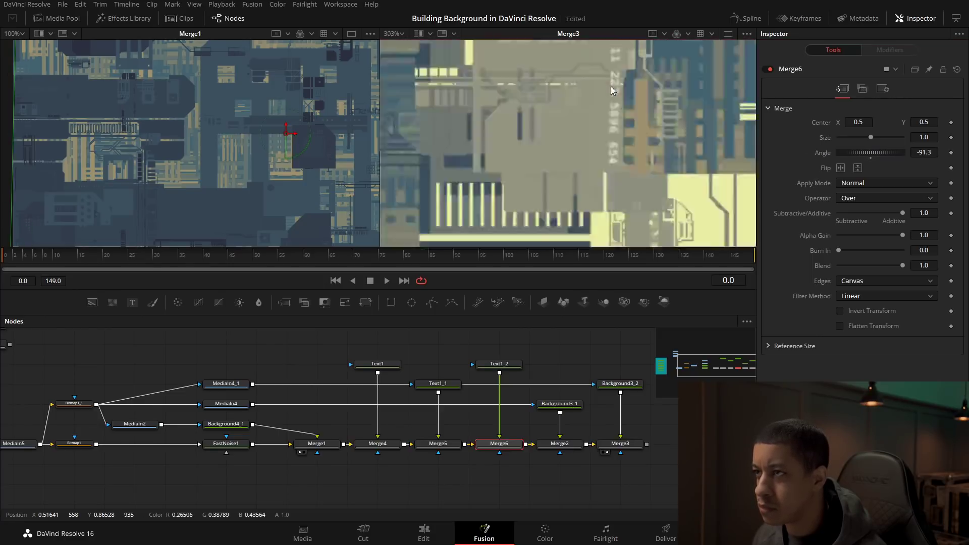
pyautogui.scroll(-3, 611, 84)
pyautogui.scroll(-2, 667, 108)
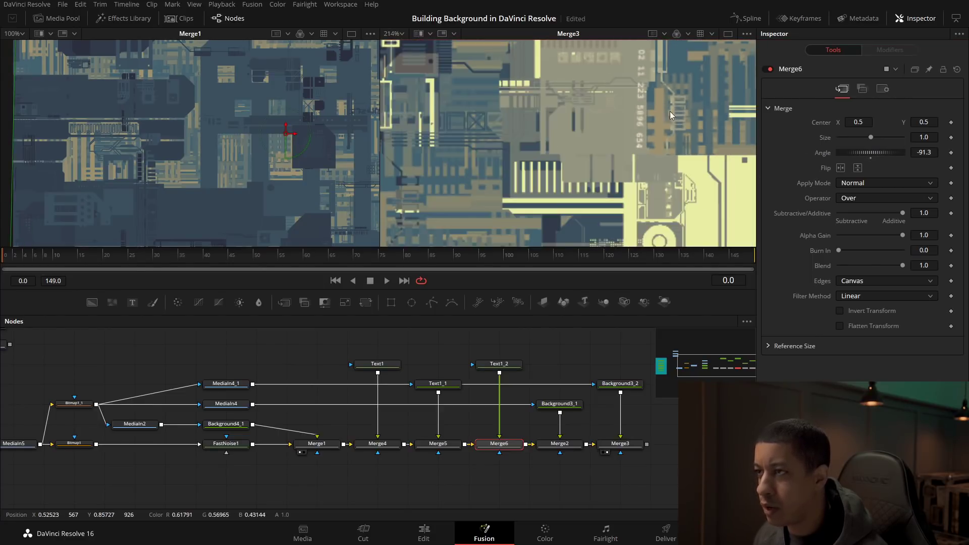
pyautogui.moveTo(671, 111); pyautogui.dragTo(644, 136)
pyautogui.click(925, 153)
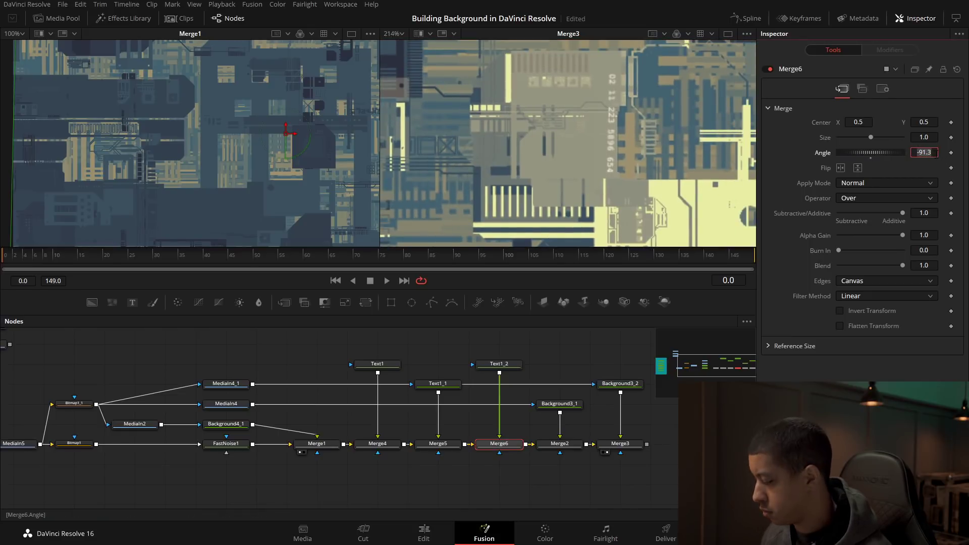
pyautogui.write('-90')
pyautogui.press('Tab')
# Raise Text1 in the node graph and insert a Duplicate node between it and Merge4
pyautogui.scroll(-5, 583, 143)
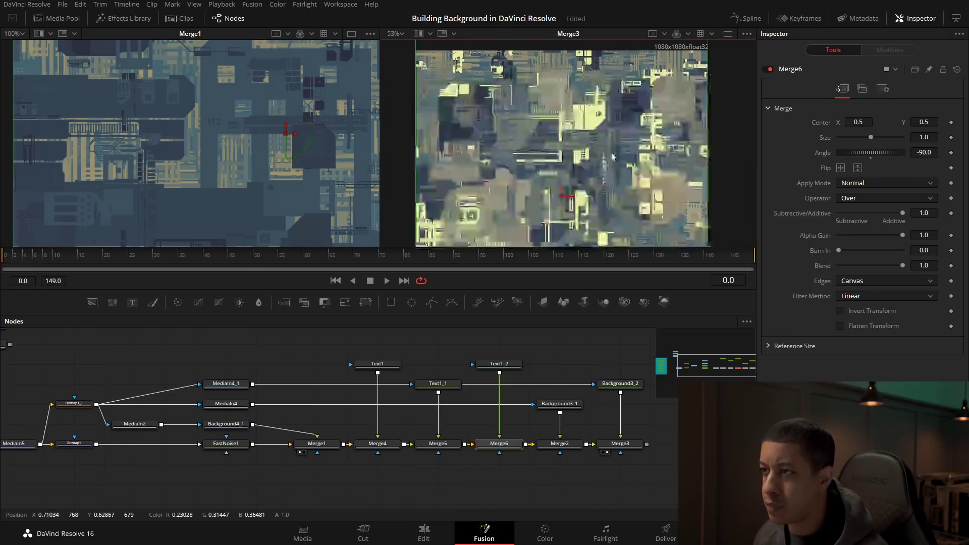
pyautogui.moveTo(582, 142); pyautogui.dragTo(625, 105)
pyautogui.scroll(-5, 583, 122)
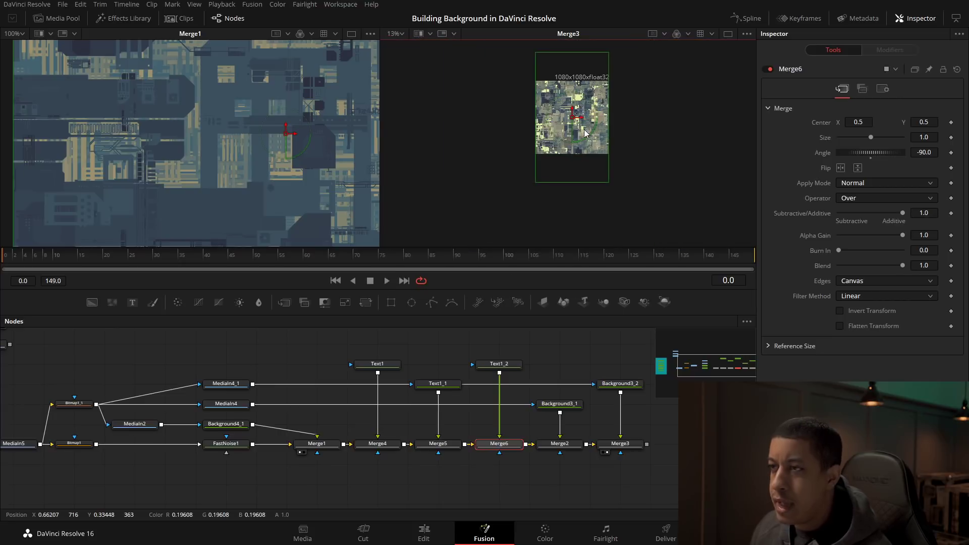
pyautogui.scroll(6, 581, 127)
pyautogui.moveTo(581, 396); pyautogui.dragTo(586, 365)
pyautogui.moveTo(450, 366); pyautogui.dragTo(555, 433)
pyautogui.moveTo(480, 407); pyautogui.dragTo(481, 366)
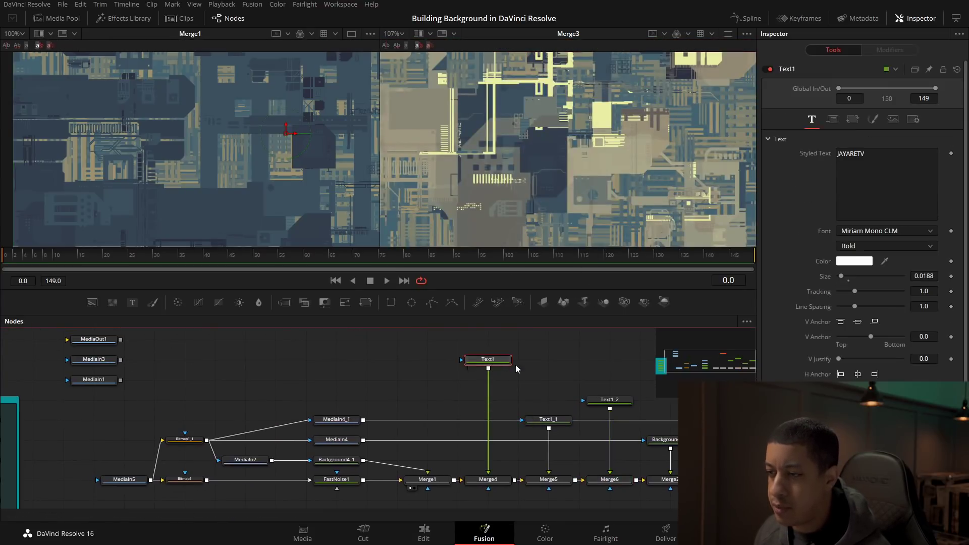
pyautogui.hotkey('shift', 'space')
pyautogui.write('dup')
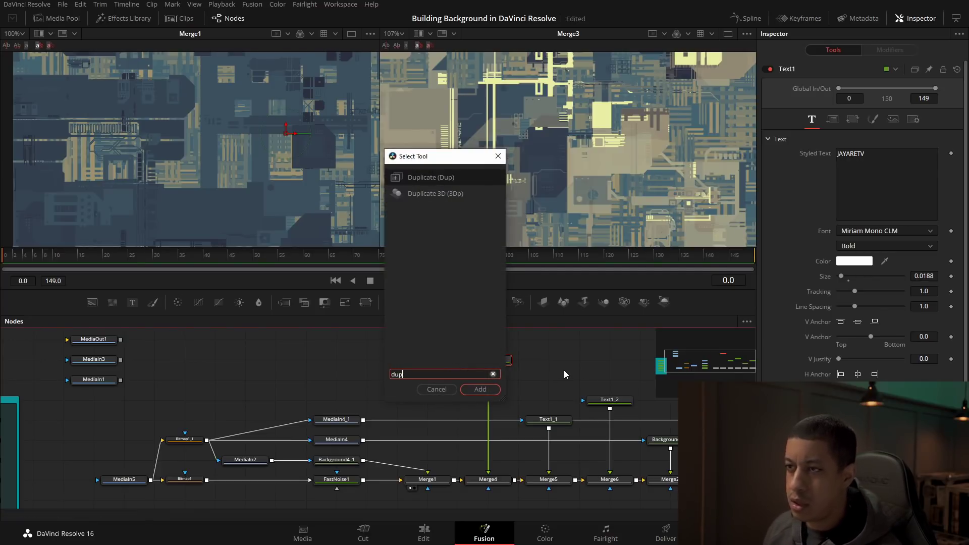
pyautogui.press('Return')
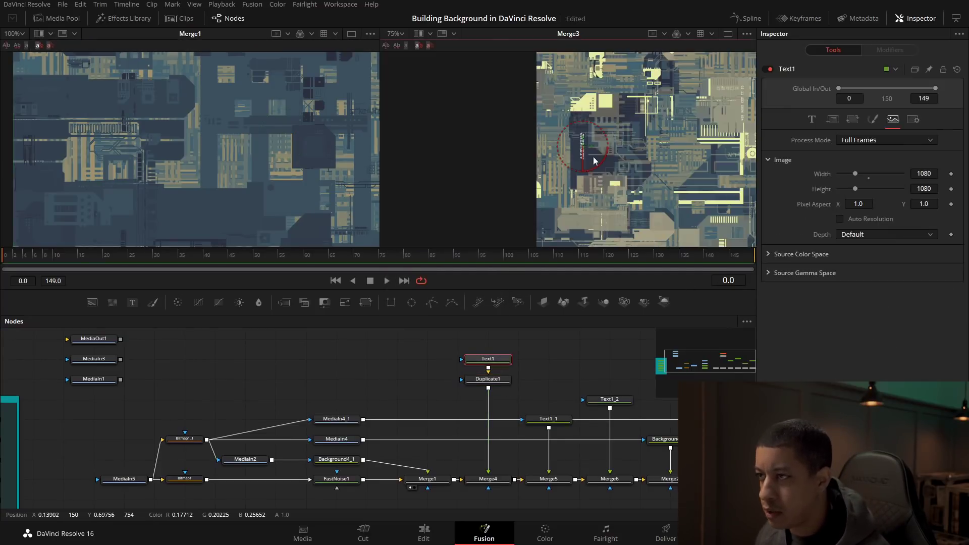
# Shift Text1's vertical text slightly left, set Duplicate1 to 5 copies with Center X 0.568, and save the project
pyautogui.moveTo(586, 147); pyautogui.dragTo(576, 147)
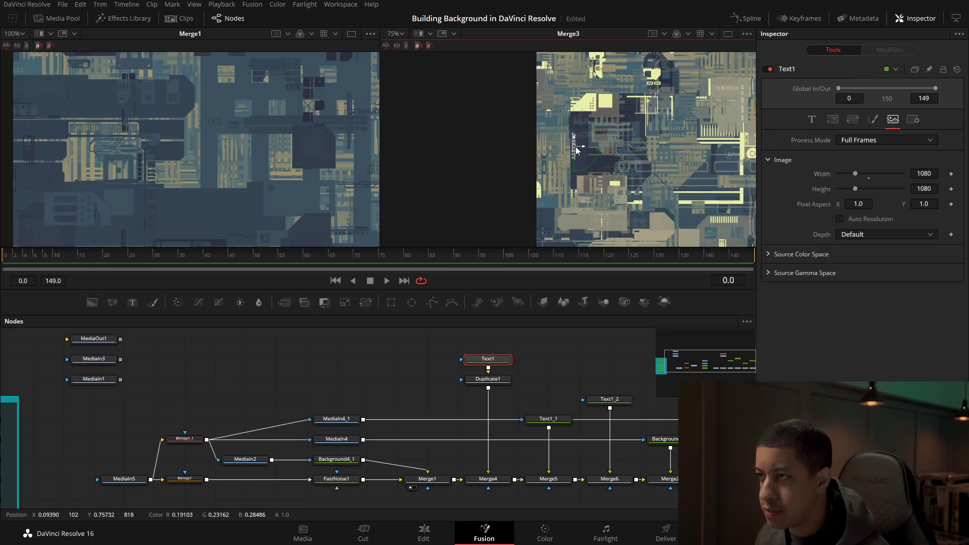
pyautogui.click(561, 350)
pyautogui.click(509, 383)
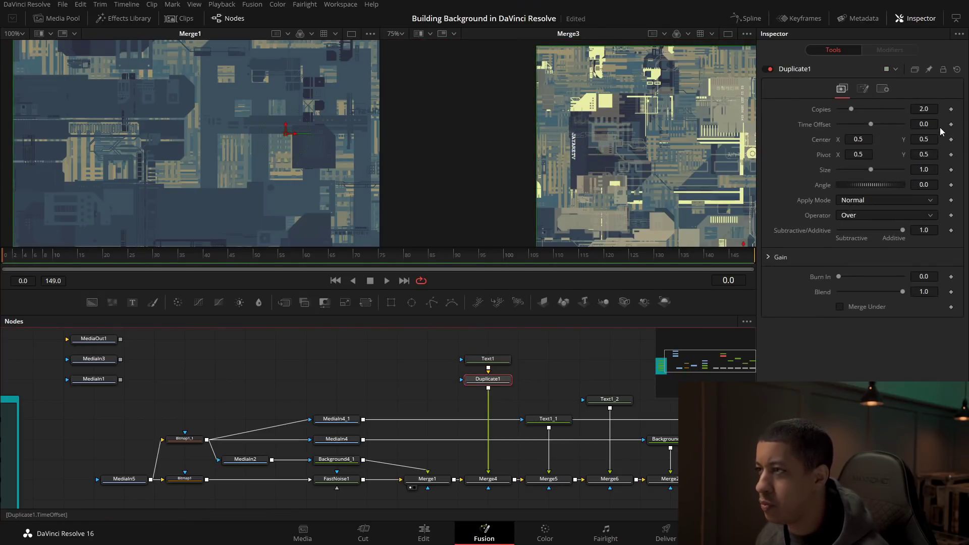
pyautogui.doubleClick(933, 110)
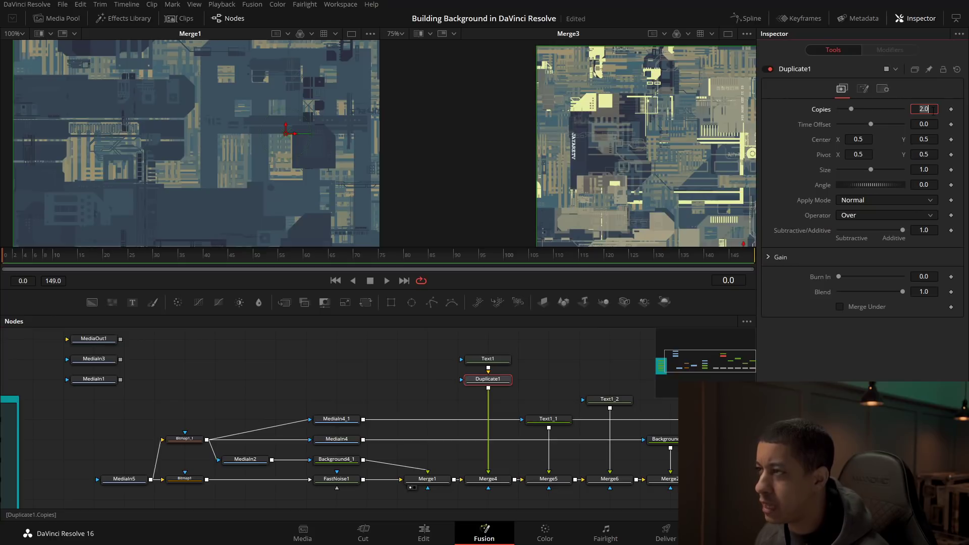
pyautogui.write('5')
pyautogui.press('Tab')
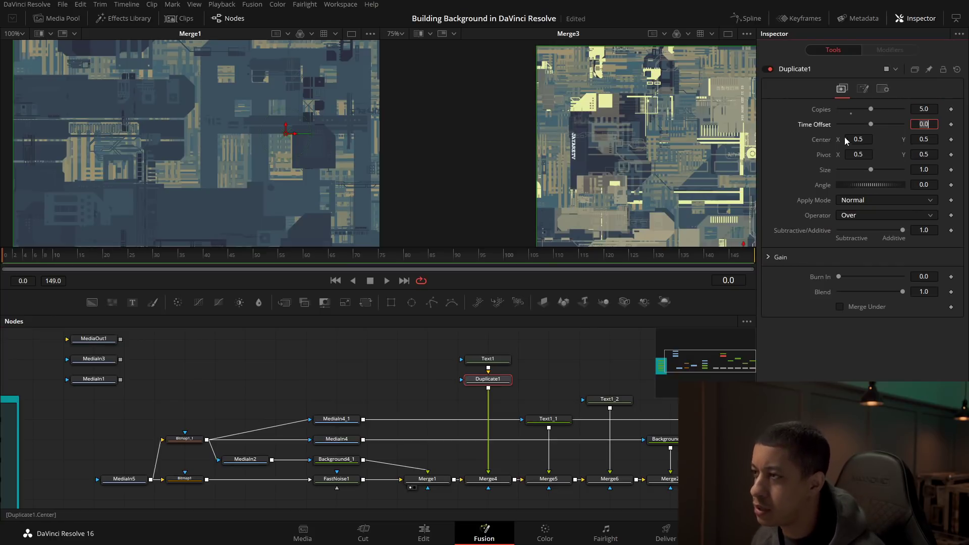
pyautogui.moveTo(863, 142); pyautogui.dragTo(897, 142)
pyautogui.hotkey('ctrl', 's')
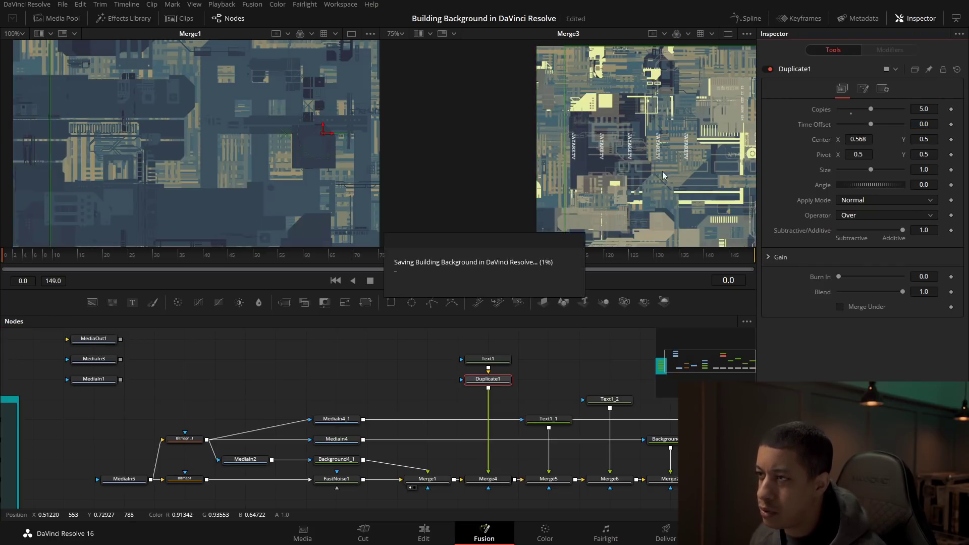
# Space the duplicated text copies further apart by raising Duplicate1's Center X to 0.628
pyautogui.moveTo(684, 189); pyautogui.dragTo(613, 180)
pyautogui.scroll(-3, 613, 176)
pyautogui.moveTo(637, 86); pyautogui.dragTo(593, 171)
pyautogui.scroll(3, 578, 219)
pyautogui.scroll(1, 570, 221)
pyautogui.moveTo(570, 221); pyautogui.dragTo(593, 31)
pyautogui.moveTo(859, 139); pyautogui.dragTo(920, 144)
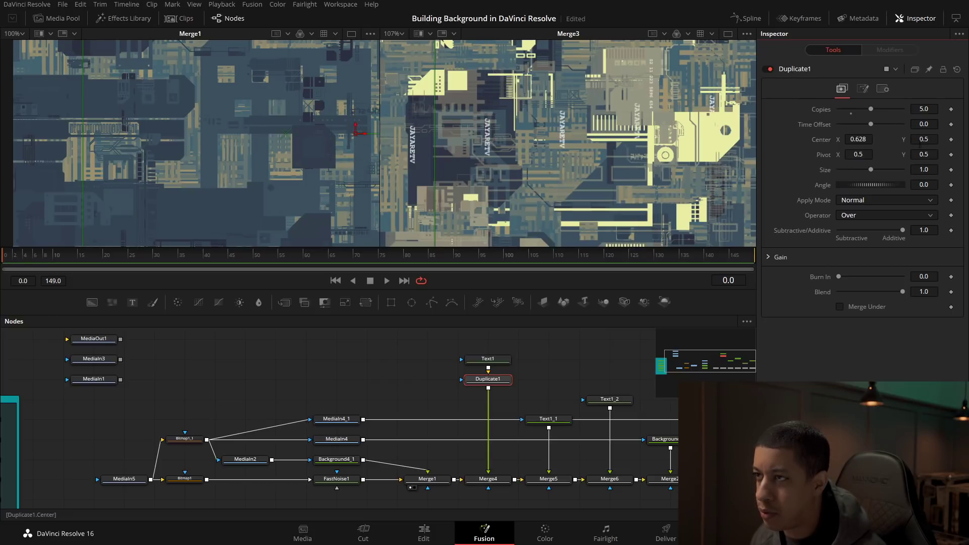
# Add a Shape 3D node after Merge3 in the empty area of the node graph
pyautogui.scroll(-6, 606, 174)
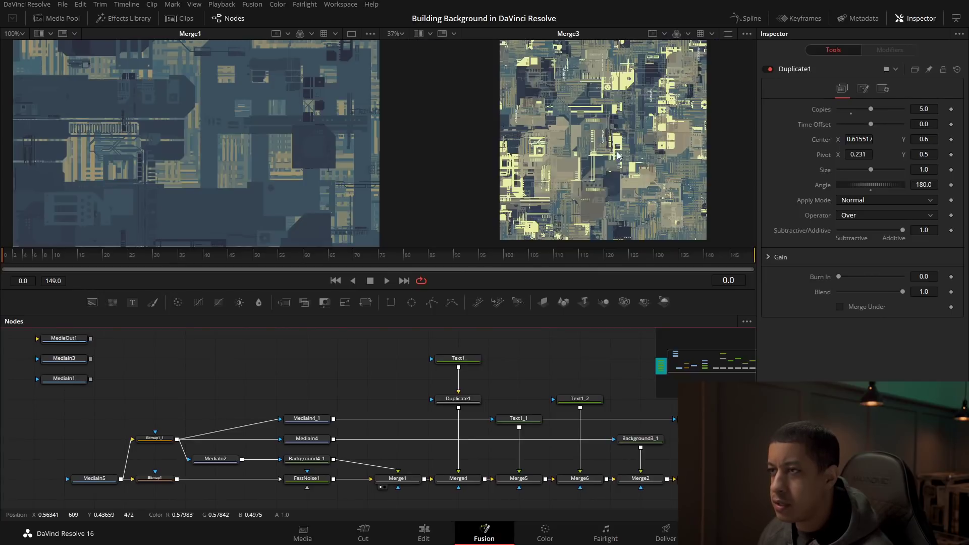
pyautogui.scroll(-3, 619, 156)
pyautogui.moveTo(606, 410); pyautogui.dragTo(506, 397)
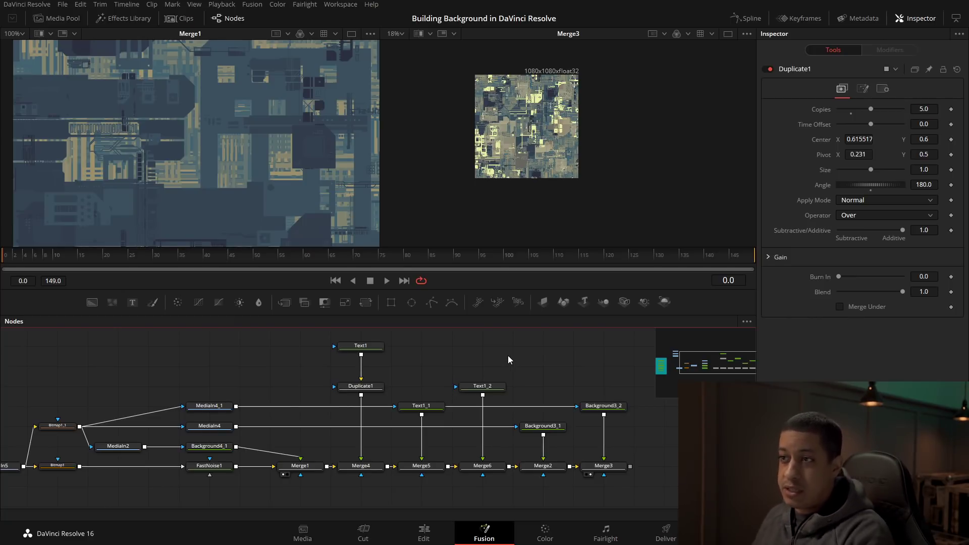
pyautogui.moveTo(663, 497); pyautogui.dragTo(582, 494)
pyautogui.moveTo(628, 405); pyautogui.dragTo(552, 376)
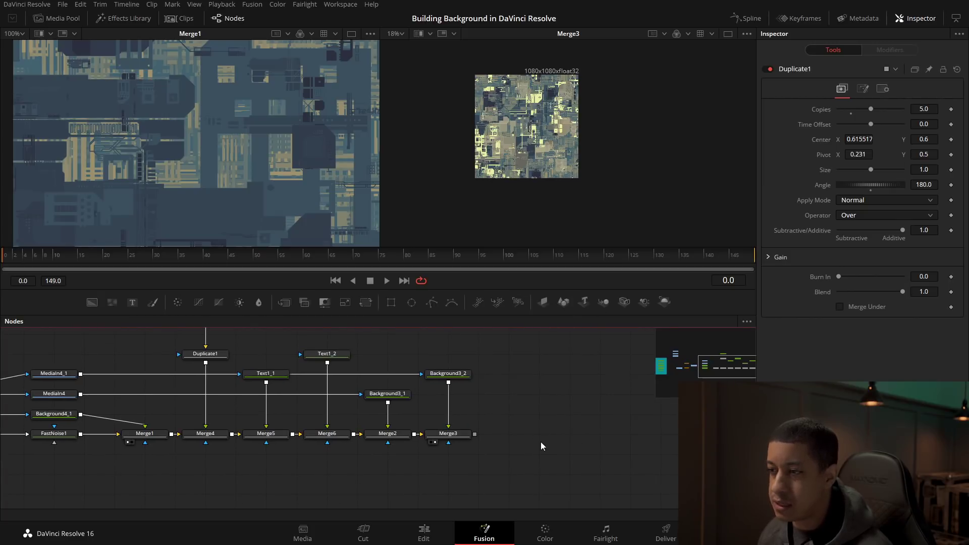
pyautogui.hotkey('shift', 'space')
pyautogui.click(485, 374)
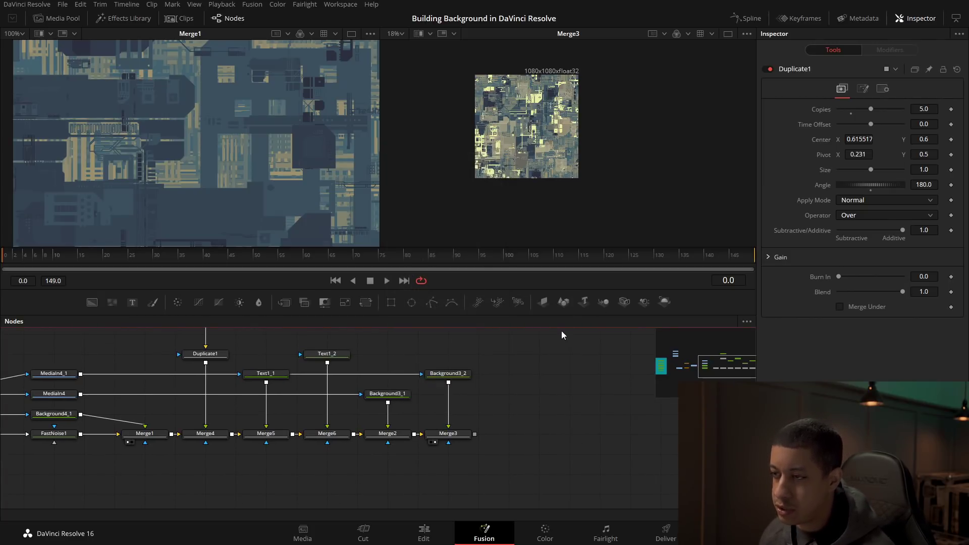
pyautogui.moveTo(567, 304); pyautogui.dragTo(538, 433)
pyautogui.moveTo(622, 462); pyautogui.dragTo(567, 454)
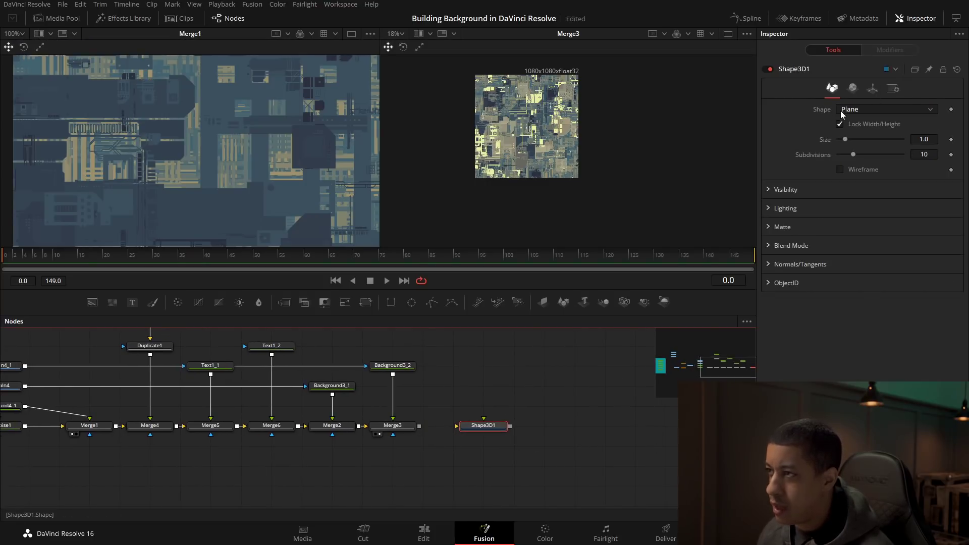
# Connect Merge3 to Shape3D1's material input, show the plane in the second viewer and move it back along Z
pyautogui.moveTo(419, 426); pyautogui.dragTo(483, 429)
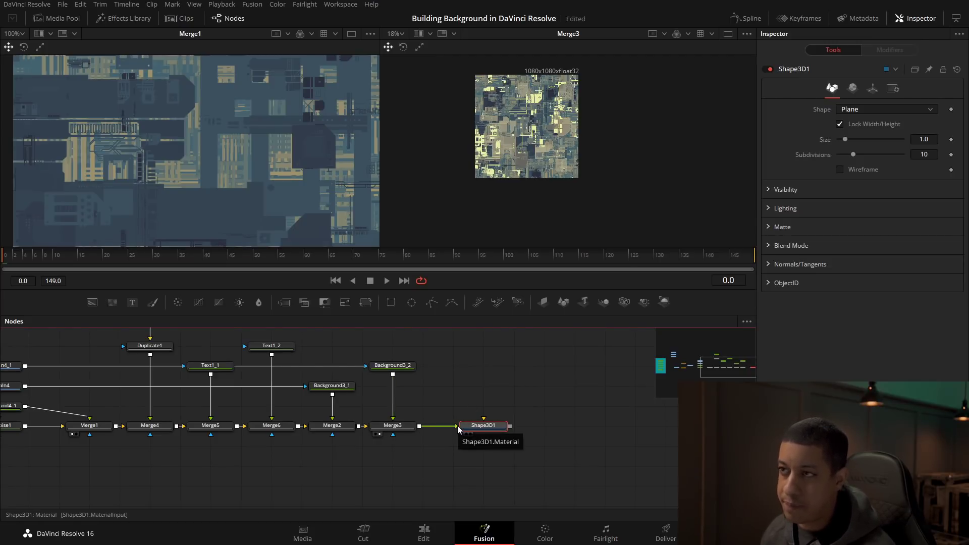
pyautogui.moveTo(486, 426); pyautogui.dragTo(589, 197)
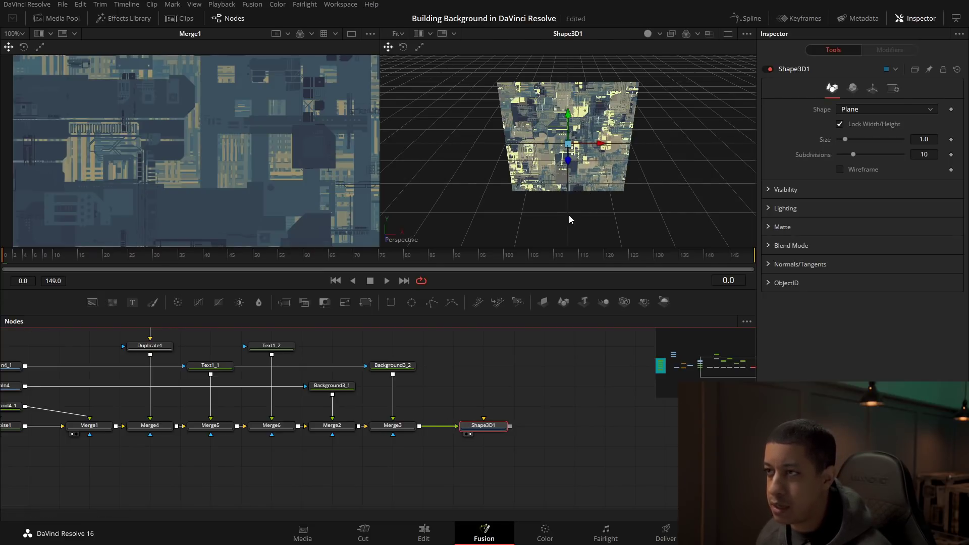
pyautogui.moveTo(571, 160); pyautogui.dragTo(583, 196)
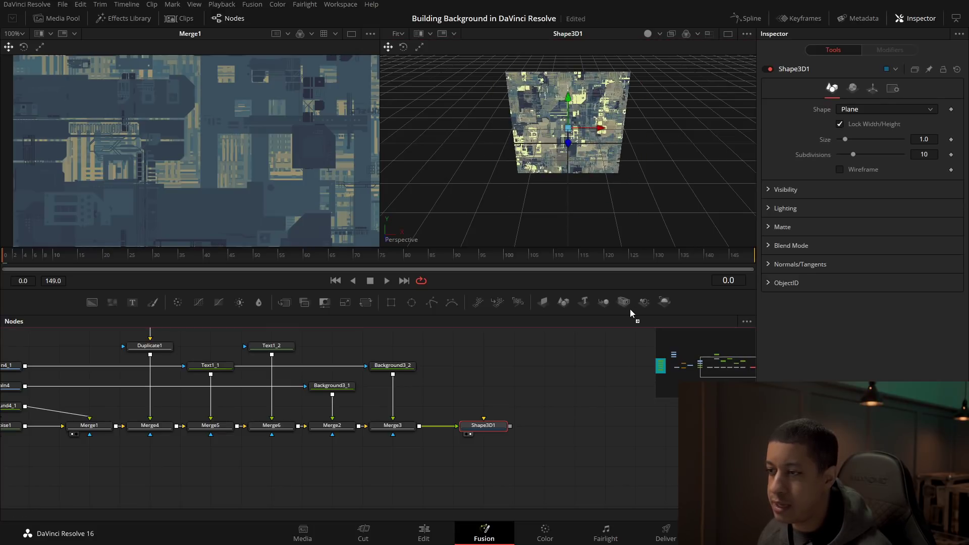
# Add a Camera 3D node and combine it with Shape3D1 through a Merge 3D node
pyautogui.moveTo(573, 387); pyautogui.dragTo(511, 428)
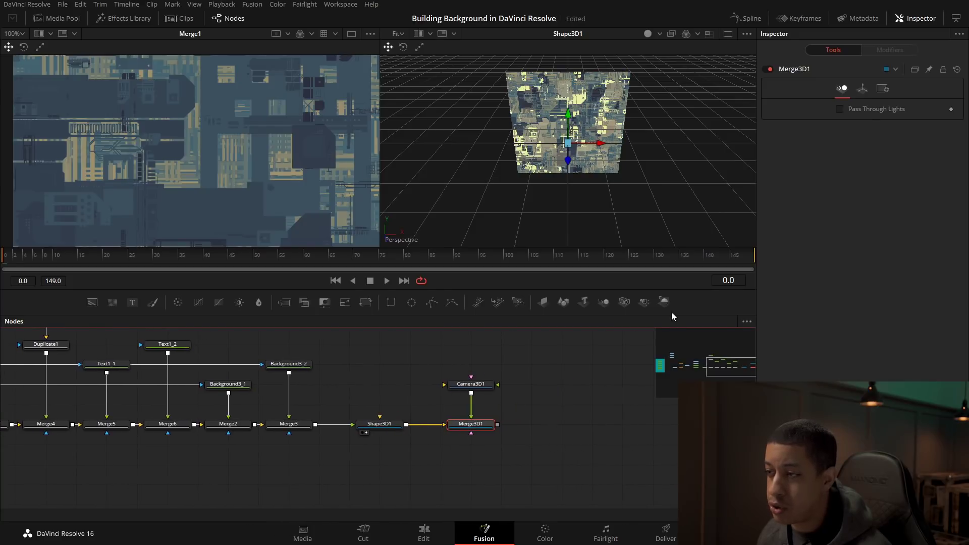
# Add a Renderer 3D node after Merge3D1, feed it from Merge3D1 and show the render in the first viewer
pyautogui.moveTo(664, 370); pyautogui.dragTo(578, 427)
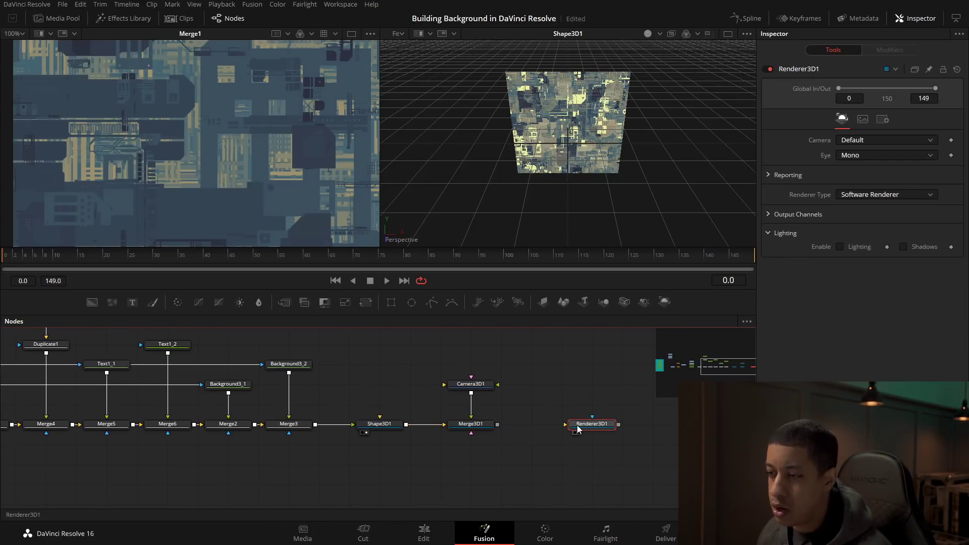
pyautogui.moveTo(540, 428); pyautogui.dragTo(593, 429)
pyautogui.press('1')
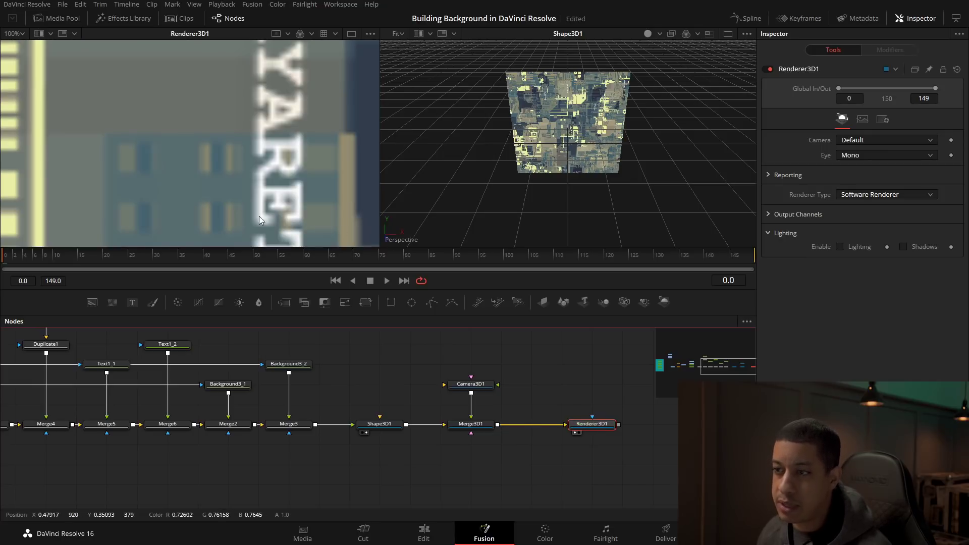
# Select Camera3D1, view it at an angle beside the plane in the 3D view, and save the project
pyautogui.click(470, 384)
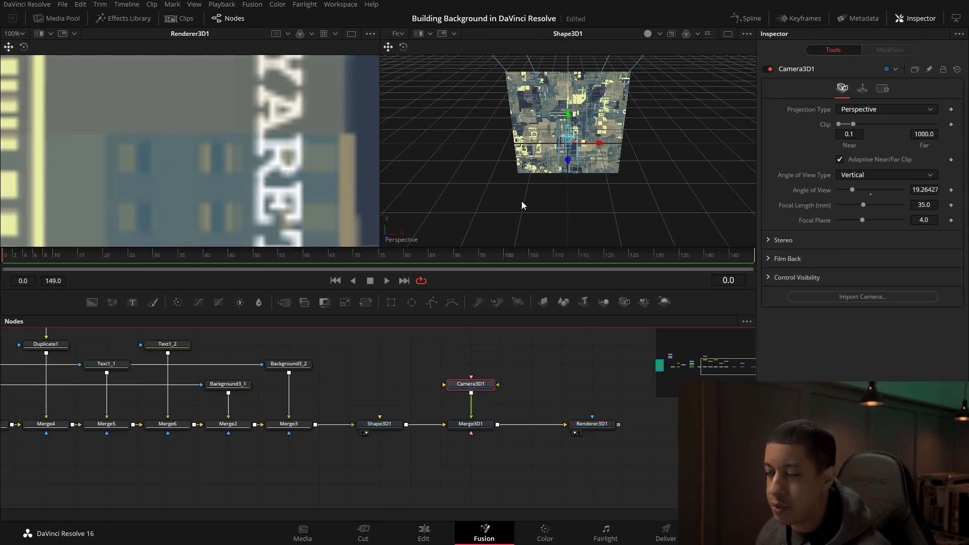
pyautogui.moveTo(493, 226); pyautogui.dragTo(512, 201)
pyautogui.moveTo(536, 145); pyautogui.dragTo(533, 178)
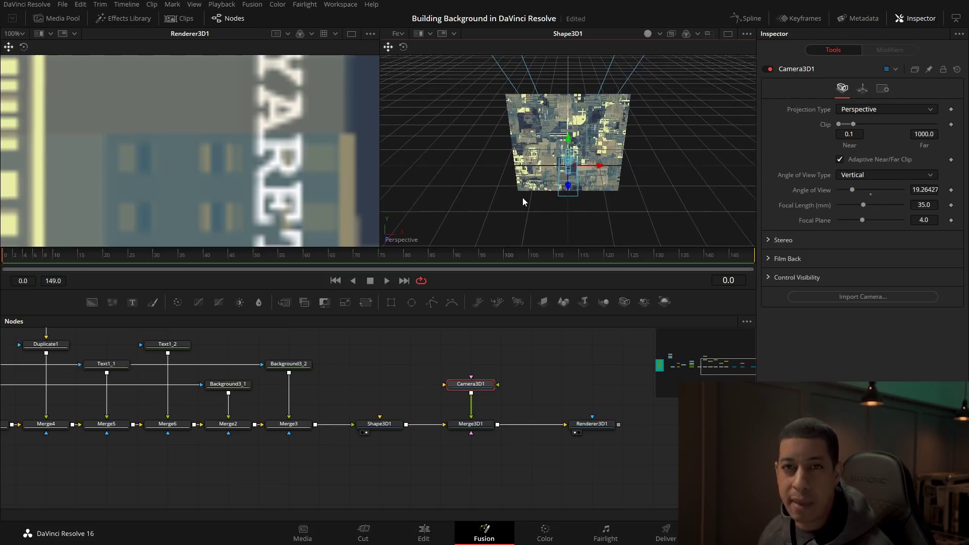
pyautogui.moveTo(527, 205); pyautogui.dragTo(510, 187)
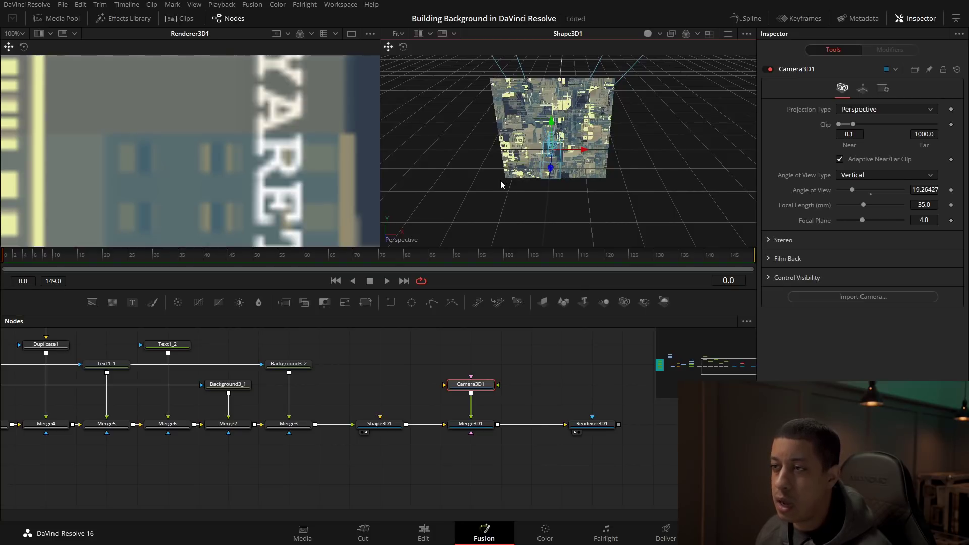
pyautogui.moveTo(562, 189); pyautogui.dragTo(611, 176)
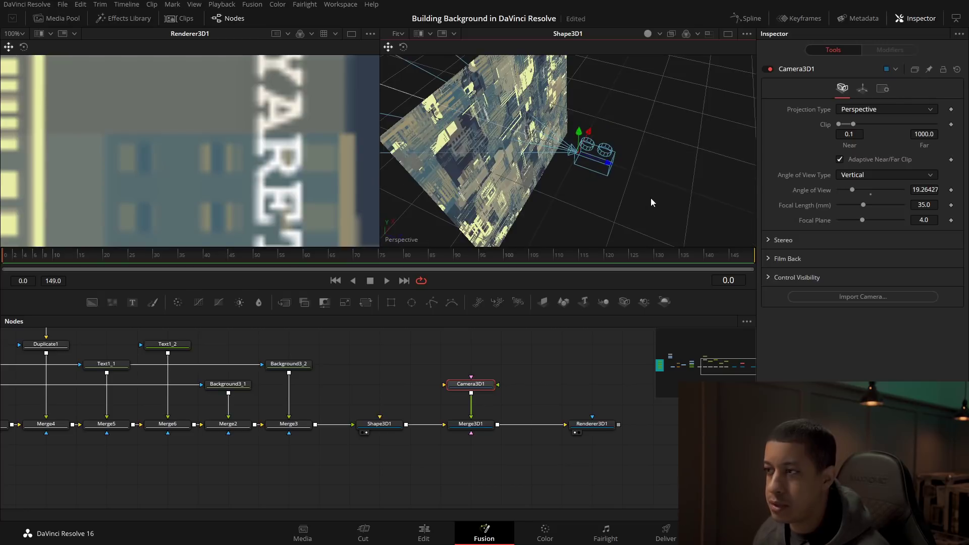
pyautogui.hotkey('ctrl', 's')
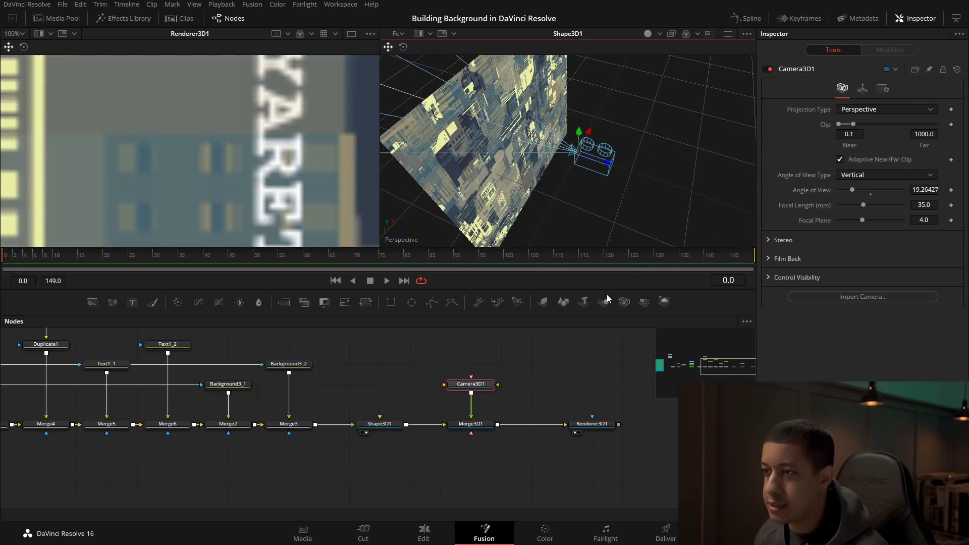
# Enlarge the viewers and pull Camera3D1 back from the plane so the render frames more of the background
pyautogui.moveTo(615, 290); pyautogui.dragTo(614, 322)
pyautogui.moveTo(607, 184); pyautogui.dragTo(794, 224)
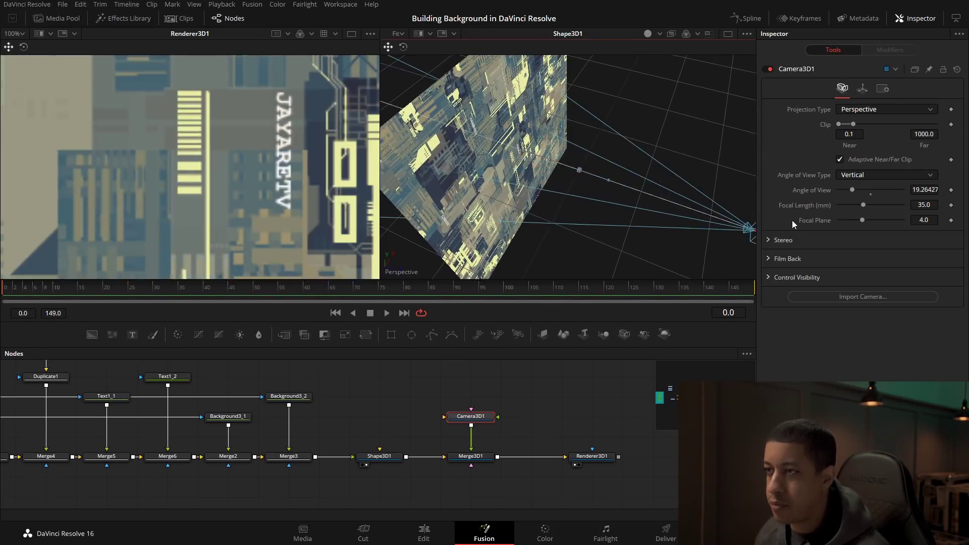
pyautogui.scroll(-3, 610, 198)
pyautogui.moveTo(654, 220); pyautogui.dragTo(705, 207)
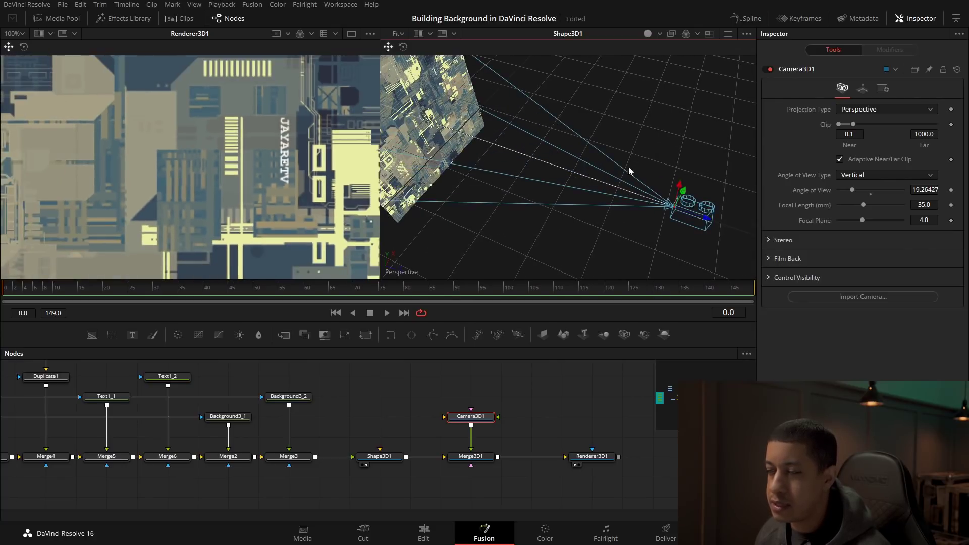
pyautogui.moveTo(615, 182); pyautogui.dragTo(549, 119)
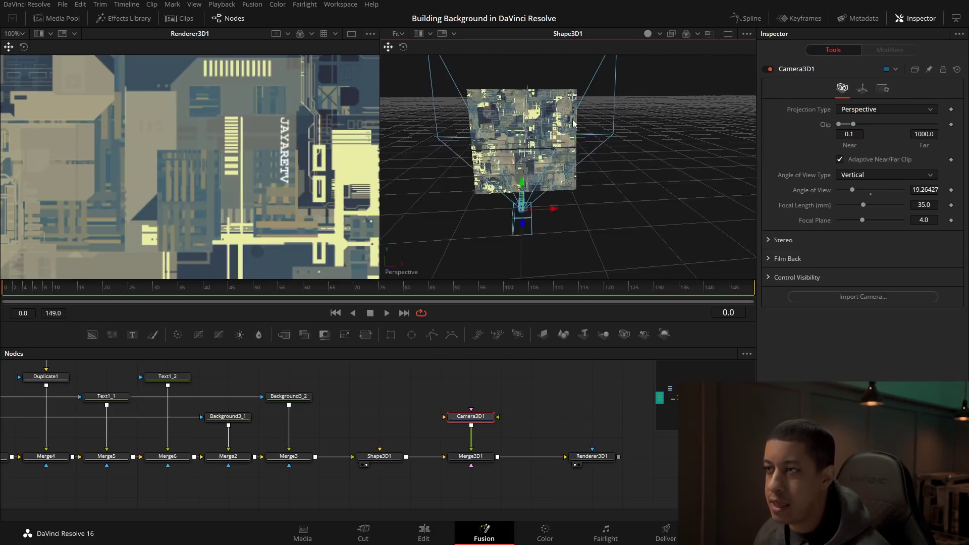
# Make room after Shape3D1 and insert a Bender 3D node between Shape3D1 and Merge3D1
pyautogui.moveTo(604, 396); pyautogui.dragTo(574, 458)
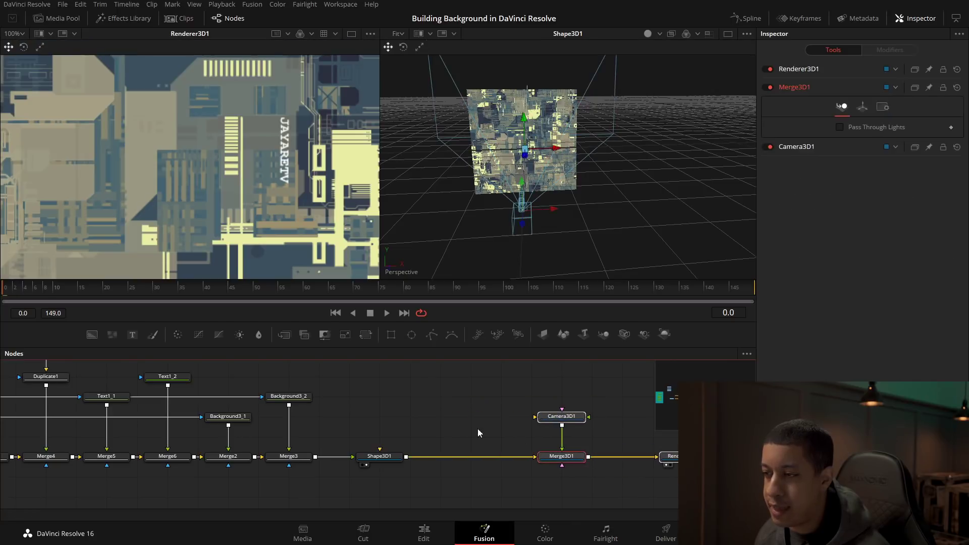
pyautogui.scroll(-1, 478, 433)
pyautogui.click(379, 439)
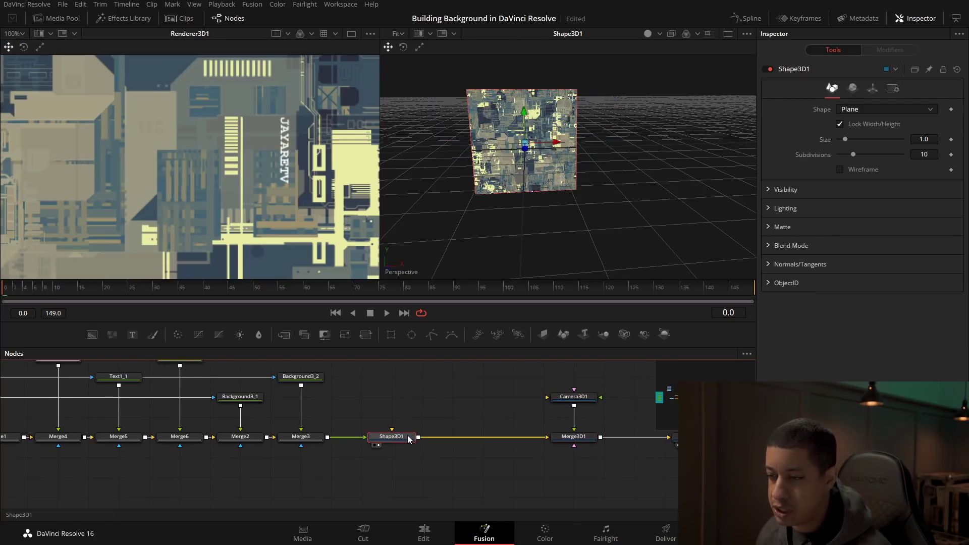
pyautogui.press('space')
pyautogui.hotkey('shift', 'space')
pyautogui.write('dup')
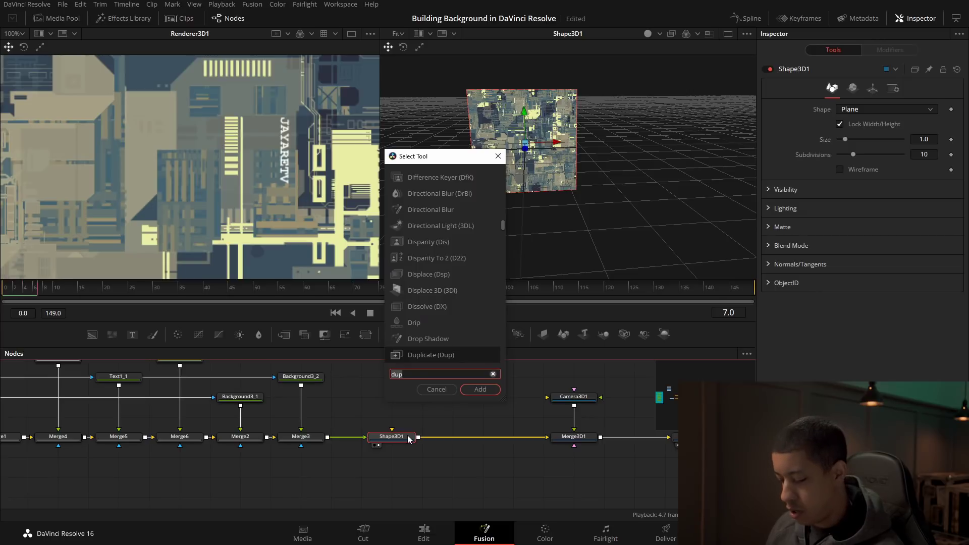
pyautogui.press('BackSpace')
pyautogui.press('BackSpace')
pyautogui.press('BackSpace')
pyautogui.write('ben')
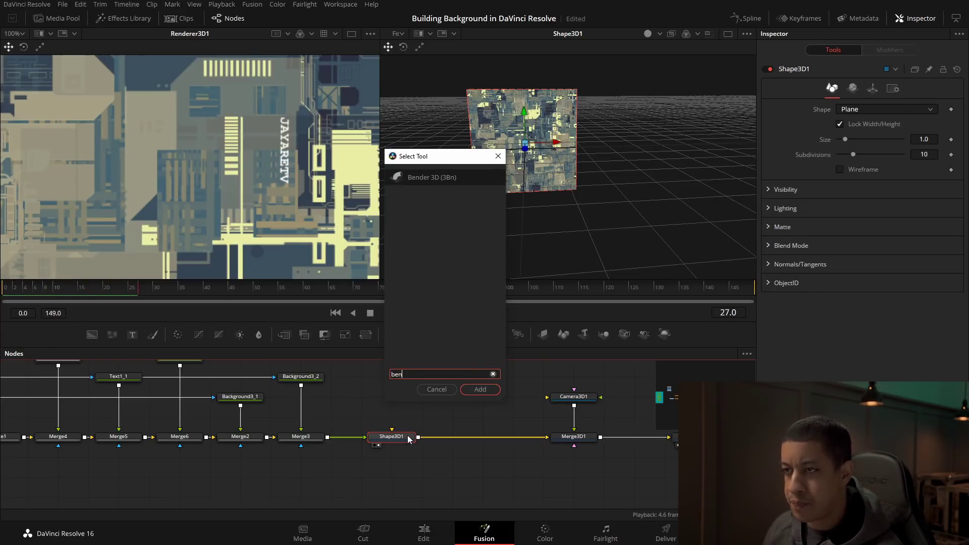
pyautogui.press('Return')
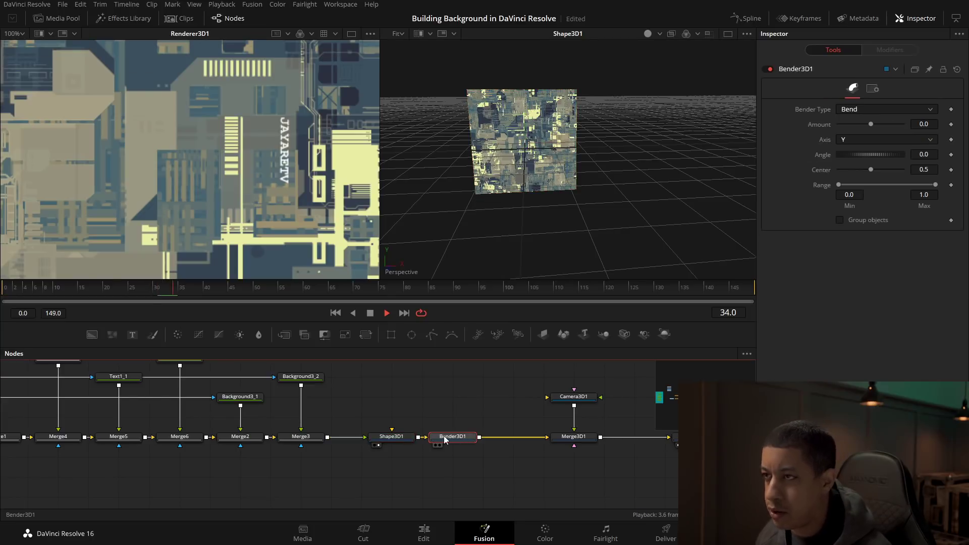
pyautogui.click(370, 314)
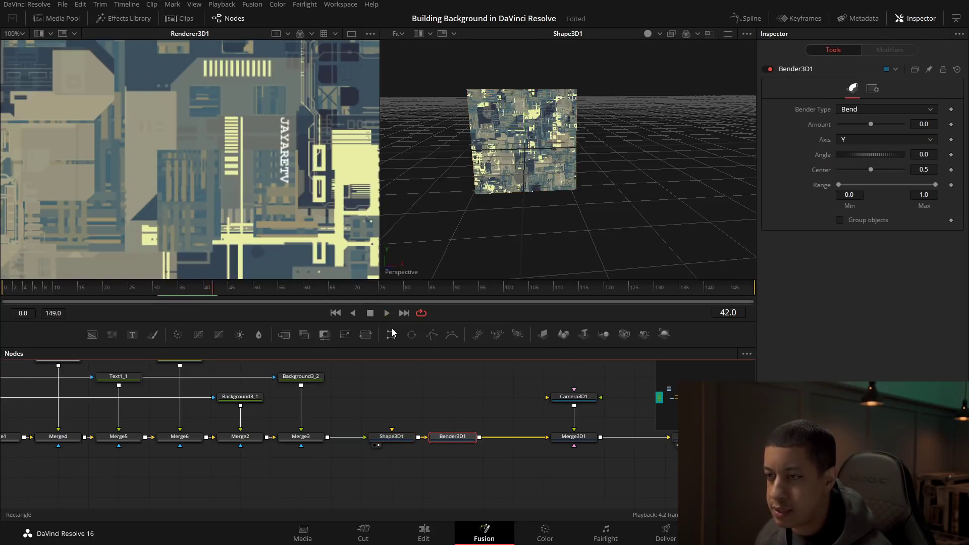
pyautogui.moveTo(467, 439); pyautogui.dragTo(497, 438)
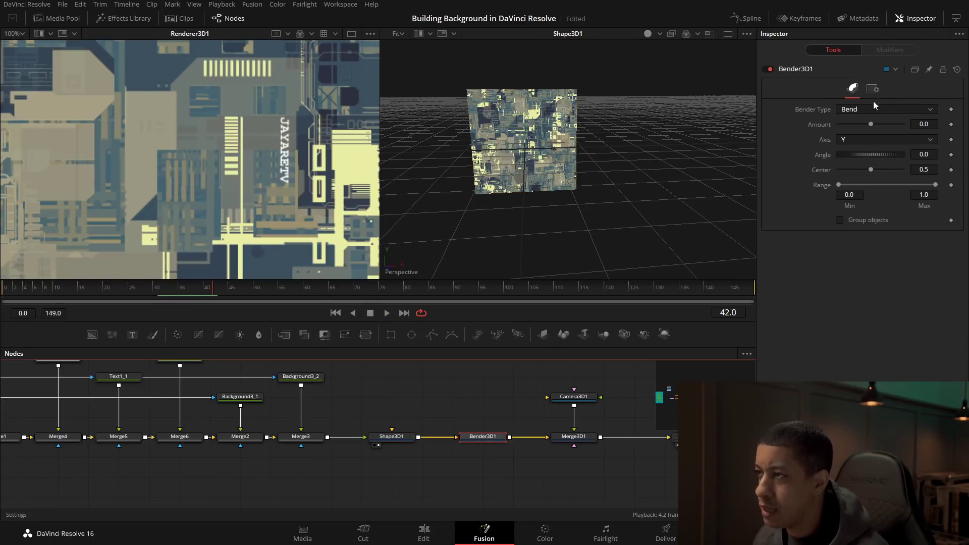
# Raise Bender3D1's Amount to 0.87 and show the node in the second viewer
pyautogui.moveTo(871, 124); pyautogui.dragTo(883, 124)
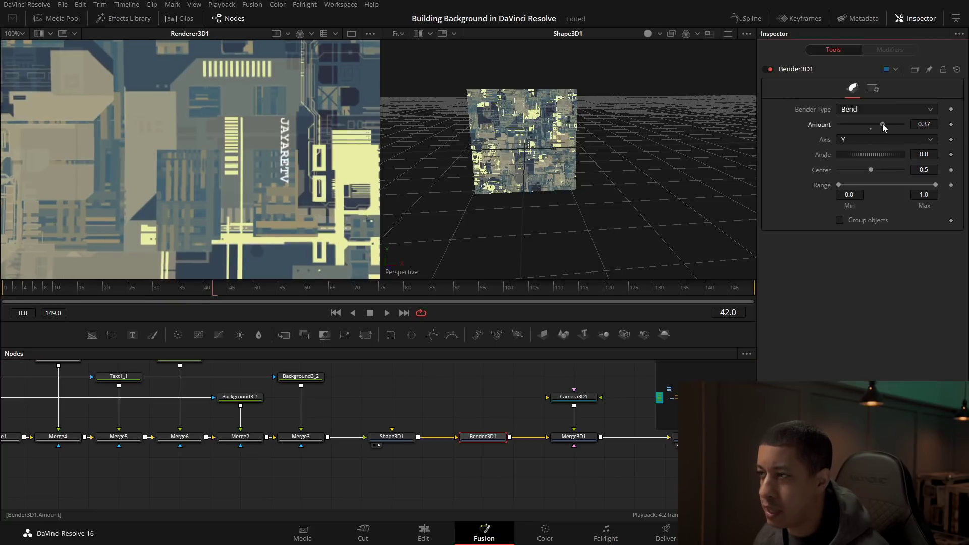
pyautogui.moveTo(531, 201); pyautogui.dragTo(651, 212)
pyautogui.moveTo(878, 126); pyautogui.dragTo(898, 124)
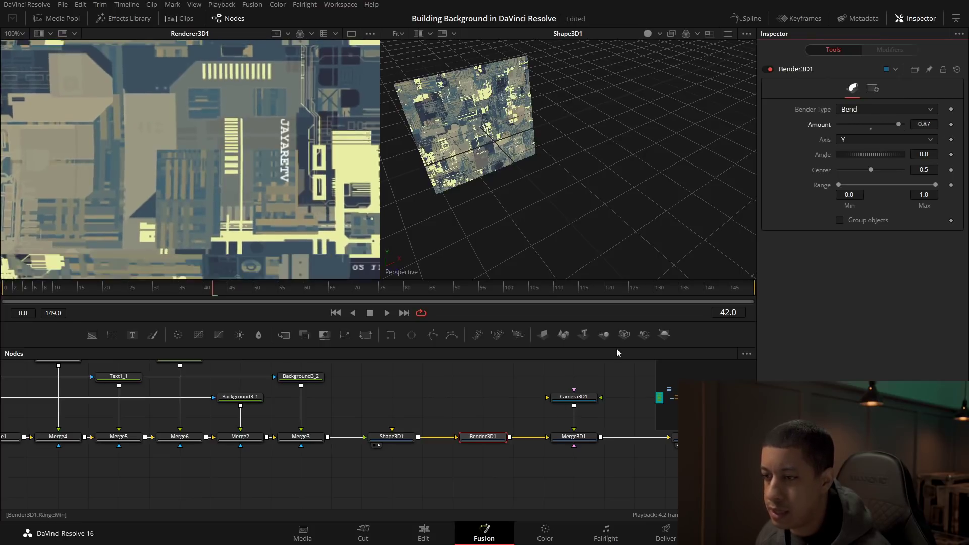
pyautogui.press('2')
# Try other bend settings on Bender3D1, including an Angle of 10.4, the Z axis and an Amount of 0.67
pyautogui.moveTo(899, 124); pyautogui.dragTo(869, 161)
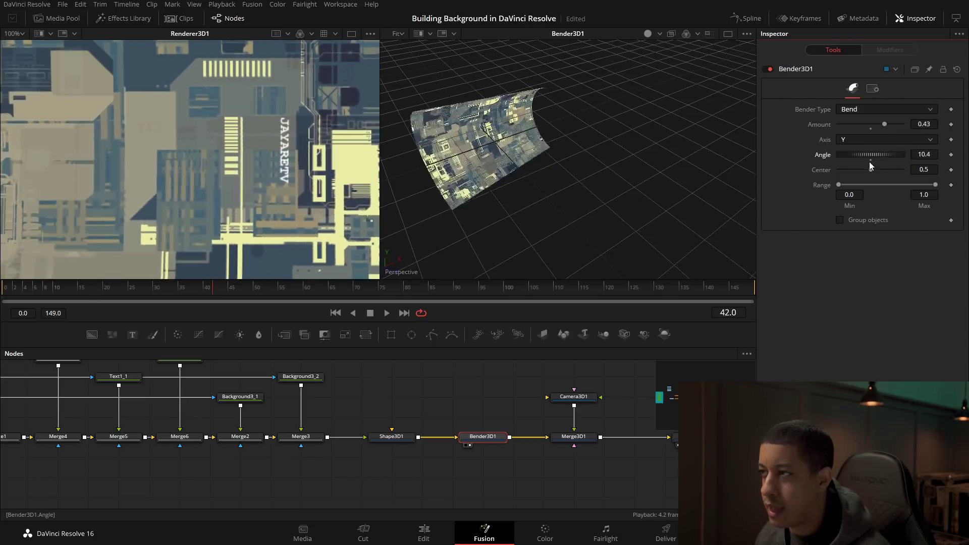
pyautogui.click(871, 161)
pyautogui.click(879, 141)
pyautogui.click(871, 154)
pyautogui.click(868, 143)
pyautogui.click(867, 174)
pyautogui.moveTo(882, 126)
pyautogui.mouseDown()
pyautogui.moveTo(861, 126)
pyautogui.moveTo(892, 126)
pyautogui.mouseUp()
# Curve the plane around the X axis with Bender3D1, using an Amount of -0.23 and an Angle of 268.7
pyautogui.click(873, 140)
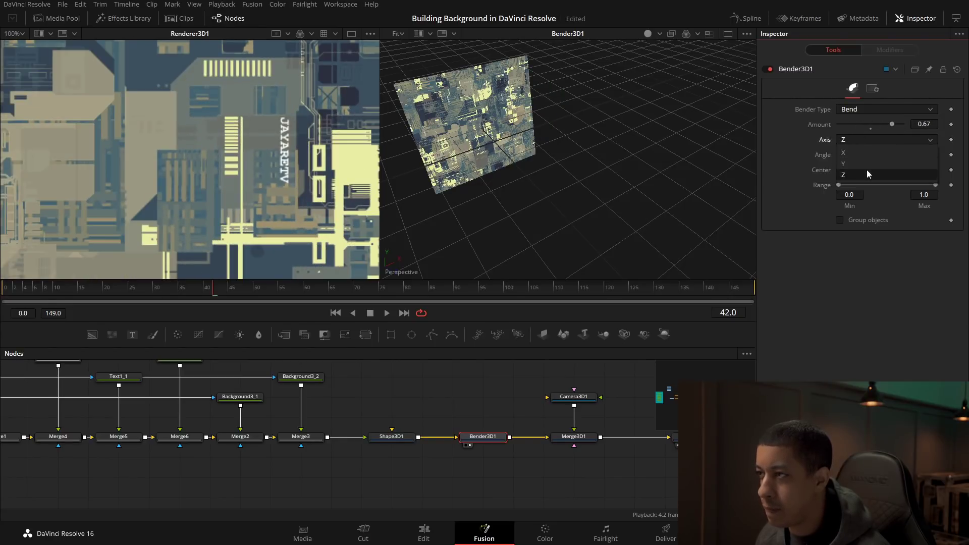
pyautogui.click(868, 153)
pyautogui.moveTo(892, 126); pyautogui.dragTo(940, 158)
pyautogui.moveTo(877, 125); pyautogui.dragTo(857, 153)
pyautogui.moveTo(542, 122); pyautogui.dragTo(624, 192)
pyautogui.moveTo(882, 124); pyautogui.dragTo(862, 125)
pyautogui.moveTo(654, 190); pyautogui.dragTo(536, 165)
# Bring the whole rendered frame into view and show Merge3D1 in the second viewer
pyautogui.scroll(-4, 201, 132)
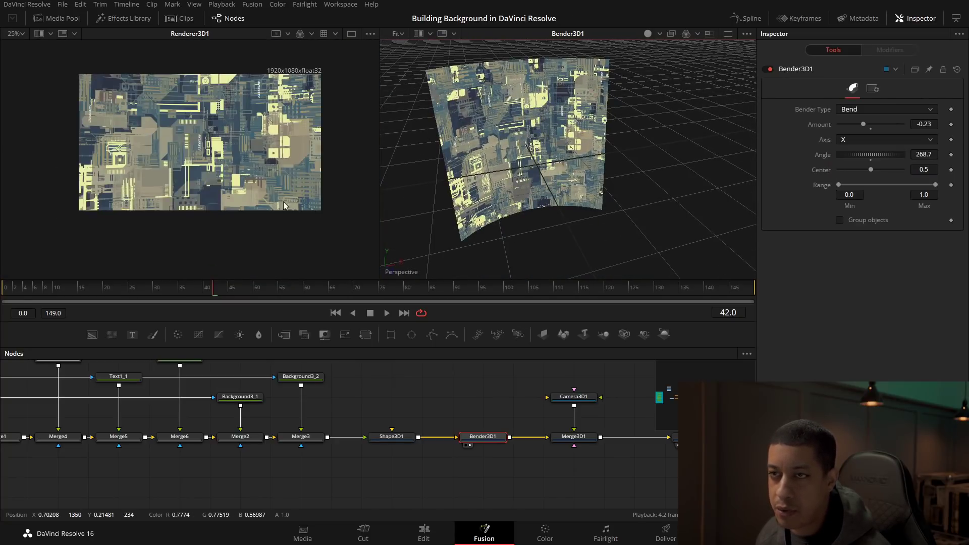
pyautogui.scroll(-5, 513, 174)
pyautogui.scroll(-5, 526, 172)
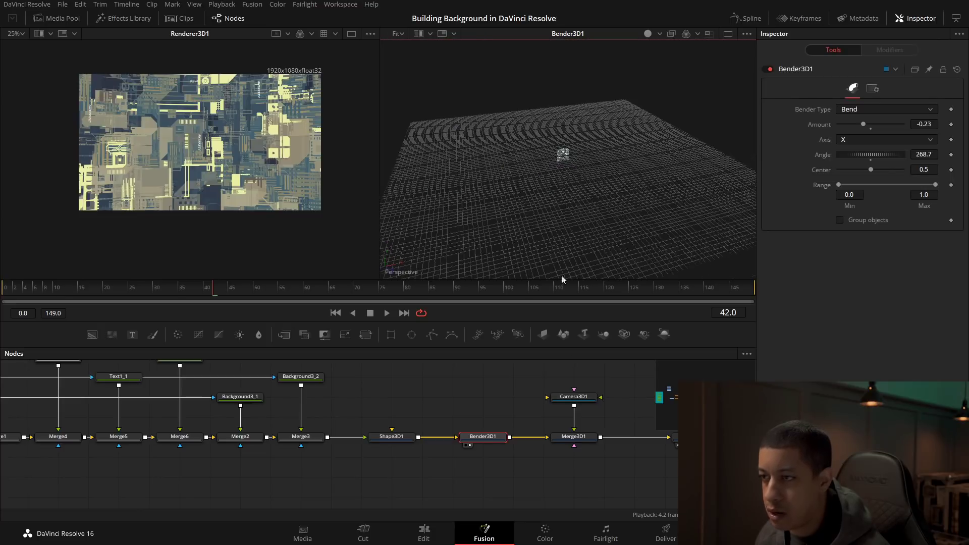
pyautogui.click(561, 446)
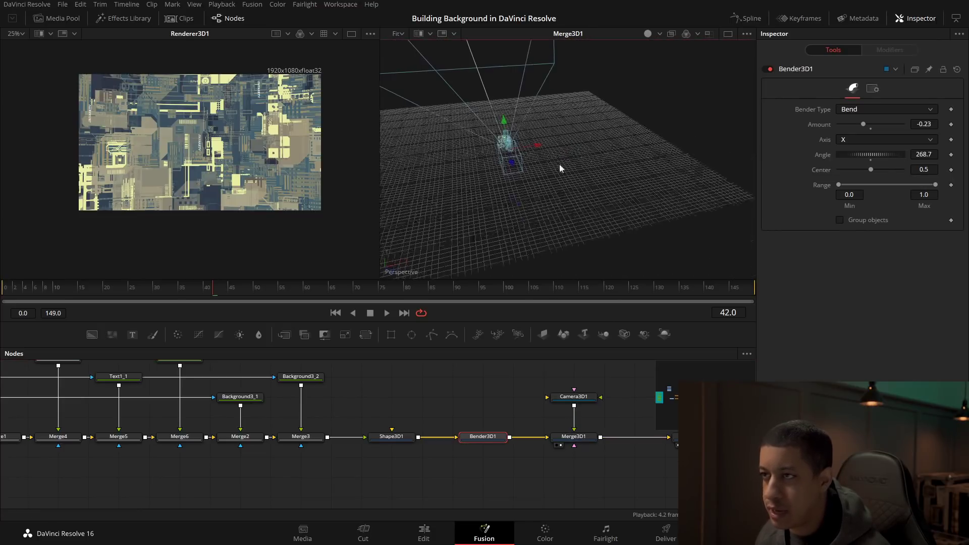
# Tilt the Shape3D1 plane about -30.6 degrees around its X axis
pyautogui.scroll(4, 546, 159)
pyautogui.scroll(-4, 516, 133)
pyautogui.moveTo(511, 130); pyautogui.dragTo(596, 227)
pyautogui.scroll(3, 547, 205)
pyautogui.click(391, 436)
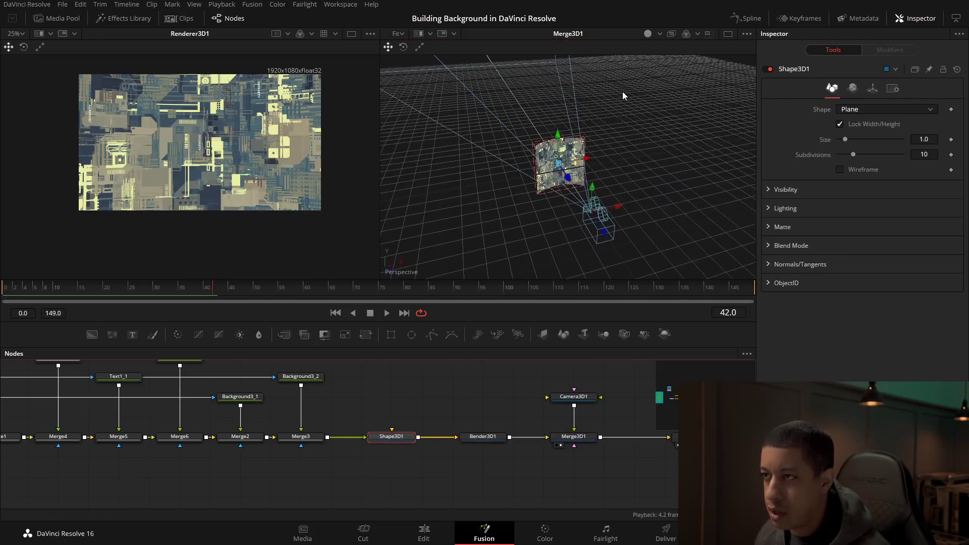
pyautogui.moveTo(576, 134); pyautogui.dragTo(594, 110)
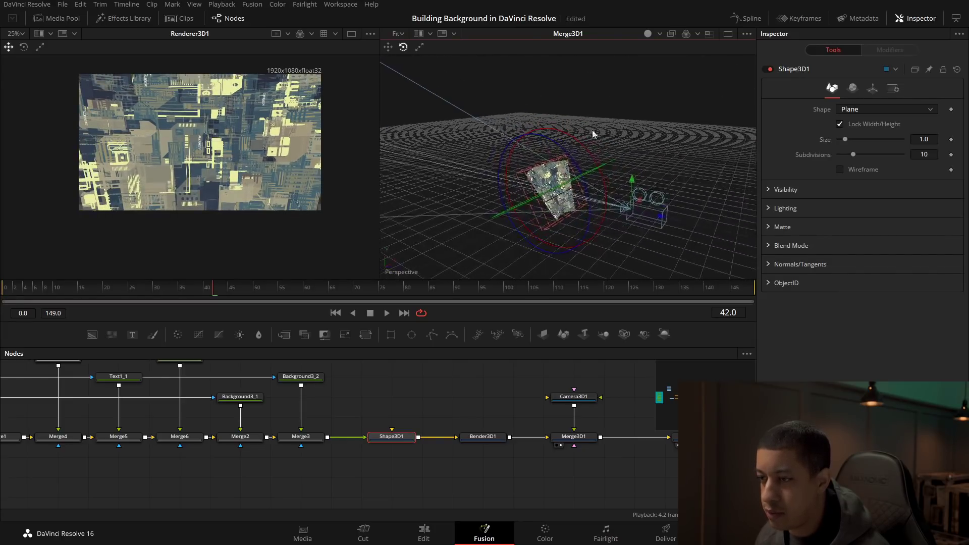
# On Bender3D1, set the bend Angle to 245.2 and the Amount to -0.36
pyautogui.click(469, 439)
pyautogui.moveTo(877, 151); pyautogui.dragTo(873, 159)
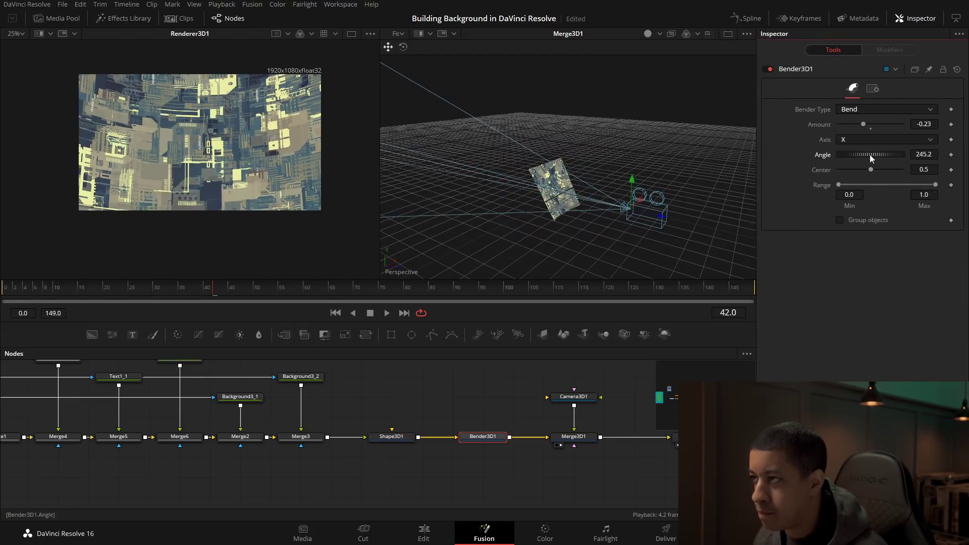
pyautogui.moveTo(866, 124); pyautogui.dragTo(862, 125)
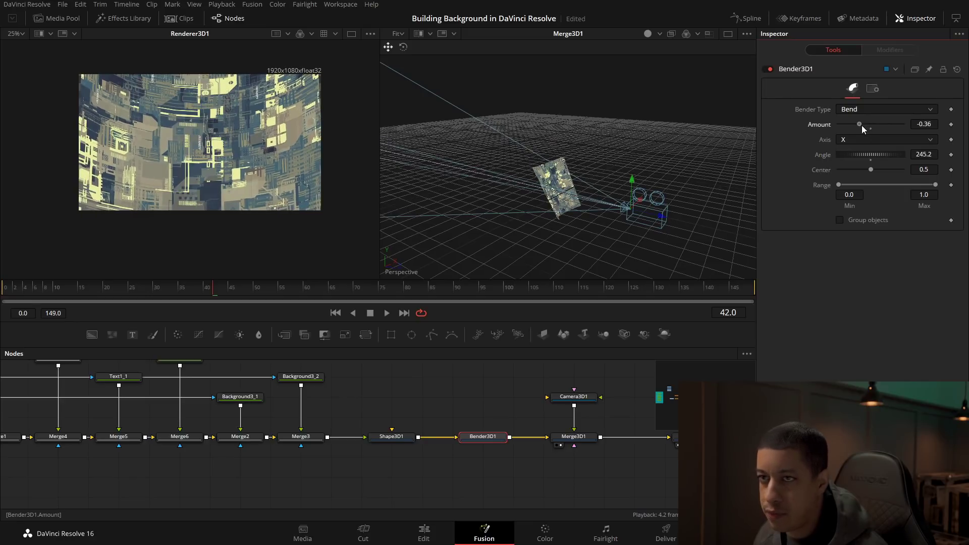
pyautogui.moveTo(544, 138); pyautogui.dragTo(570, 144)
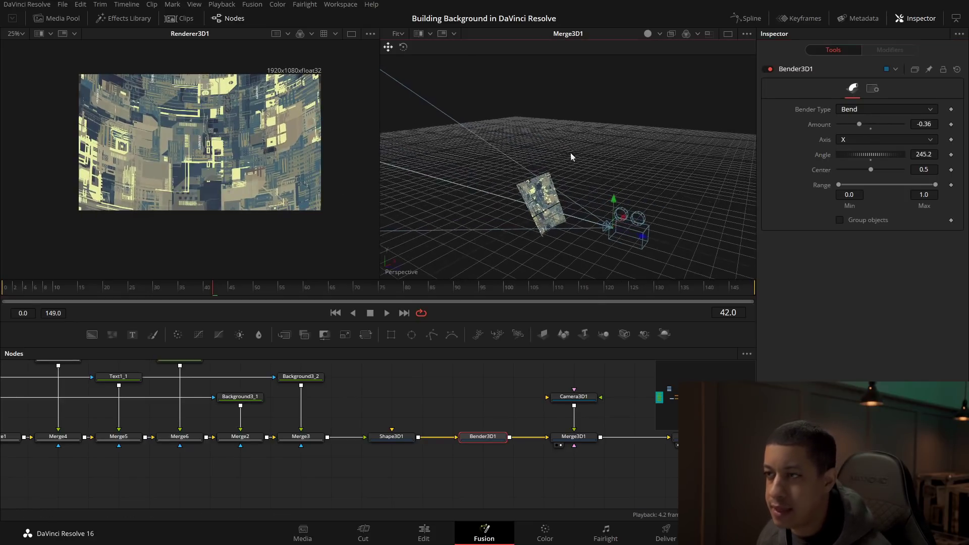
pyautogui.scroll(5, 534, 204)
pyautogui.scroll(-4, 533, 204)
pyautogui.moveTo(530, 236); pyautogui.dragTo(488, 175)
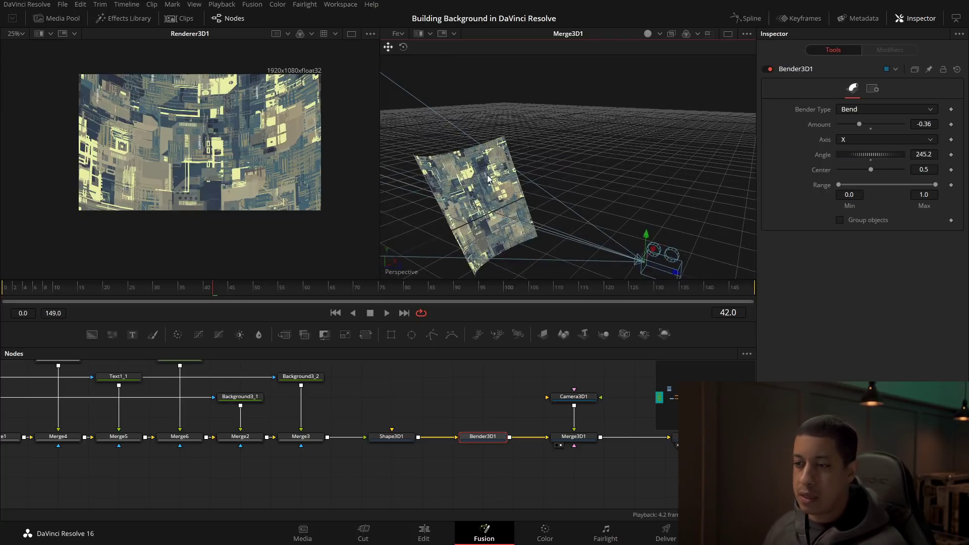
# Rearrange the node graph by moving Bender3D1 below and Shape3D1 above the main node row
pyautogui.click(392, 436)
pyautogui.moveTo(489, 439); pyautogui.dragTo(487, 479)
pyautogui.click(486, 477)
pyautogui.moveTo(397, 436); pyautogui.dragTo(398, 396)
pyautogui.click(399, 398)
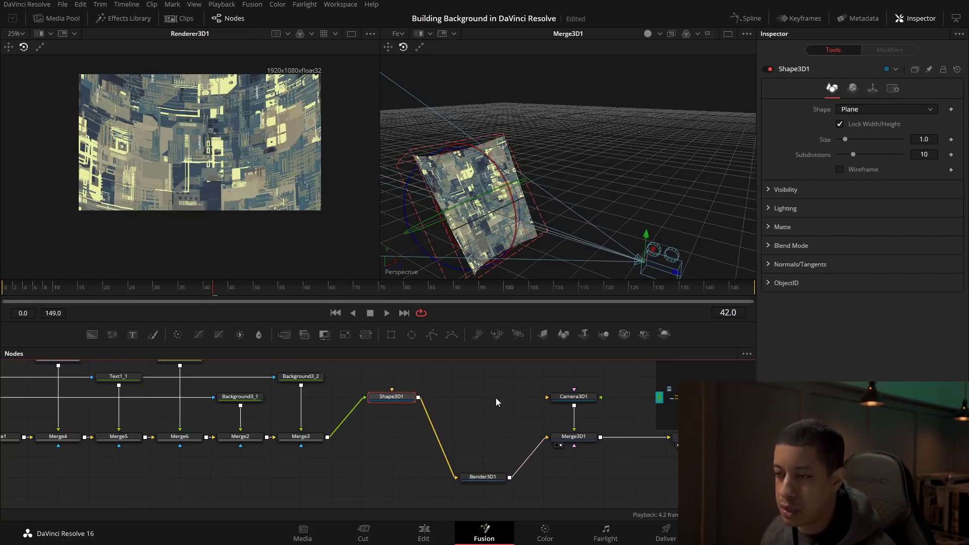
# Insert a Duplicate 3D node between Shape3D1 and Bender3D1
pyautogui.hotkey('shift', 'space')
pyautogui.write('ben')
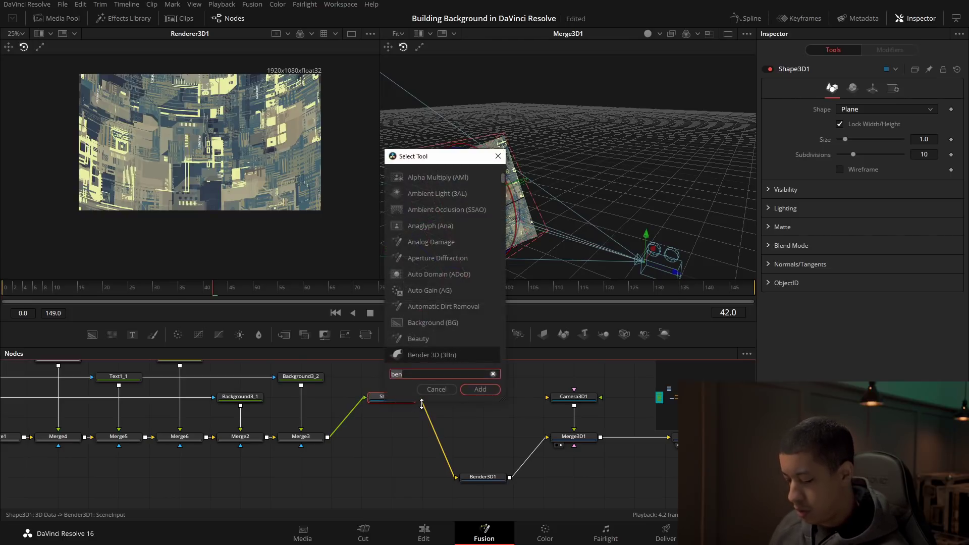
pyautogui.press('BackSpace')
pyautogui.press('BackSpace')
pyautogui.press('BackSpace')
pyautogui.write('du')
pyautogui.press('Down')
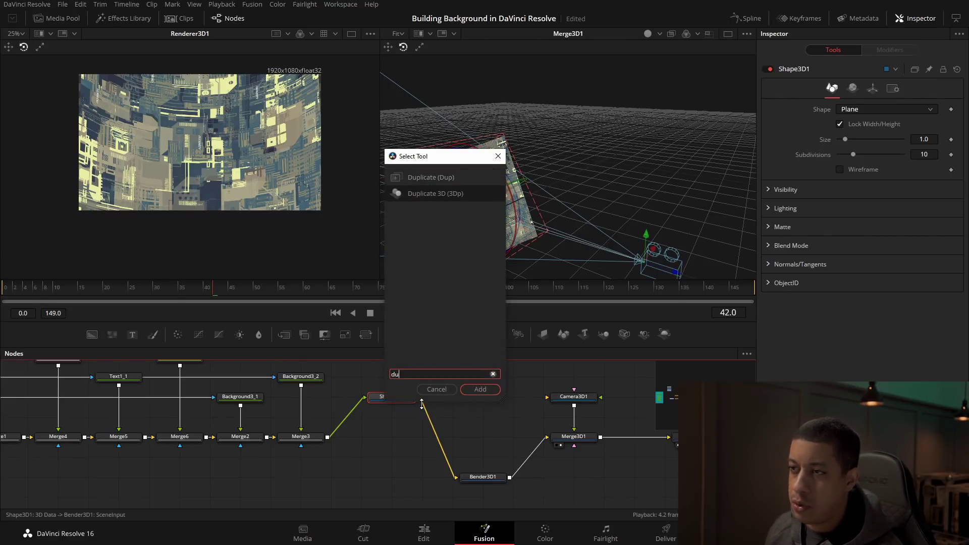
pyautogui.press('Return')
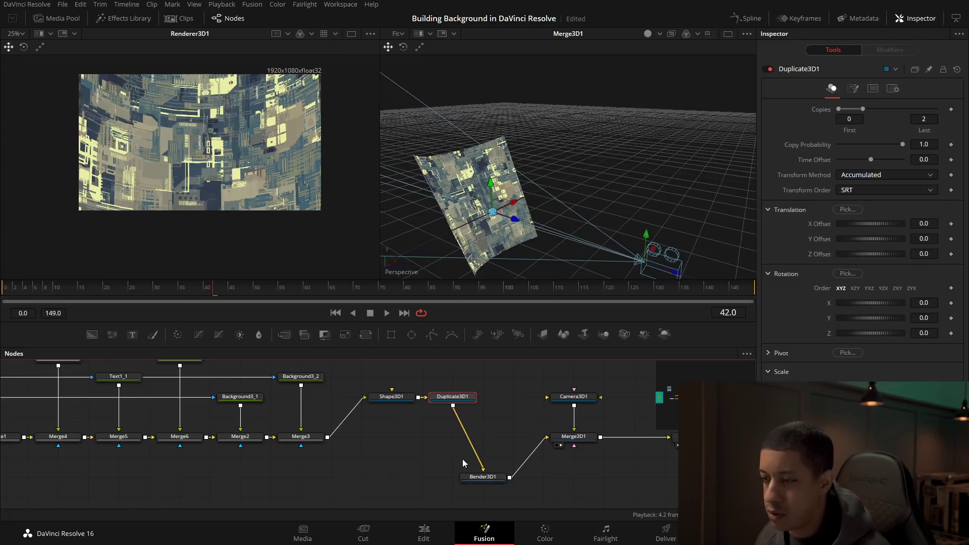
# Show Duplicate3D1 in the 3D viewer and set its X Offset to 1.0 so the copies tile side by side
pyautogui.moveTo(455, 400); pyautogui.dragTo(563, 251)
pyautogui.moveTo(605, 205); pyautogui.dragTo(621, 177)
pyautogui.click(923, 224)
pyautogui.write('1')
pyautogui.press('Tab')
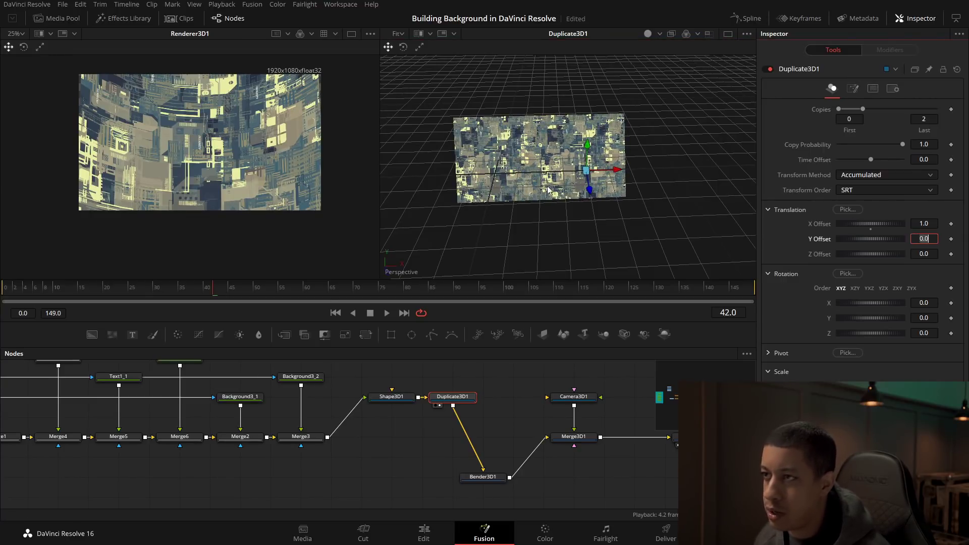
pyautogui.scroll(5, 557, 183)
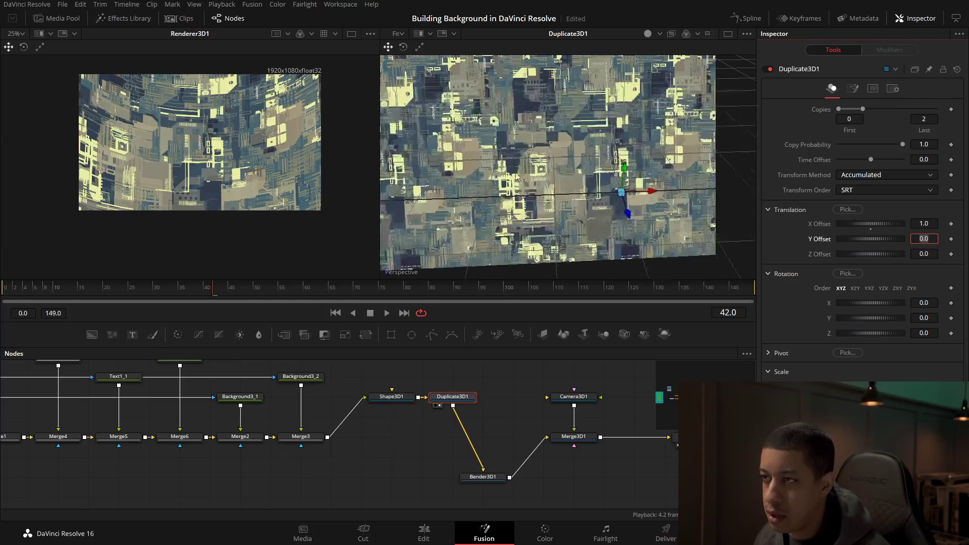
pyautogui.scroll(3, 526, 121)
pyautogui.moveTo(526, 122)
pyautogui.mouseDown()
pyautogui.moveTo(512, 143)
pyautogui.moveTo(533, 128)
pyautogui.mouseUp()
pyautogui.hotkey('ctrl', 's')
pyautogui.scroll(-3, 615, 154)
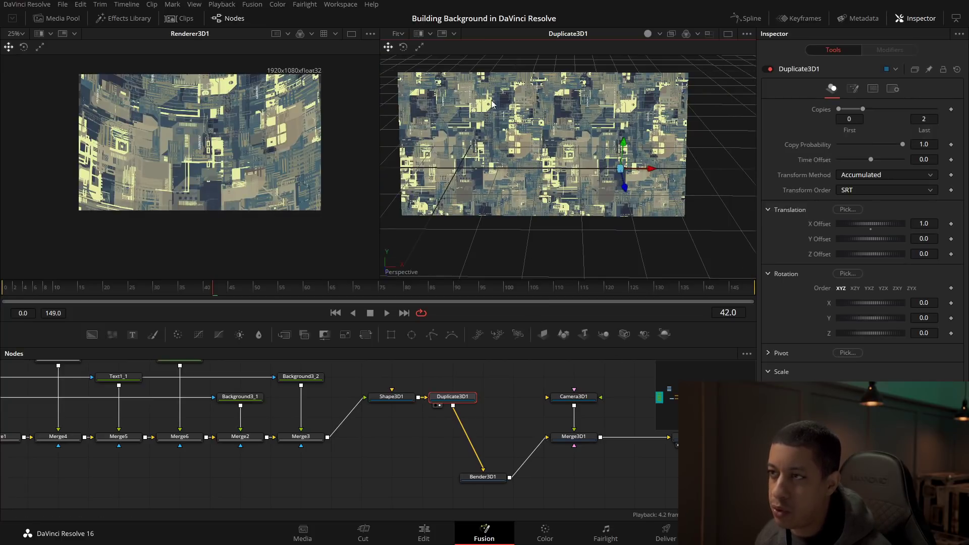
pyautogui.moveTo(392, 375); pyautogui.dragTo(456, 375)
pyautogui.click(504, 415)
pyautogui.click(466, 392)
pyautogui.hotkey('shift', 'space')
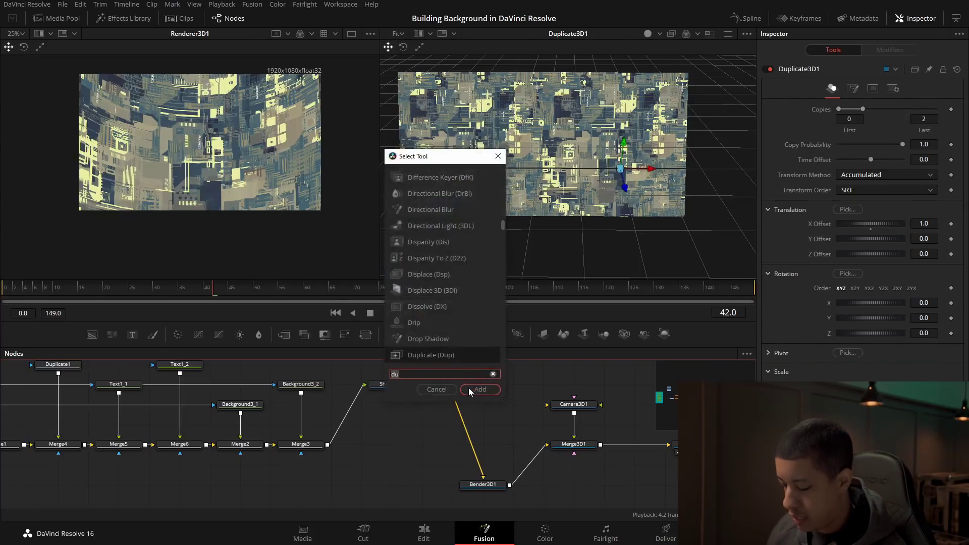
pyautogui.write('du')
pyautogui.click(479, 389)
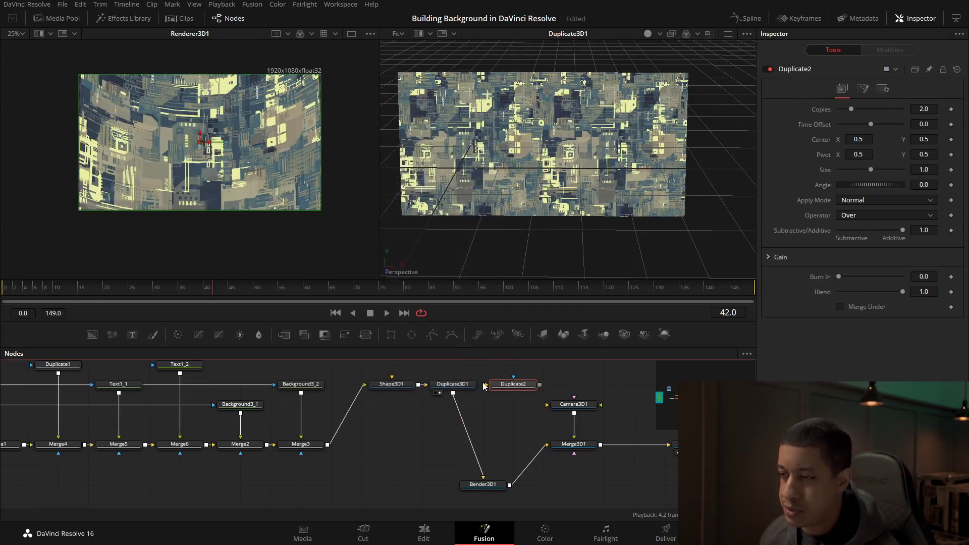
pyautogui.press('Delete')
# Insert a second Duplicate 3D node after Duplicate3D1 and offset its copies about -0.3 on Y
pyautogui.click(447, 386)
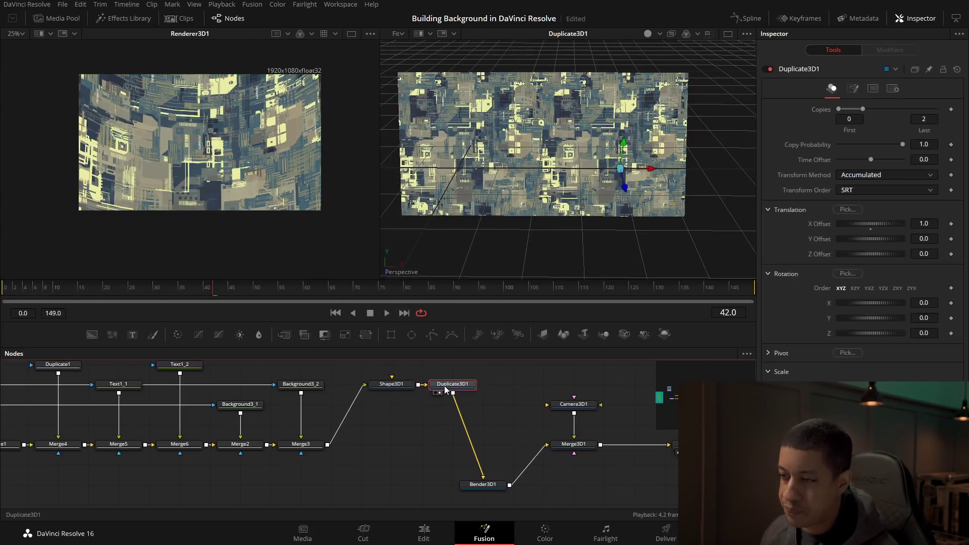
pyautogui.hotkey('shift', 'space')
pyautogui.write('du')
pyautogui.press('Down')
pyautogui.press('Return')
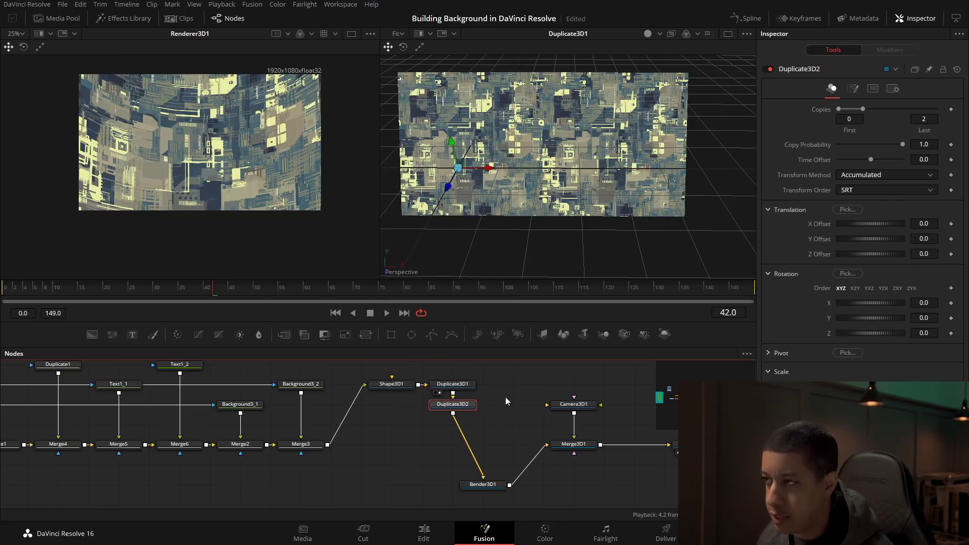
pyautogui.moveTo(458, 147); pyautogui.dragTo(461, 217)
pyautogui.moveTo(461, 252); pyautogui.dragTo(552, 247)
pyautogui.moveTo(487, 244); pyautogui.dragTo(555, 194)
# Reset the Shape3D1 plane's X rotation to 0.0 in its transform settings
pyautogui.click(397, 387)
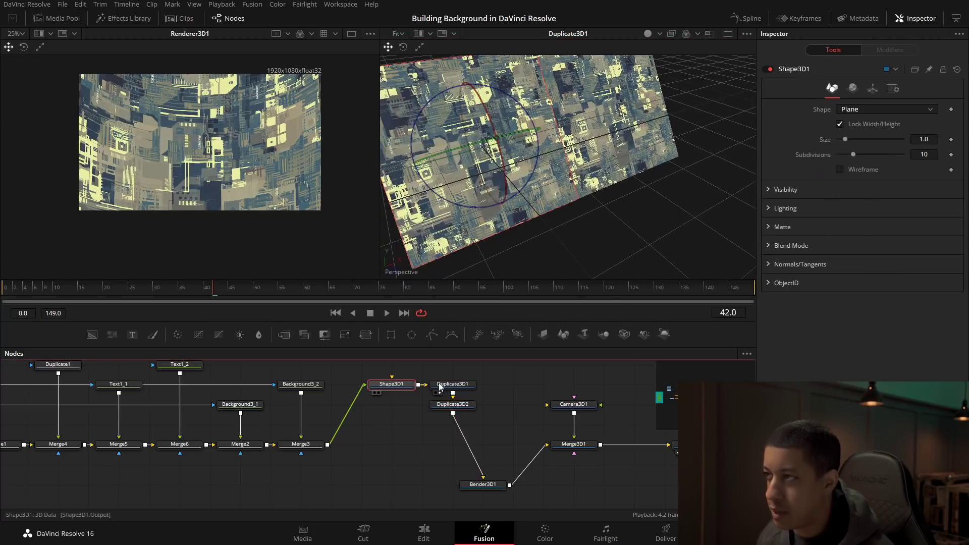
pyautogui.click(872, 88)
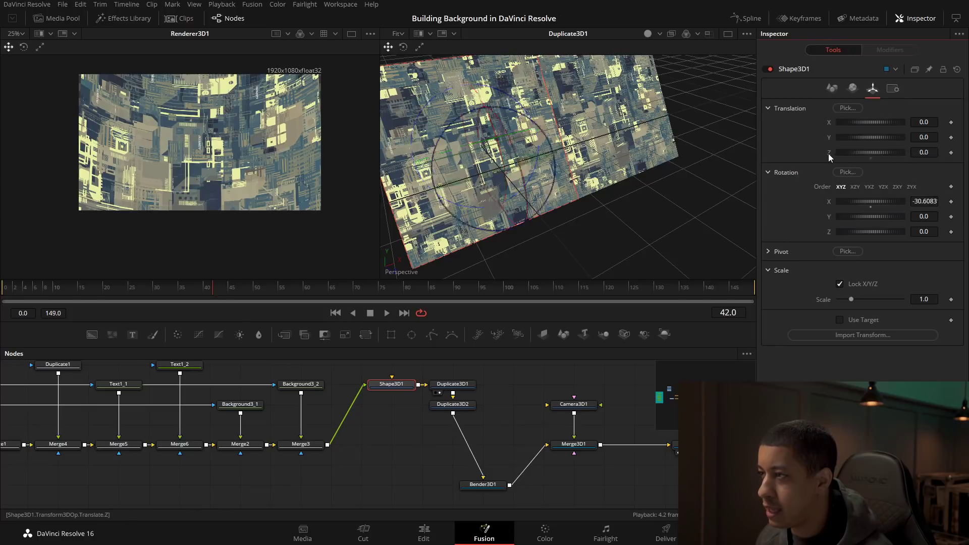
pyautogui.doubleClick(829, 152)
pyautogui.doubleClick(829, 202)
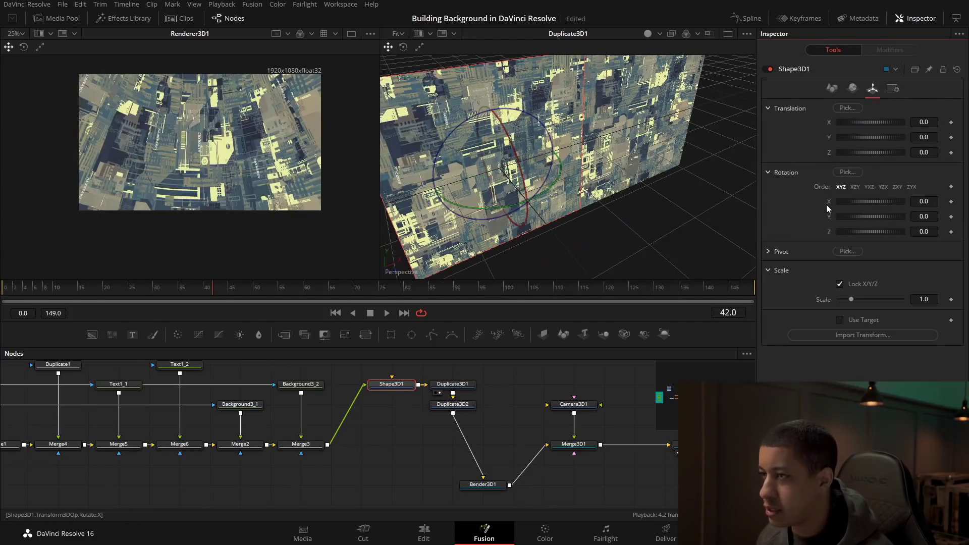
# Show Duplicate3D2 in the 3D viewer and set its Y Offset to -1.0 to stack the rows edge to edge
pyautogui.click(452, 404)
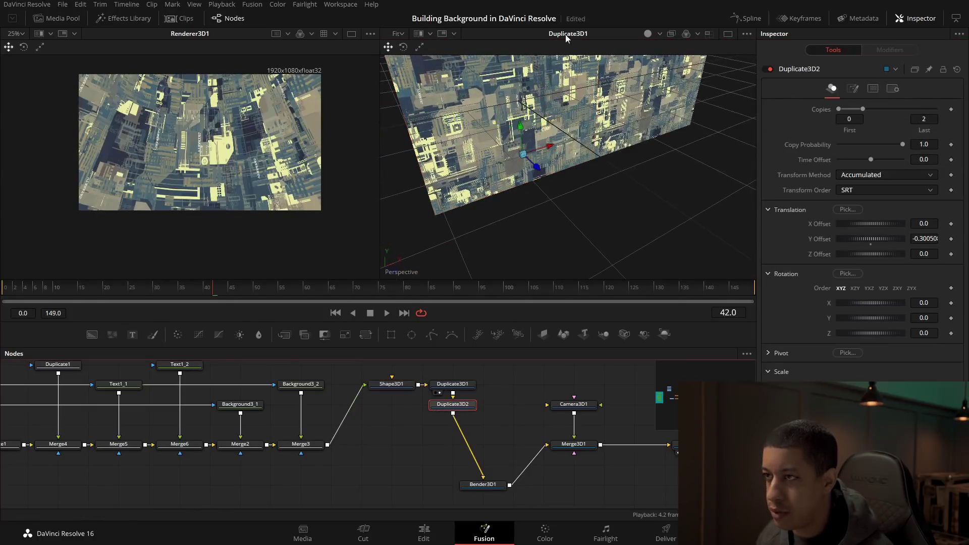
pyautogui.moveTo(520, 126); pyautogui.dragTo(519, 206)
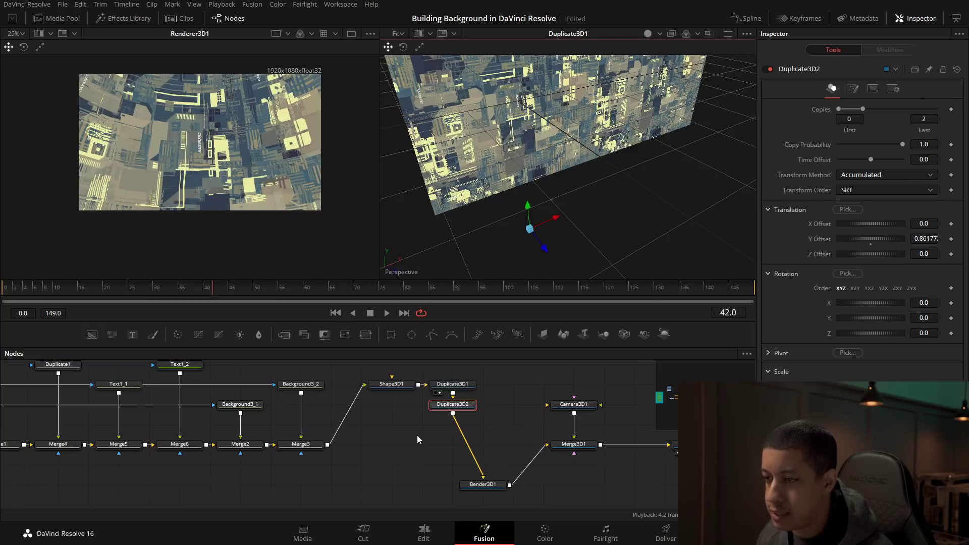
pyautogui.press('2')
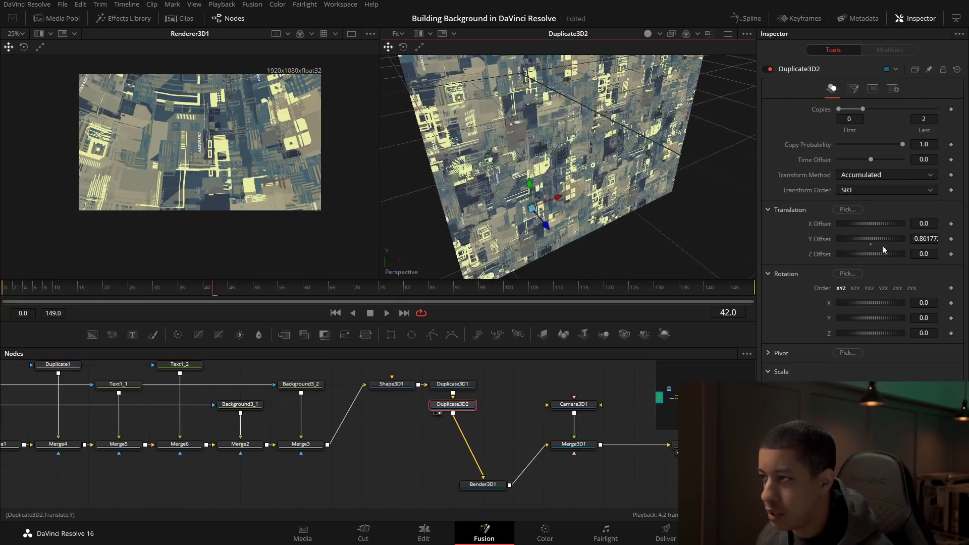
pyautogui.doubleClick(936, 241)
pyautogui.write('-1')
pyautogui.press('Tab')
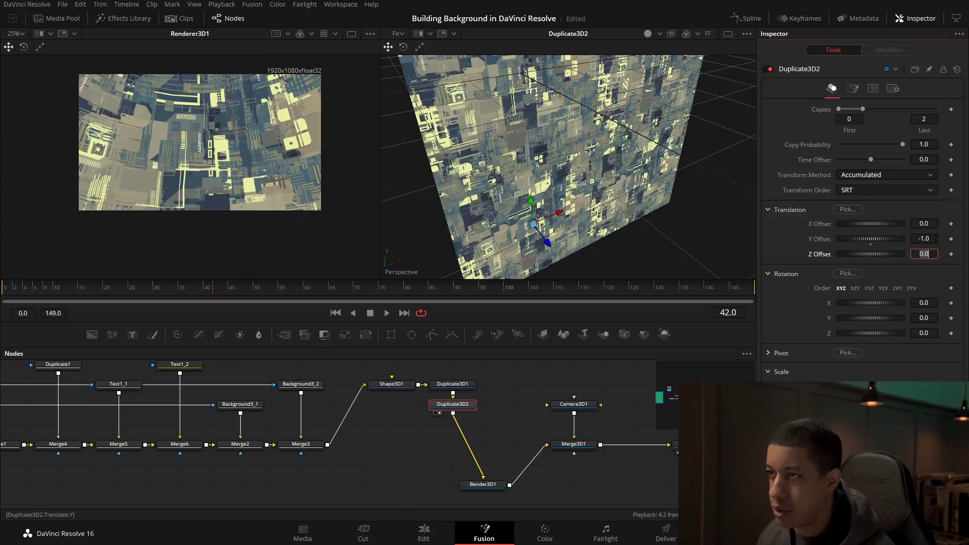
pyautogui.moveTo(628, 219); pyautogui.dragTo(569, 150)
pyautogui.click(461, 409)
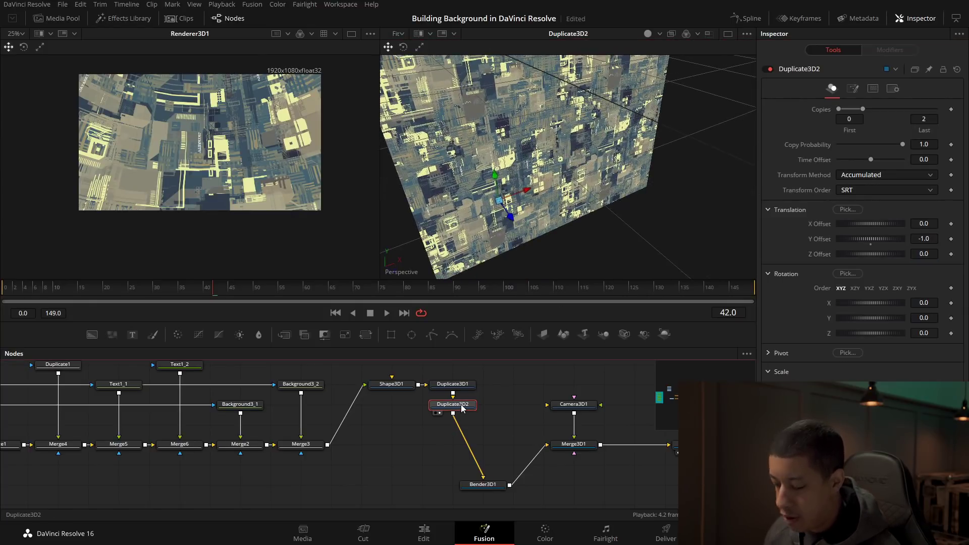
pyautogui.hotkey('shift', 'space')
pyautogui.write('tran')
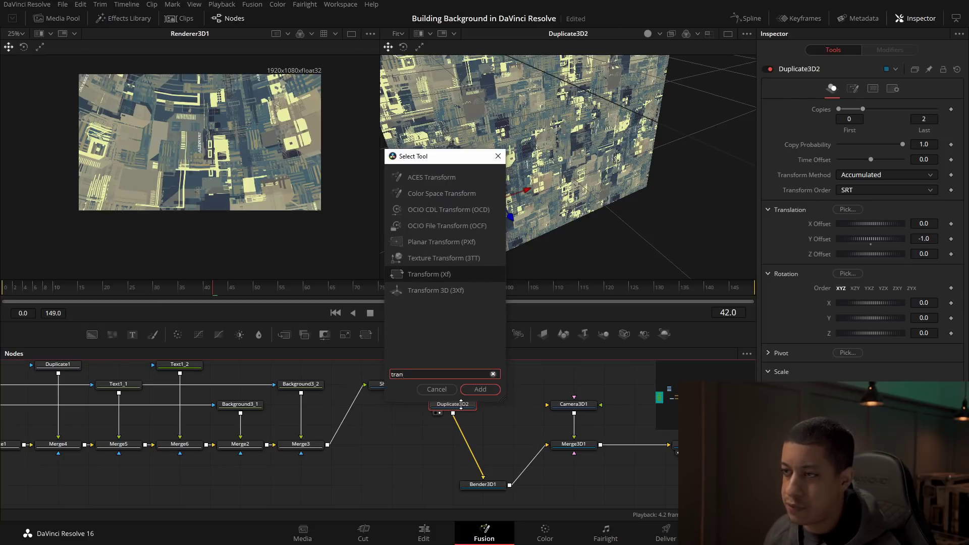
pyautogui.press('Return')
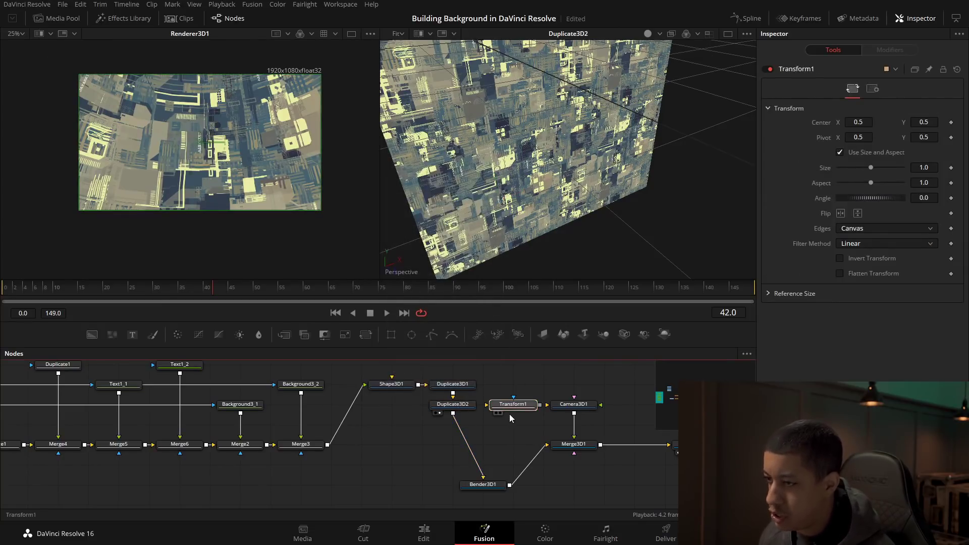
pyautogui.press('Delete')
# Insert a Transform 3D node between Duplicate3D2 and Bender3D1
pyautogui.click(471, 406)
pyautogui.hotkey('shift', 'space')
pyautogui.write('tran')
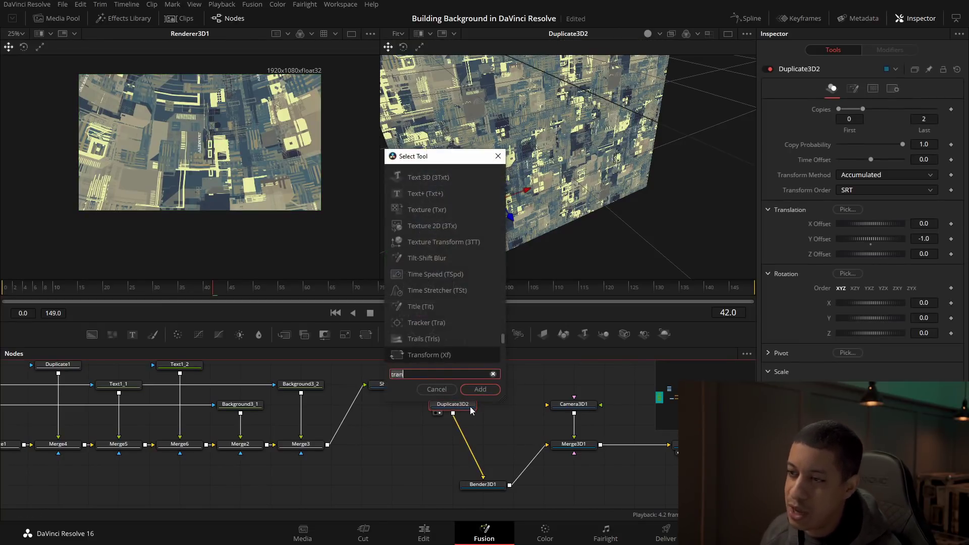
pyautogui.write('tran')
pyautogui.press('Down')
pyautogui.press('Return')
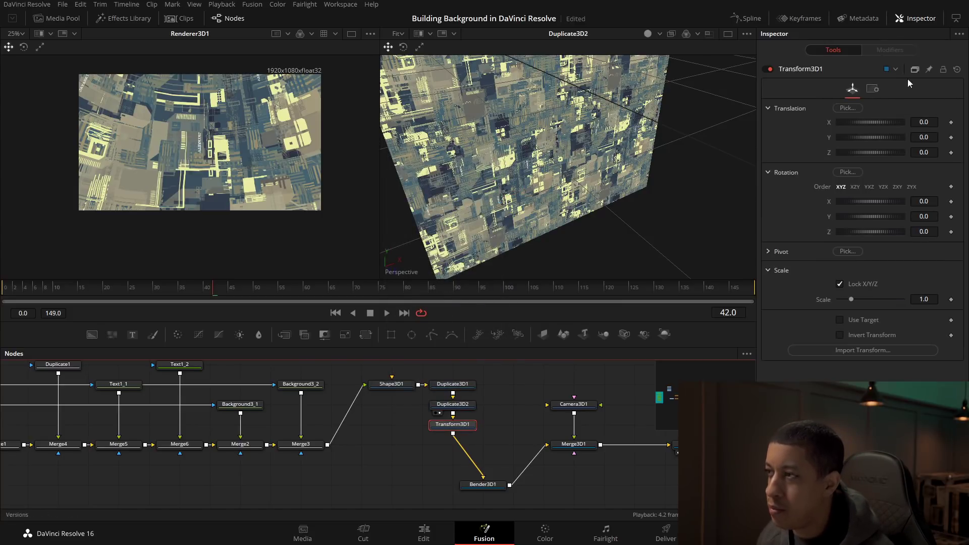
# Show Transform3D1 in the 3D viewer and nudge the tiled planes to about 0.009 on Y
pyautogui.scroll(-5, 655, 179)
pyautogui.moveTo(534, 94)
pyautogui.mouseDown()
pyautogui.moveTo(535, 29)
pyautogui.moveTo(532, 99)
pyautogui.mouseUp()
pyautogui.moveTo(451, 425); pyautogui.dragTo(559, 126)
pyautogui.moveTo(534, 96)
pyautogui.mouseDown()
pyautogui.moveTo(535, 85)
pyautogui.moveTo(535, 123)
pyautogui.moveTo(535, 79)
pyautogui.mouseUp()
# Show Bender3D1 in the 3D viewer, enable Group objects and set the bend Angle to 263.5
pyautogui.moveTo(492, 482); pyautogui.dragTo(552, 215)
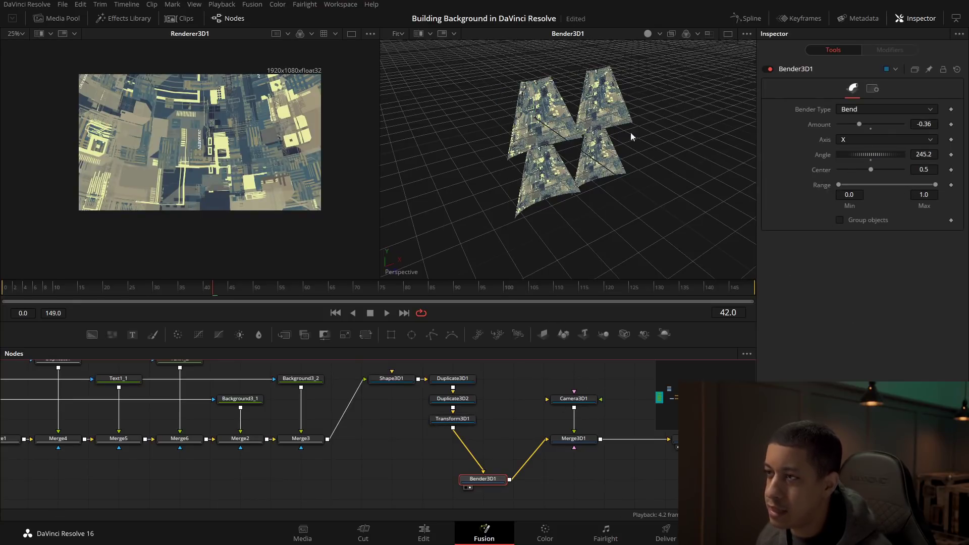
pyautogui.click(868, 222)
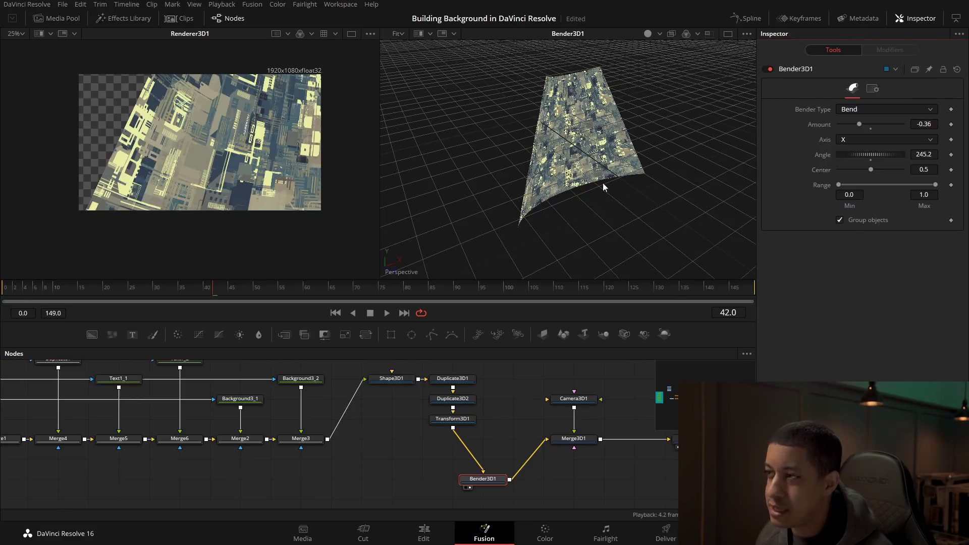
pyautogui.moveTo(866, 156); pyautogui.dragTo(873, 159)
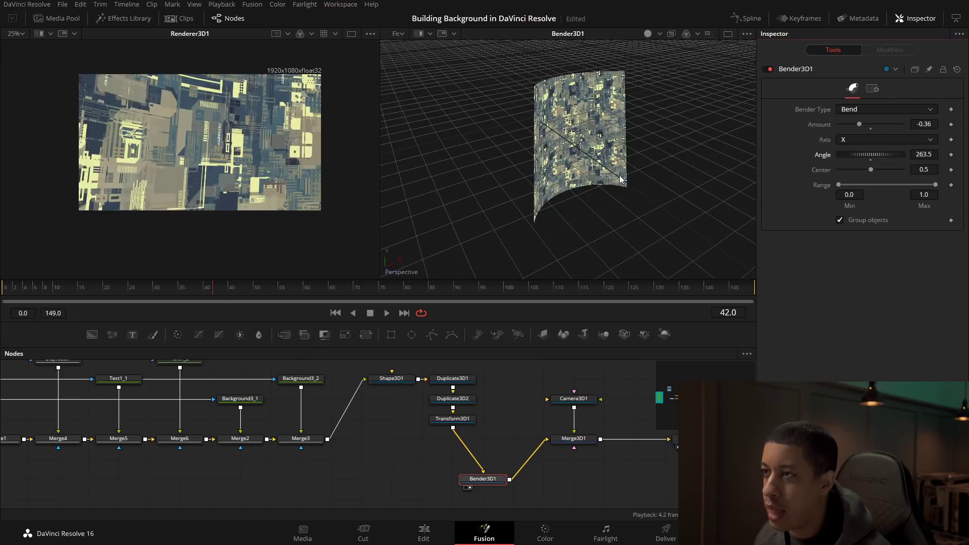
pyautogui.scroll(-2, 557, 267)
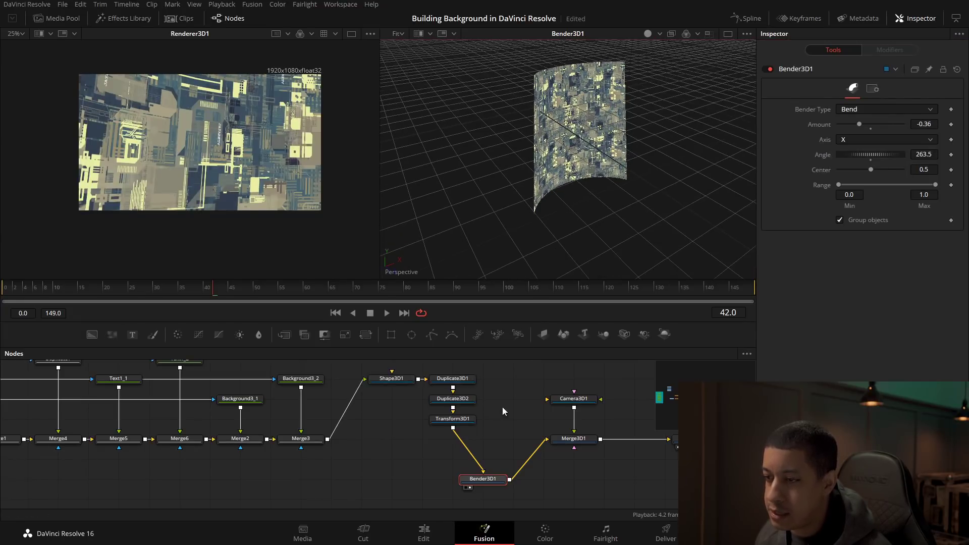
# Rotate the tiled planes with Transform3D1 to about -30 degrees around the X axis
pyautogui.click(462, 421)
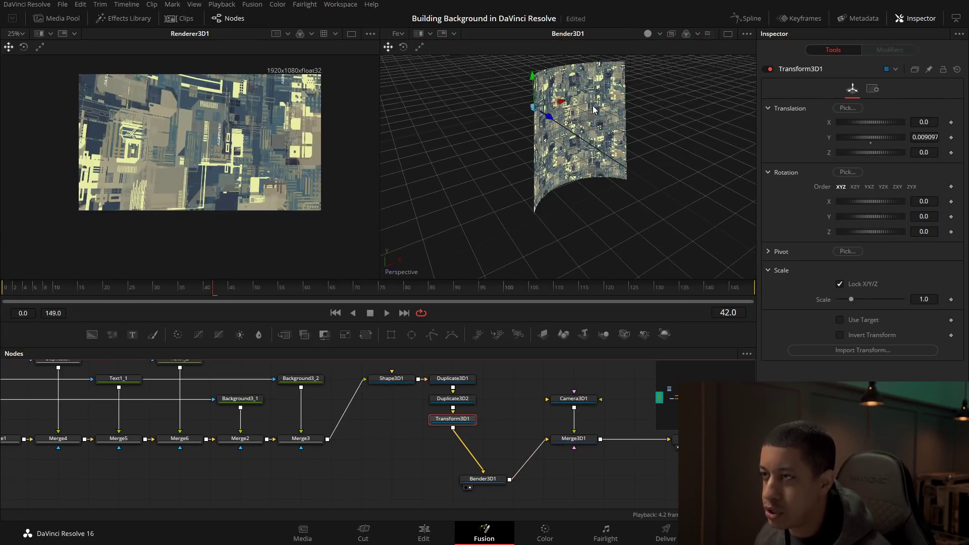
pyautogui.click(403, 47)
pyautogui.moveTo(567, 110); pyautogui.dragTo(556, 63)
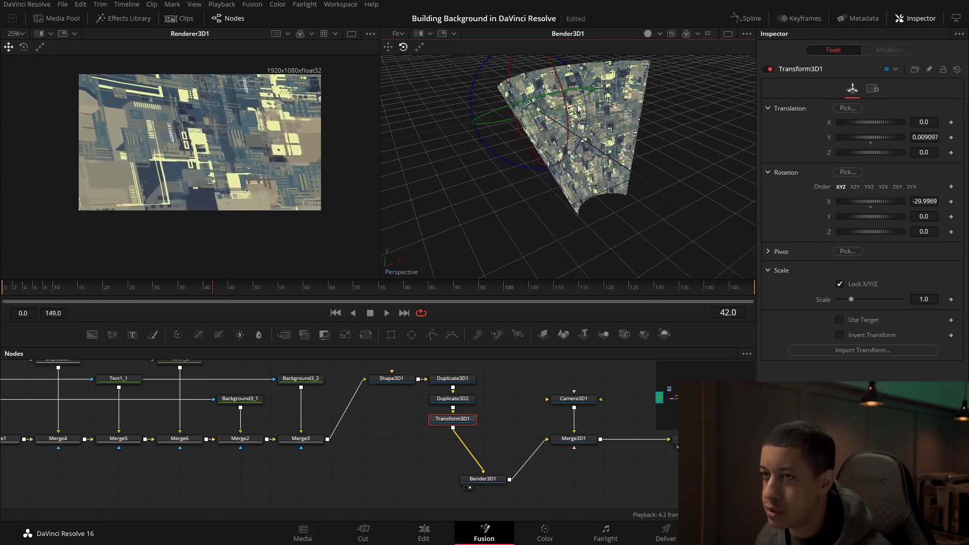
# Show the merged scene from Merge3D1, with its camera, in the 3D viewer in place of Bender3D1
pyautogui.click(494, 480)
pyautogui.moveTo(649, 177); pyautogui.dragTo(565, 191)
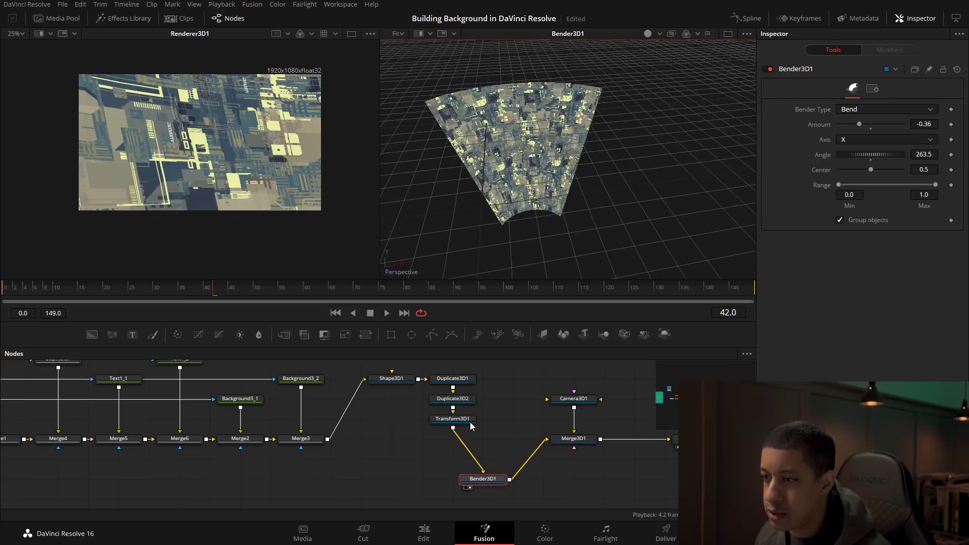
pyautogui.click(589, 442)
pyautogui.press('2')
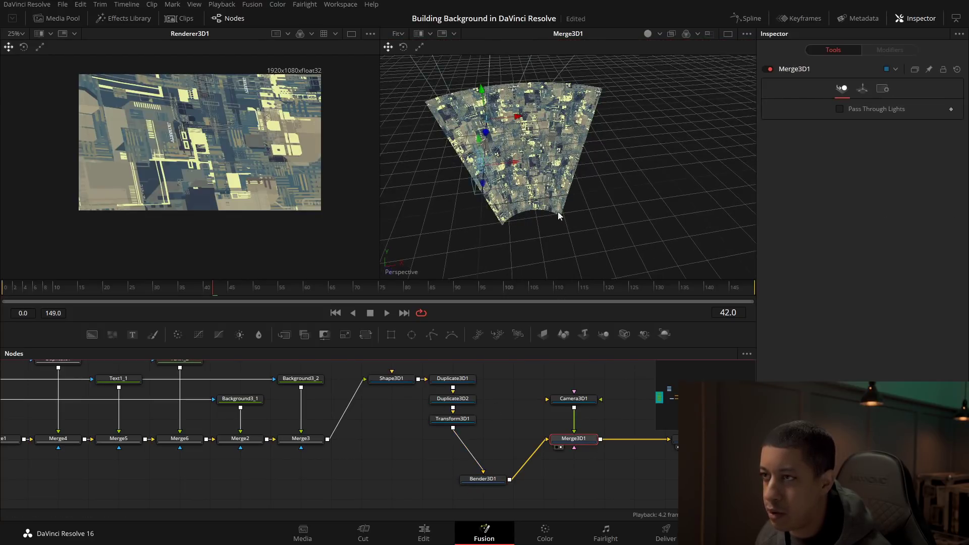
# Pull the camera back from the curved planes and adjust its position until they fill the rendered frame
pyautogui.moveTo(509, 165); pyautogui.dragTo(548, 271)
pyautogui.moveTo(528, 198); pyautogui.dragTo(599, 206)
pyautogui.moveTo(620, 208); pyautogui.dragTo(637, 255)
pyautogui.moveTo(616, 160); pyautogui.dragTo(486, 117)
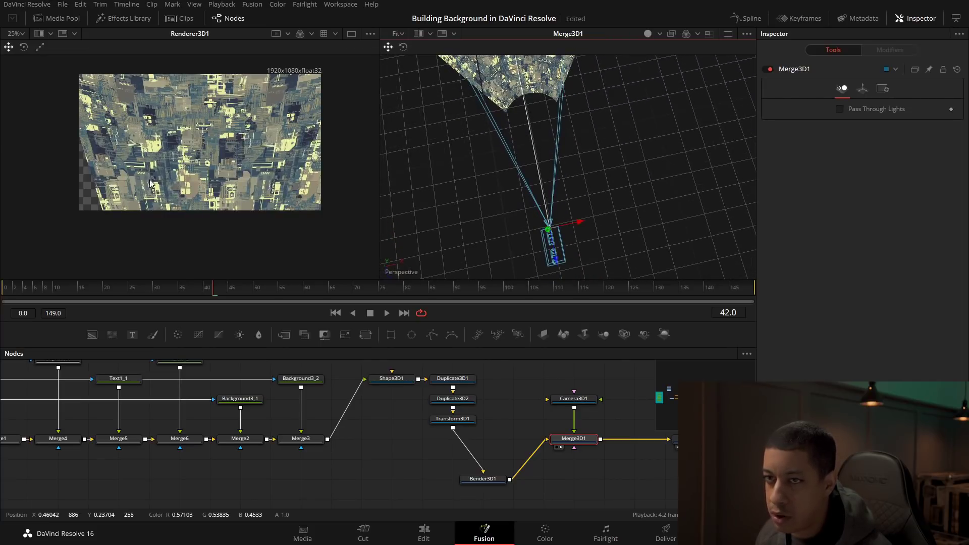
pyautogui.moveTo(580, 225); pyautogui.dragTo(586, 222)
pyautogui.moveTo(562, 262); pyautogui.dragTo(558, 236)
pyautogui.moveTo(560, 95); pyautogui.dragTo(595, 202)
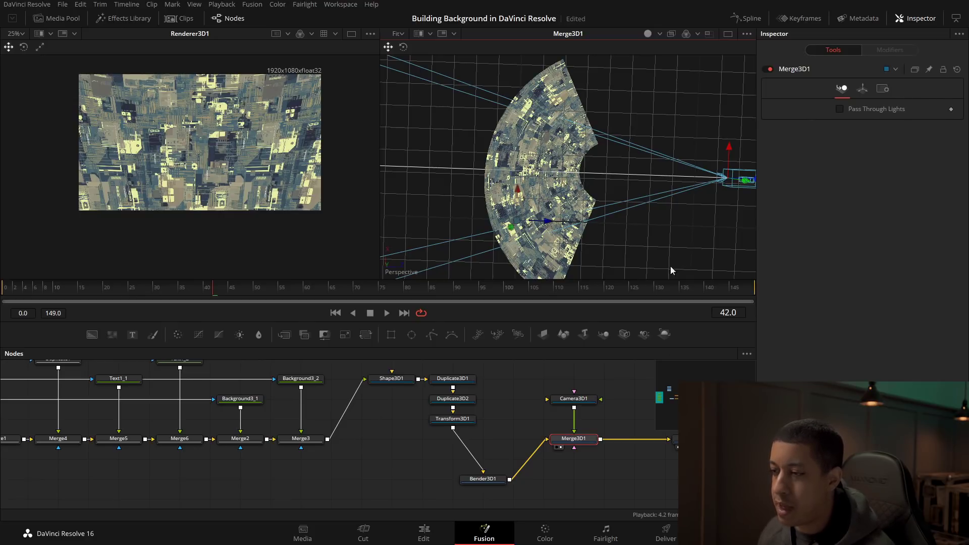
# Turn on the Focal Plane guide in Camera3D1's Control Visibility settings
pyautogui.click(591, 402)
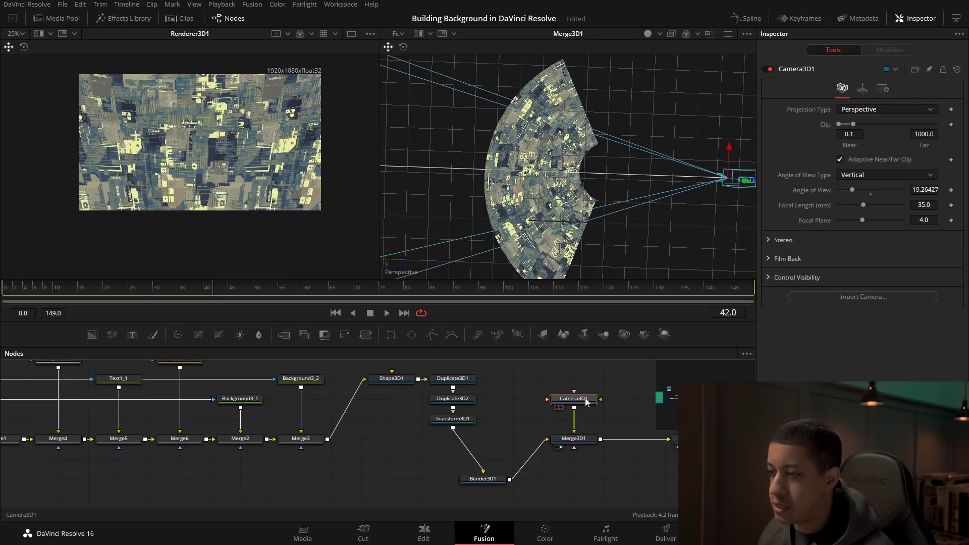
pyautogui.click(769, 278)
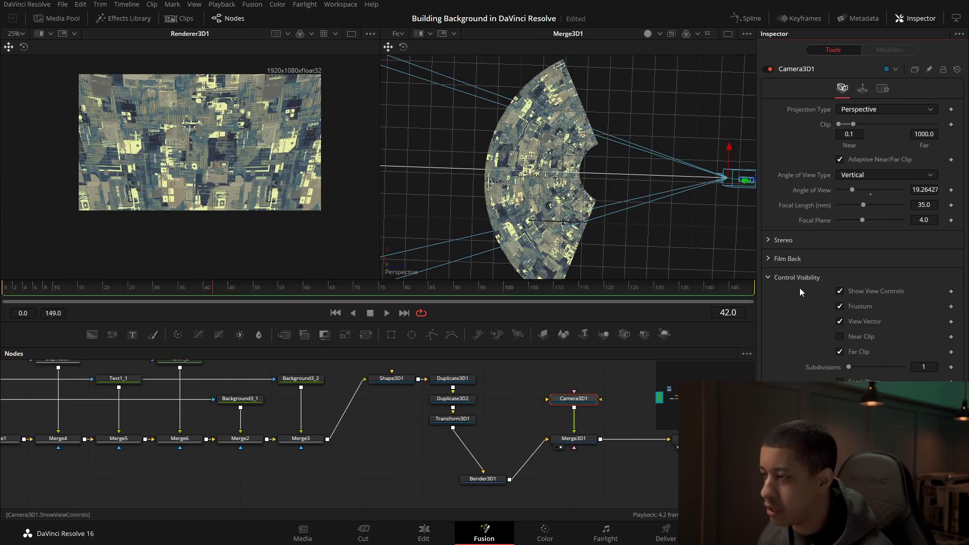
pyautogui.click(840, 383)
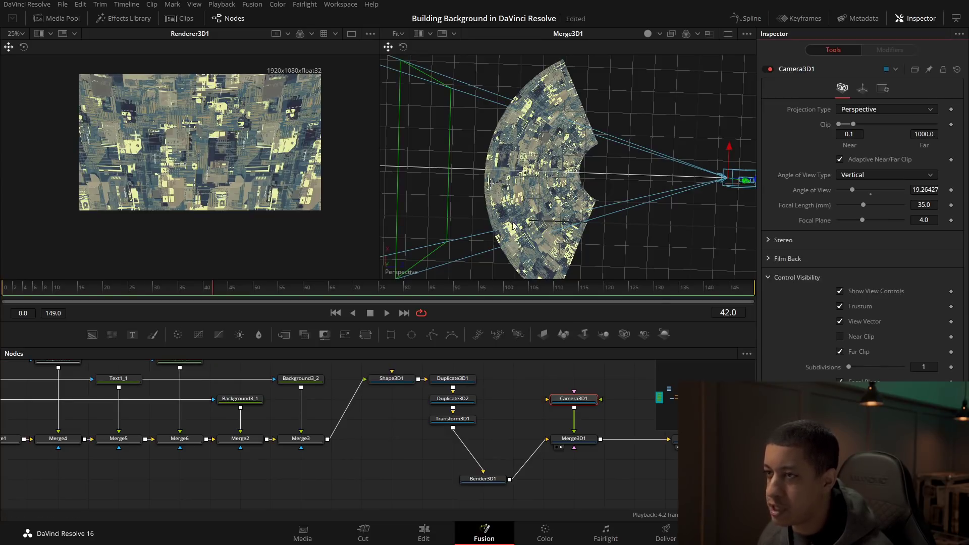
# Bring Camera3D1's Focal Plane to about 2.146 so it crosses the curved planes, and save the project
pyautogui.moveTo(862, 222); pyautogui.dragTo(851, 225)
pyautogui.moveTo(679, 188); pyautogui.dragTo(653, 166)
pyautogui.moveTo(614, 193); pyautogui.dragTo(674, 189)
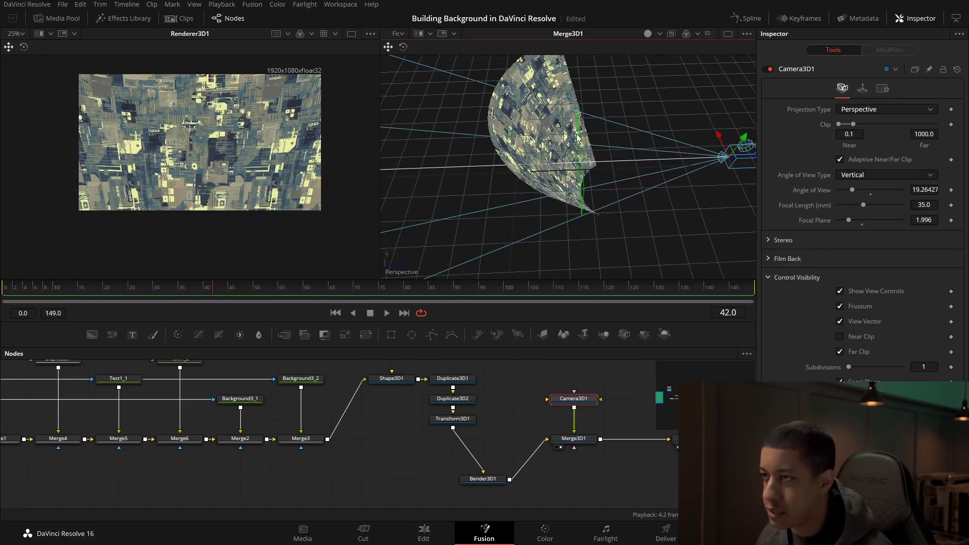
pyautogui.moveTo(583, 148); pyautogui.dragTo(687, 174)
pyautogui.moveTo(847, 219); pyautogui.dragTo(849, 219)
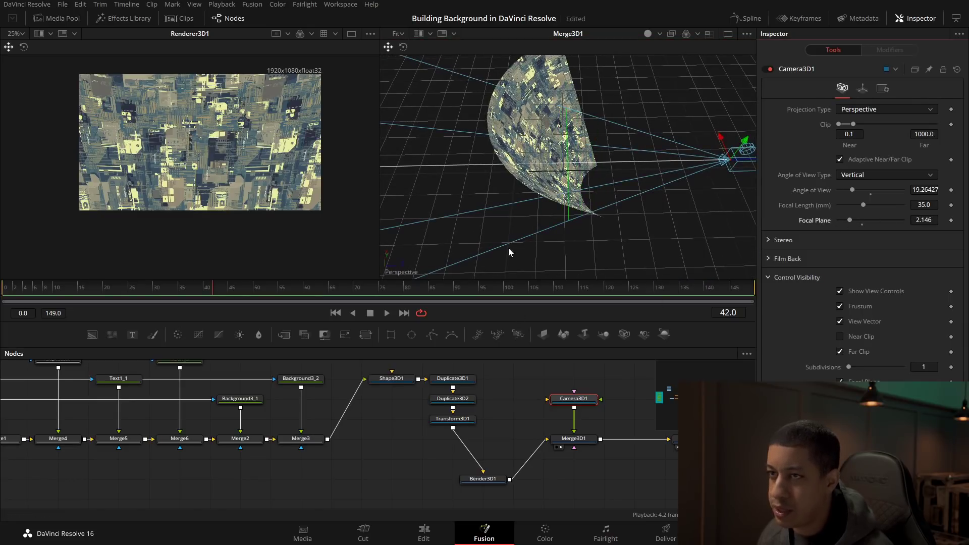
pyautogui.hotkey('ctrl', 's')
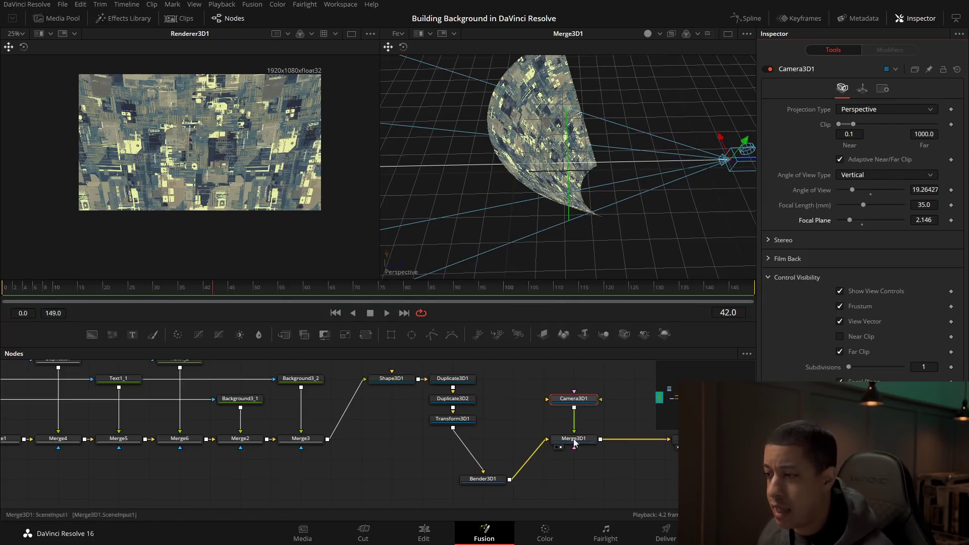
# Switch Renderer3D1 to the OpenGL Renderer and enable Accumulation Effects with Depth of Field
pyautogui.click(690, 440)
pyautogui.moveTo(690, 449); pyautogui.dragTo(559, 390)
pyautogui.click(902, 195)
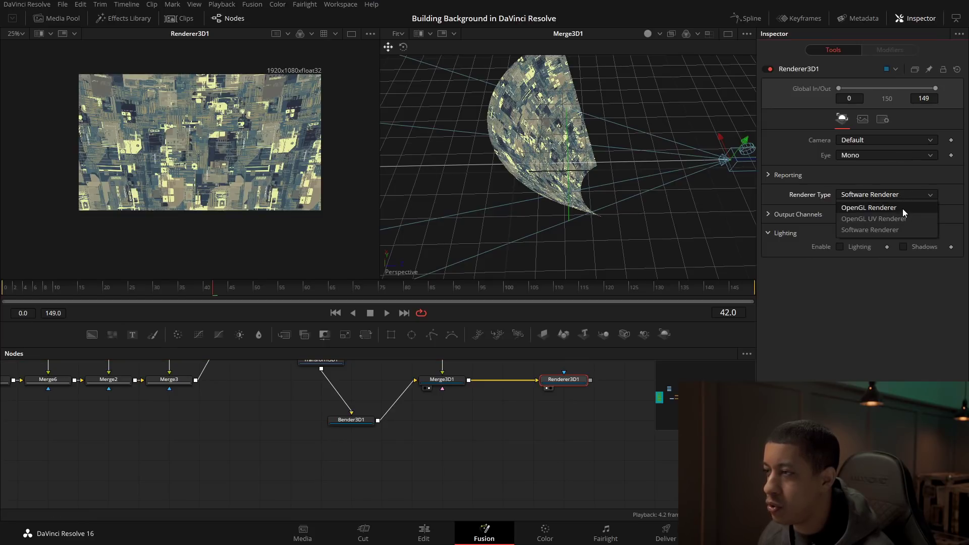
pyautogui.click(902, 208)
pyautogui.click(770, 253)
pyautogui.click(840, 265)
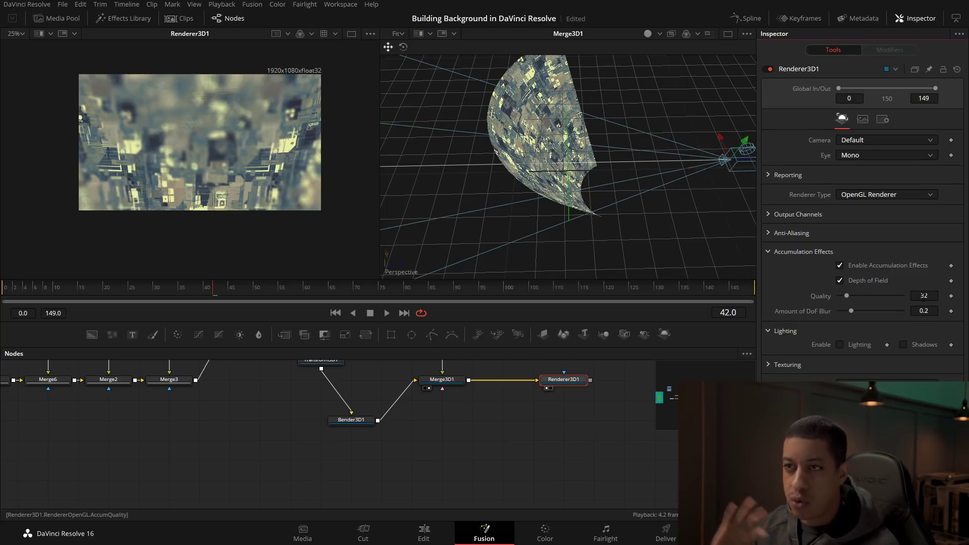
# Try a depth-of-field Quality of 400 in Renderer3D1, inspect the blur up close, and reset Quality to its default
pyautogui.scroll(1, 204, 120)
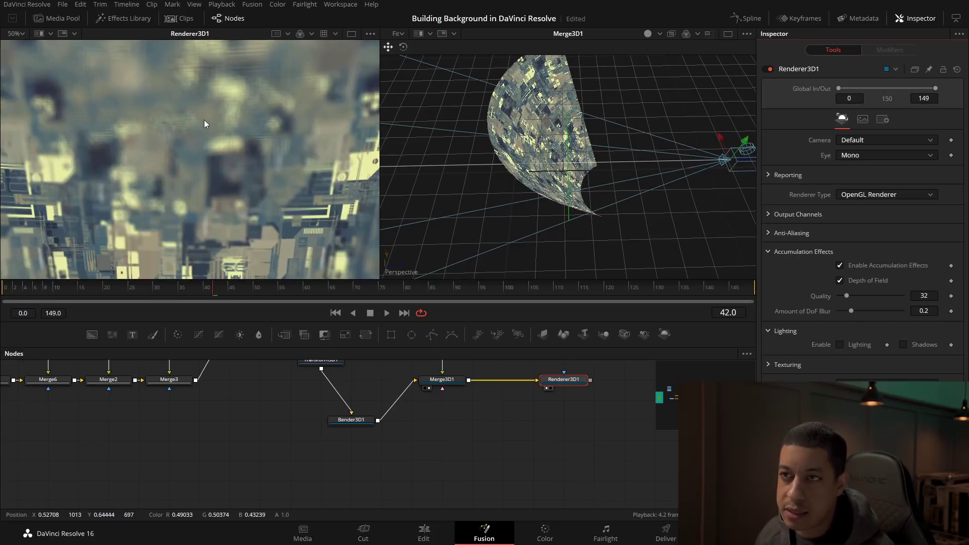
pyautogui.scroll(2, 204, 98)
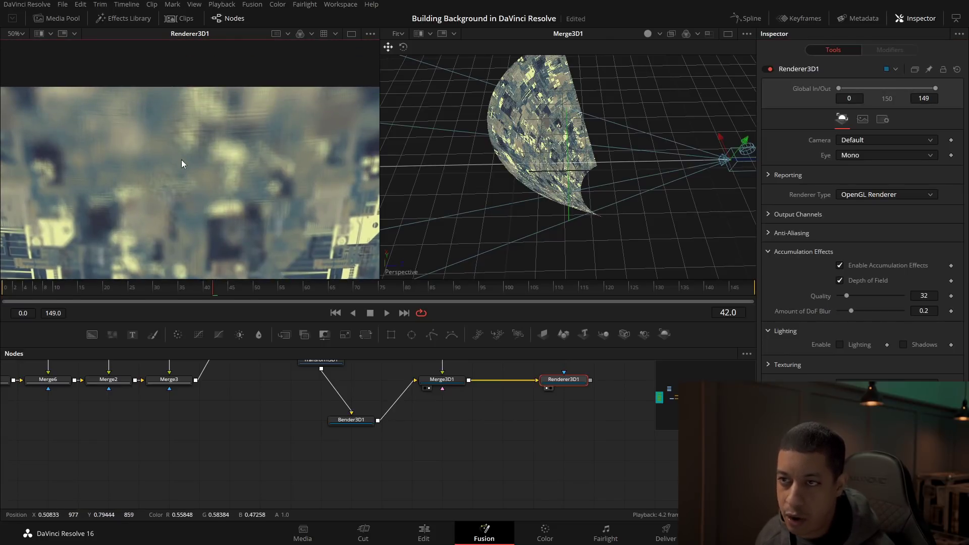
pyautogui.click(924, 296)
pyautogui.write('400')
pyautogui.press('Tab')
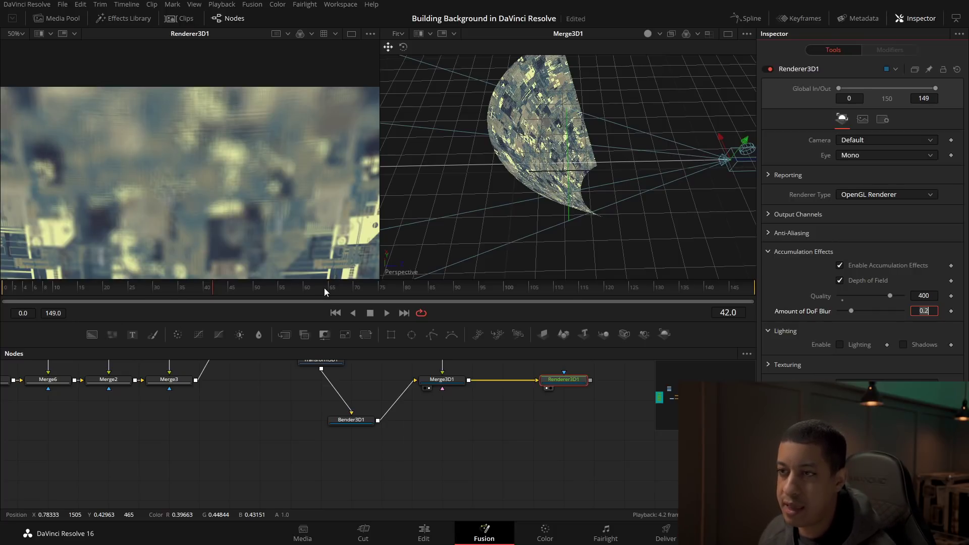
pyautogui.press('Return')
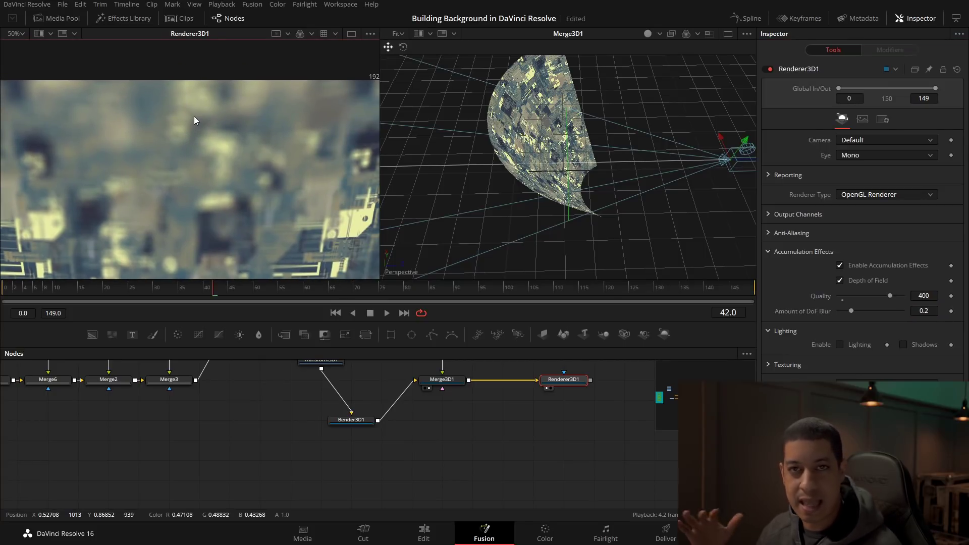
pyautogui.click(843, 297)
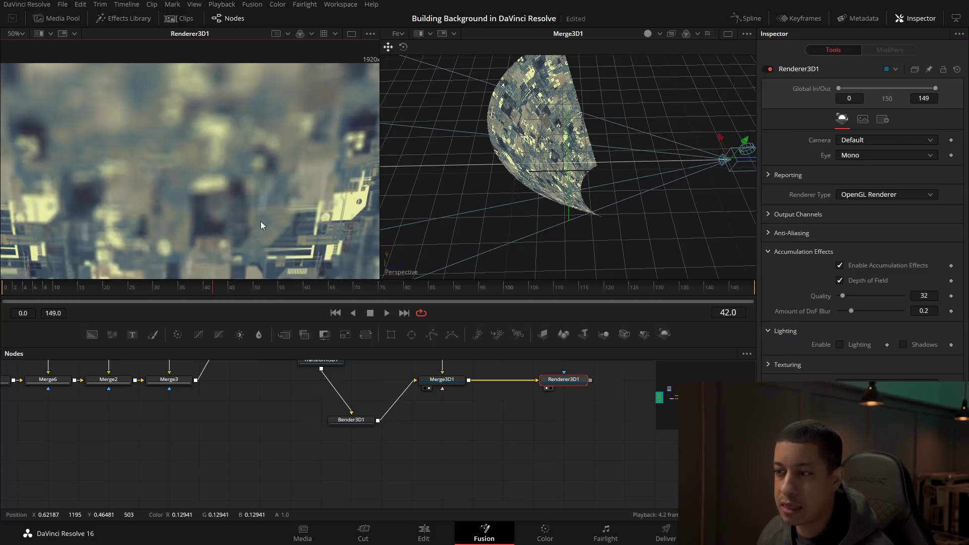
# Nudge the camera slightly closer to the curved planes along its Z axis
pyautogui.moveTo(596, 234); pyautogui.dragTo(533, 225)
pyautogui.moveTo(667, 163); pyautogui.dragTo(659, 162)
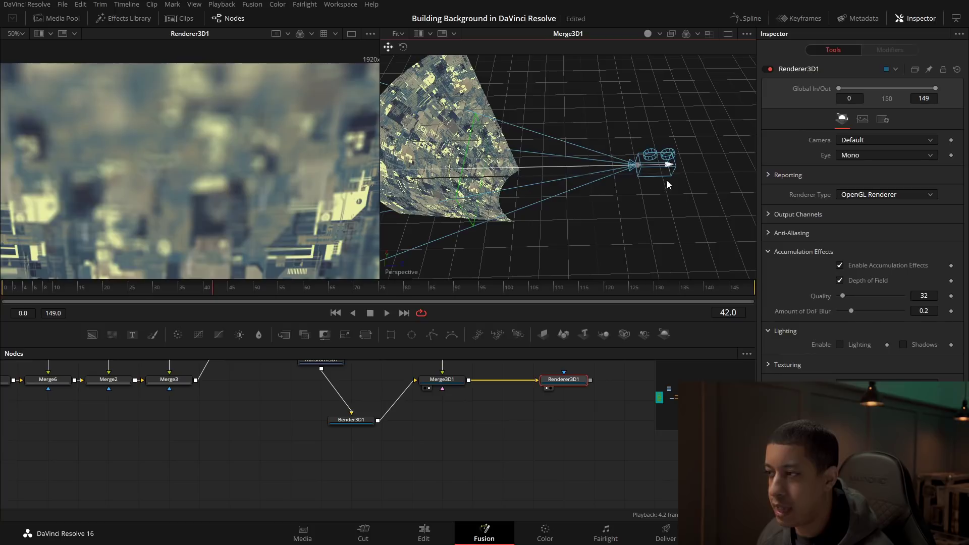
pyautogui.moveTo(672, 166)
pyautogui.mouseDown()
pyautogui.moveTo(660, 166)
pyautogui.moveTo(671, 166)
pyautogui.mouseUp()
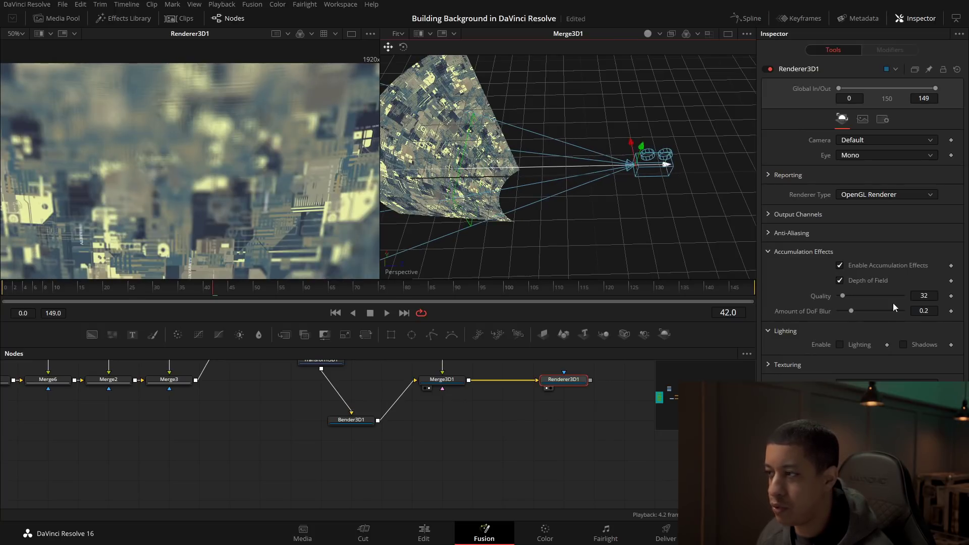
# Set Renderer3D1's accumulation Quality to 10 and its Amount of DoF Blur to 0.02
pyautogui.click(928, 295)
pyautogui.write('10')
pyautogui.press('Tab')
pyautogui.click(566, 251)
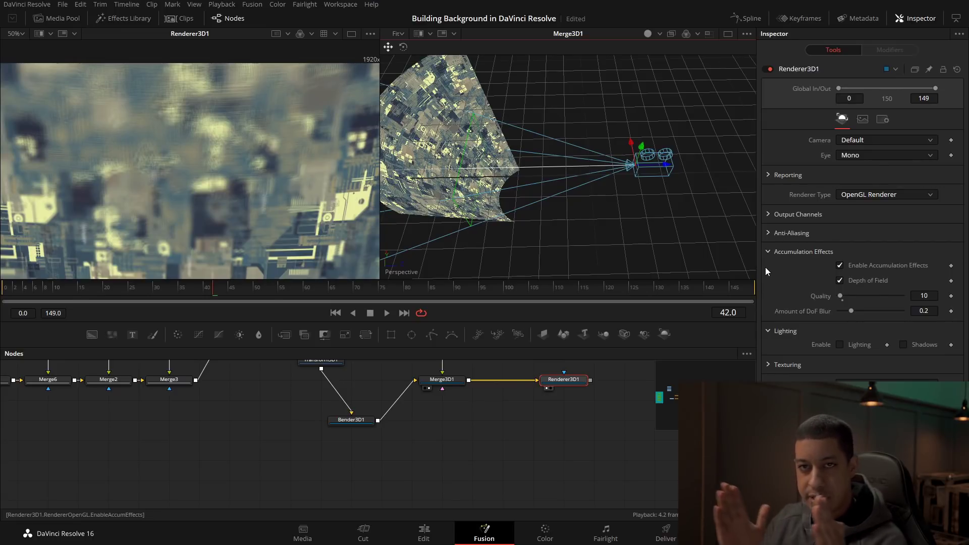
pyautogui.click(926, 311)
pyautogui.write('0.02')
pyautogui.press('Tab')
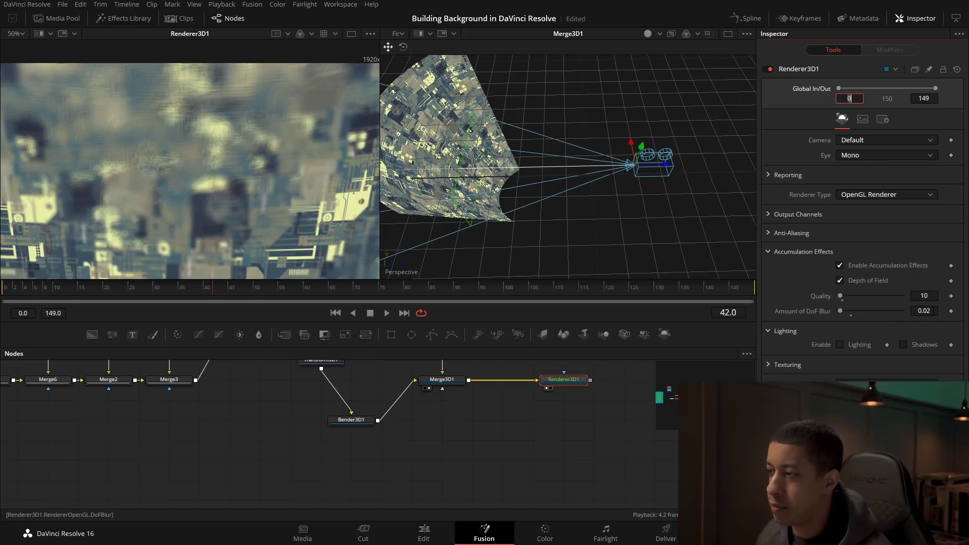
pyautogui.click(219, 155)
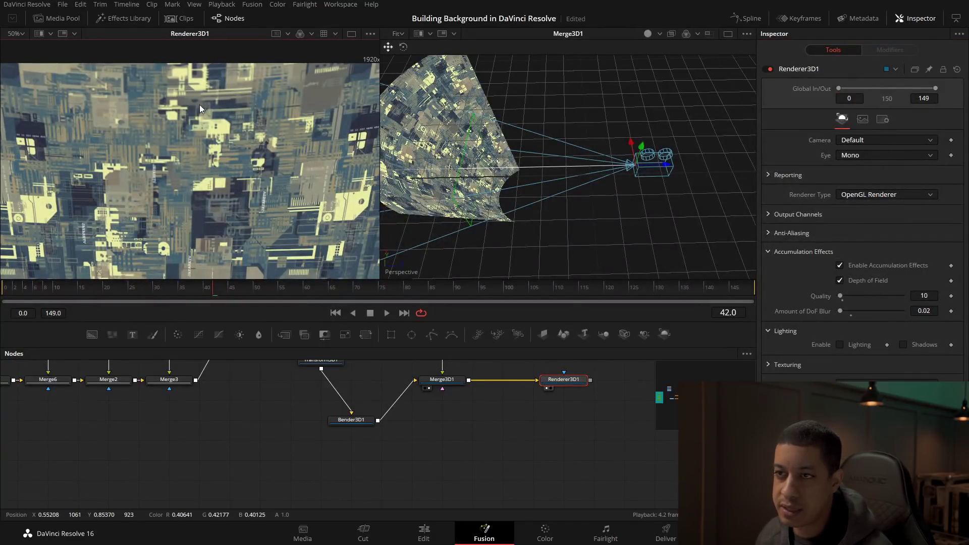
# Set Renderer3D1's Amount of DoF Blur to 0.05 and fit the whole render in the viewer
pyautogui.moveTo(626, 221); pyautogui.dragTo(600, 215)
pyautogui.click(931, 313)
pyautogui.press('BackSpace')
pyautogui.write('5')
pyautogui.press('Tab')
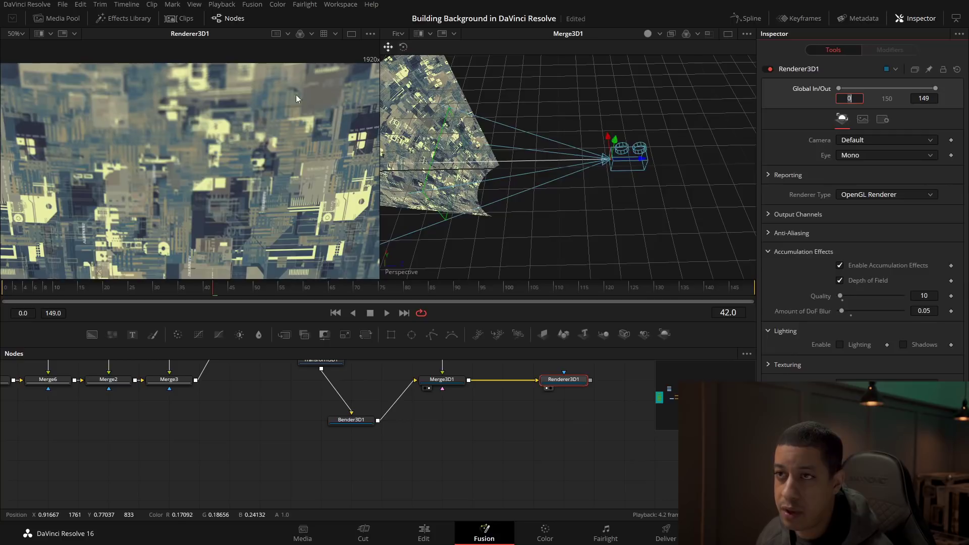
pyautogui.click(16, 33)
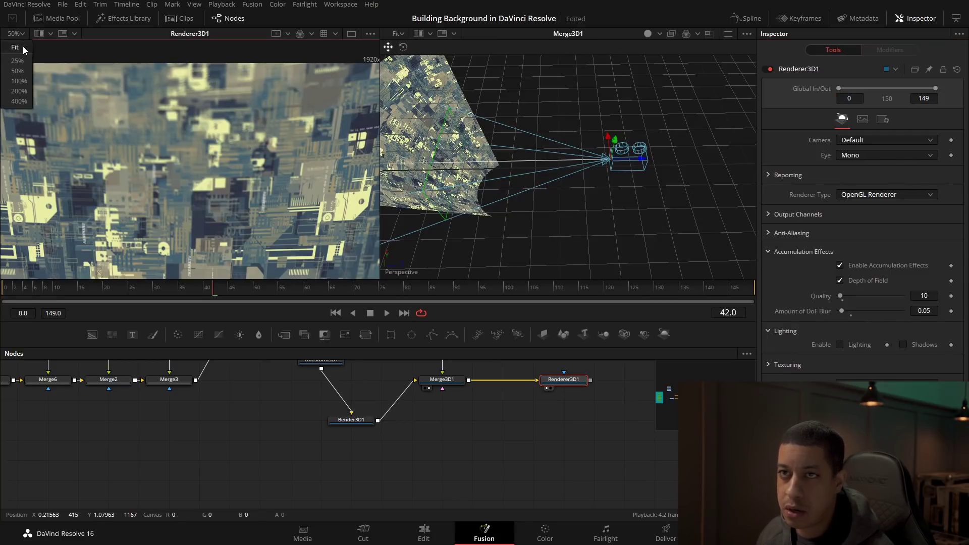
pyautogui.click(17, 46)
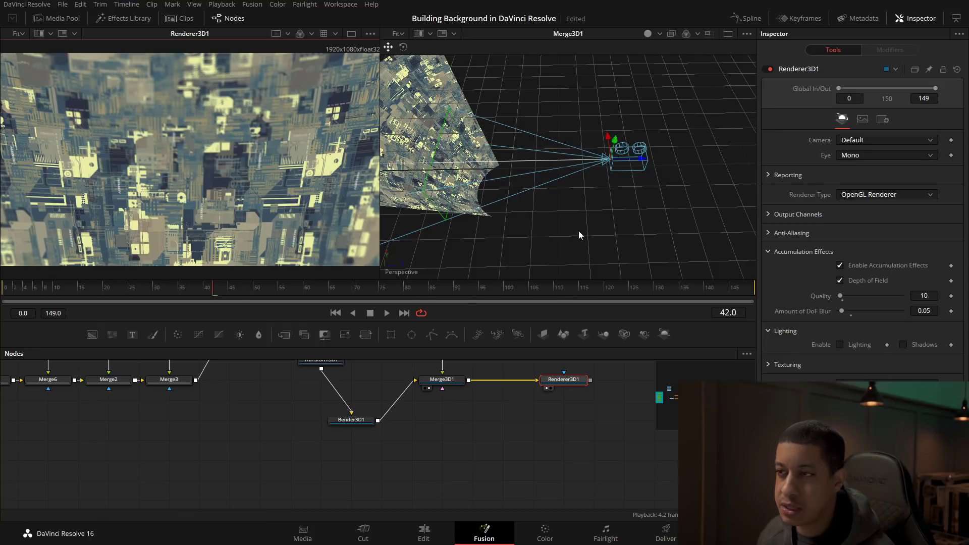
# Strengthen the bend in Bender3D1 with an Amount of about -0.47 and an Angle of about 242.6
pyautogui.moveTo(424, 421); pyautogui.dragTo(466, 455)
pyautogui.moveTo(405, 459); pyautogui.dragTo(374, 438)
pyautogui.moveTo(575, 232); pyautogui.dragTo(750, 193)
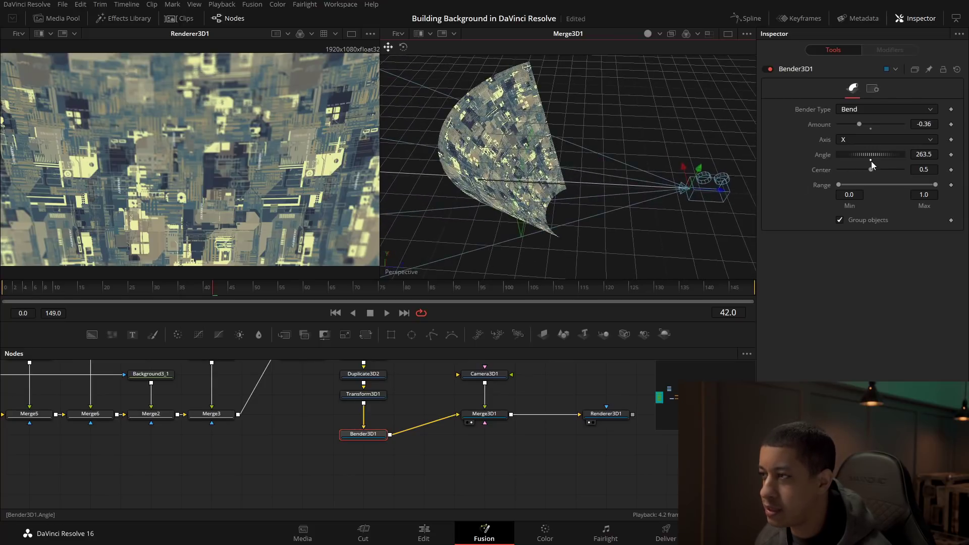
pyautogui.moveTo(863, 125); pyautogui.dragTo(856, 125)
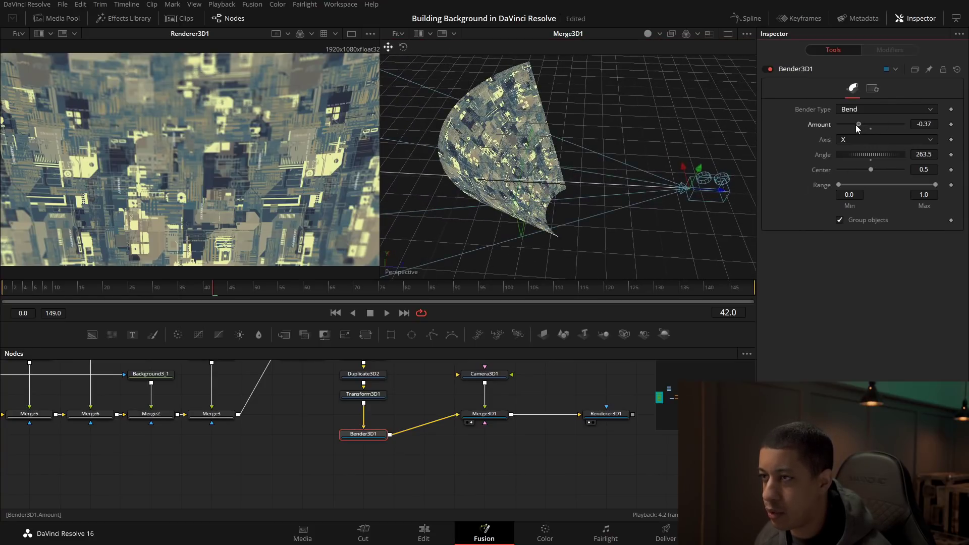
pyautogui.moveTo(854, 126); pyautogui.dragTo(857, 125)
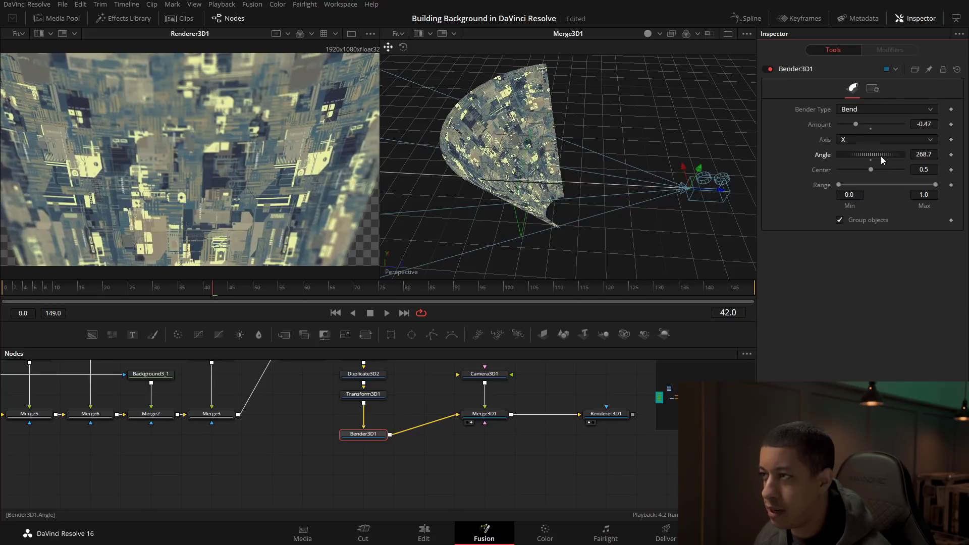
pyautogui.moveTo(884, 157); pyautogui.dragTo(876, 153)
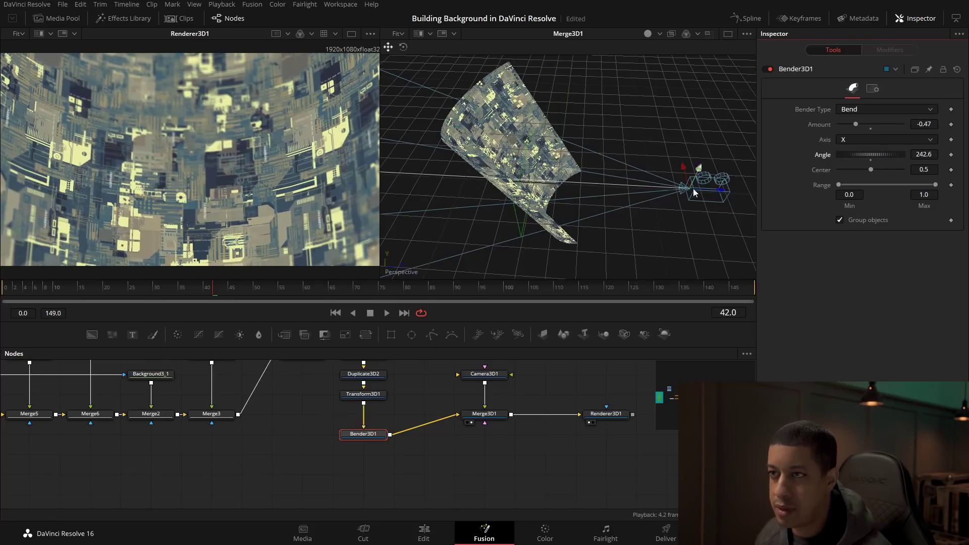
# Lower the camera, tilt it upward so the curved planes fill the render, and save the project
pyautogui.moveTo(665, 198); pyautogui.dragTo(543, 143)
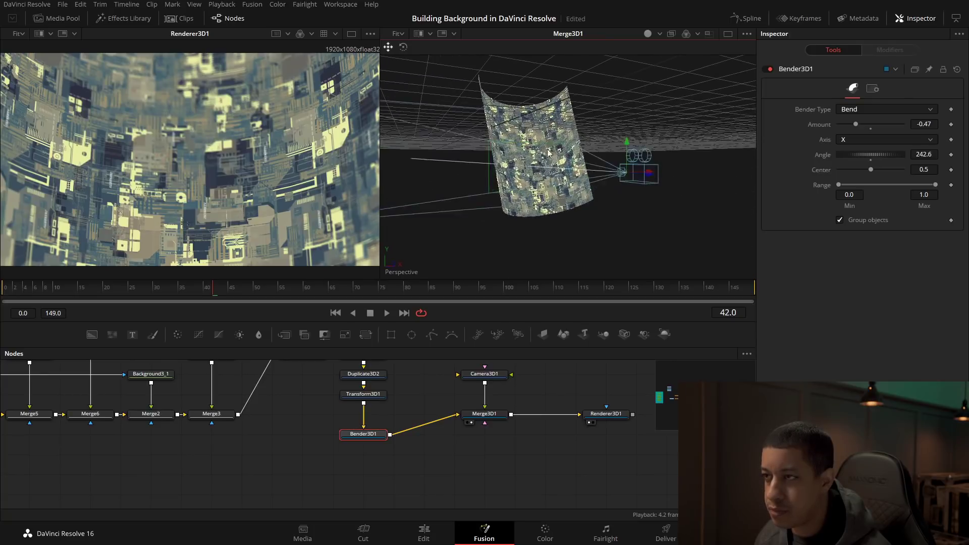
pyautogui.moveTo(626, 167); pyautogui.dragTo(626, 212)
pyautogui.click(403, 47)
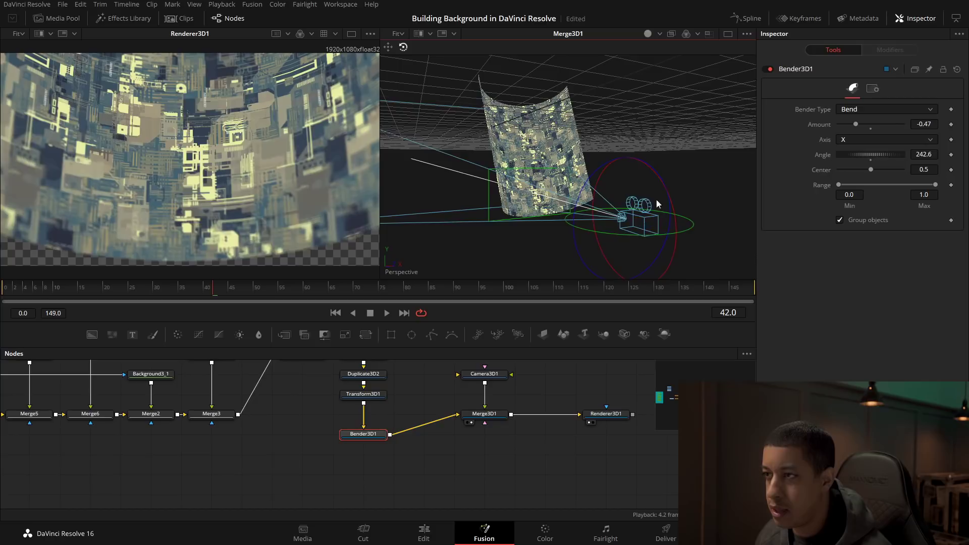
pyautogui.moveTo(661, 183); pyautogui.dragTo(664, 192)
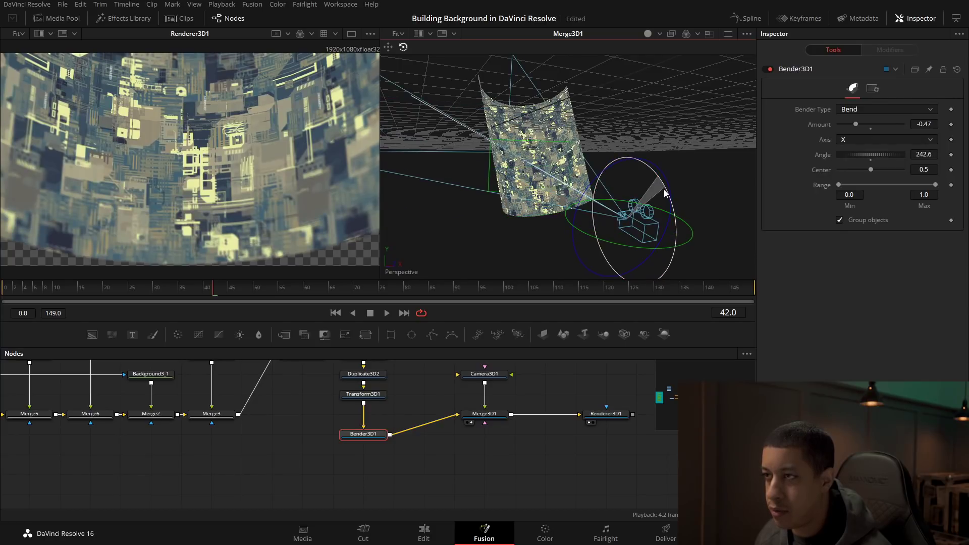
pyautogui.moveTo(665, 188); pyautogui.dragTo(664, 190)
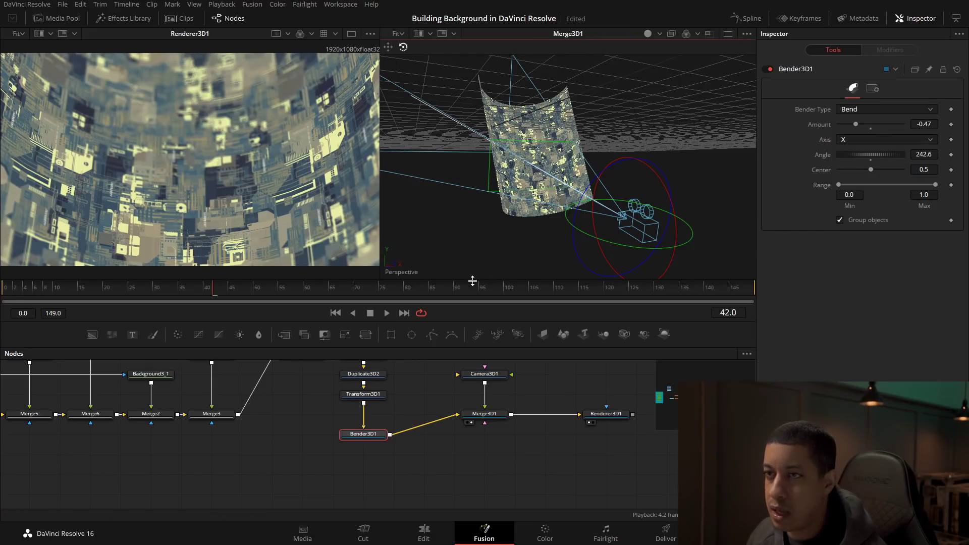
pyautogui.moveTo(197, 225)
pyautogui.mouseDown()
pyautogui.moveTo(223, 187)
pyautogui.moveTo(179, 230)
pyautogui.mouseUp()
pyautogui.hotkey('ctrl', 's')
pyautogui.click(17, 35)
pyautogui.click(14, 47)
pyautogui.scroll(2, 353, 456)
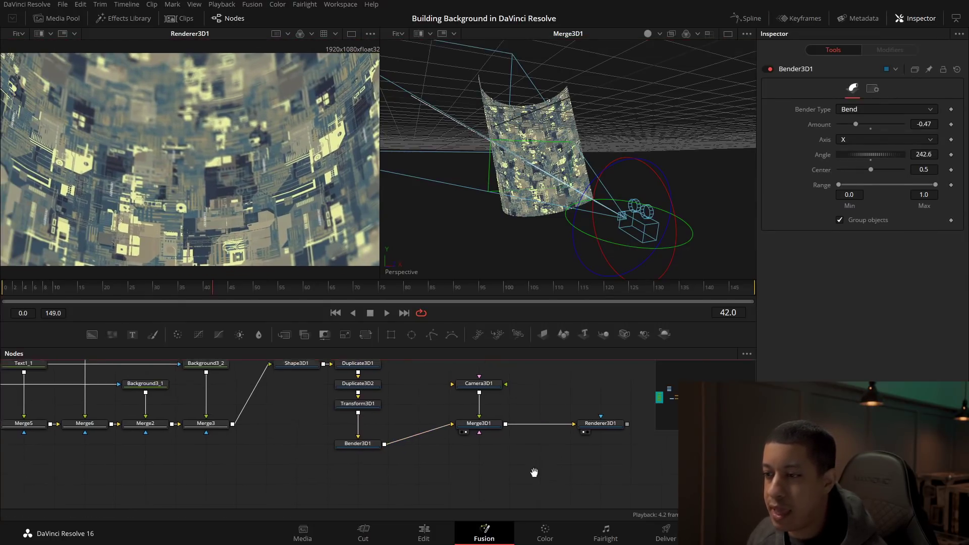
# Select the Camera3D1, Merge3D1 and Renderer3D1 nodes together, and show MediaIn3 in the 2D viewer
pyautogui.moveTo(601, 392); pyautogui.dragTo(468, 467)
pyautogui.click(483, 447)
pyautogui.hscroll(-10, 259, 434)
pyautogui.moveTo(205, 394); pyautogui.dragTo(383, 416)
pyautogui.moveTo(279, 406); pyautogui.dragTo(255, 231)
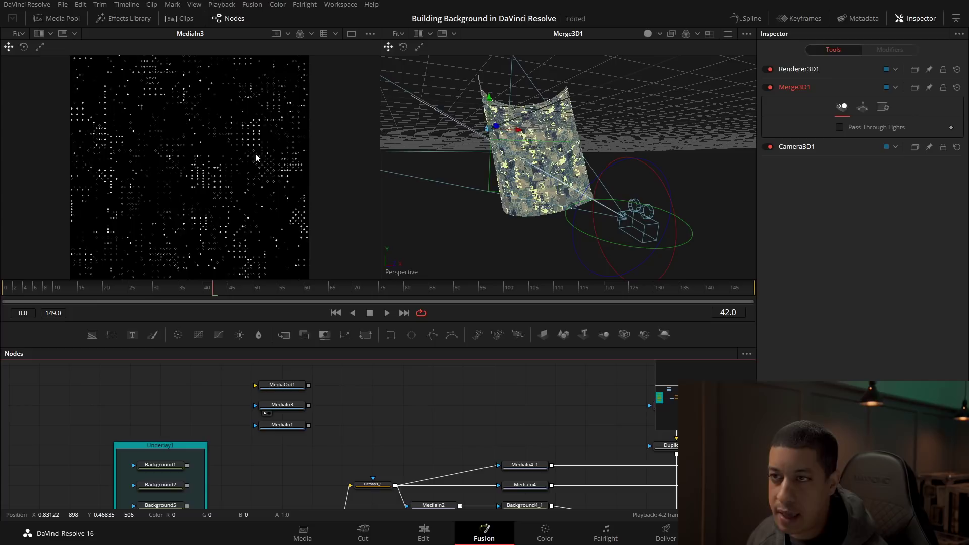
# Examine the dot pattern of MediaIn3 close up and the line pattern of MediaIn1 in the 2D viewer
pyautogui.scroll(10, 256, 158)
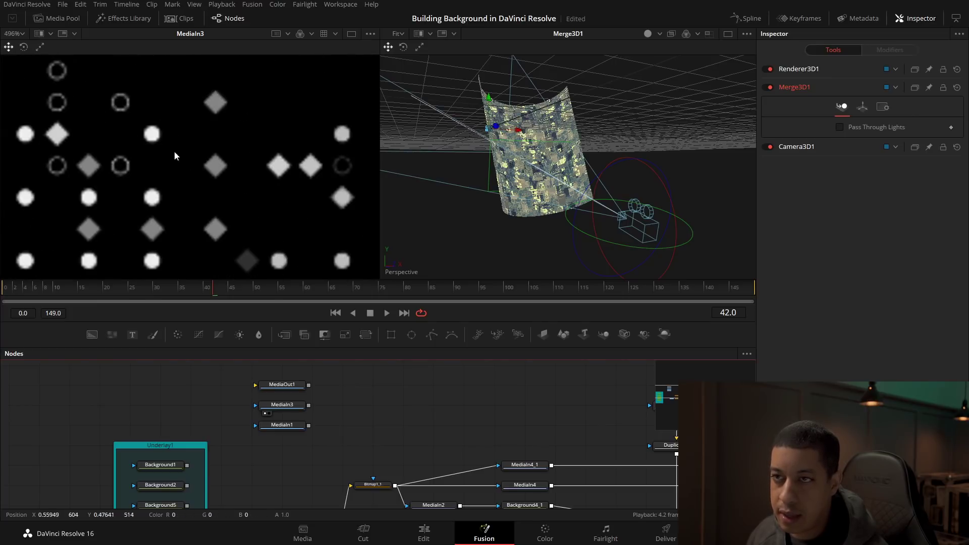
pyautogui.scroll(-3, 214, 209)
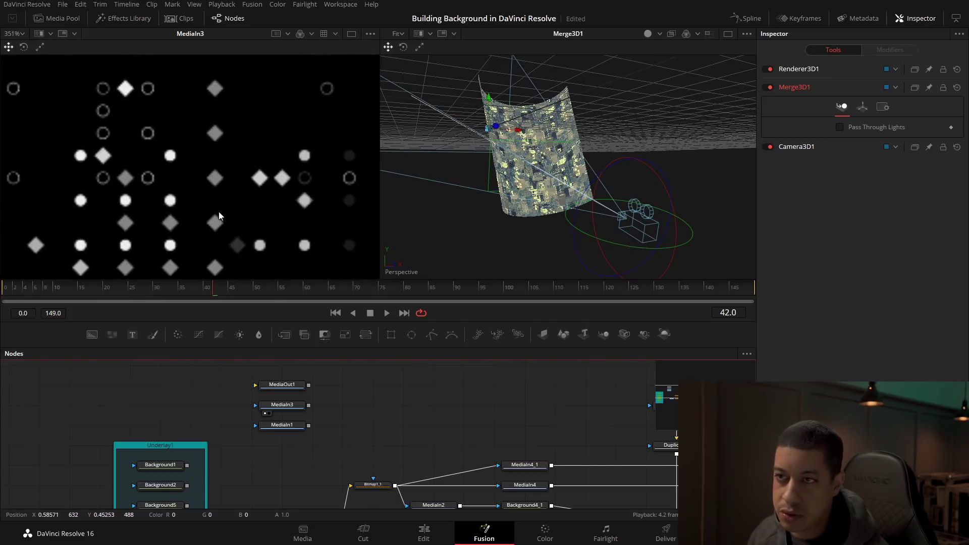
pyautogui.moveTo(295, 428); pyautogui.dragTo(279, 238)
pyautogui.scroll(-5, 239, 183)
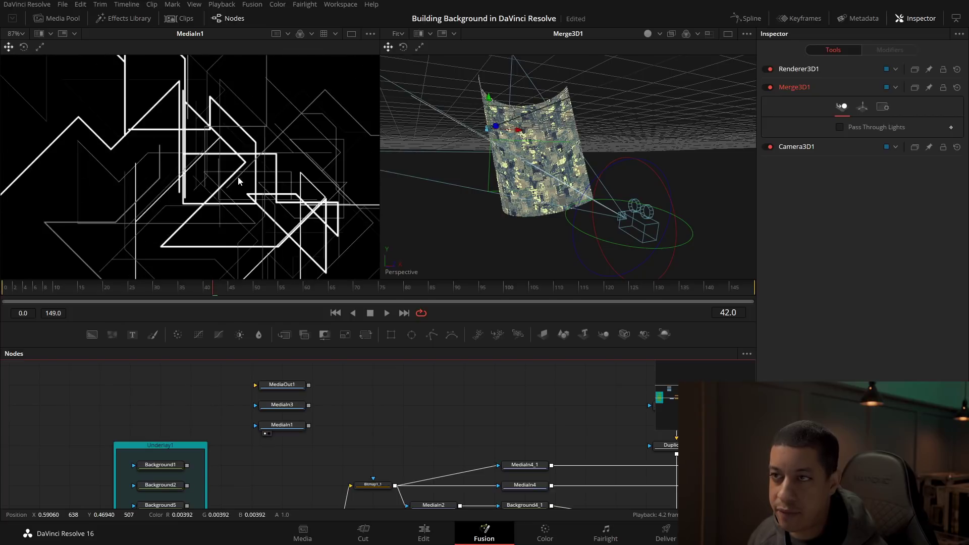
pyautogui.scroll(-2, 237, 180)
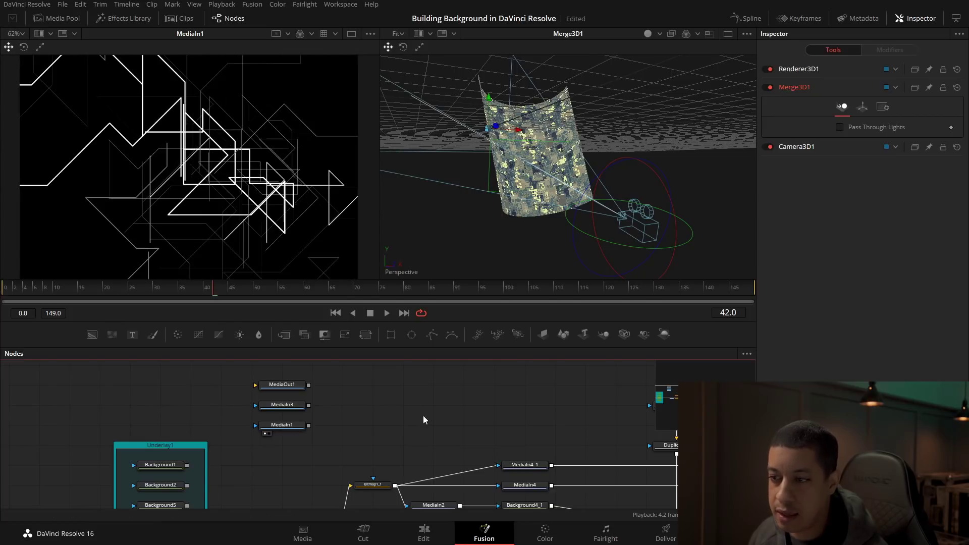
# Select the MediaIn1 and MediaIn3 nodes and move them away from MediaOut1
pyautogui.moveTo(398, 420); pyautogui.dragTo(335, 401)
pyautogui.moveTo(467, 419); pyautogui.dragTo(172, 402)
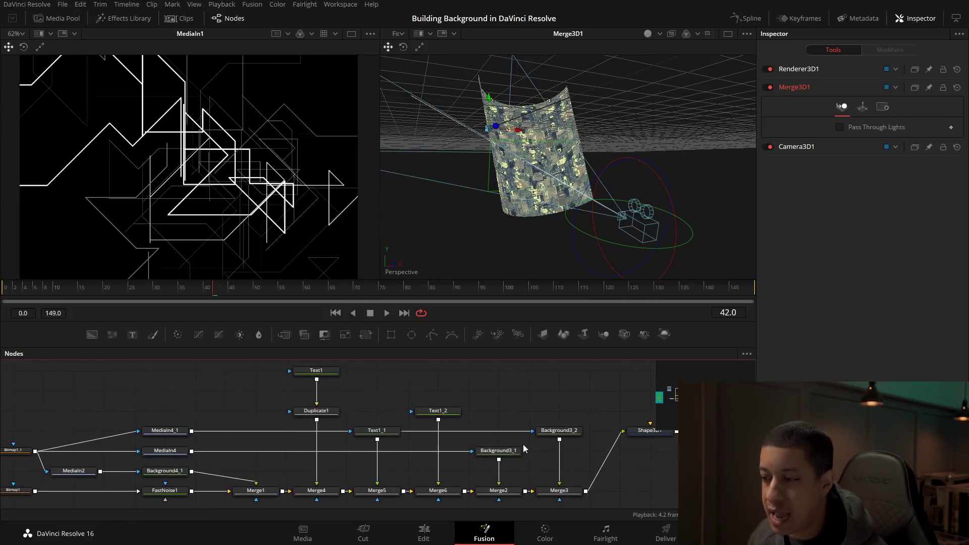
pyautogui.scroll(-2, 422, 444)
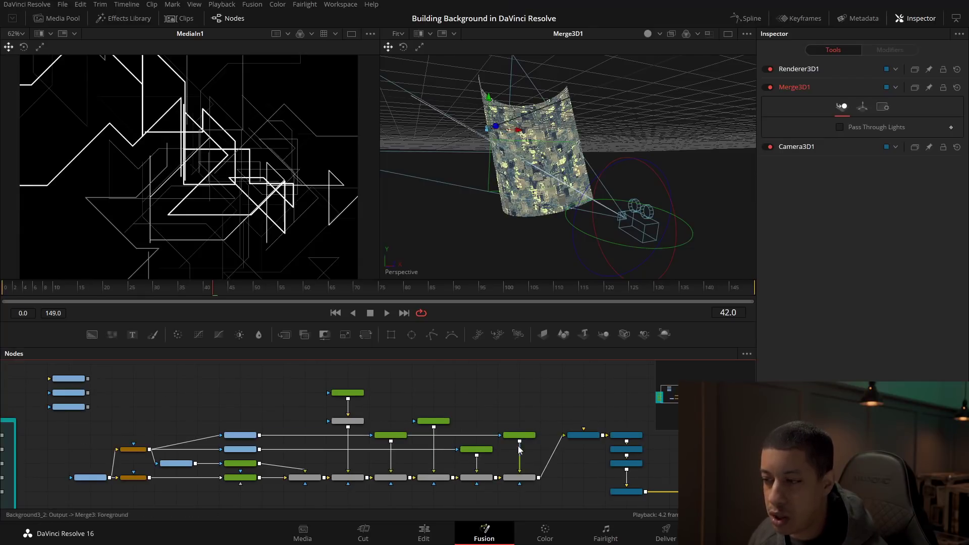
pyautogui.moveTo(67, 423); pyautogui.dragTo(134, 373)
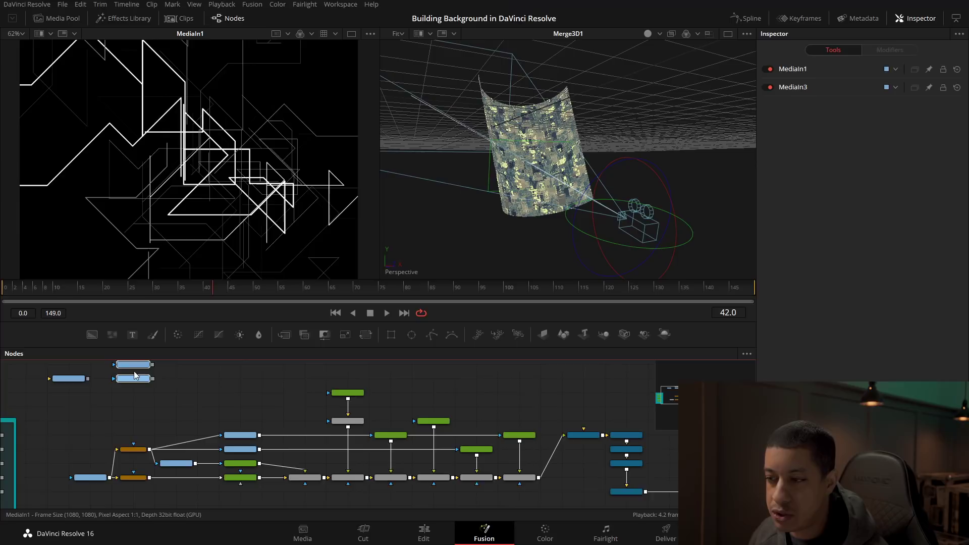
# Rearrange the node graph so MediaIn3 and MediaIn1 sit in open space below the merge chain
pyautogui.moveTo(544, 432); pyautogui.dragTo(260, 397)
pyautogui.moveTo(552, 395); pyautogui.dragTo(301, 470)
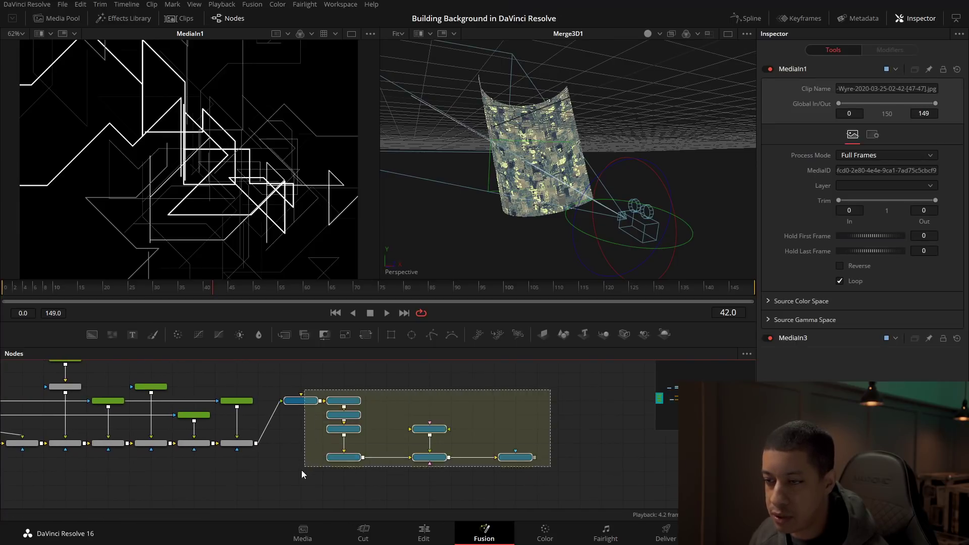
pyautogui.moveTo(309, 409); pyautogui.dragTo(352, 452)
pyautogui.moveTo(146, 489); pyautogui.dragTo(387, 454)
pyautogui.moveTo(246, 411); pyautogui.dragTo(333, 501)
pyautogui.scroll(-3, 197, 426)
pyautogui.moveTo(204, 387); pyautogui.dragTo(178, 405)
pyautogui.moveTo(210, 466); pyautogui.dragTo(208, 480)
pyautogui.click(278, 496)
pyautogui.moveTo(297, 476); pyautogui.dragTo(339, 419)
pyautogui.scroll(5, 268, 432)
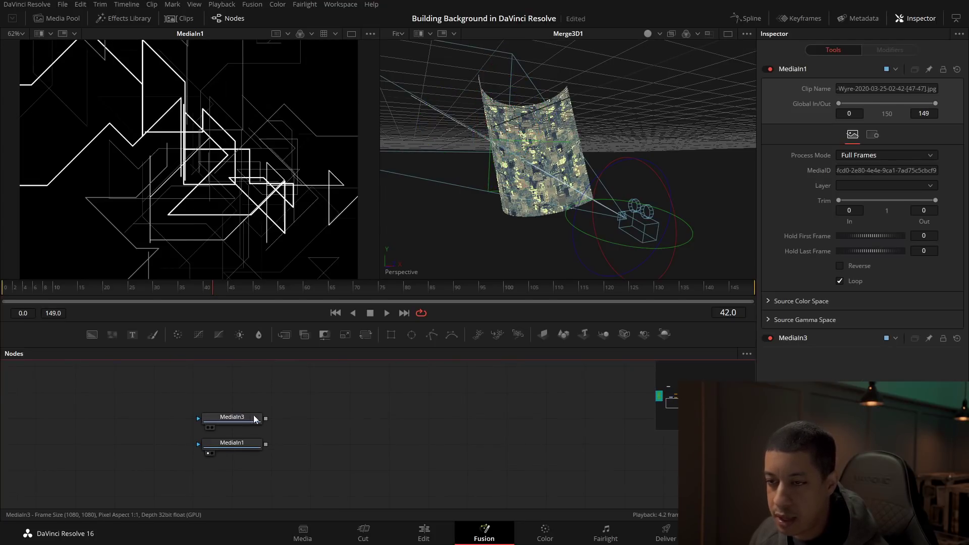
# Add a Background node, connect MediaIn3 as its effect mask, and show the Background in the first viewer
pyautogui.moveTo(260, 419); pyautogui.dragTo(144, 102)
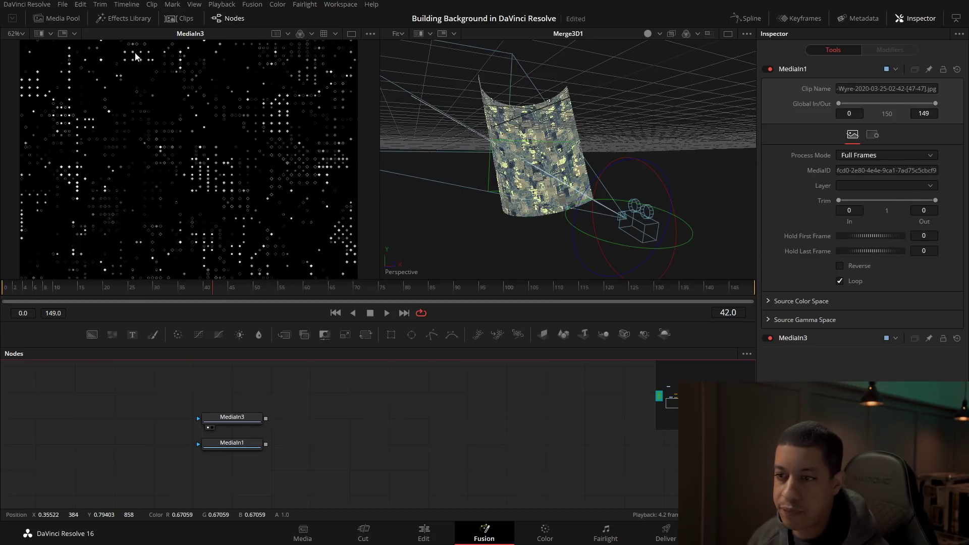
pyautogui.moveTo(248, 418); pyautogui.dragTo(245, 393)
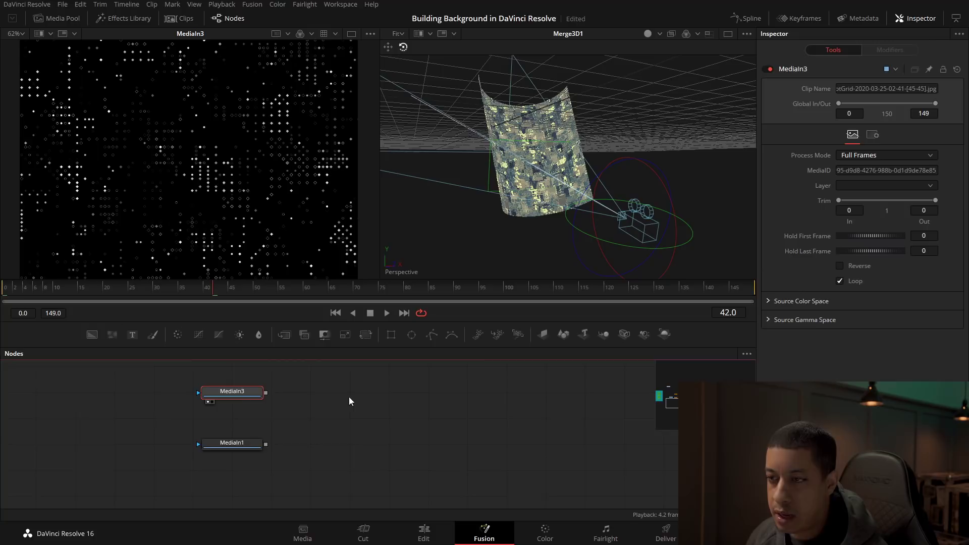
pyautogui.moveTo(349, 397); pyautogui.dragTo(350, 417)
pyautogui.moveTo(92, 335); pyautogui.dragTo(353, 420)
pyautogui.moveTo(248, 414); pyautogui.dragTo(159, 415)
pyautogui.moveTo(228, 412); pyautogui.dragTo(254, 183)
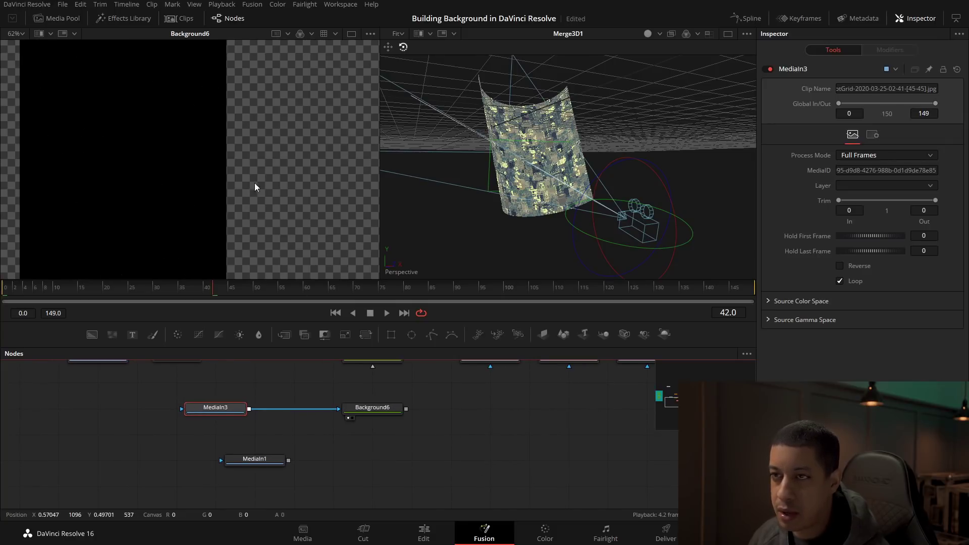
# Set Background6's image width to 1080
pyautogui.click(381, 413)
pyautogui.click(862, 119)
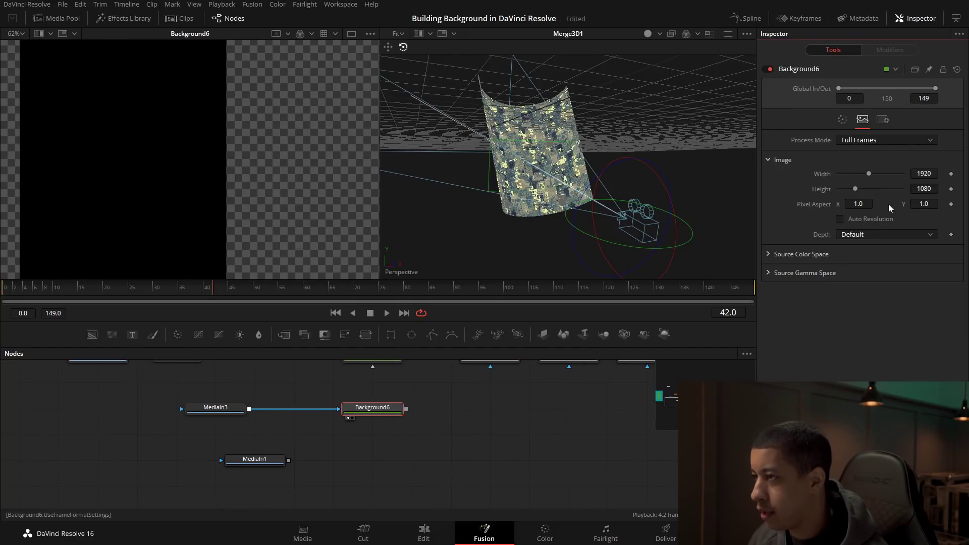
pyautogui.click(924, 173)
pyautogui.write('1080')
pyautogui.press('Return')
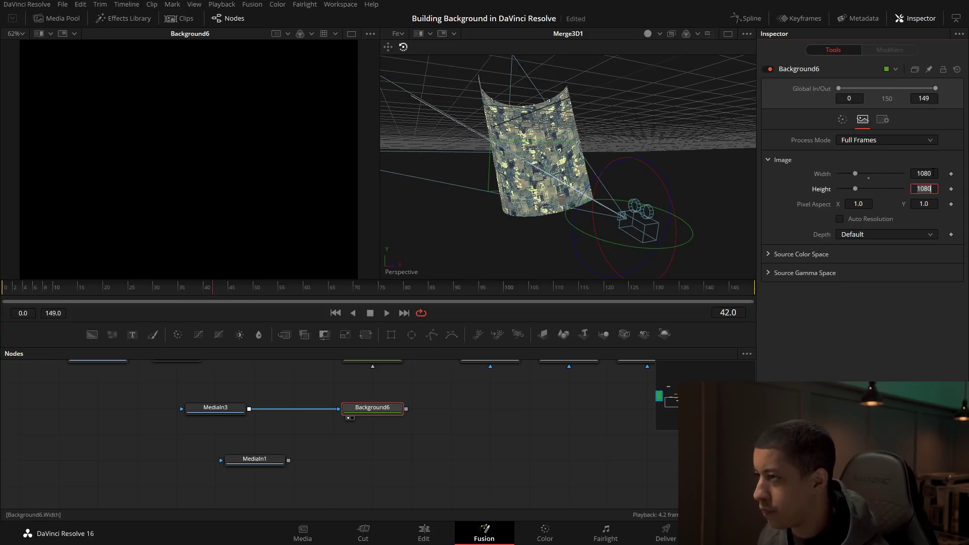
# Set Background6's mask channel to Luminance and its solid color to yellow with a hue of about 0.144
pyautogui.click(883, 119)
pyautogui.click(879, 204)
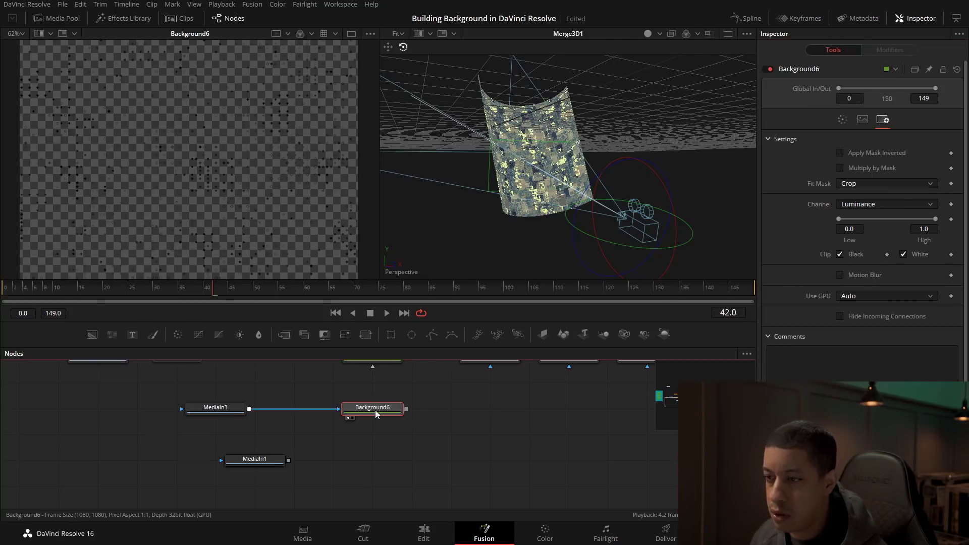
pyautogui.click(843, 120)
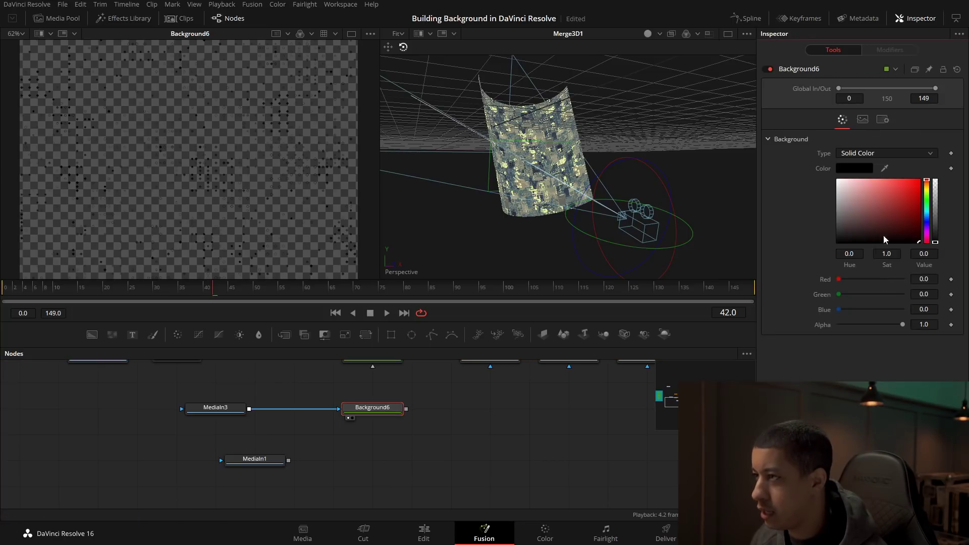
pyautogui.click(929, 190)
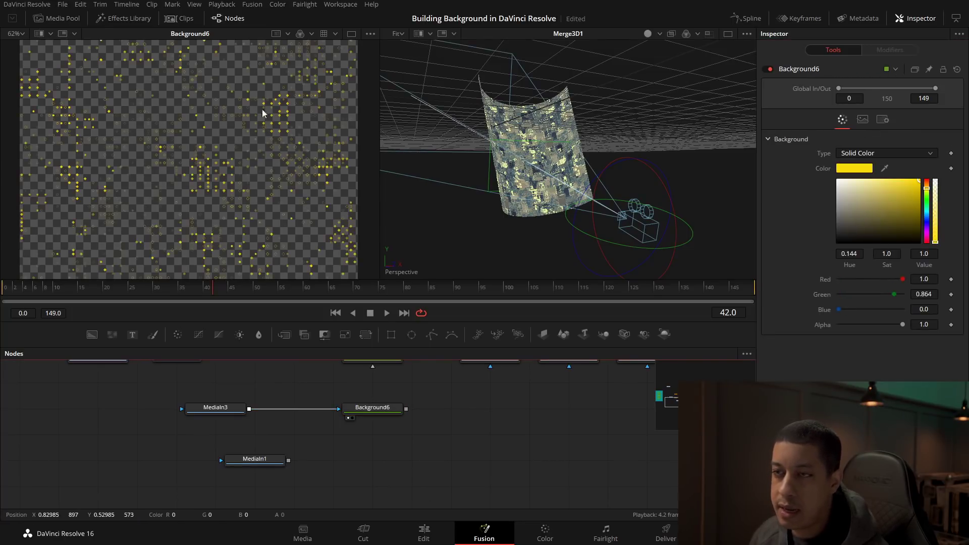
# Mask MediaIn3 with a Rectangle node, widen it to about 1.32, and move it down to a Center Y of about -0.23
pyautogui.moveTo(190, 415); pyautogui.dragTo(350, 408)
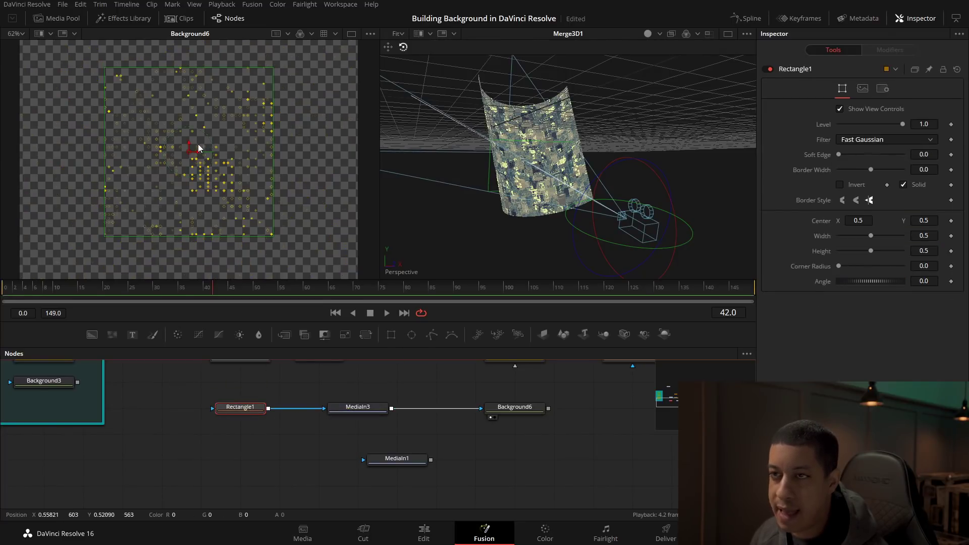
pyautogui.scroll(-2, 219, 173)
pyautogui.moveTo(245, 168); pyautogui.dragTo(316, 170)
pyautogui.moveTo(214, 155); pyautogui.dragTo(195, 279)
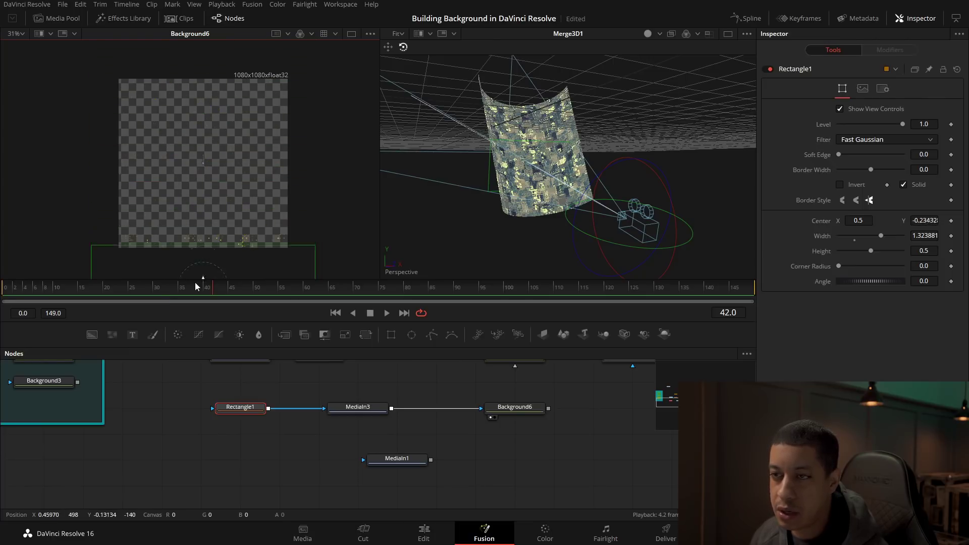
# Adjust Rectangle1 to a width of about 1.35 and position it just below the image at about X 0.508, Y -0.277
pyautogui.scroll(-4, 222, 202)
pyautogui.moveTo(255, 240); pyautogui.dragTo(217, 246)
pyautogui.scroll(5, 210, 237)
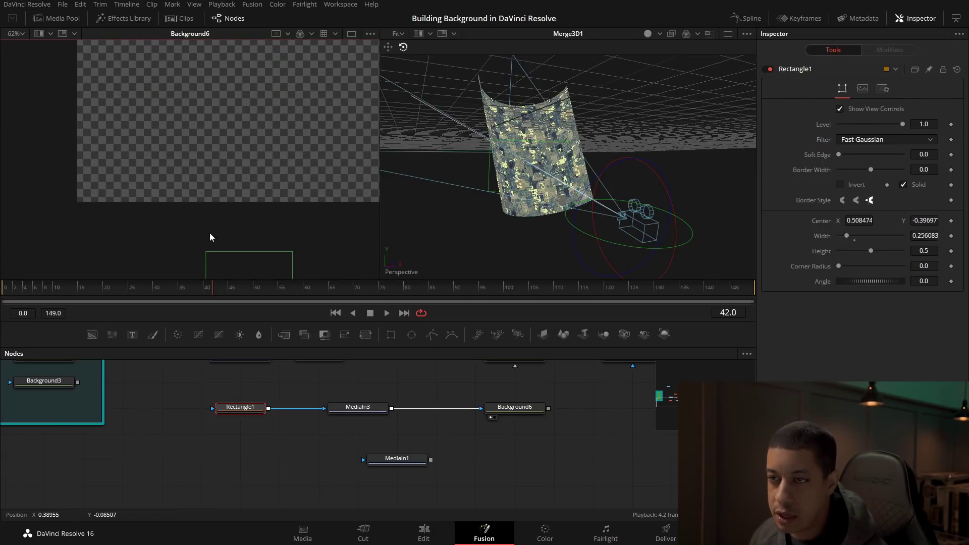
pyautogui.scroll(-5, 211, 237)
pyautogui.moveTo(253, 230); pyautogui.dragTo(240, 214)
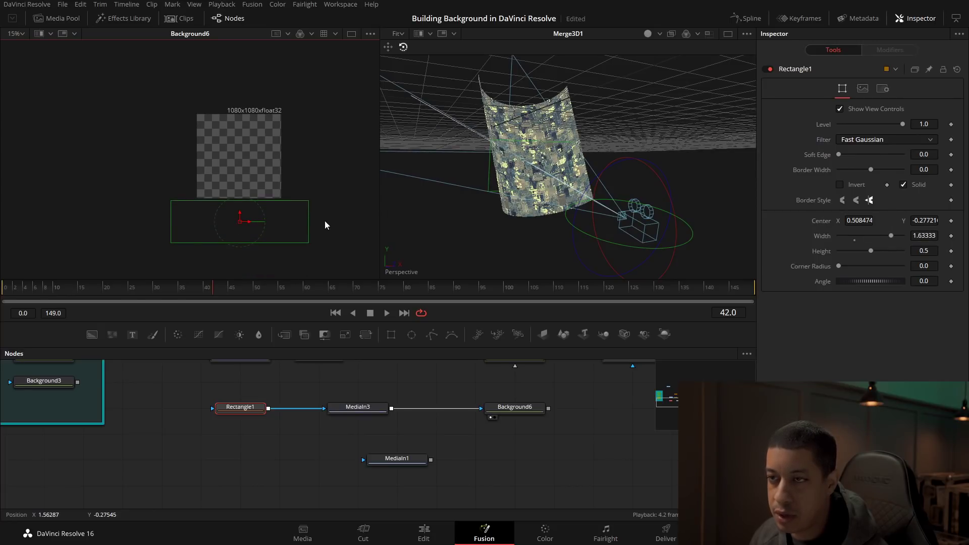
pyautogui.moveTo(309, 222); pyautogui.dragTo(297, 223)
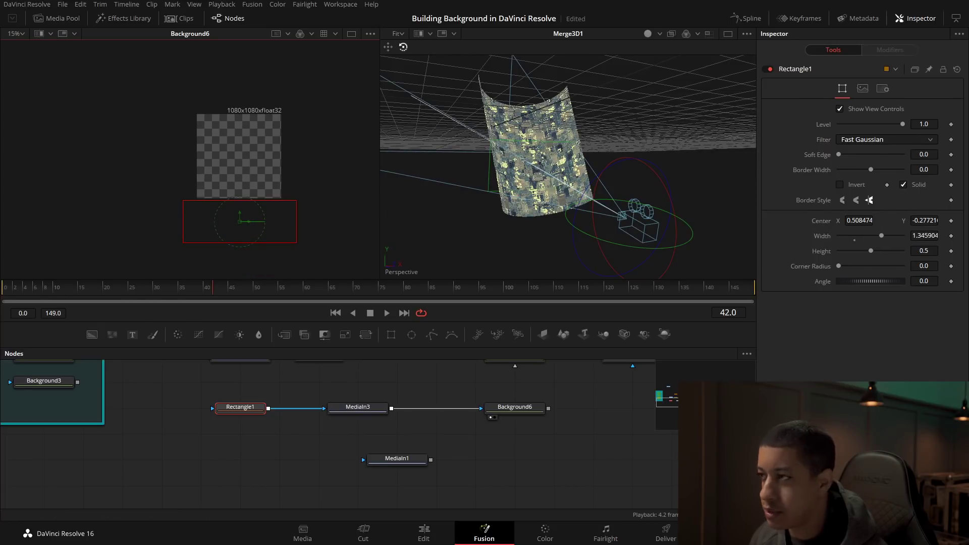
# Move Rectangle1 up over the dots to a Center Y of about 0.42 and set its Soft Edge to about 0.0236
pyautogui.moveTo(244, 218); pyautogui.dragTo(248, 162)
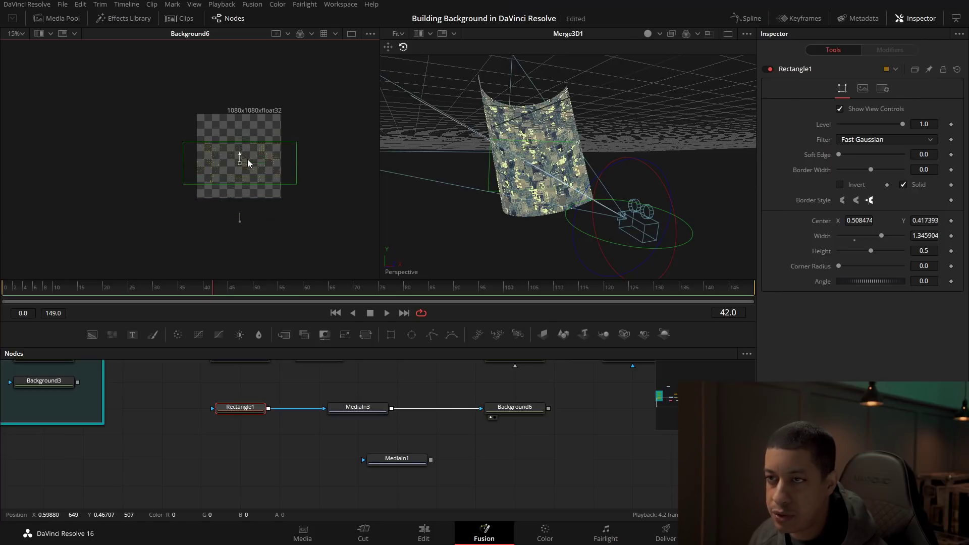
pyautogui.scroll(10, 248, 162)
pyautogui.scroll(2, 265, 186)
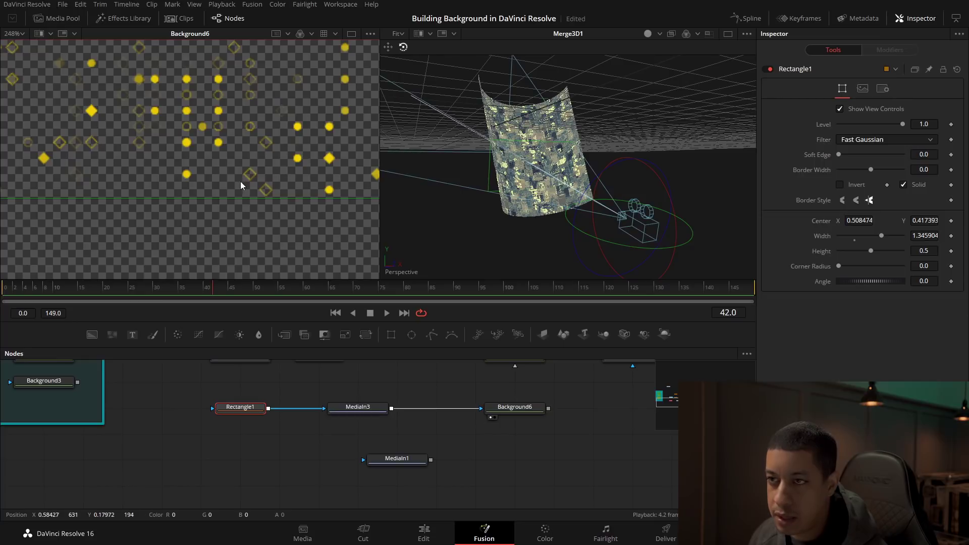
pyautogui.scroll(-6, 239, 183)
pyautogui.scroll(5, 279, 160)
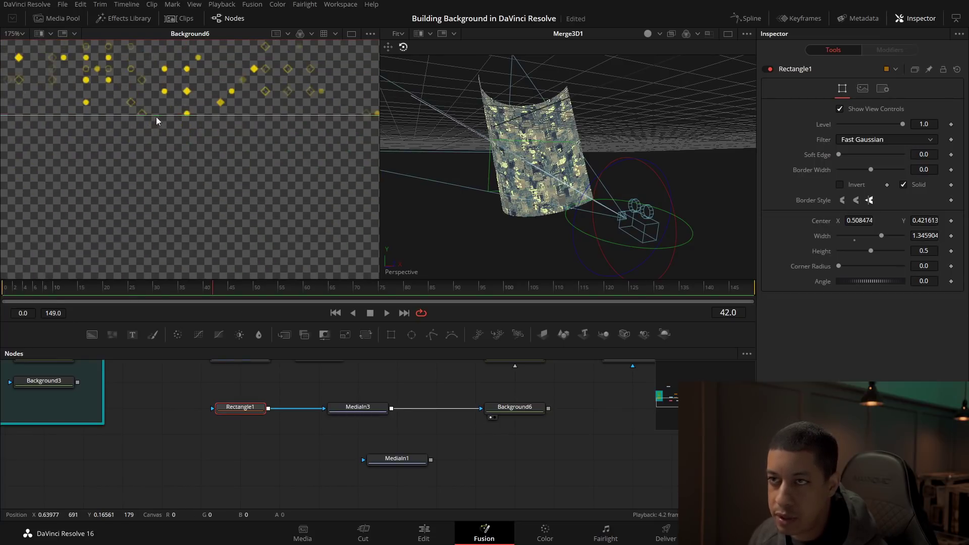
pyautogui.scroll(4, 156, 121)
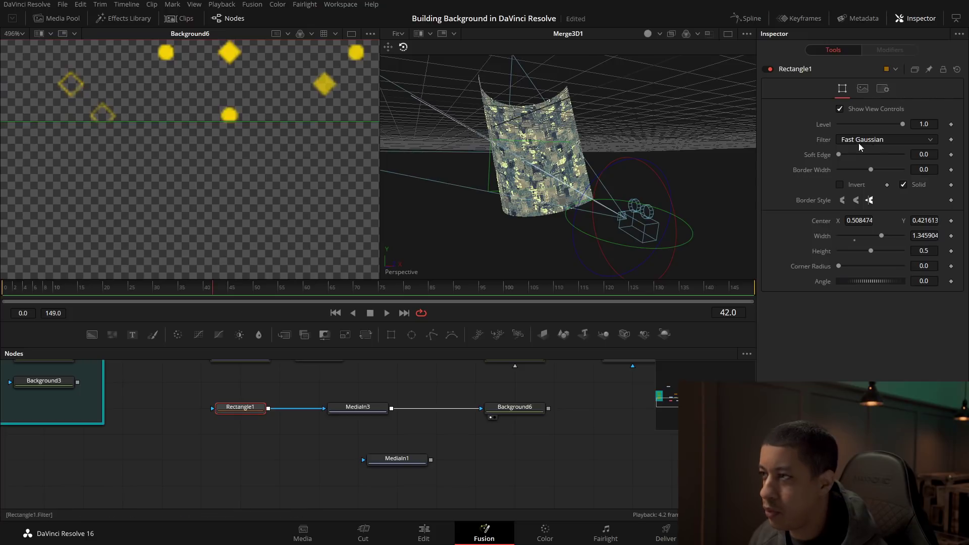
pyautogui.moveTo(839, 156); pyautogui.dragTo(850, 155)
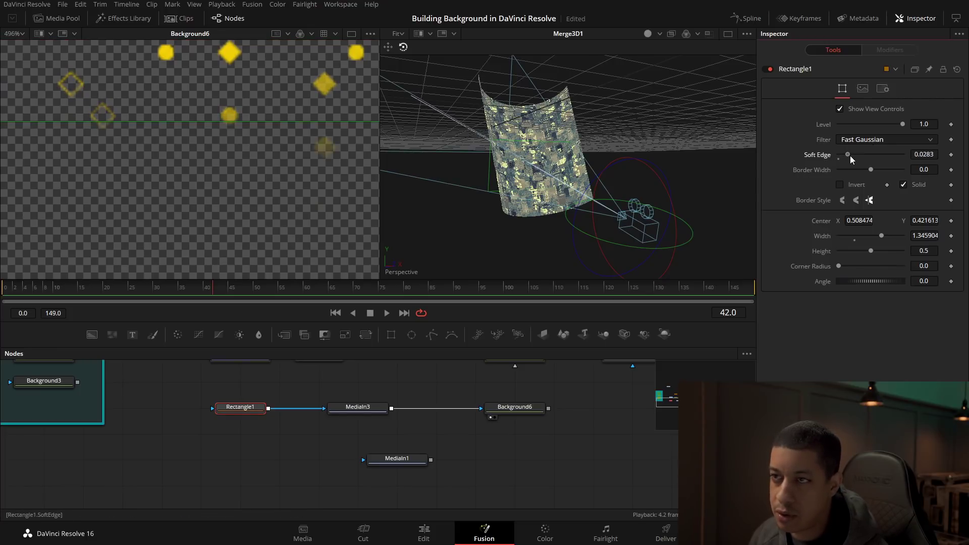
pyautogui.scroll(-9, 340, 155)
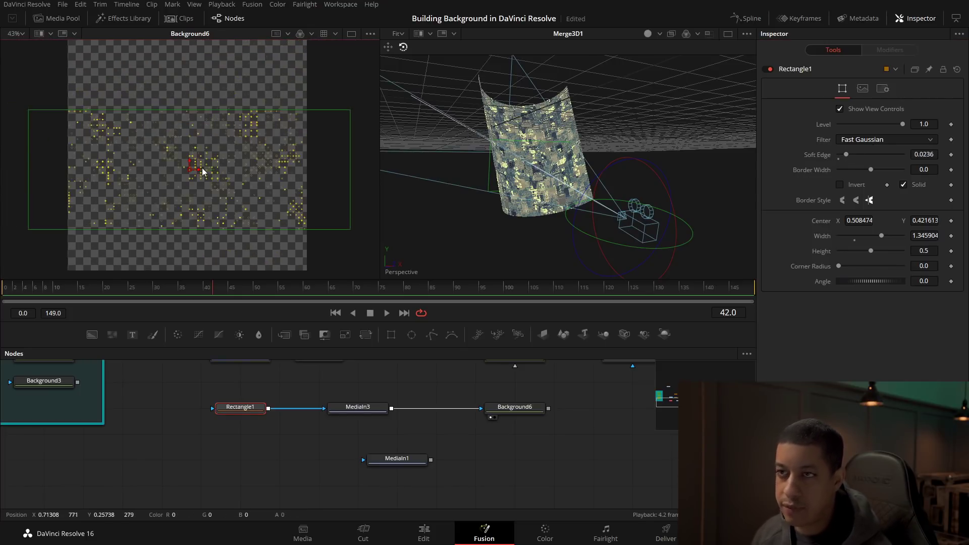
# Reduce Rectangle1's height to about 0.154 and place it below the image at a Center Y of about -0.213
pyautogui.moveTo(187, 161); pyautogui.dragTo(189, 186)
pyautogui.scroll(-3, 205, 191)
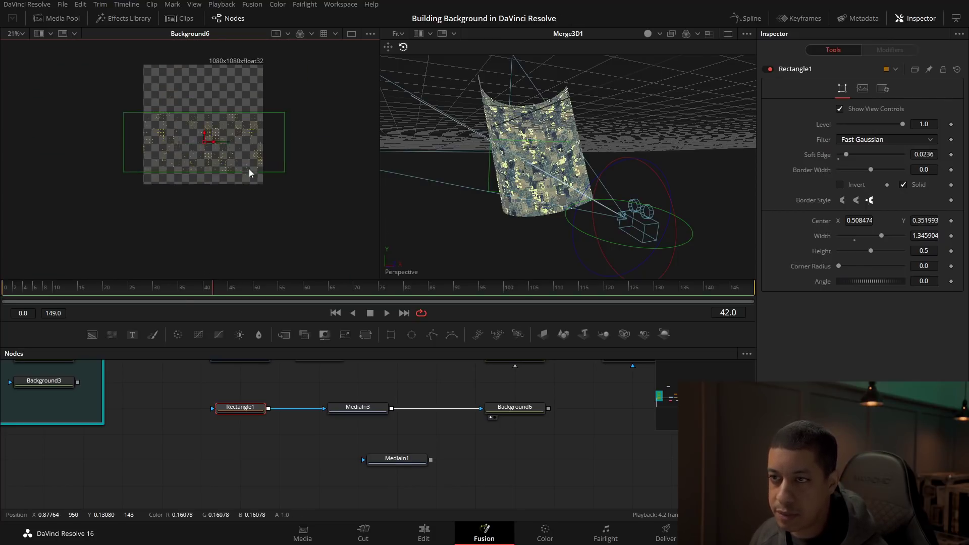
pyautogui.moveTo(203, 135); pyautogui.dragTo(205, 209)
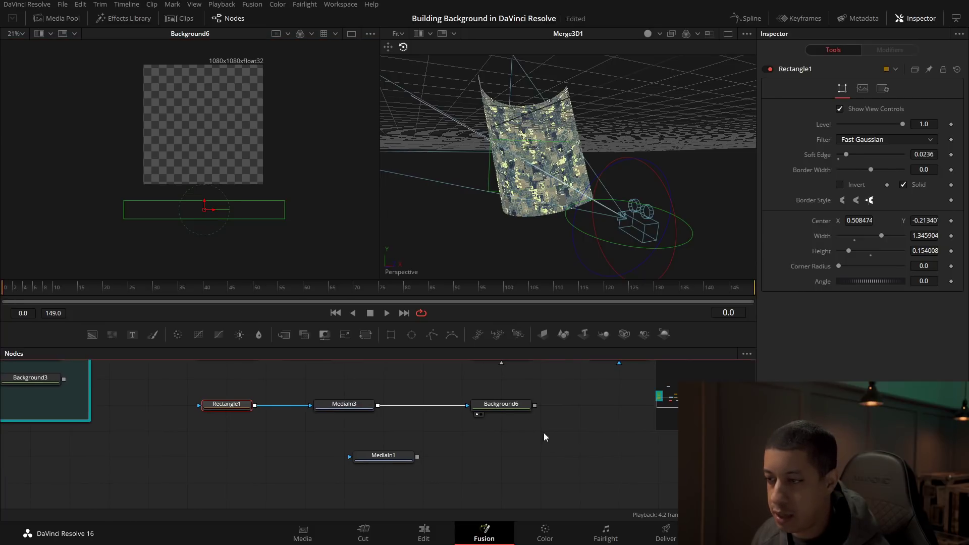
# Show Background6 in the second viewer and animate Rectangle1's Center from below the image at frame 0 to Y about 1.12 at frame 15
pyautogui.click(498, 406)
pyautogui.press('2')
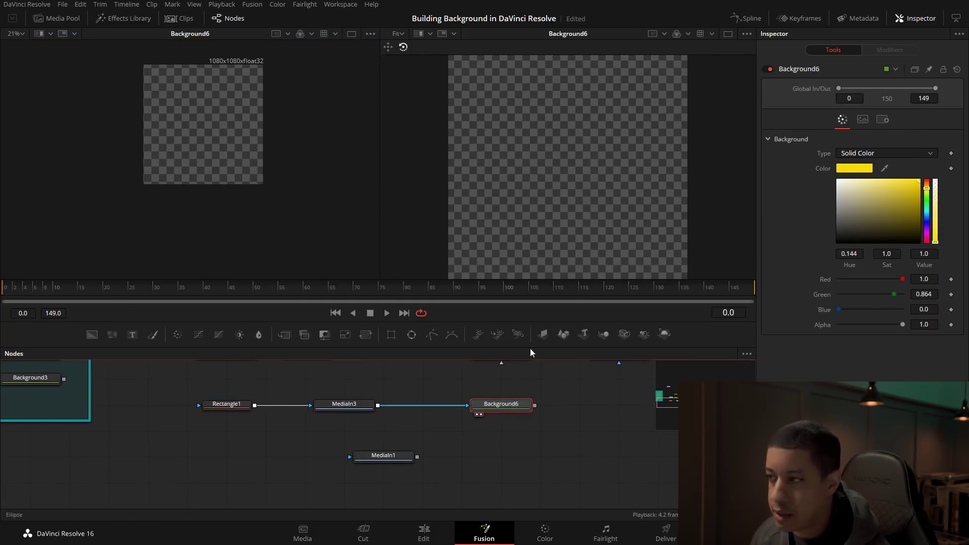
pyautogui.click(222, 405)
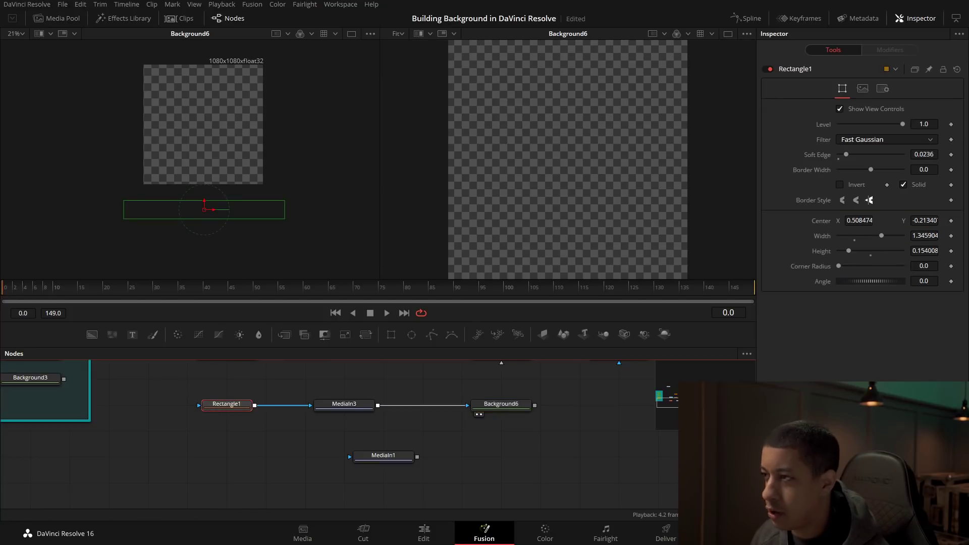
pyautogui.click(951, 222)
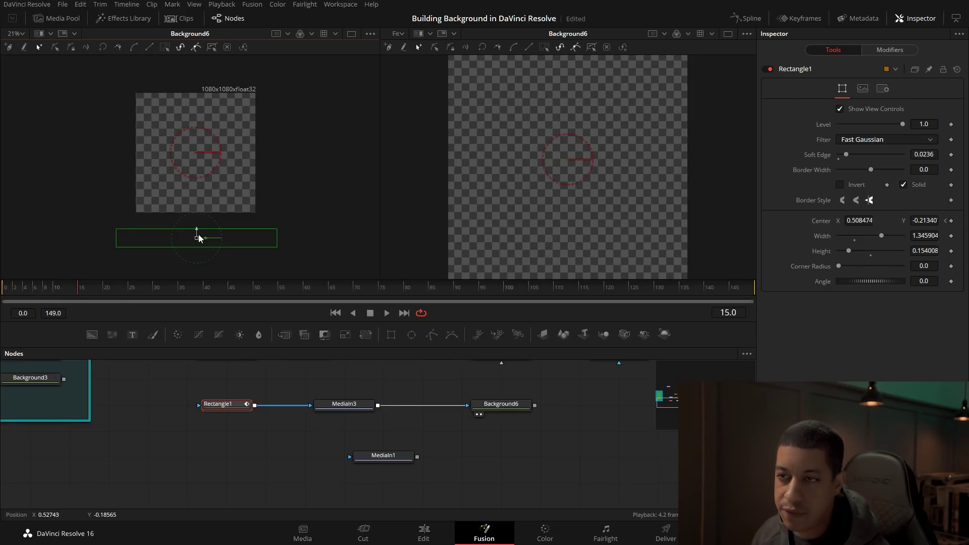
pyautogui.moveTo(198, 238); pyautogui.dragTo(197, 78)
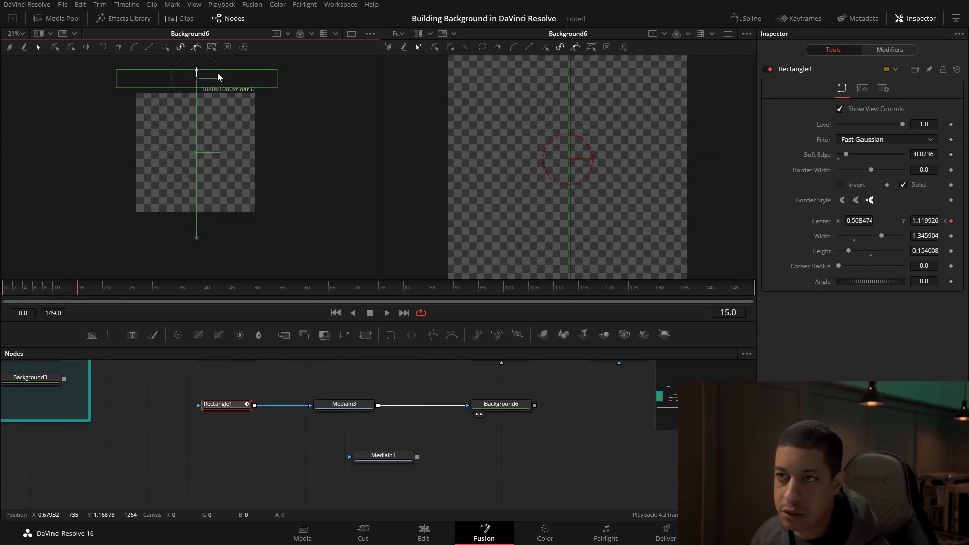
pyautogui.click(226, 409)
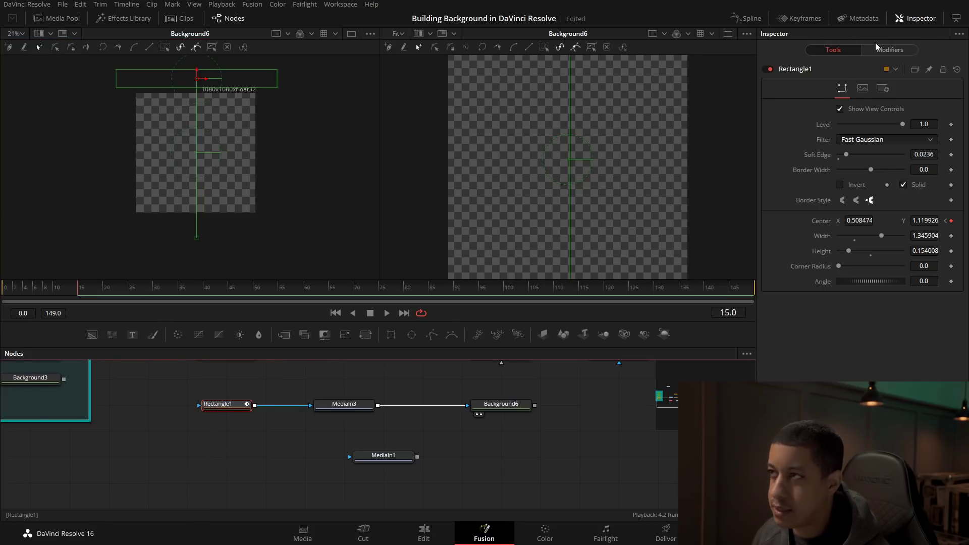
# Open the Spline editor, enlarge its area and display Rectangle1's Displacement curve fitted to view
pyautogui.click(747, 18)
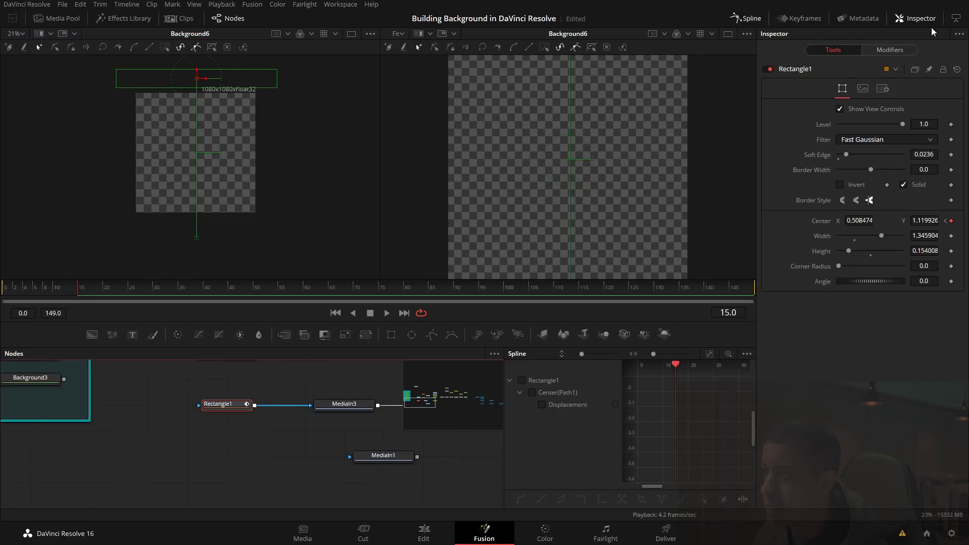
pyautogui.click(950, 21)
pyautogui.click(687, 397)
pyautogui.moveTo(647, 446); pyautogui.dragTo(546, 445)
pyautogui.click(921, 354)
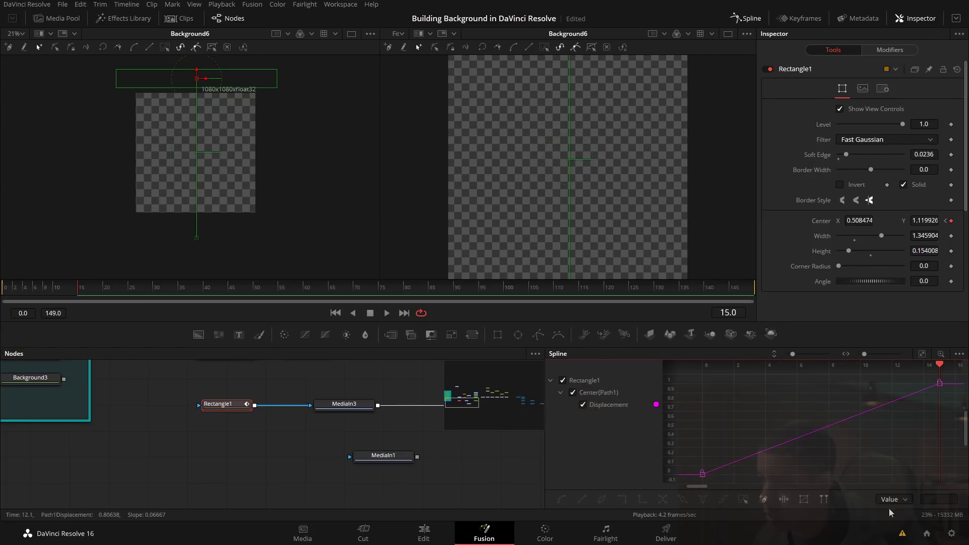
# Set both keyframes of Rectangle1's Displacement curve to Loop and play back the repeating mask movement
pyautogui.moveTo(894, 412); pyautogui.dragTo(692, 485)
pyautogui.moveTo(859, 457); pyautogui.dragTo(833, 462)
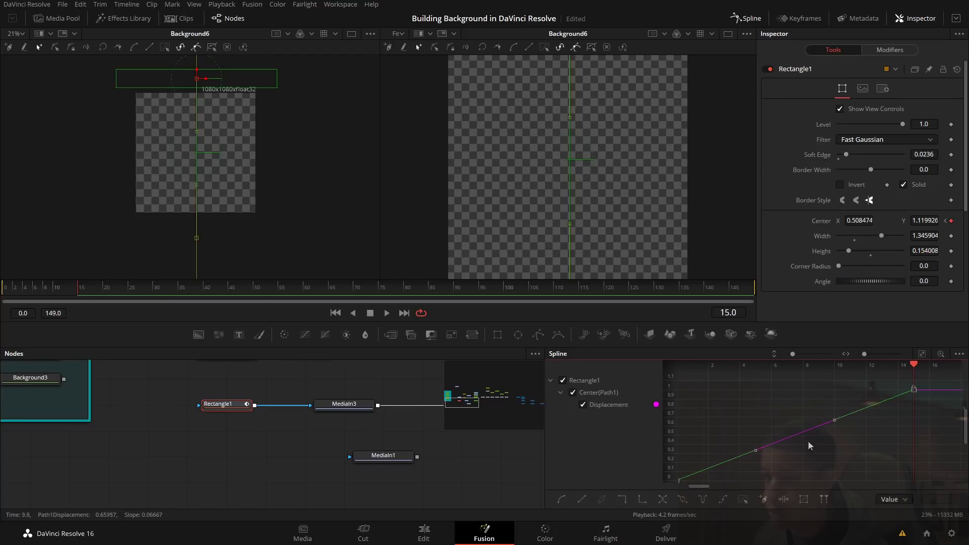
pyautogui.rightClick(915, 390)
pyautogui.moveTo(915, 259)
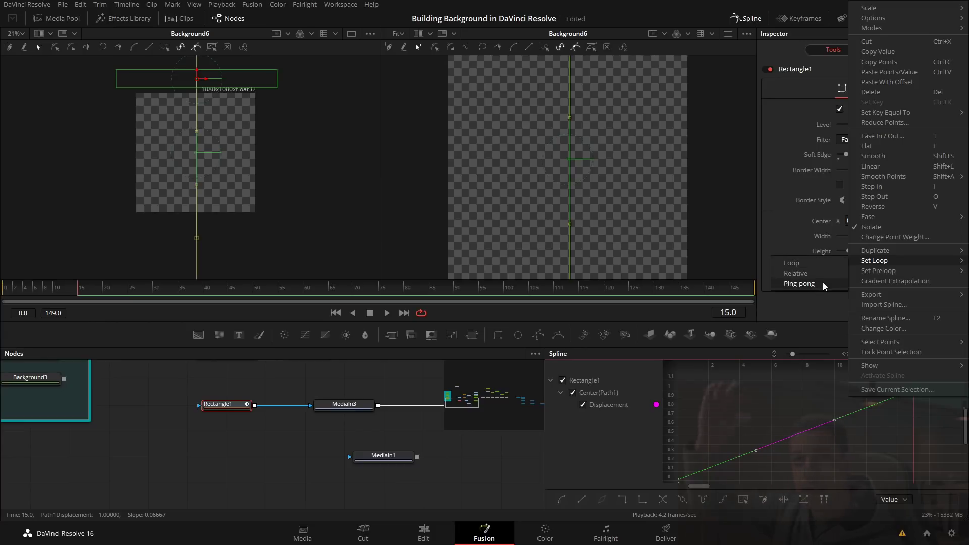
pyautogui.click(822, 285)
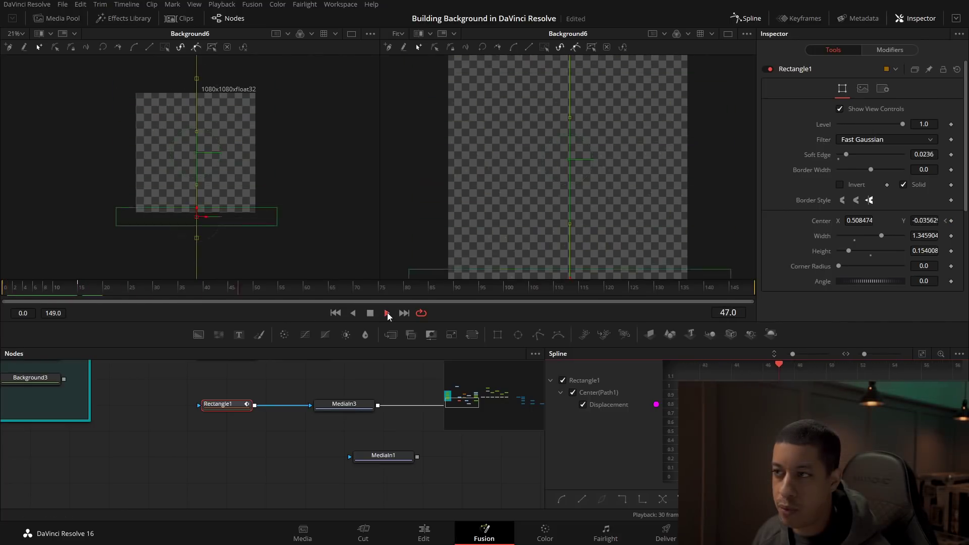
pyautogui.click(370, 313)
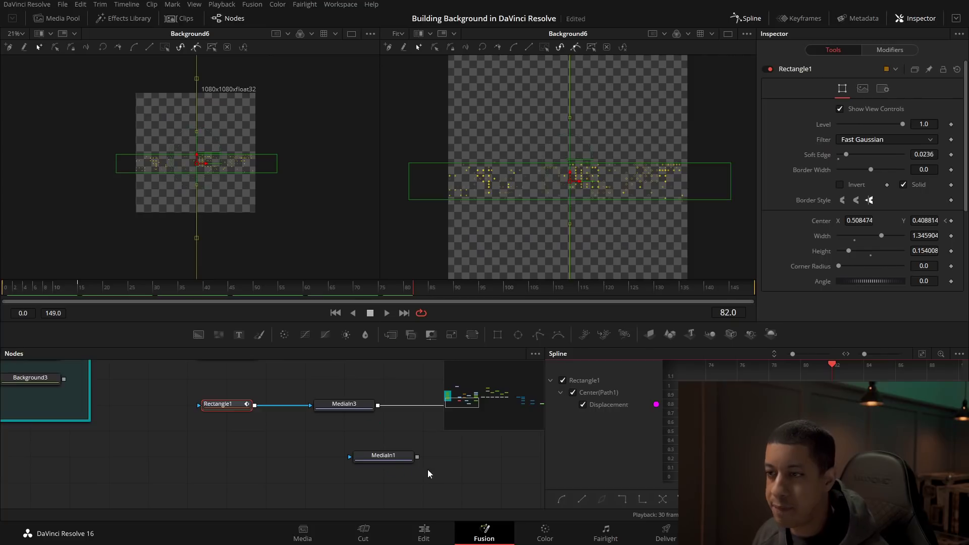
# Move the Rectangle1, MediaIn3, Background6 and MediaIn1 nodes below the end of the merge chain and show Merge3 in the second viewer
pyautogui.moveTo(474, 467); pyautogui.dragTo(332, 464)
pyautogui.scroll(-5, 358, 432)
pyautogui.moveTo(393, 430); pyautogui.dragTo(114, 427)
pyautogui.moveTo(229, 438); pyautogui.dragTo(404, 441)
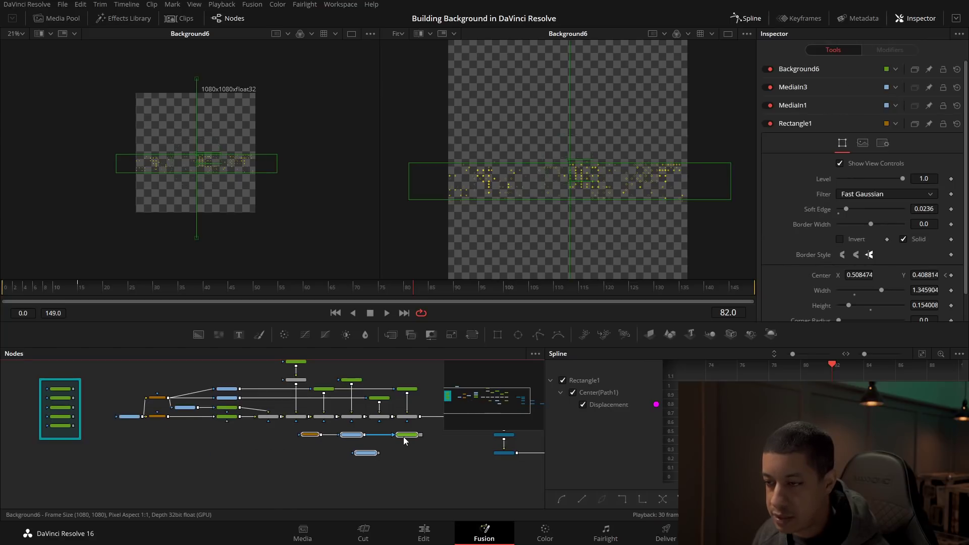
pyautogui.moveTo(487, 461); pyautogui.dragTo(397, 462)
pyautogui.scroll(5, 344, 435)
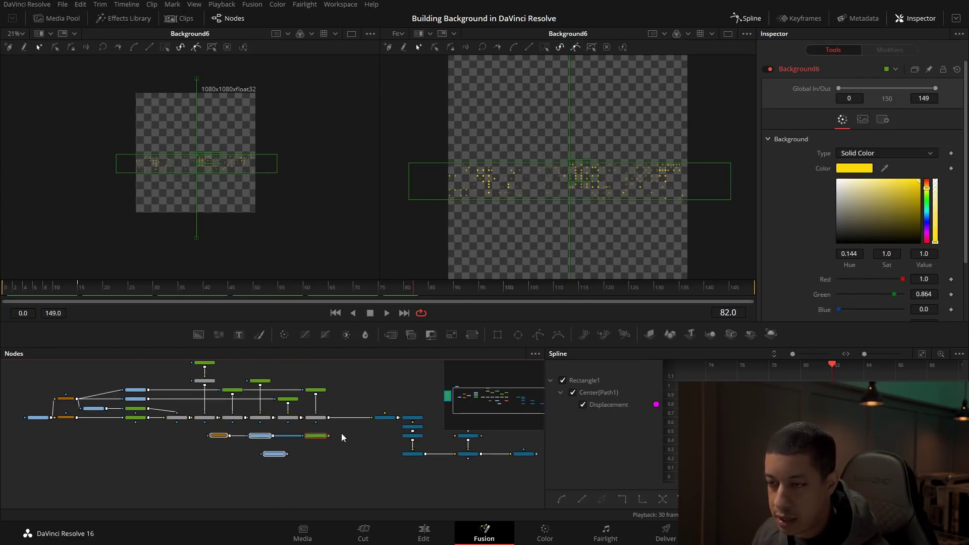
pyautogui.moveTo(289, 401); pyautogui.dragTo(629, 62)
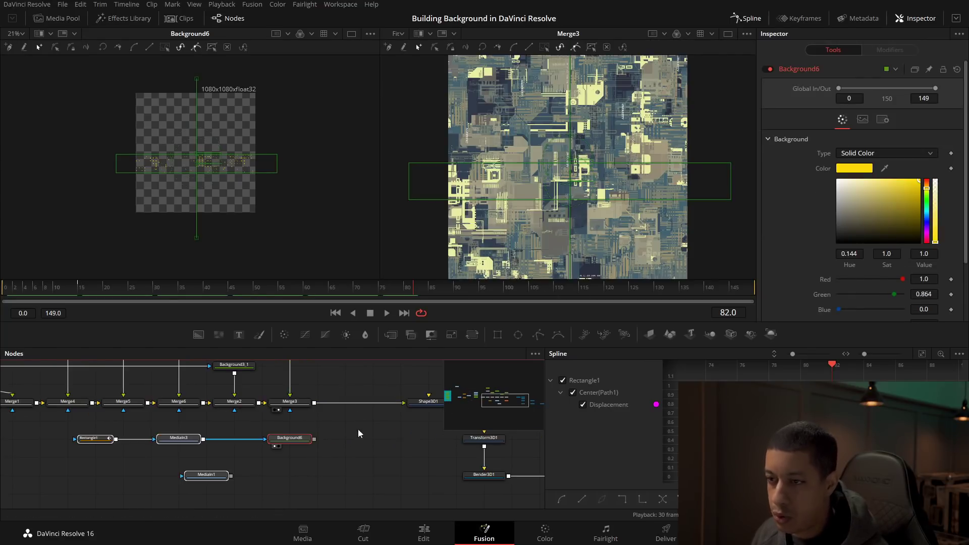
# Merge Background6 over Merge3's output and save the project after previewing the playback
pyautogui.moveTo(315, 439); pyautogui.dragTo(314, 403)
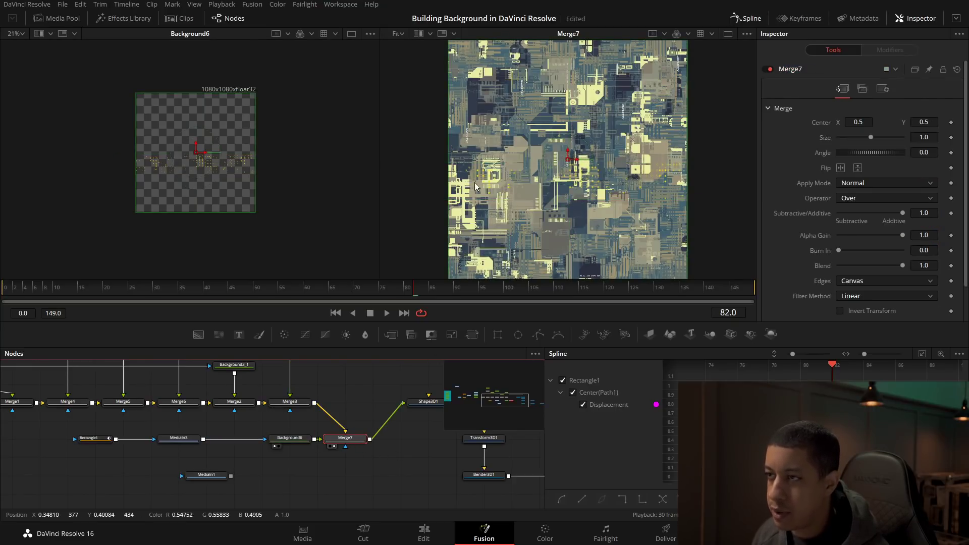
pyautogui.moveTo(88, 284); pyautogui.dragTo(16, 284)
pyautogui.press('space')
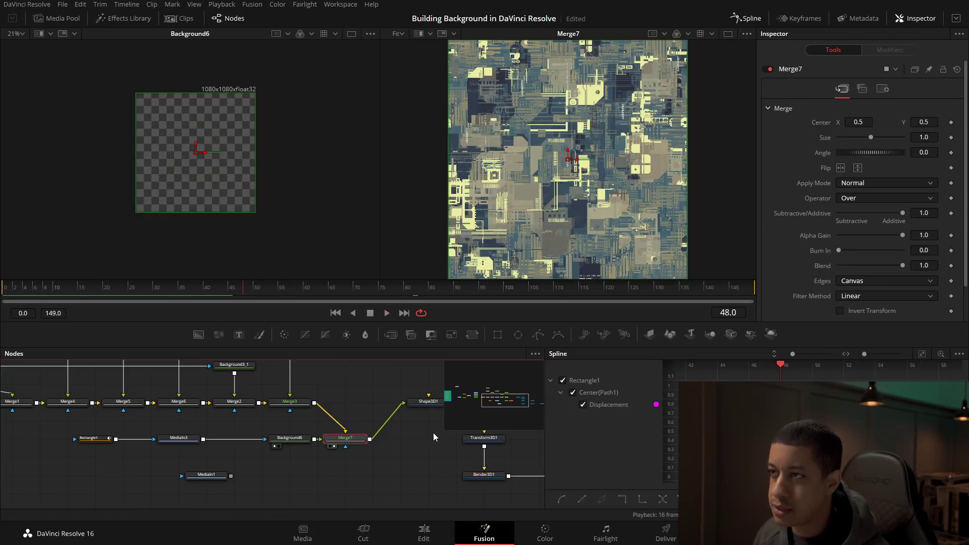
pyautogui.press('space')
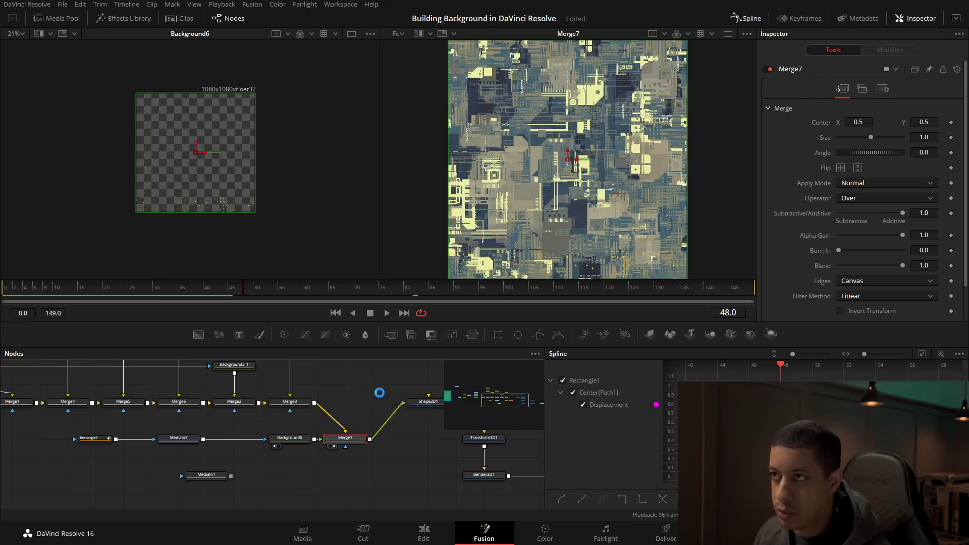
pyautogui.hotkey('ctrl', 's')
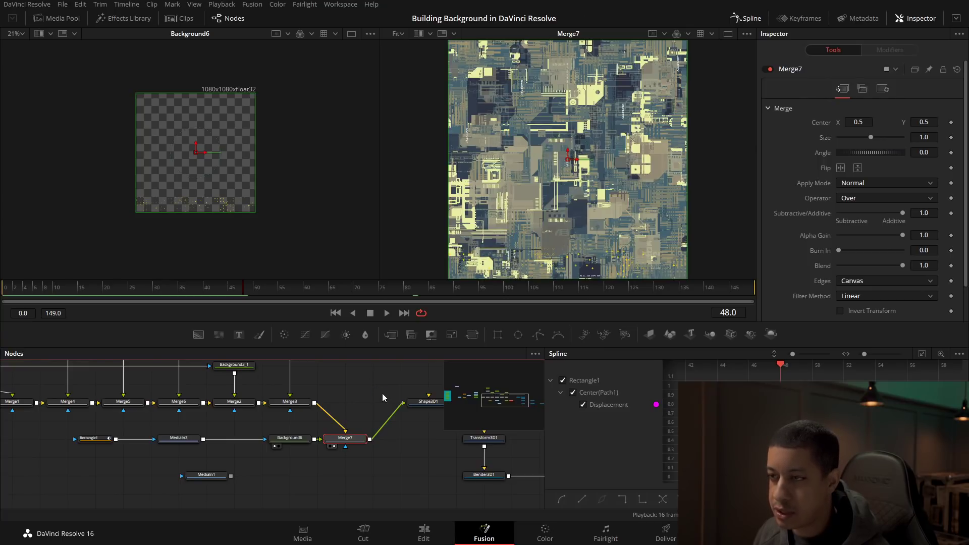
# Shift Rectangle1, MediaIn3 and Background6 away from Merge7 to make room and insert a Glow node after Background6
pyautogui.moveTo(338, 455); pyautogui.dragTo(66, 410)
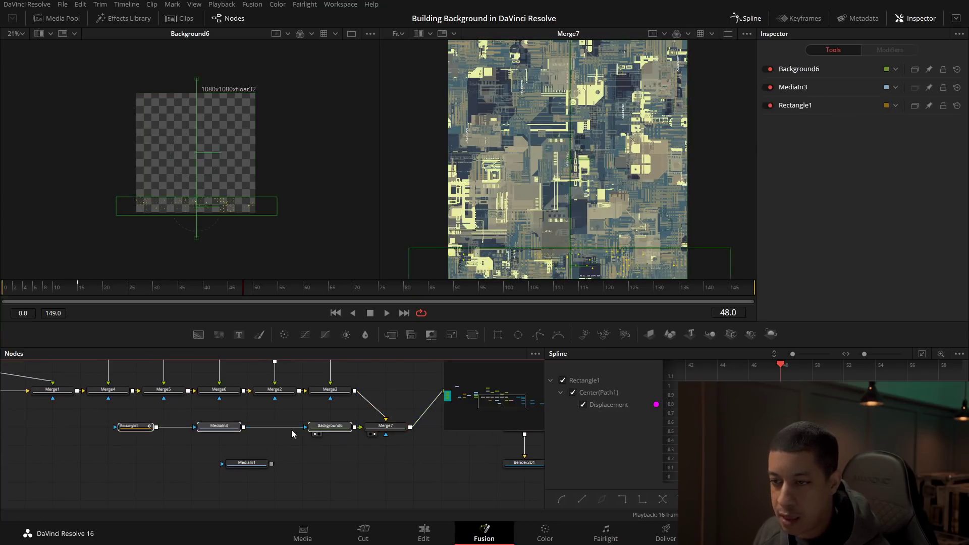
pyautogui.moveTo(331, 427); pyautogui.dragTo(220, 427)
pyautogui.click(241, 441)
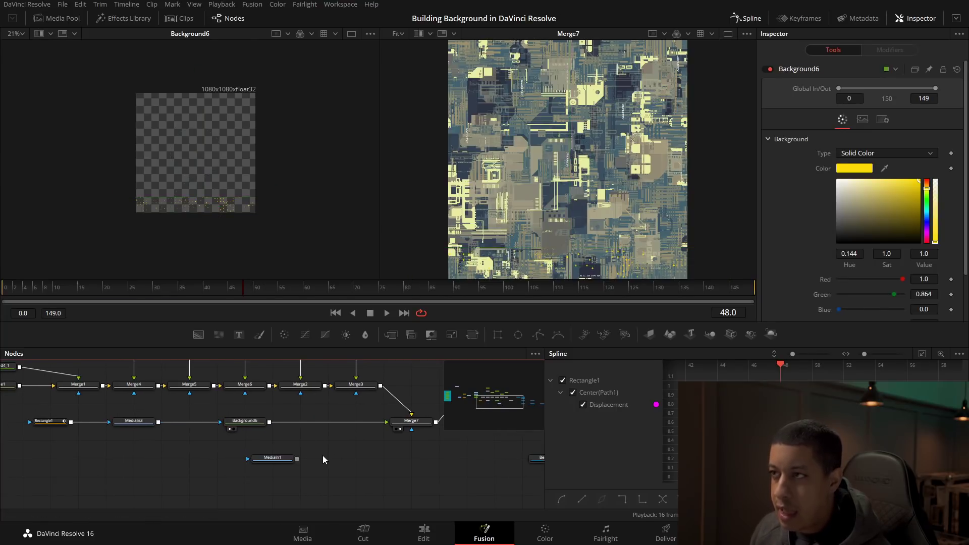
pyautogui.click(216, 424)
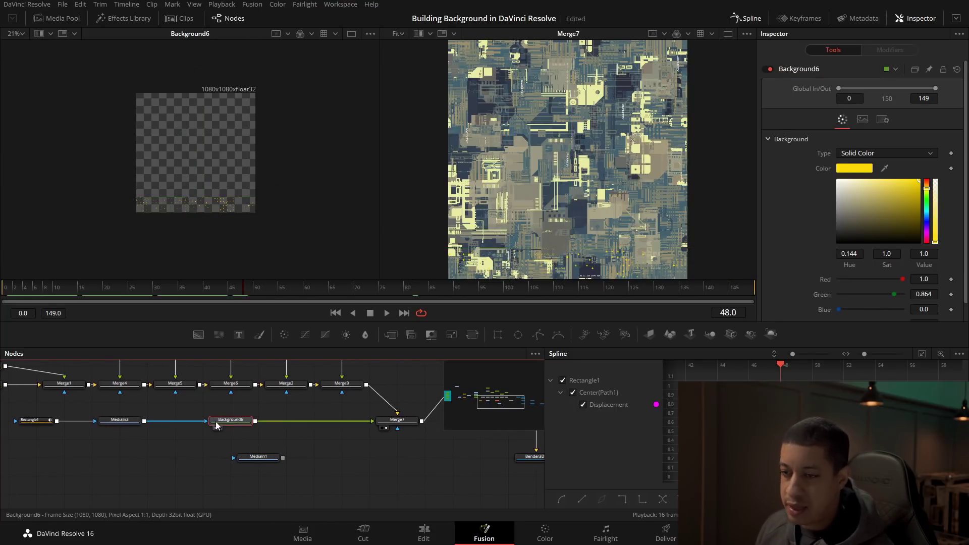
pyautogui.hotkey('shift', 'space')
pyautogui.write('tran')
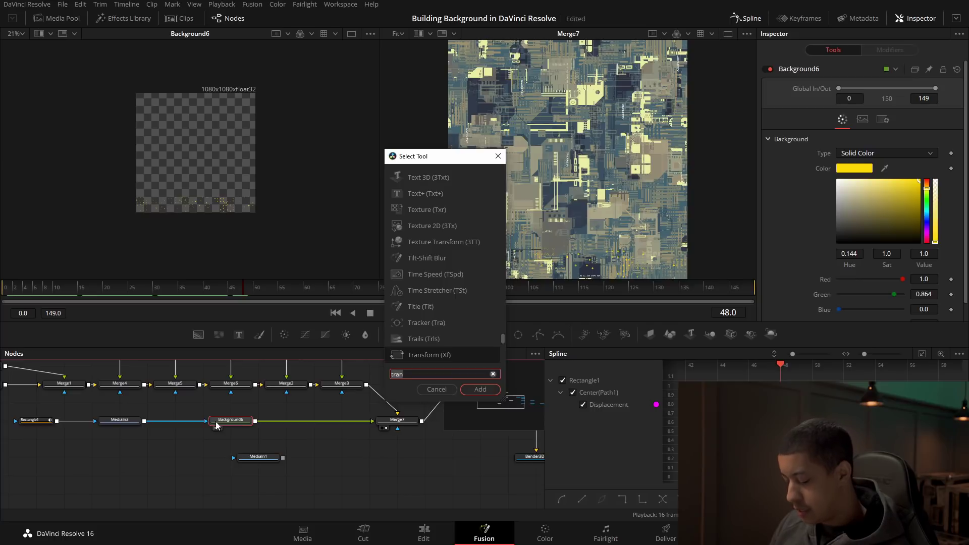
pyautogui.press('BackSpace')
pyautogui.press('BackSpace')
pyautogui.press('BackSpace')
pyautogui.press('BackSpace')
pyautogui.write('glow')
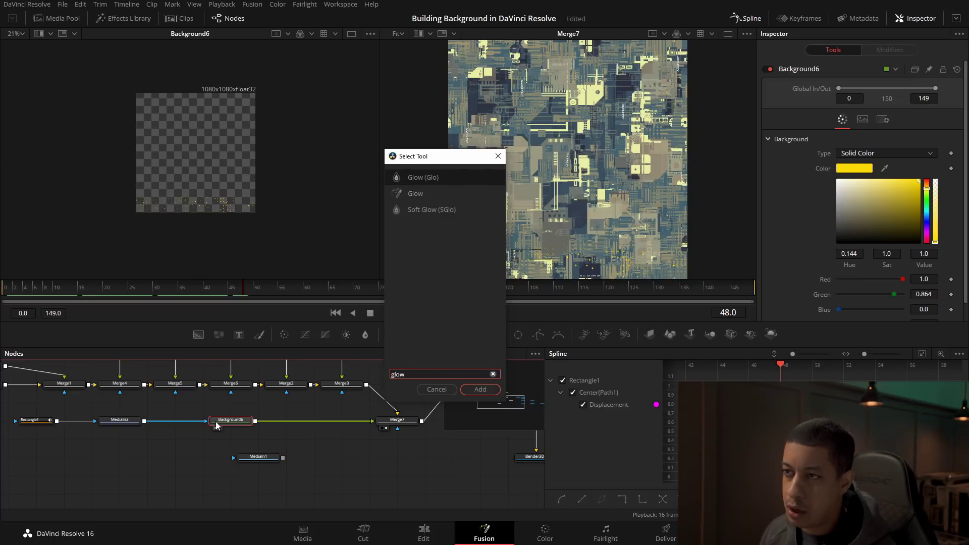
pyautogui.press('Return')
# Compare the merged dots with Glow1 disabled and enabled at frame 49
pyautogui.click(312, 291)
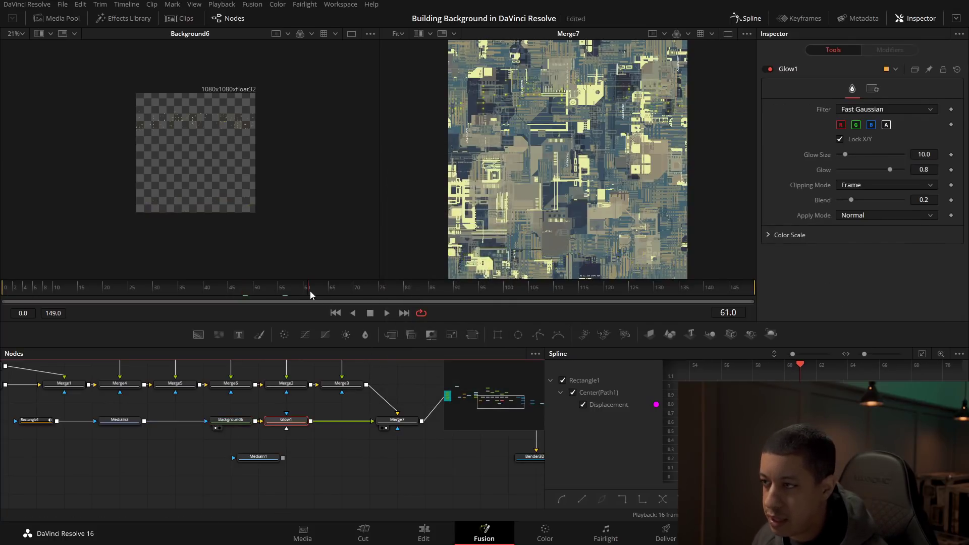
pyautogui.click(246, 291)
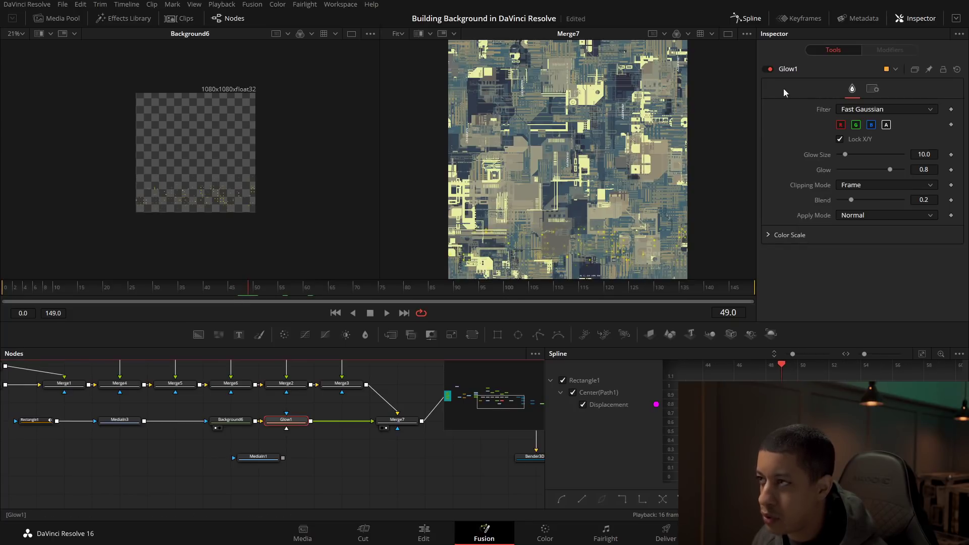
pyautogui.click(769, 69)
pyautogui.click(768, 68)
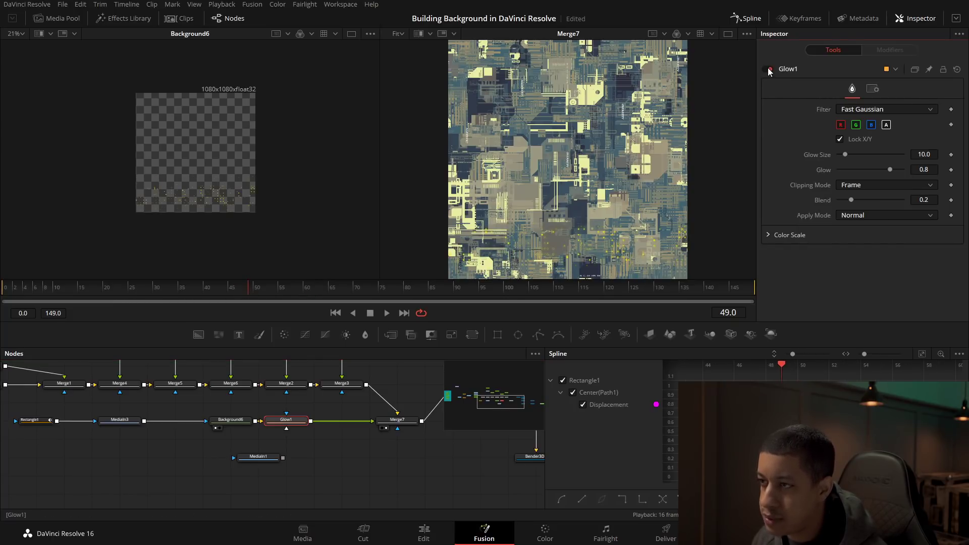
# Insert a Brightness/Contrast node after Merge3 and set Gain to 0.81, Lift to -0.14 and Gamma to 0.91
pyautogui.moveTo(372, 432); pyautogui.dragTo(341, 437)
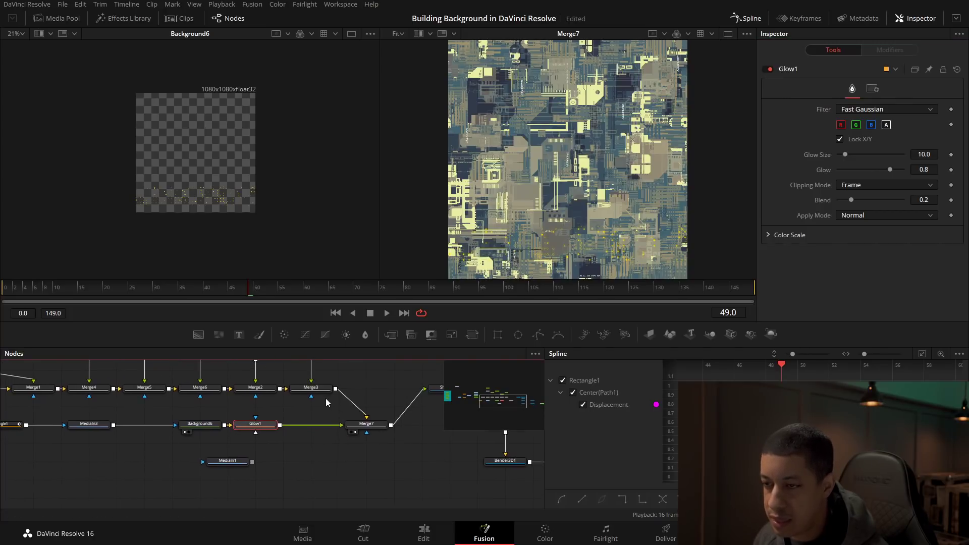
pyautogui.click(322, 390)
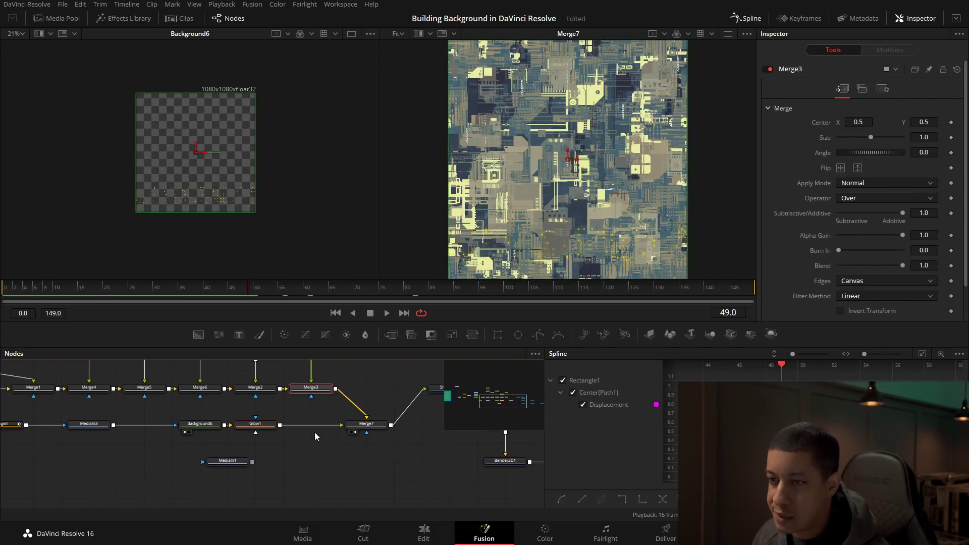
pyautogui.moveTo(357, 379); pyautogui.dragTo(365, 374)
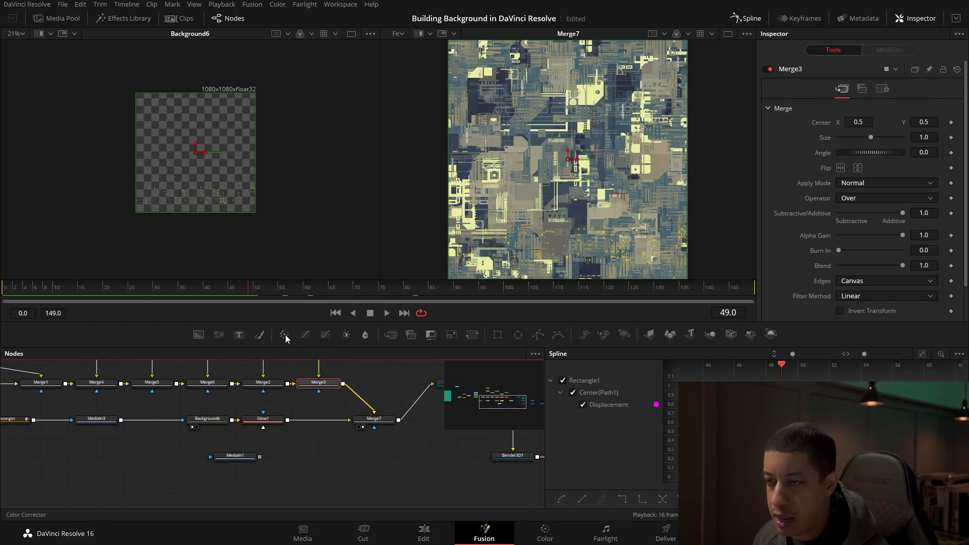
pyautogui.click(346, 335)
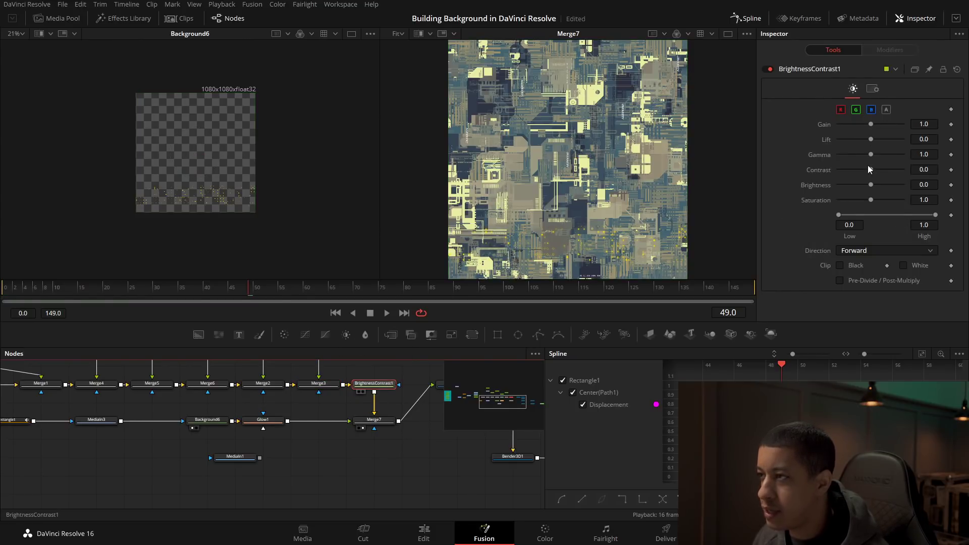
pyautogui.moveTo(870, 139)
pyautogui.mouseDown()
pyautogui.moveTo(870, 126)
pyautogui.moveTo(868, 155)
pyautogui.mouseUp()
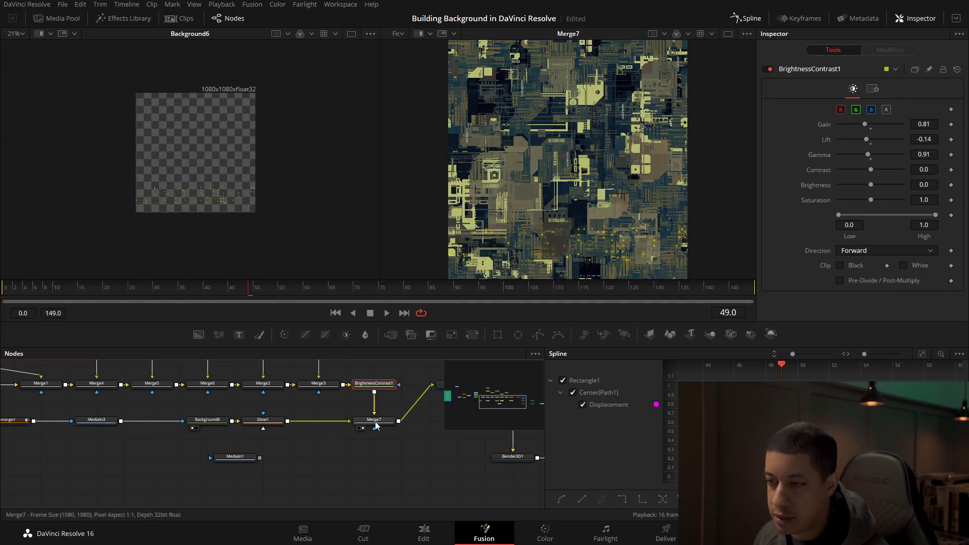
# Set Glow1's Glow Size to 5.5 and Glow to 0.882, and play back the glowing dots over the darkened texture
pyautogui.moveTo(325, 444); pyautogui.dragTo(365, 440)
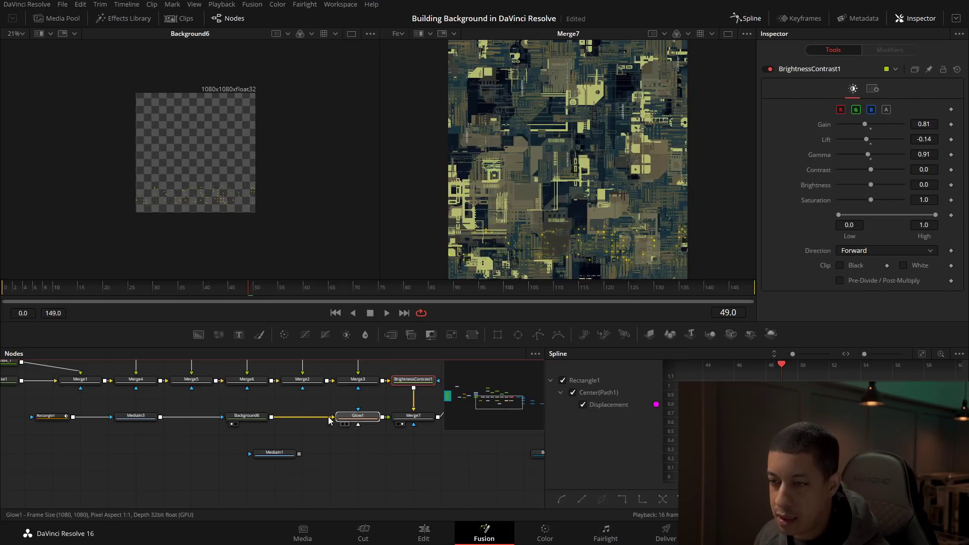
pyautogui.click(330, 415)
pyautogui.moveTo(845, 155); pyautogui.dragTo(898, 171)
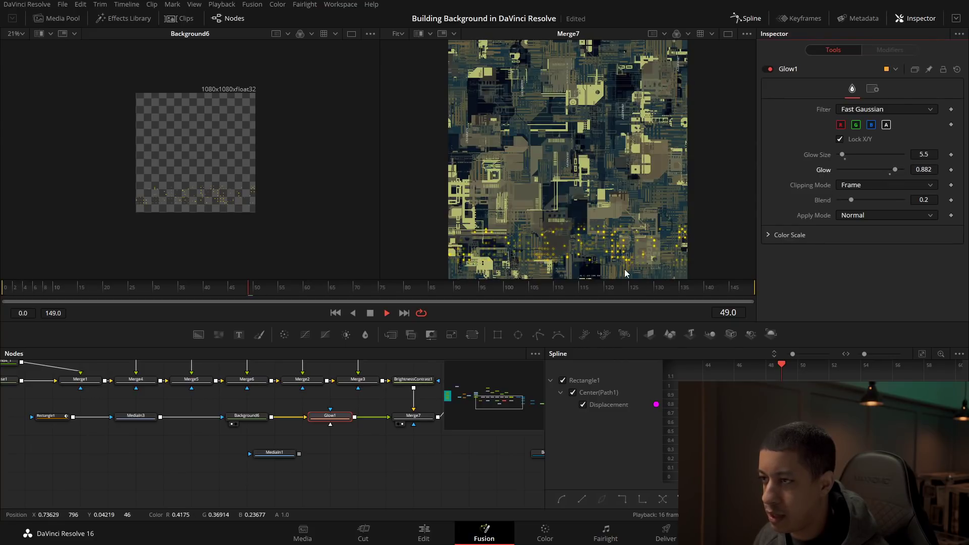
pyautogui.click(57, 299)
pyautogui.press('space')
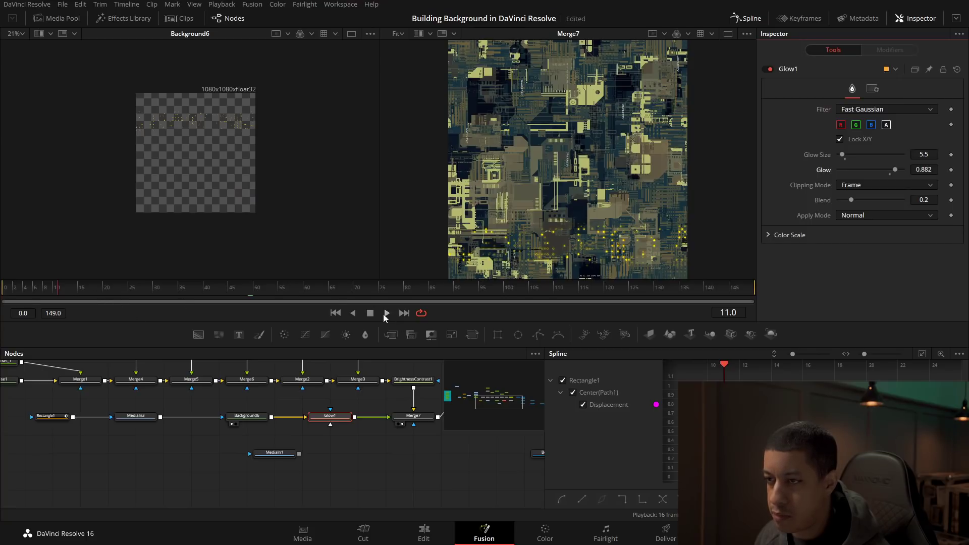
pyautogui.click(364, 459)
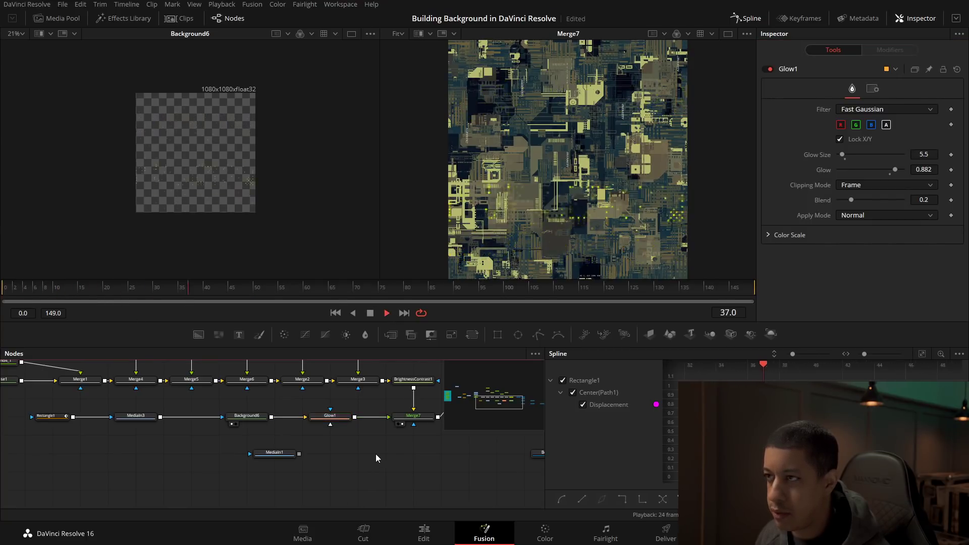
pyautogui.moveTo(390, 449); pyautogui.dragTo(348, 461)
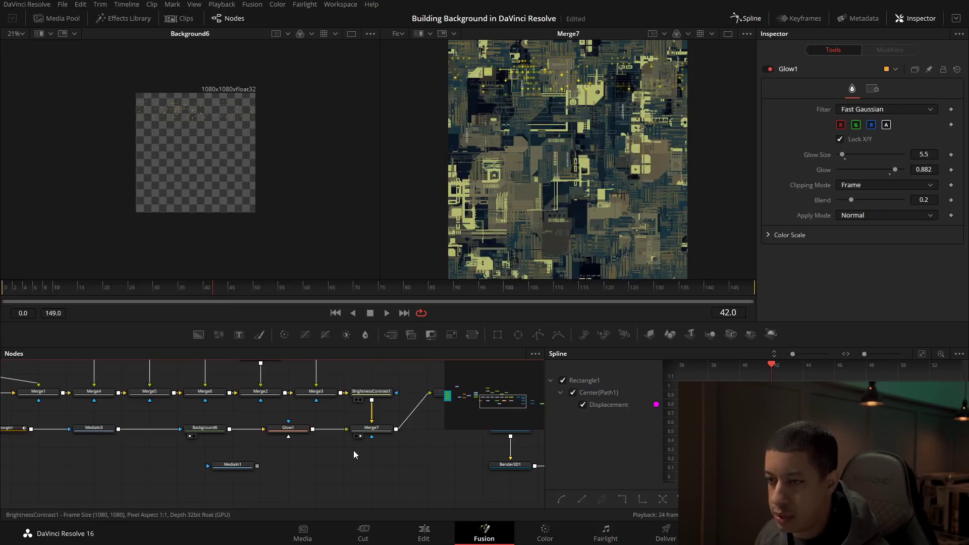
pyautogui.click(371, 393)
pyautogui.moveTo(437, 424); pyautogui.dragTo(417, 447)
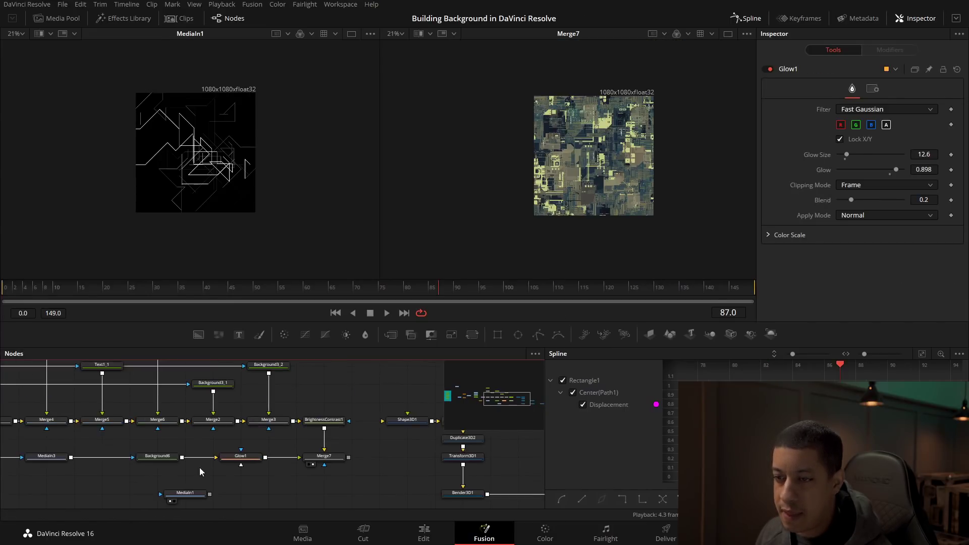
# Move MediaIn1 to the free space below Background6 in the node graph
pyautogui.moveTo(217, 502); pyautogui.dragTo(275, 483)
pyautogui.moveTo(378, 471); pyautogui.dragTo(339, 413)
pyautogui.moveTo(234, 416); pyautogui.dragTo(264, 439)
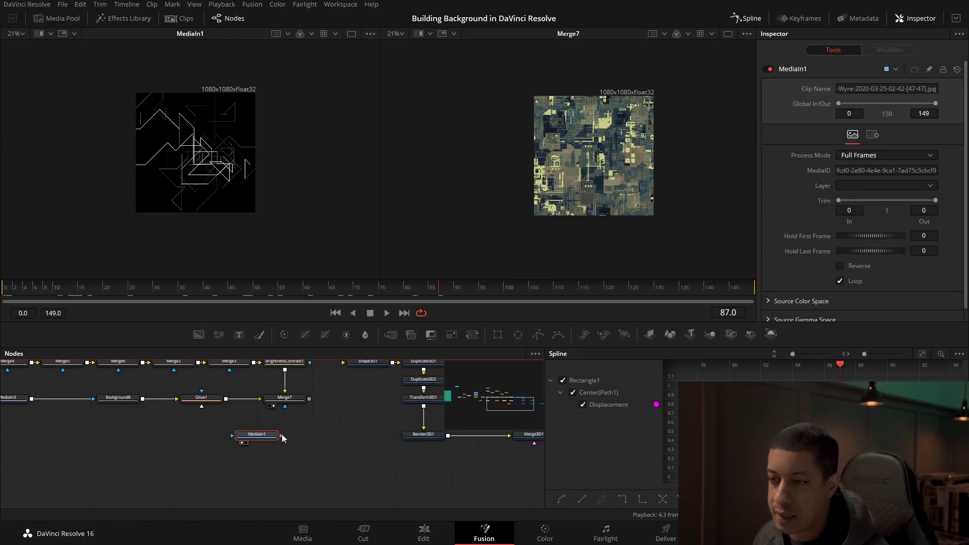
pyautogui.moveTo(283, 439); pyautogui.dragTo(311, 438)
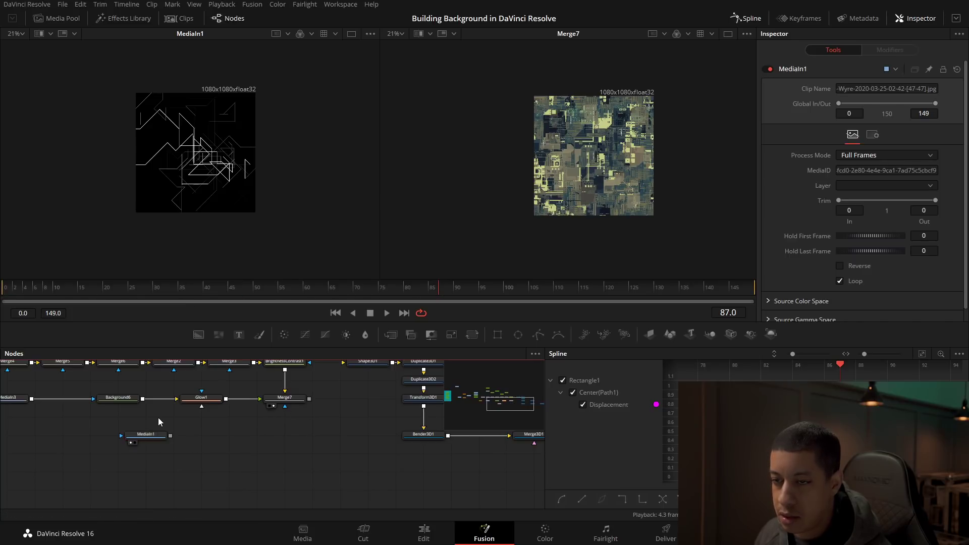
# Add a Bitmap node fed by MediaIn1, set its Channel to Luminance and view its output
pyautogui.hotkey('shift', 'space')
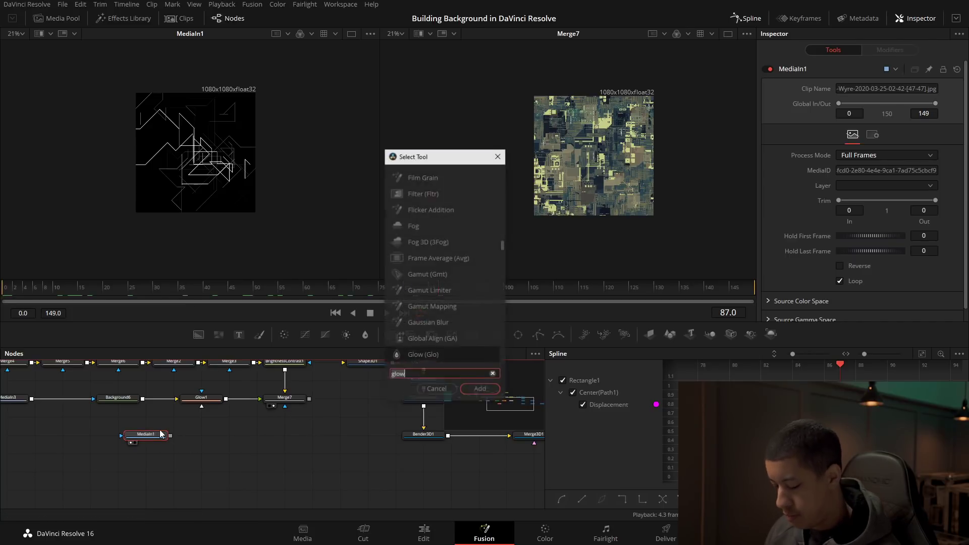
pyautogui.write('blit')
pyautogui.press('BackSpace')
pyautogui.press('BackSpace')
pyautogui.press('BackSpace')
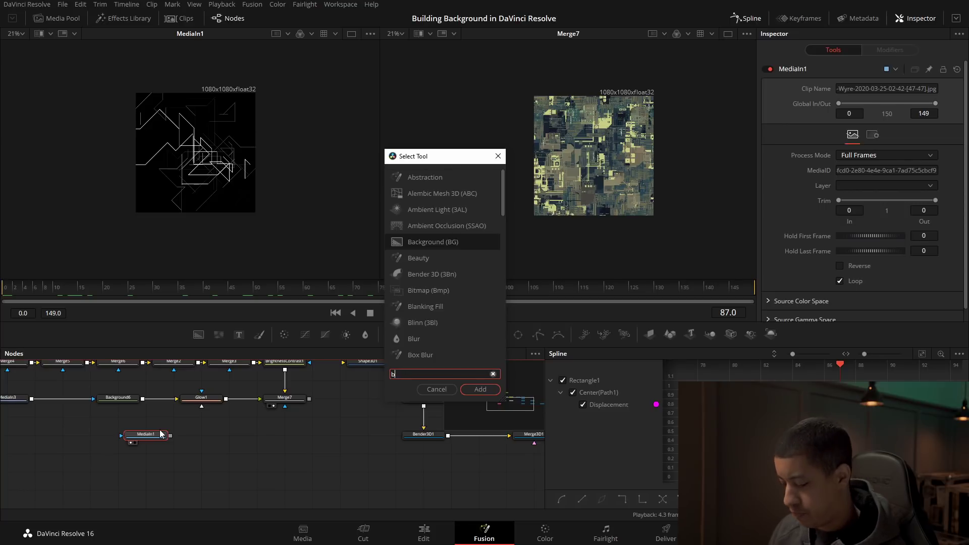
pyautogui.write('it')
pyautogui.press('Return')
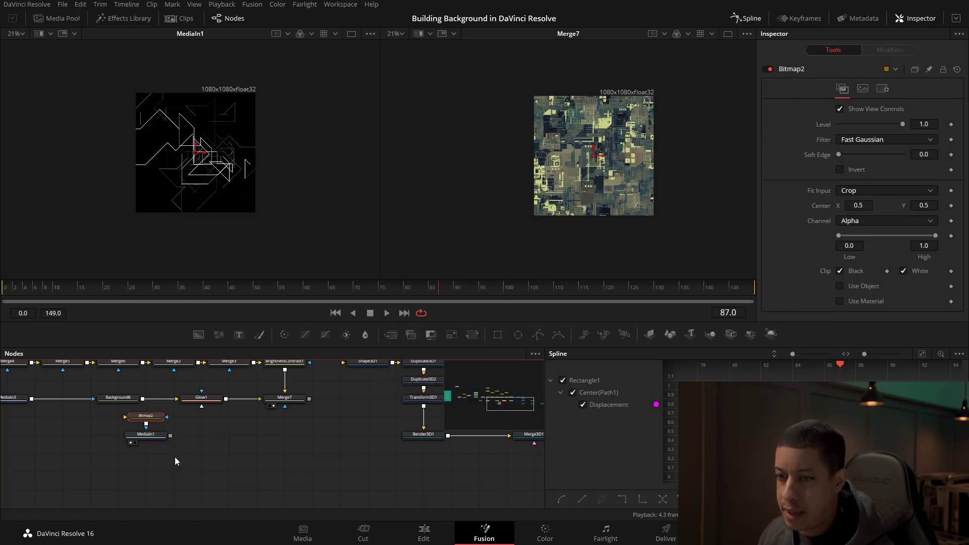
pyautogui.moveTo(158, 420); pyautogui.dragTo(241, 438)
pyautogui.moveTo(170, 435); pyautogui.dragTo(190, 435)
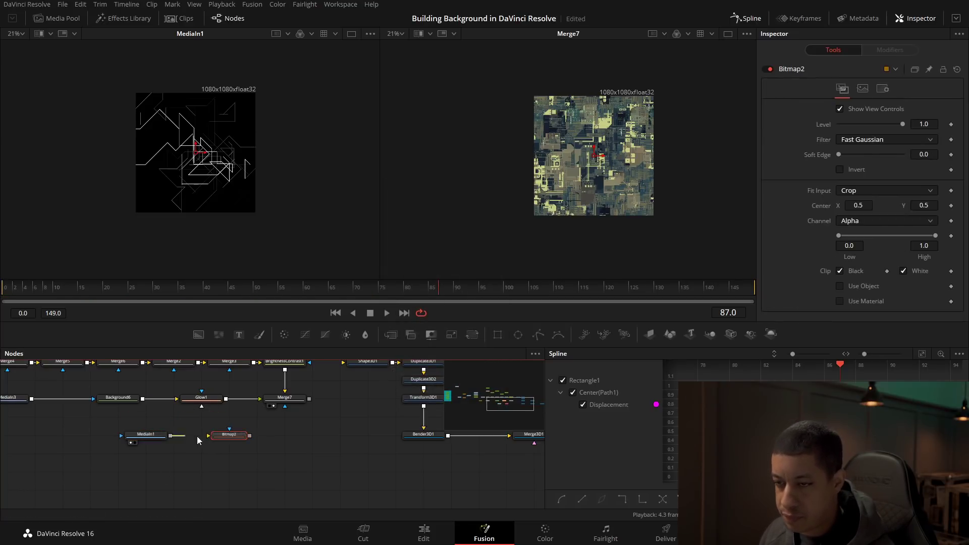
pyautogui.press('1')
pyautogui.click(883, 220)
pyautogui.click(880, 289)
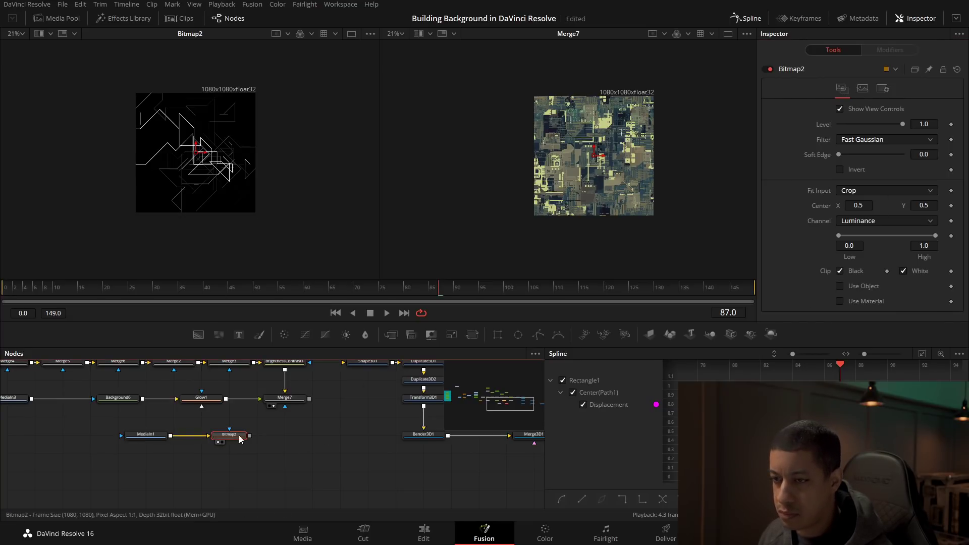
# Add a Fast Noise node beside Bitmap2 and connect Bitmap2 to it so the line pattern masks the noise
pyautogui.moveTo(223, 338); pyautogui.dragTo(285, 434)
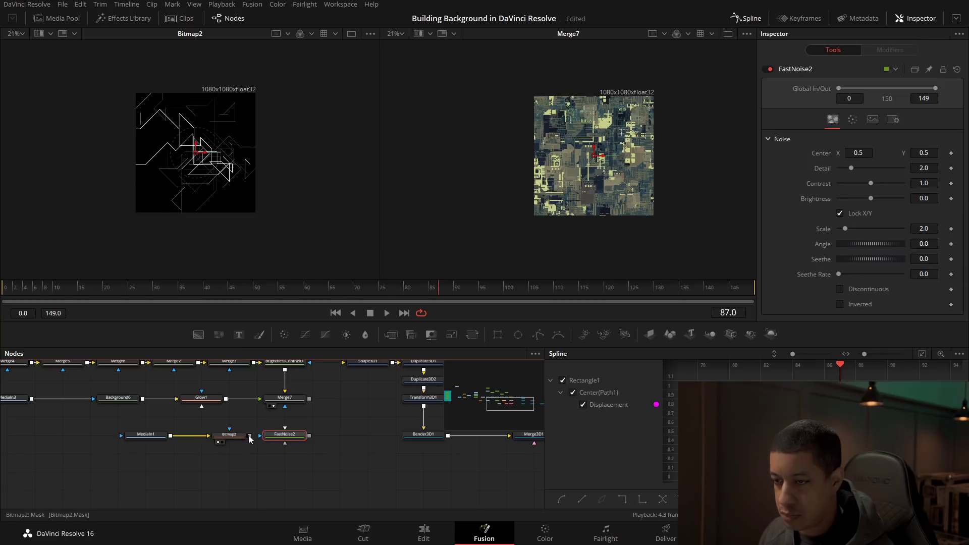
pyautogui.rightClick(251, 435)
pyautogui.press('Escape')
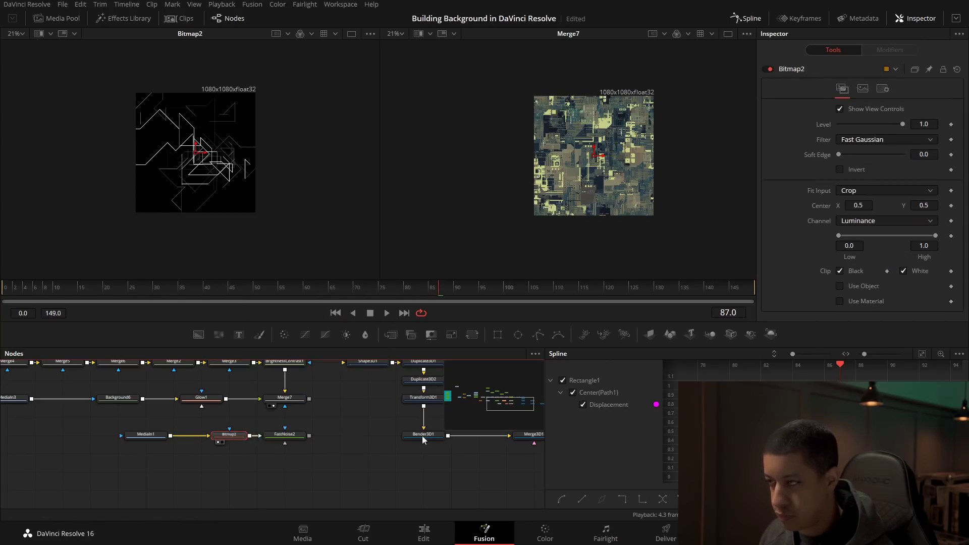
pyautogui.click(285, 435)
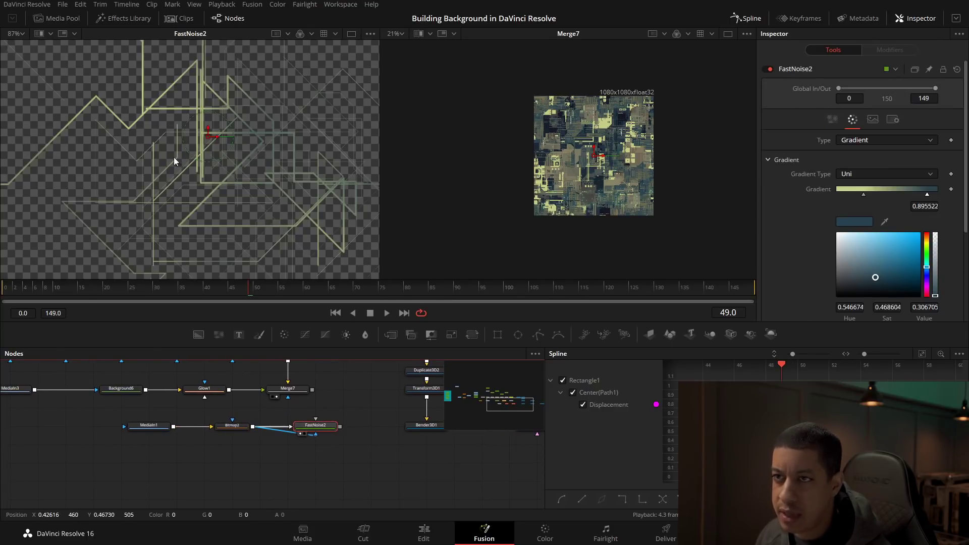
# Brighten both FastNoise2 gradient colors, giving a light yellow and a light blue with a value of about 0.853
pyautogui.scroll(-3, 152, 180)
pyautogui.scroll(4, 153, 180)
pyautogui.moveTo(177, 175); pyautogui.dragTo(215, 218)
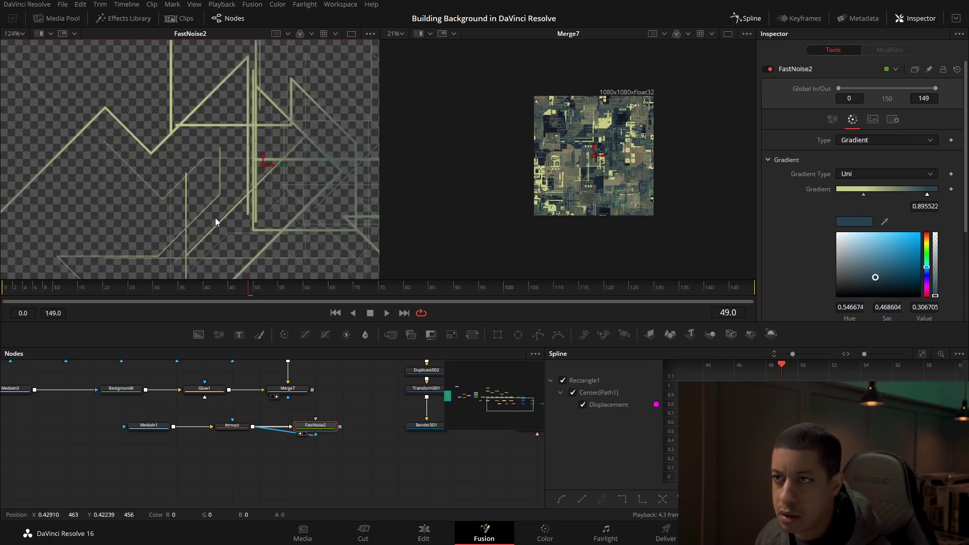
pyautogui.scroll(-2, 209, 190)
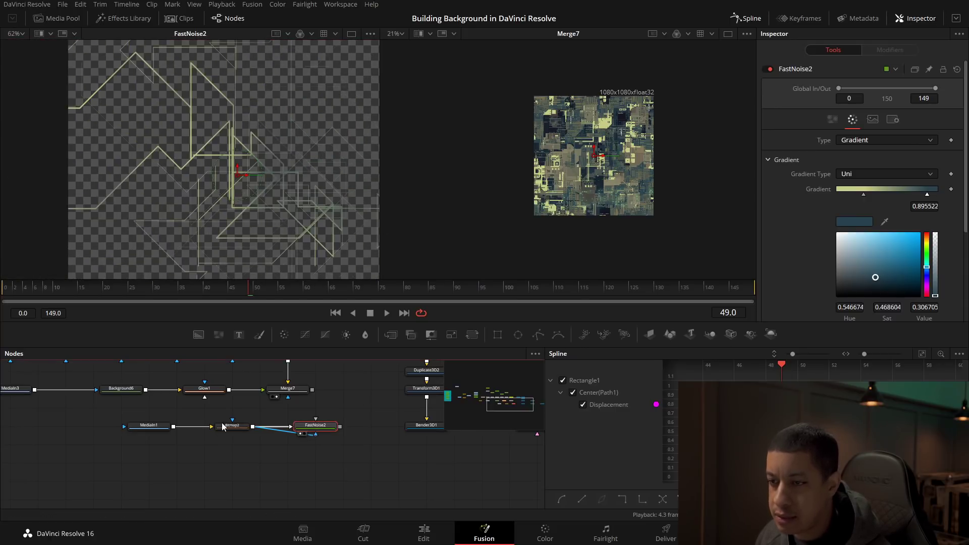
pyautogui.click(864, 195)
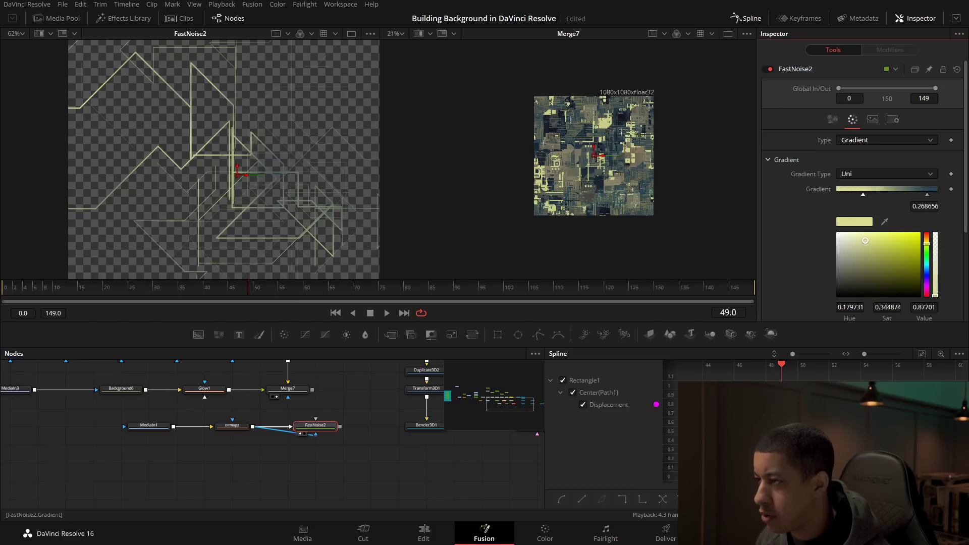
pyautogui.click(928, 196)
pyautogui.moveTo(875, 277)
pyautogui.mouseDown()
pyautogui.moveTo(875, 238)
pyautogui.moveTo(875, 249)
pyautogui.mouseUp()
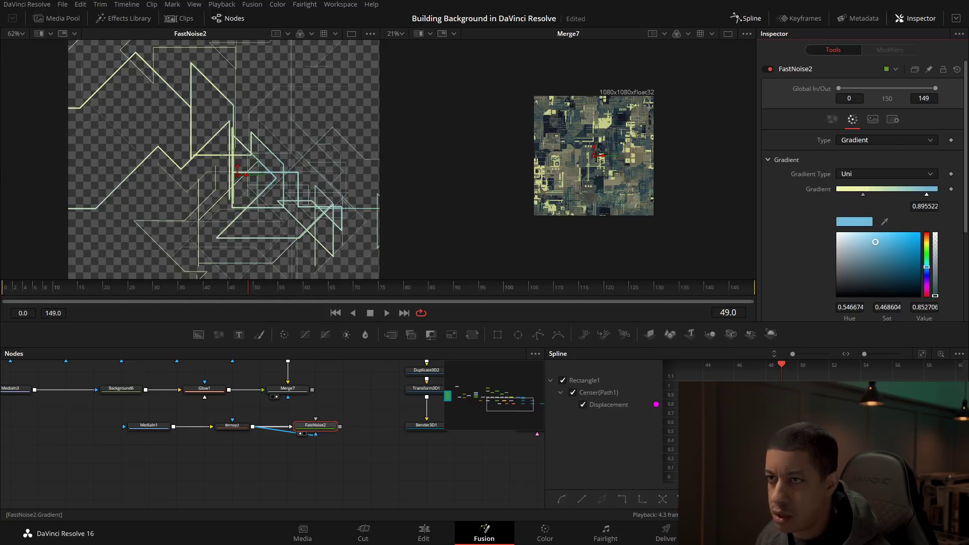
# Merge FastNoise2 over Merge7 through a new Merge8 node and inspect the lines over the texture
pyautogui.moveTo(380, 465); pyautogui.dragTo(300, 477)
pyautogui.click(338, 446)
pyautogui.moveTo(254, 457); pyautogui.dragTo(227, 422)
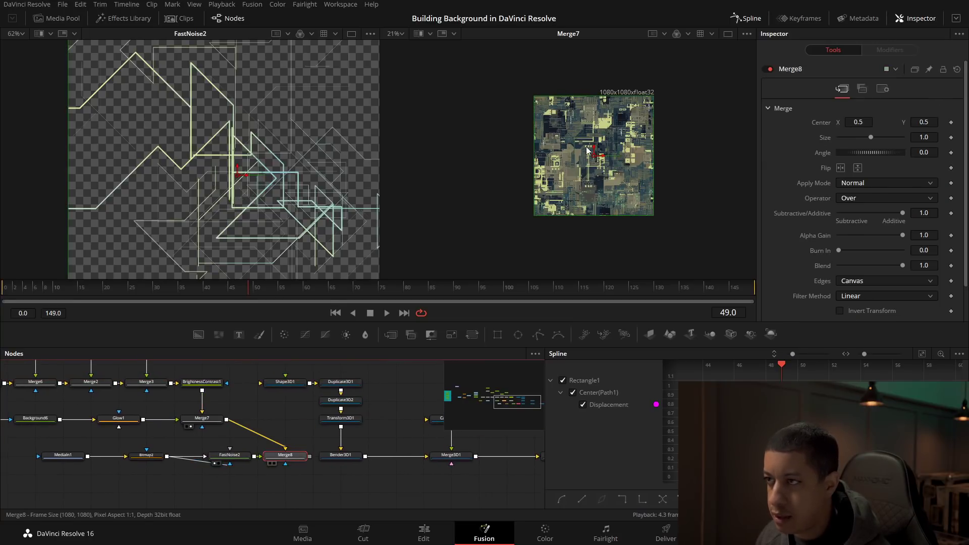
pyautogui.scroll(6, 595, 150)
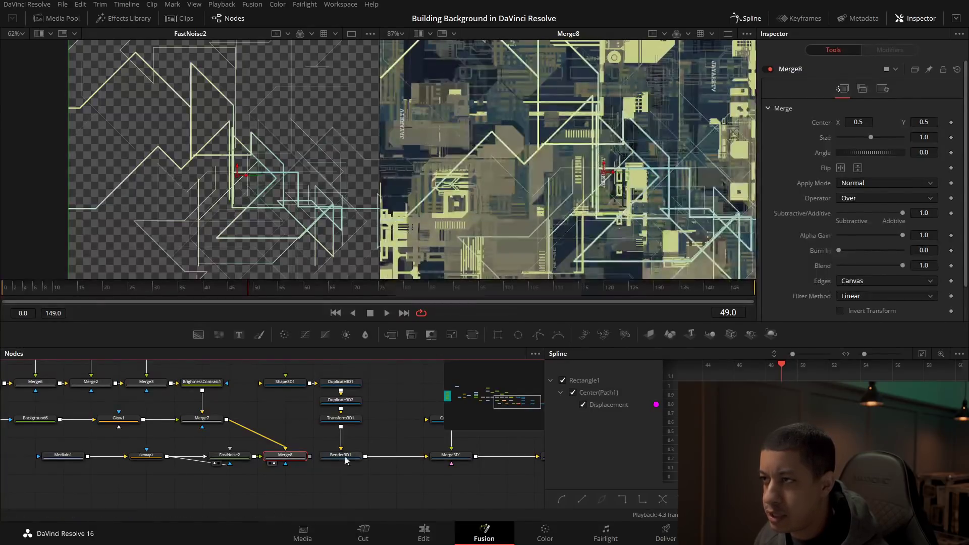
# Try shifting the FastNoise2 gradient colors to pink hues
pyautogui.click(236, 457)
pyautogui.click(236, 457)
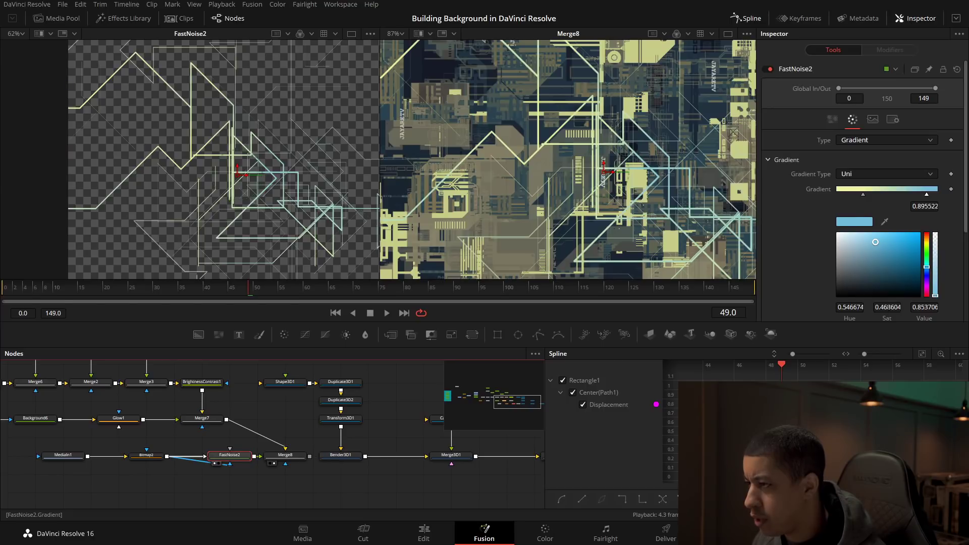
pyautogui.moveTo(927, 266); pyautogui.dragTo(927, 290)
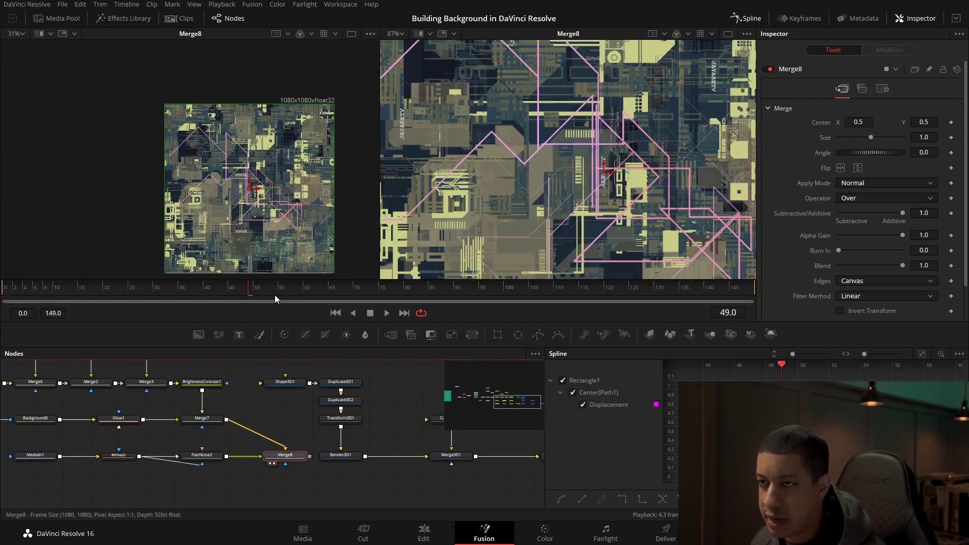
# Recolor the FastNoise2 gradient from light cyan (hue 0.504) to violet-blue (hue 0.672)
pyautogui.hotkey('ctrl', 'f')
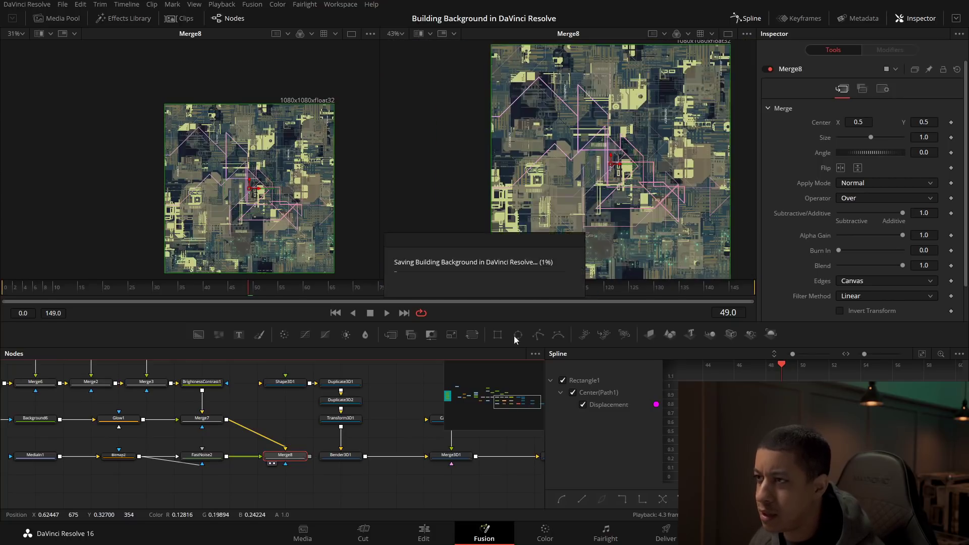
pyautogui.click(202, 454)
pyautogui.click(863, 194)
pyautogui.moveTo(927, 283); pyautogui.dragTo(926, 266)
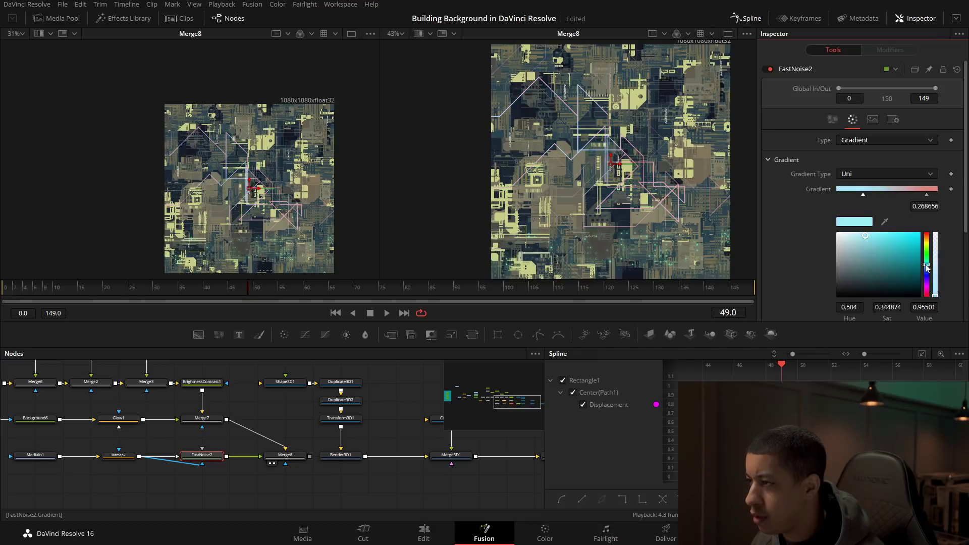
pyautogui.click(927, 195)
pyautogui.moveTo(927, 280); pyautogui.dragTo(929, 278)
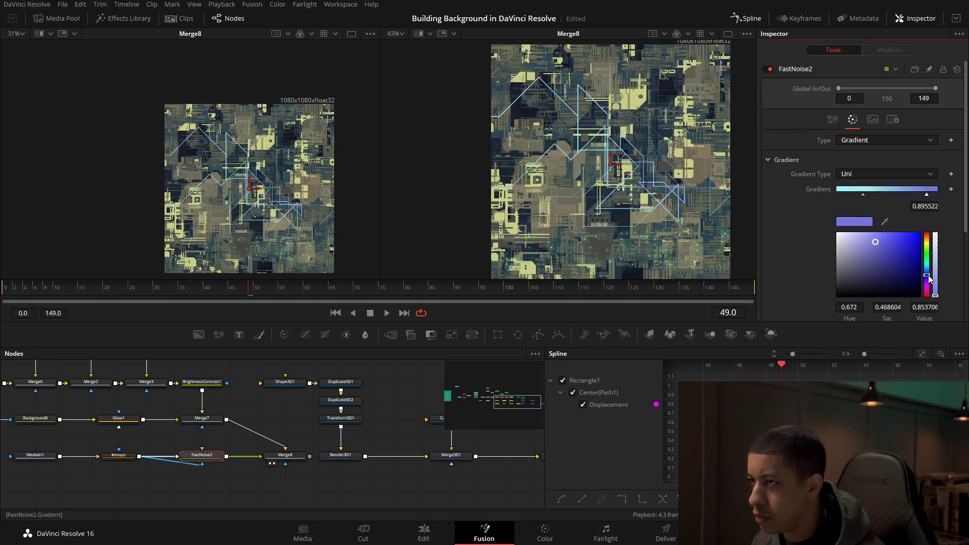
# Bypass Merge8 by feeding Merge7 directly into Shape3D1, and view the rendered scene from Renderer3D1
pyautogui.click(254, 456)
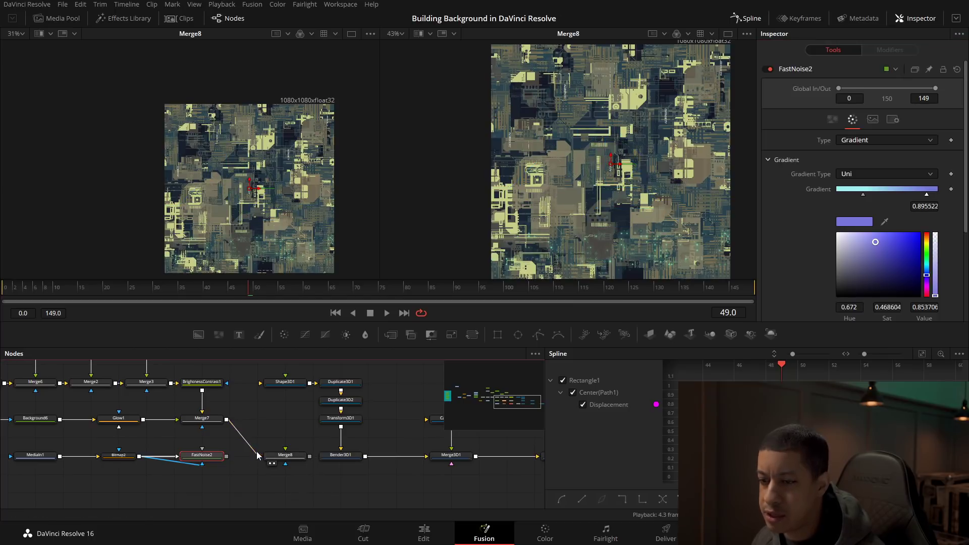
pyautogui.moveTo(257, 456); pyautogui.dragTo(292, 385)
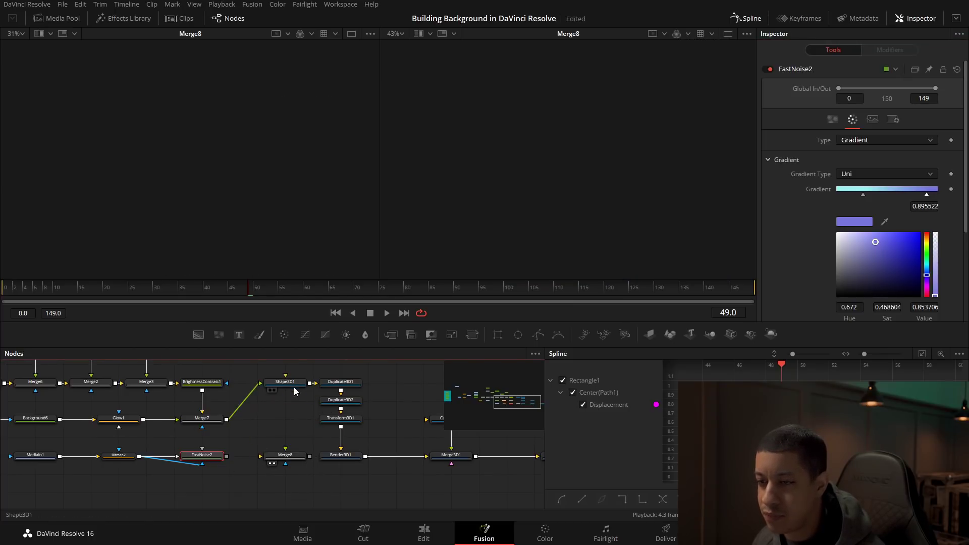
pyautogui.moveTo(374, 418); pyautogui.dragTo(259, 419)
pyautogui.click(344, 463)
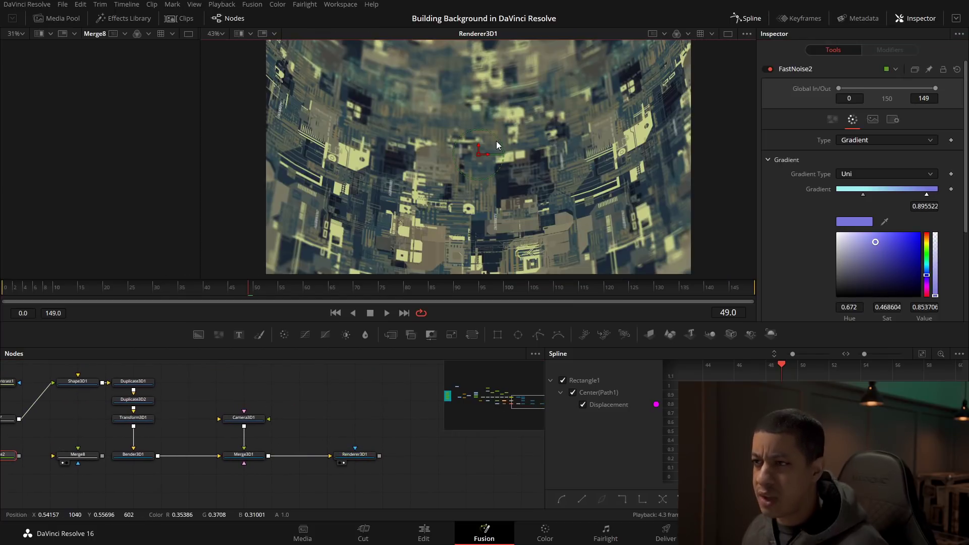
pyautogui.moveTo(473, 190)
pyautogui.mouseDown()
pyautogui.moveTo(484, 182)
pyautogui.moveTo(471, 192)
pyautogui.mouseUp()
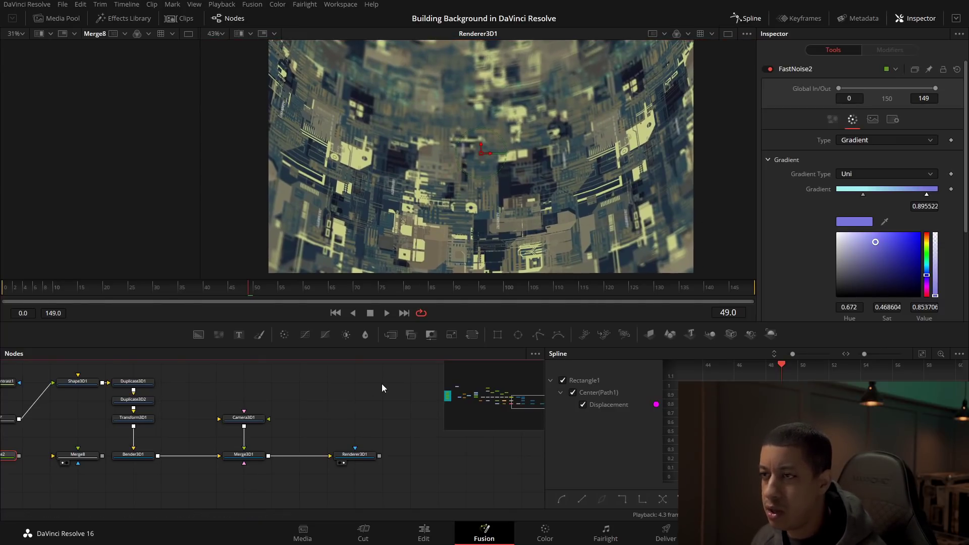
# Delete the MediaIn1, Bitmap2 and FastNoise2 nodes of the line pattern
pyautogui.click(355, 455)
pyautogui.moveTo(113, 410); pyautogui.dragTo(391, 392)
pyautogui.moveTo(78, 426); pyautogui.dragTo(294, 449)
pyautogui.press('Delete')
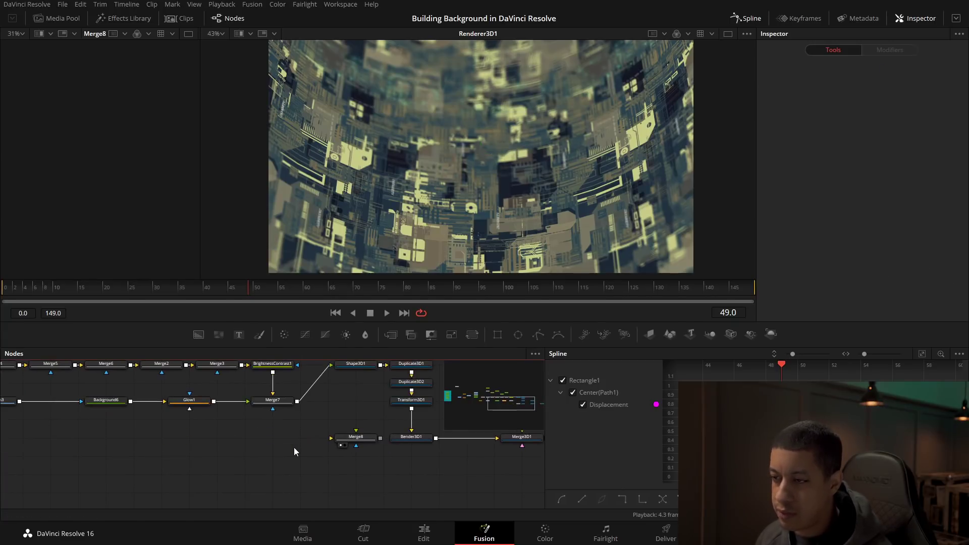
# Move MediaOut1 beside Renderer3D1, connect Renderer3D1 to it and view the final output
pyautogui.scroll(-3, 294, 447)
pyautogui.moveTo(51, 392); pyautogui.dragTo(259, 408)
pyautogui.moveTo(127, 396); pyautogui.dragTo(398, 435)
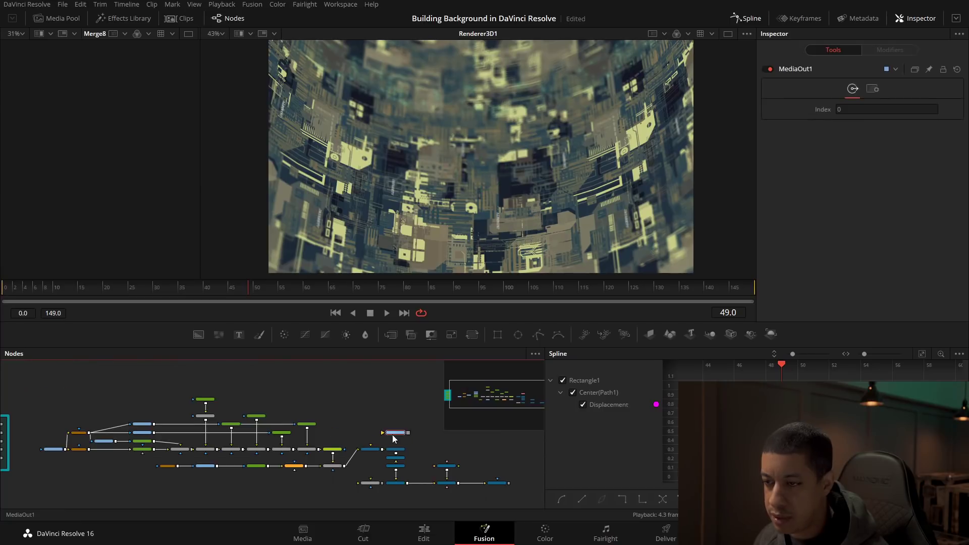
pyautogui.scroll(3, 398, 442)
pyautogui.moveTo(486, 454); pyautogui.dragTo(206, 431)
pyautogui.moveTo(172, 361); pyautogui.dragTo(423, 436)
pyautogui.moveTo(443, 470); pyautogui.dragTo(222, 424)
pyautogui.moveTo(186, 379); pyautogui.dragTo(418, 471)
pyautogui.moveTo(482, 469); pyautogui.dragTo(403, 414)
pyautogui.moveTo(331, 423); pyautogui.dragTo(362, 447)
pyautogui.moveTo(291, 453); pyautogui.dragTo(395, 451)
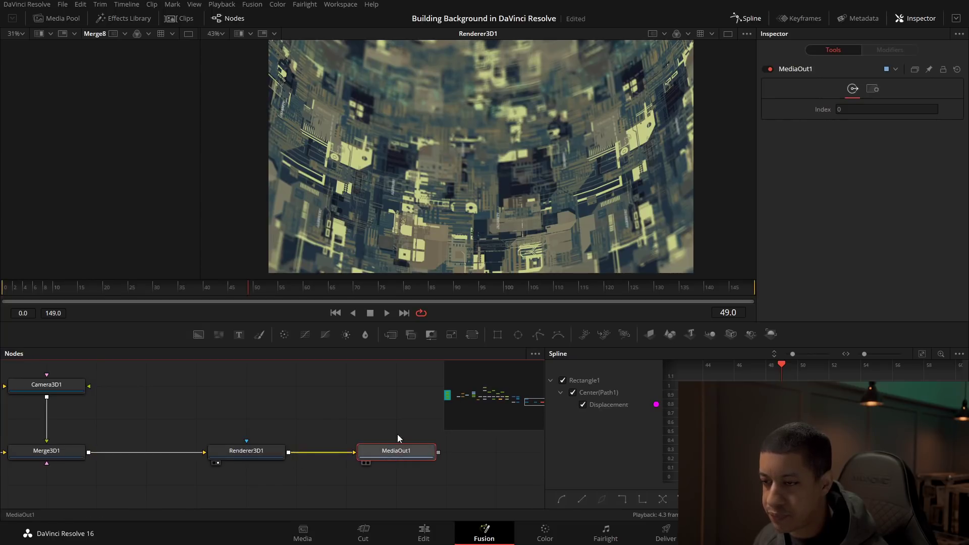
pyautogui.press('2')
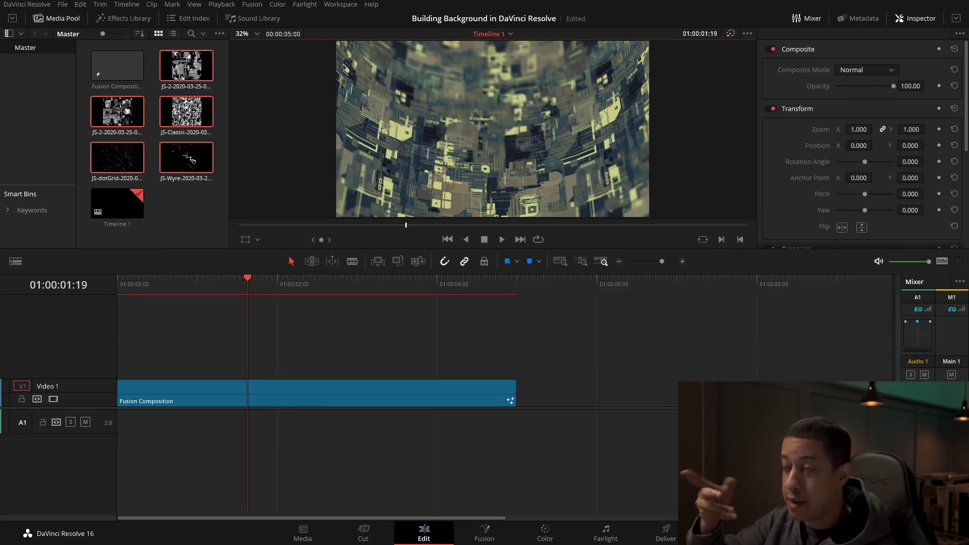
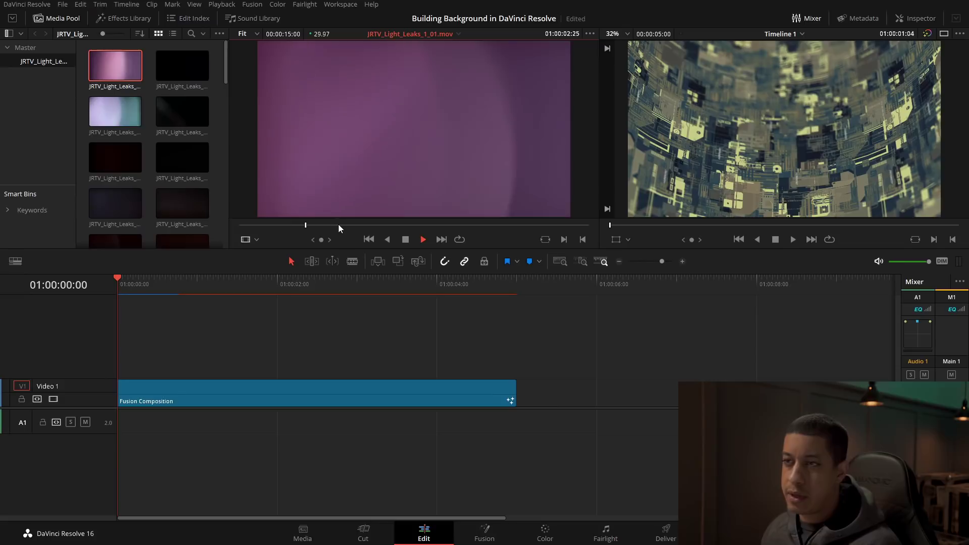
# Preview JRTV_Light_Leaks_1_01.mov and place it at the start of Video 2, above the Fusion Composition
pyautogui.moveTo(348, 226); pyautogui.dragTo(455, 226)
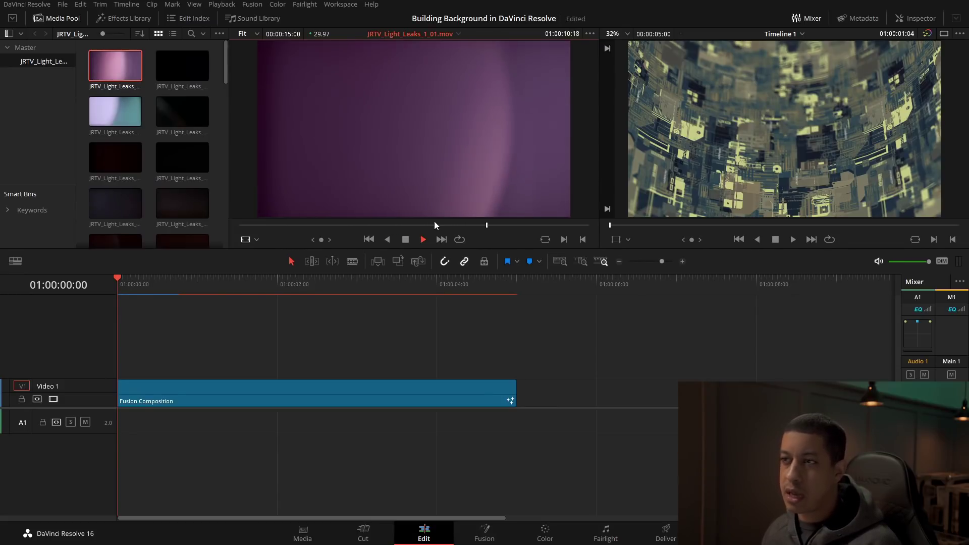
pyautogui.press('space')
pyautogui.moveTo(133, 76); pyautogui.dragTo(137, 365)
# Set the light leak clip's Composite Mode to Screen
pyautogui.click(923, 20)
pyautogui.click(922, 20)
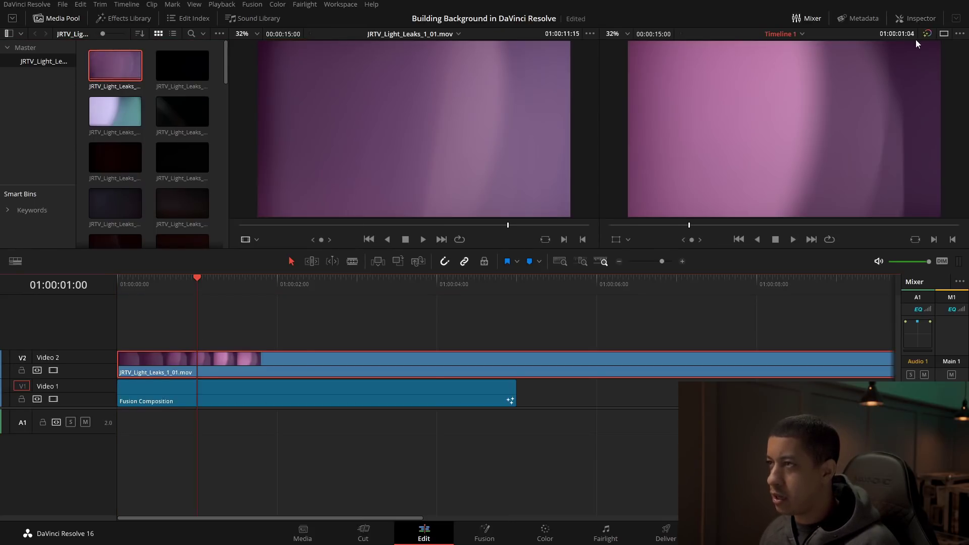
pyautogui.click(911, 20)
pyautogui.click(877, 69)
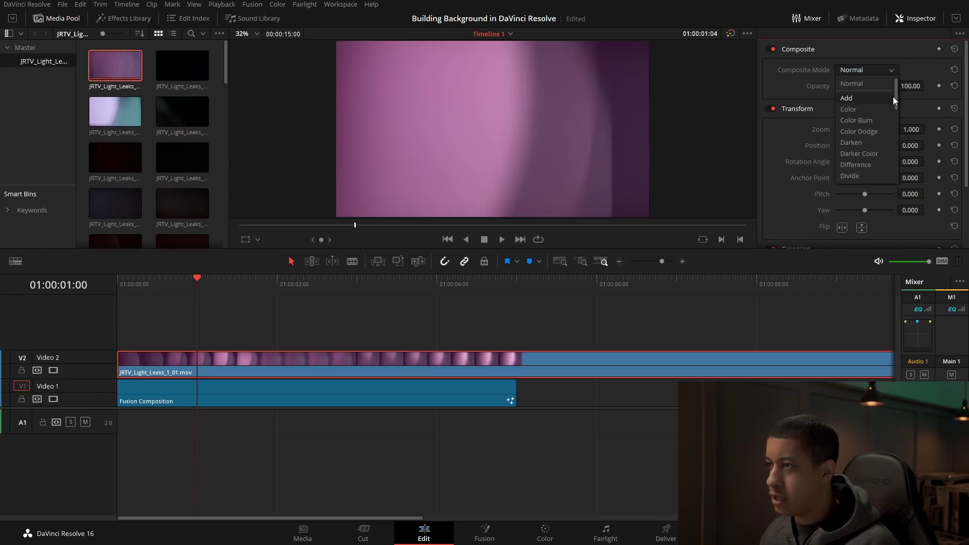
pyautogui.moveTo(899, 92); pyautogui.dragTo(898, 166)
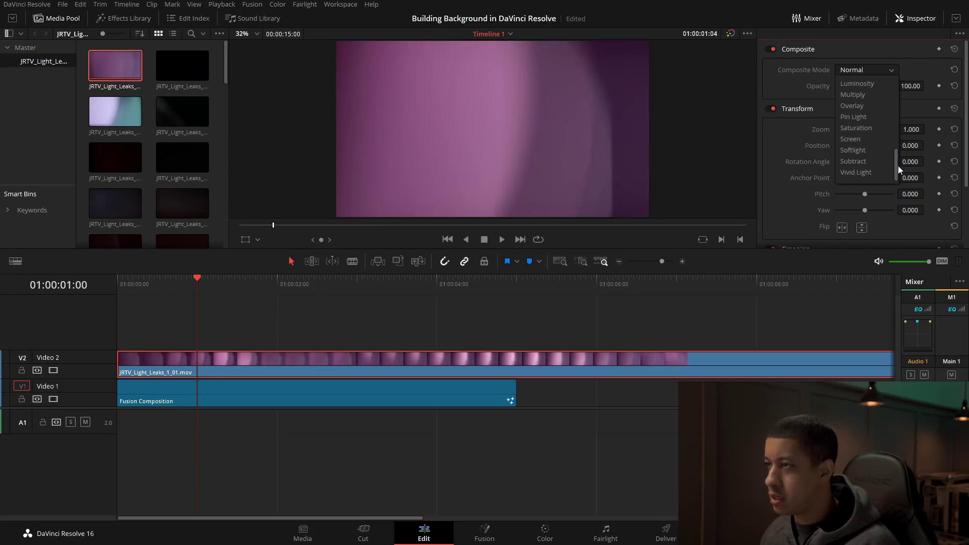
pyautogui.click(864, 141)
# Trim the light leak clip's end to 01:00:05:00, matching the Fusion Composition, and view an early frame of the overlay
pyautogui.click(515, 282)
pyautogui.hotkey('shift', ']')
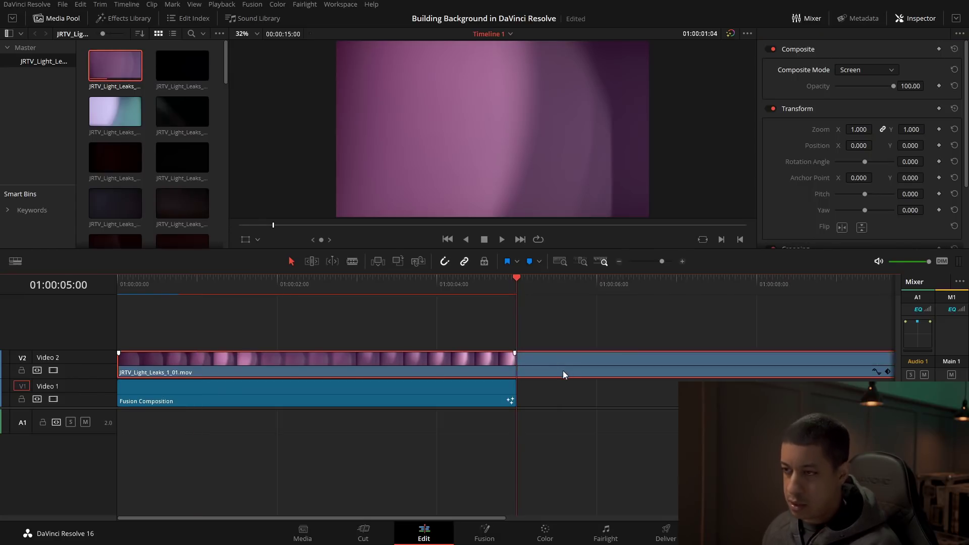
pyautogui.moveTo(155, 291); pyautogui.dragTo(157, 294)
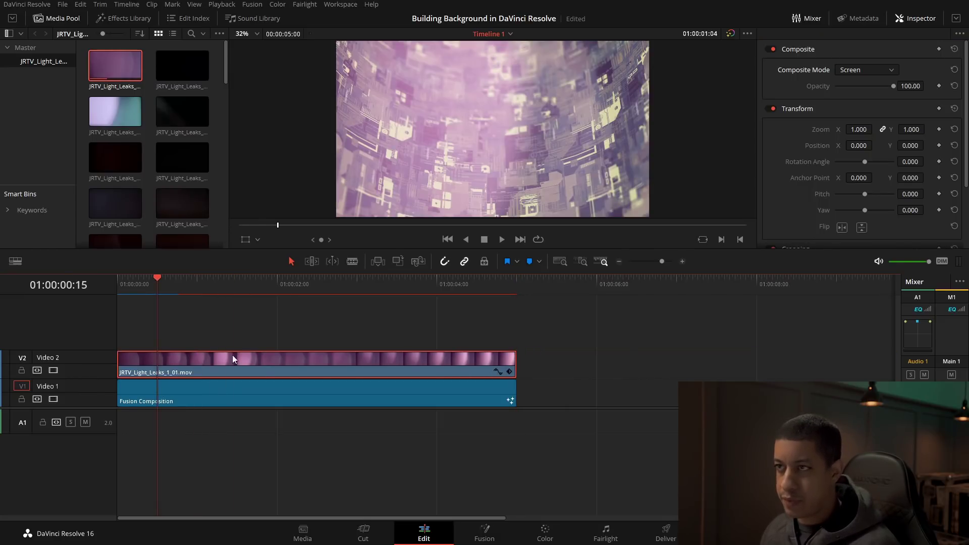
# Grade the light leak clip with a shadow-lowering curve, saturation 37.20 and hue 36.20, and preview it full screen
pyautogui.click(544, 540)
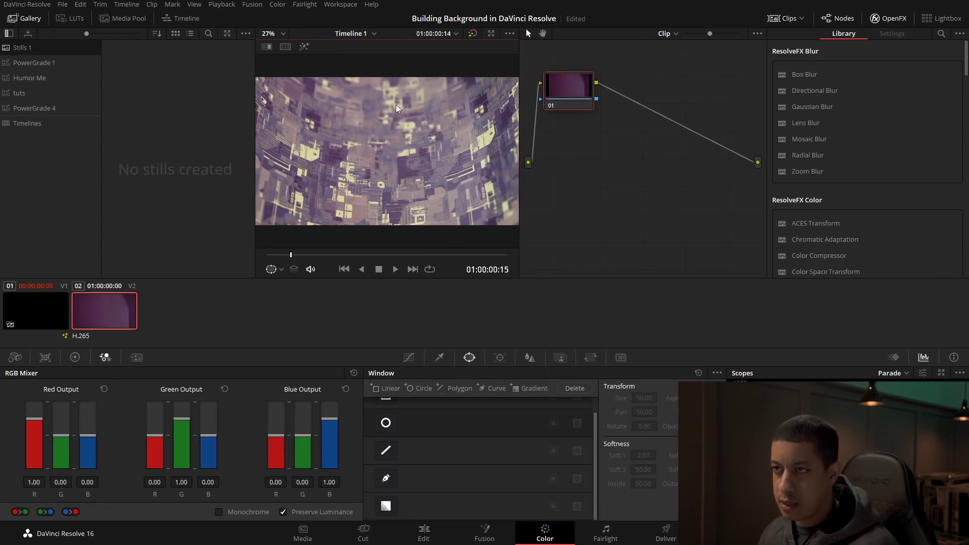
pyautogui.click(410, 359)
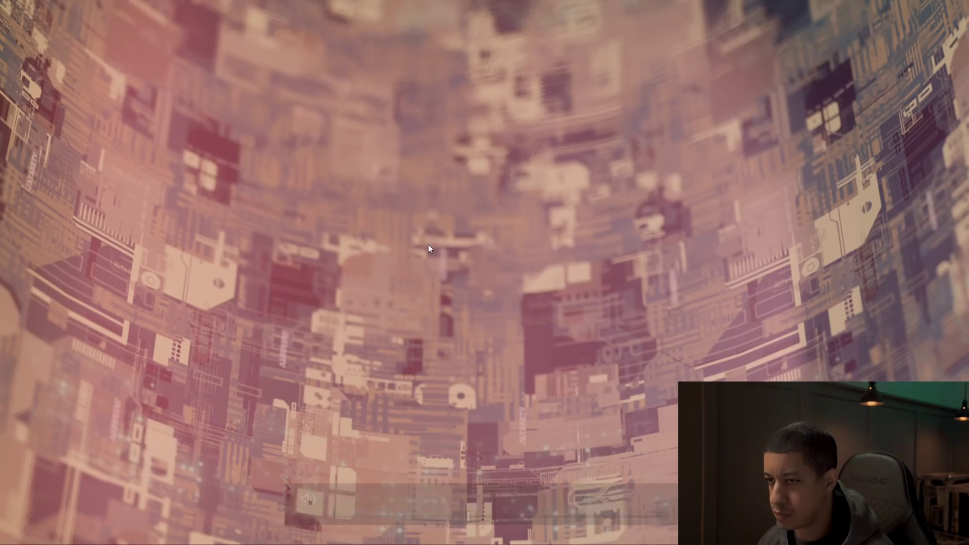
pyautogui.press('Escape')
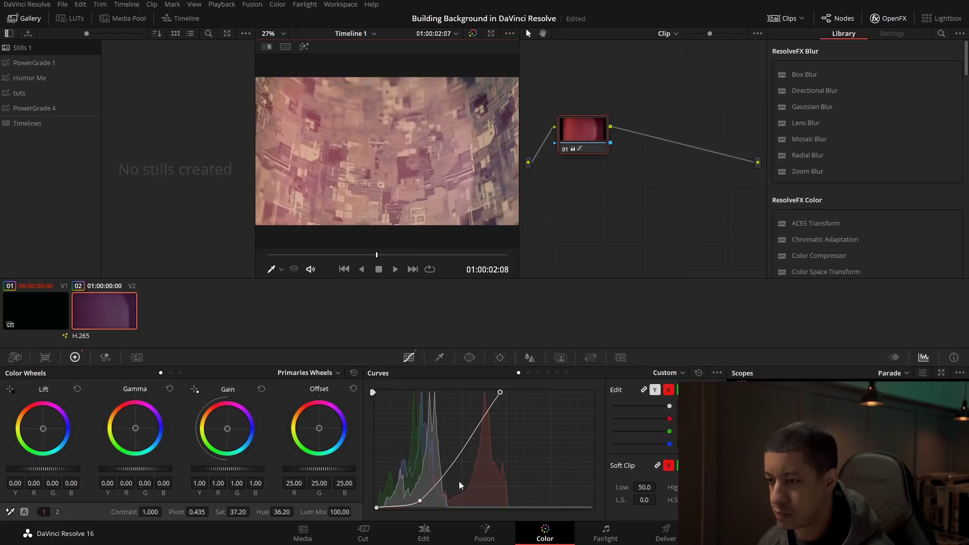
# Replace the light leak on the edit timeline's Video 2 with JRTV_Light_Leaks_1_04.mov, matching the Fusion Composition's 5-second length
pyautogui.click(425, 534)
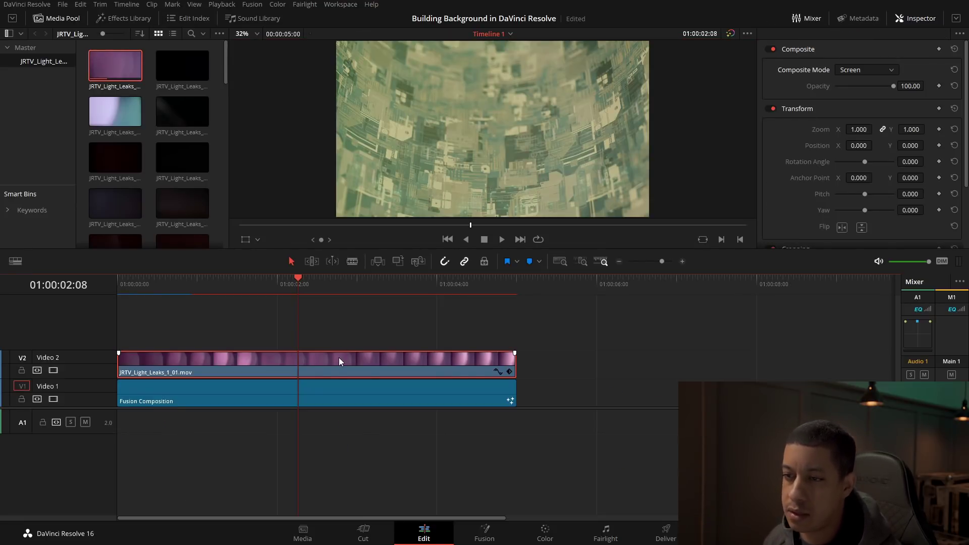
pyautogui.press('Delete')
pyautogui.moveTo(174, 117); pyautogui.dragTo(453, 365)
pyautogui.moveTo(542, 282); pyautogui.dragTo(516, 286)
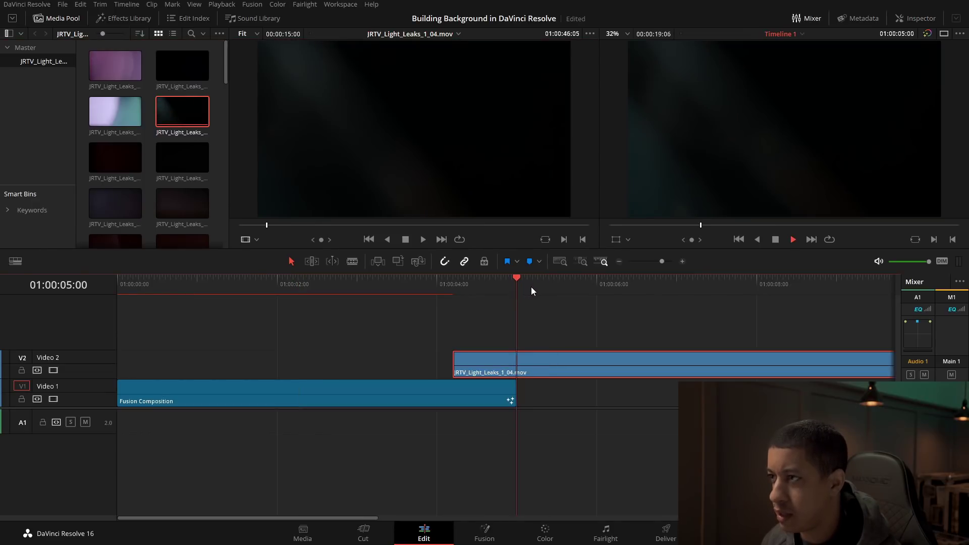
pyautogui.press('space')
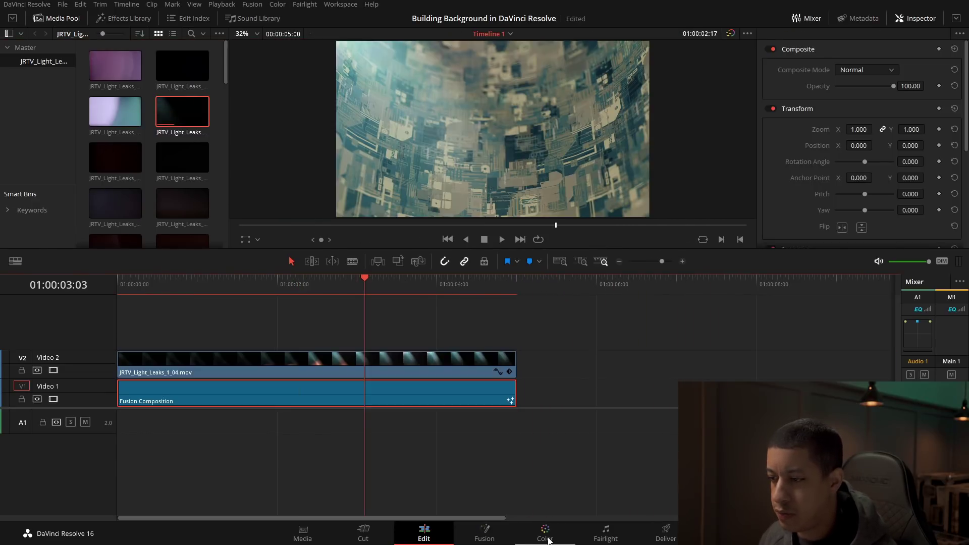
# Open the Fusion Composition's node tree, delete BrightnessContrast1 between Merge3 and Merge7, and fit the output image to its viewer
pyautogui.click(485, 535)
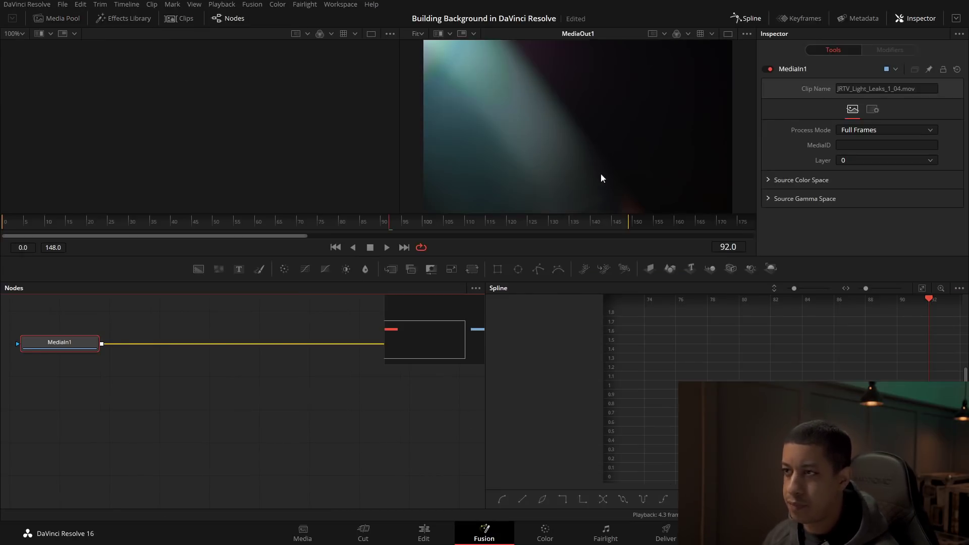
pyautogui.click(177, 18)
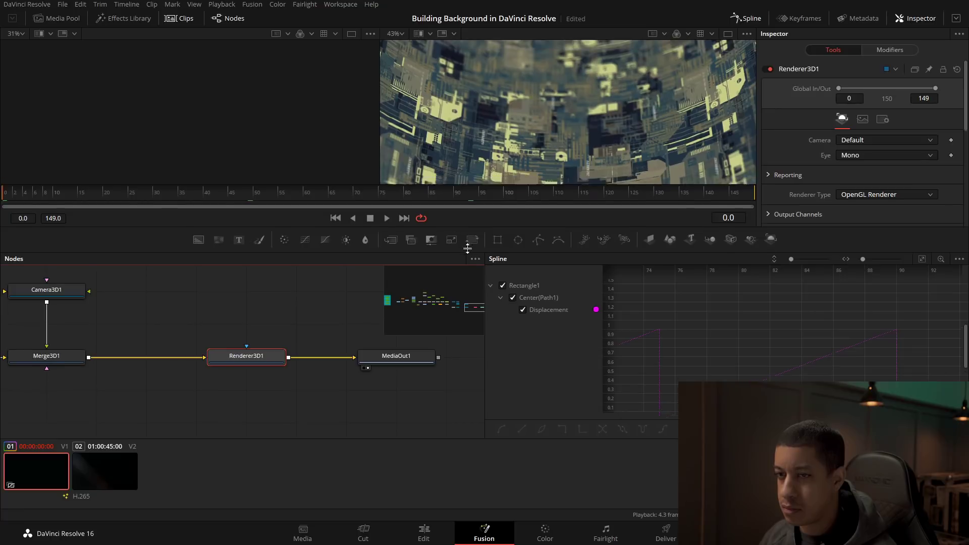
pyautogui.moveTo(348, 260); pyautogui.dragTo(348, 295)
pyautogui.moveTo(474, 337); pyautogui.dragTo(447, 334)
pyautogui.click(243, 308)
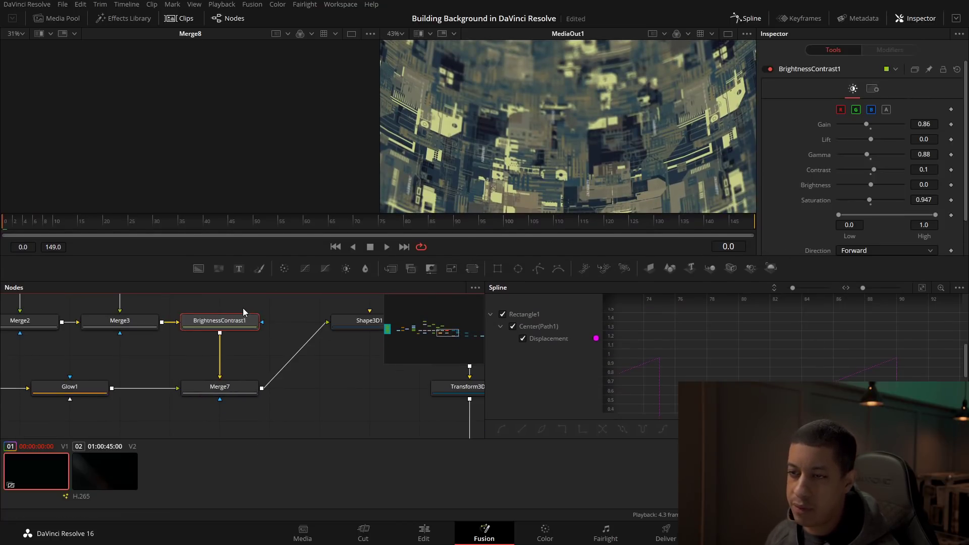
pyautogui.press('Delete')
pyautogui.click(259, 335)
pyautogui.scroll(-5, 574, 117)
pyautogui.moveTo(574, 119); pyautogui.dragTo(577, 135)
pyautogui.click(394, 33)
pyautogui.click(399, 45)
# Disable LowQ and HiQ anti-aliasing for the RGBA channel in Renderer3D1
pyautogui.moveTo(435, 333); pyautogui.dragTo(474, 334)
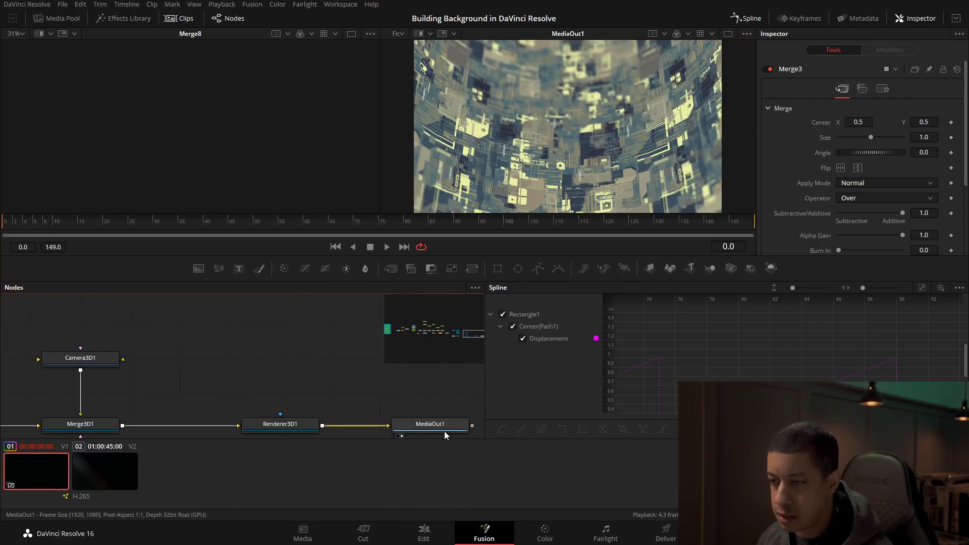
pyautogui.click(277, 426)
pyautogui.click(953, 20)
pyautogui.click(791, 233)
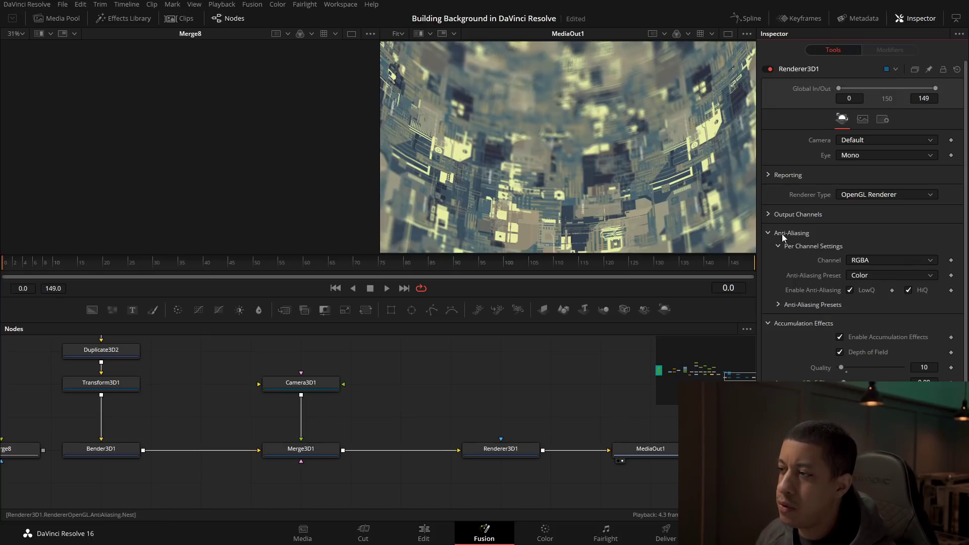
pyautogui.click(909, 290)
# Play back the Fusion composition with the new renderer settings and save the project
pyautogui.click(387, 288)
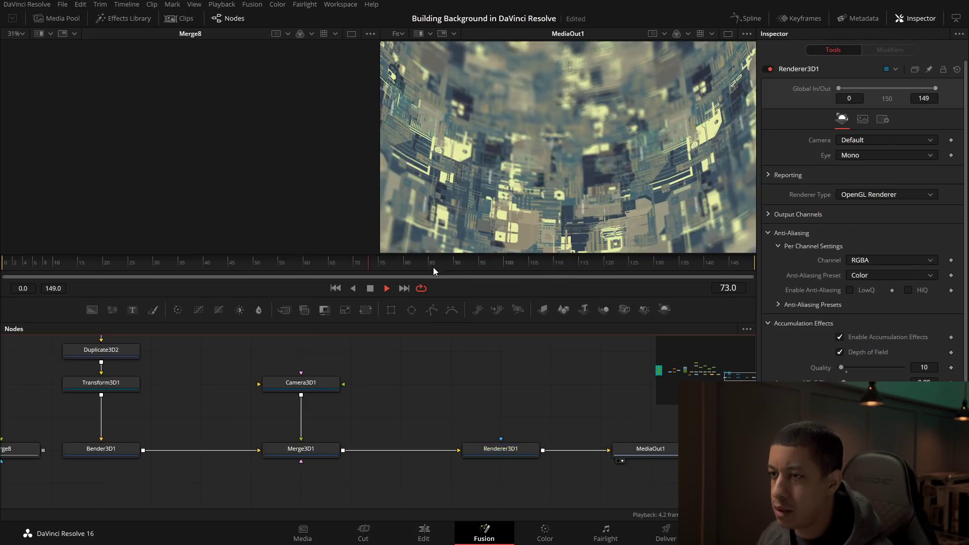
pyautogui.click(249, 266)
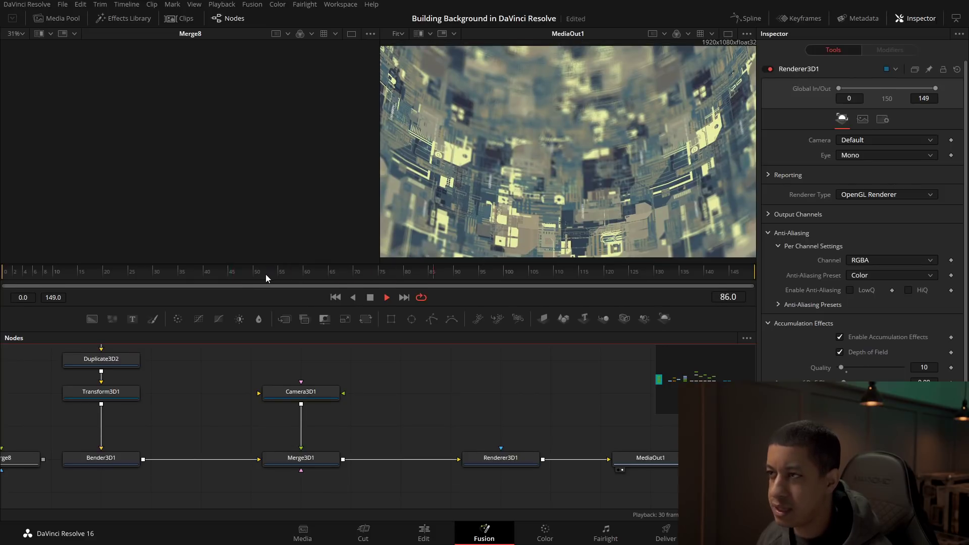
pyautogui.hotkey('ctrl', 's')
pyautogui.moveTo(483, 220); pyautogui.dragTo(489, 199)
pyautogui.hotkey('ctrl', 's')
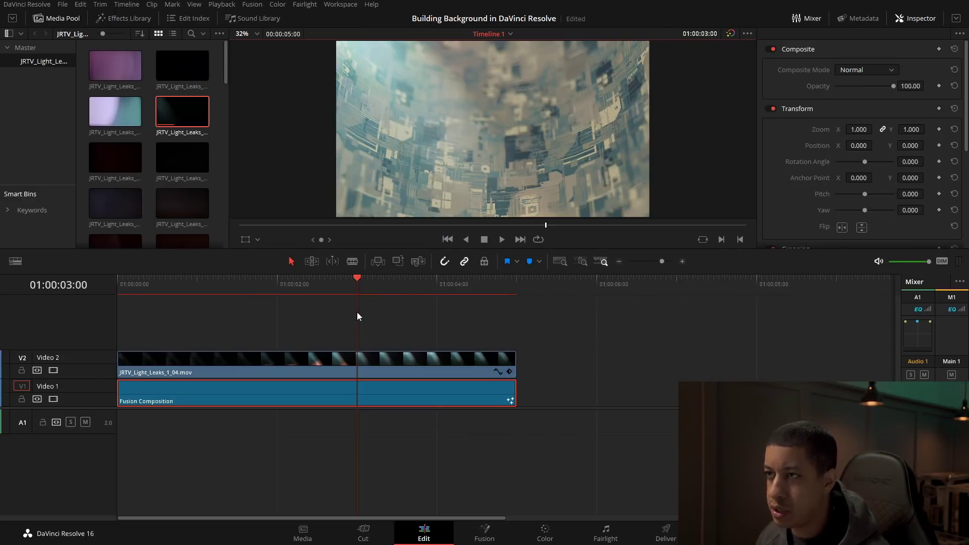
# Play the edit timeline from its start to review the light leak over the background
pyautogui.moveTo(355, 282); pyautogui.dragTo(126, 288)
pyautogui.press('Home')
pyautogui.press('space')
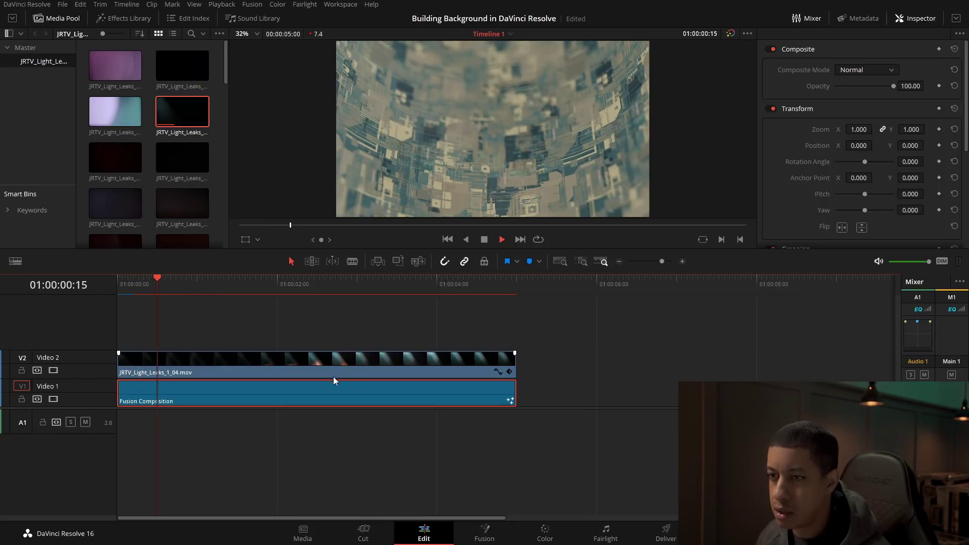
# Combine the light leak clip and the Fusion Composition into a compound clip with the default name
pyautogui.moveTo(580, 328); pyautogui.dragTo(380, 395)
pyautogui.rightClick(387, 398)
pyautogui.click(459, 245)
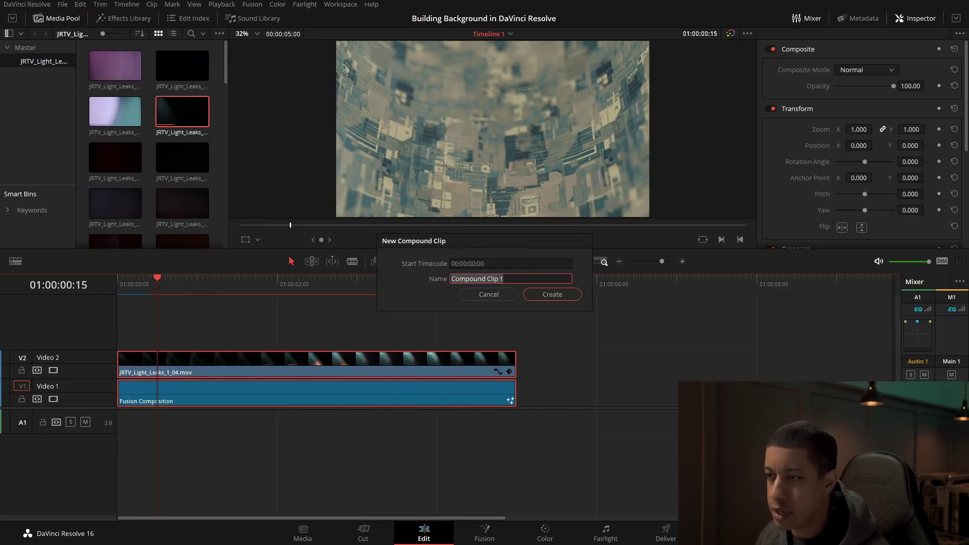
pyautogui.click(545, 296)
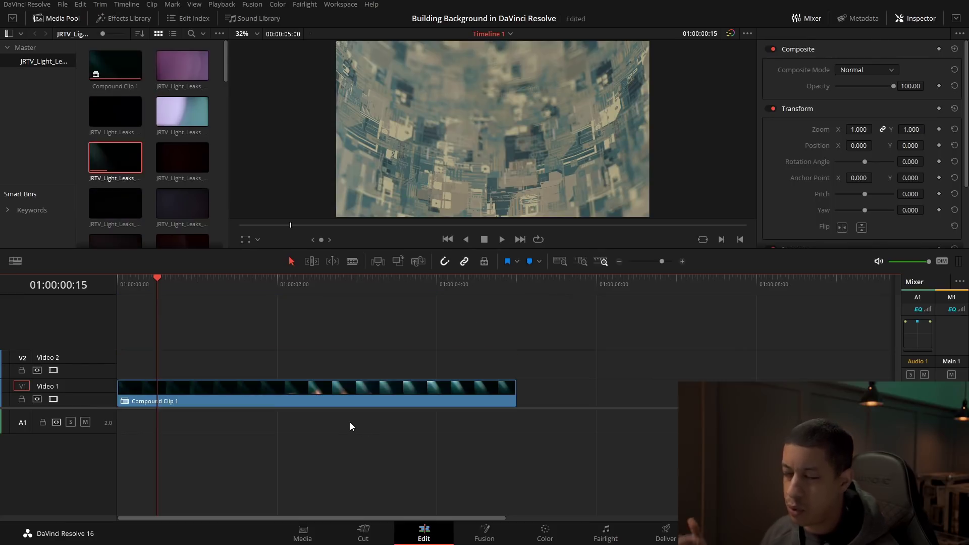
# Select the compound clip at 01:00:02:00 and search the Effects Library for "cam"
pyautogui.click(279, 286)
pyautogui.click(340, 399)
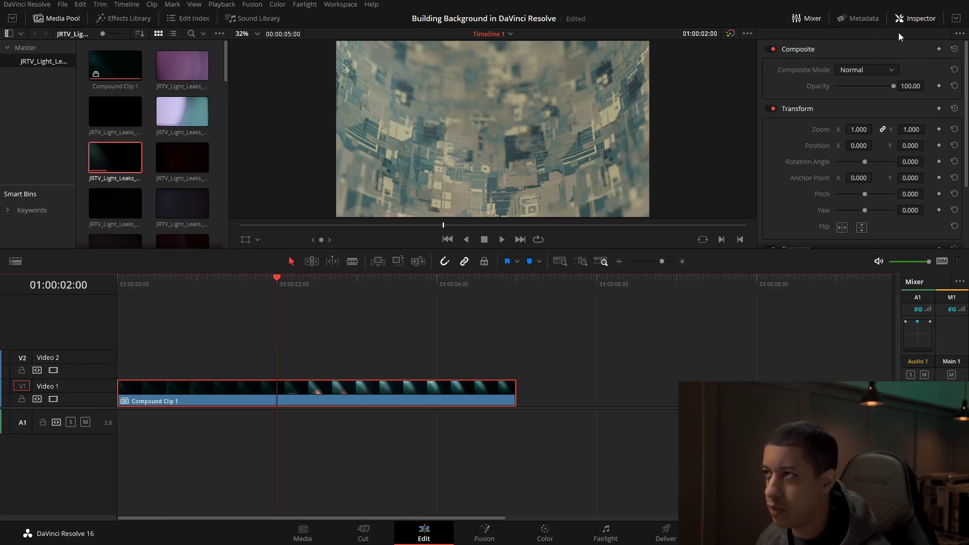
pyautogui.click(116, 18)
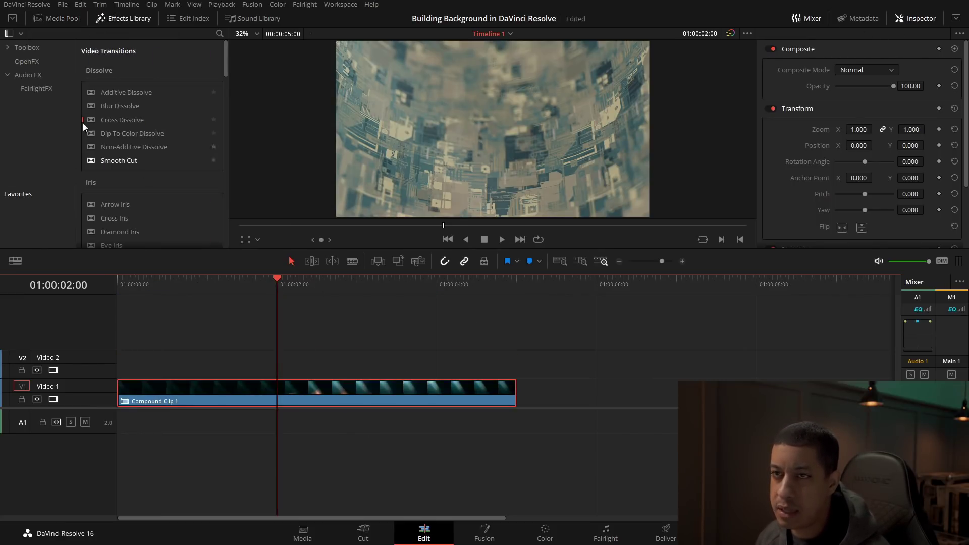
pyautogui.click(219, 33)
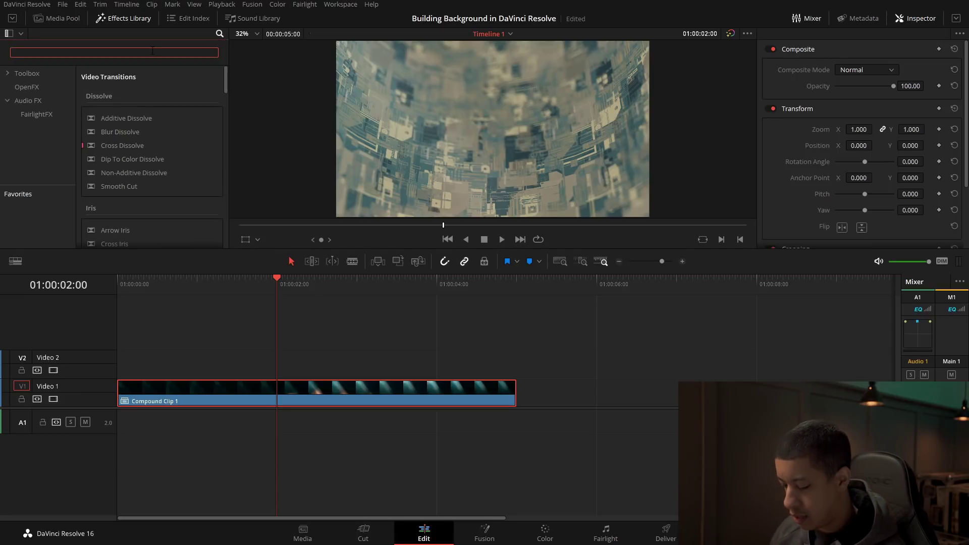
pyautogui.write('cam')
pyautogui.press('BackSpace')
pyautogui.press('BackSpace')
pyautogui.press('BackSpace')
pyautogui.write('cam')
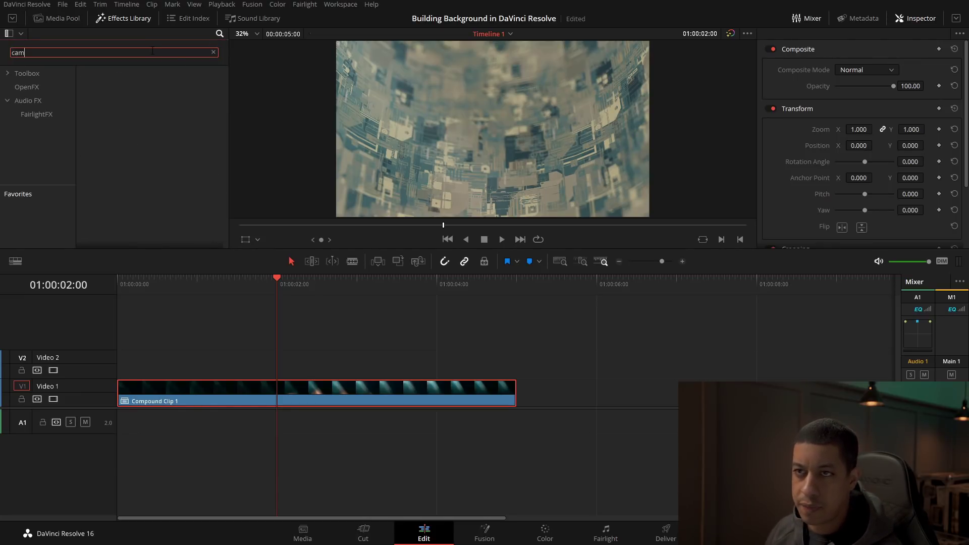
pyautogui.press('BackSpace')
pyautogui.press('BackSpace')
pyautogui.click(386, 392)
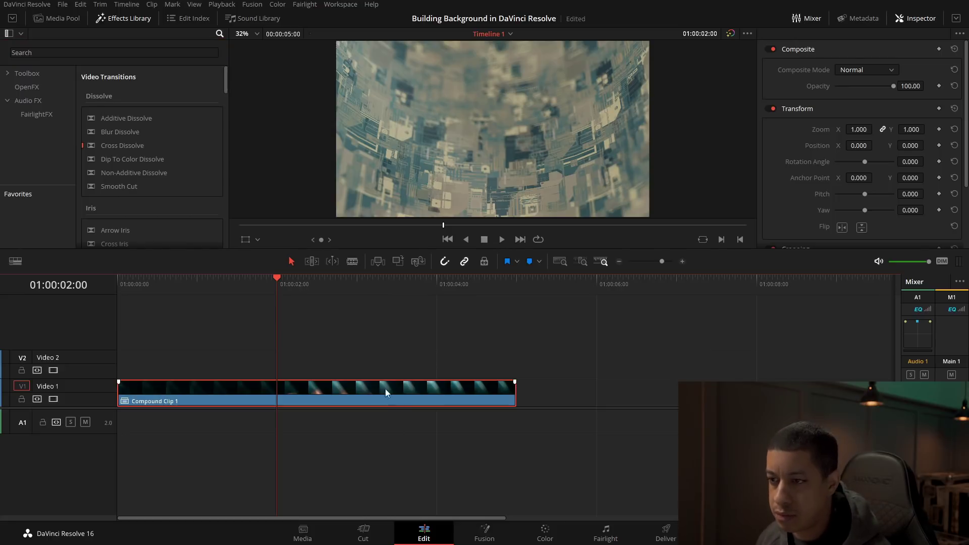
# Find the Camera Shake effect on the Color page and apply it to the compound clip's node 01
pyautogui.click(552, 530)
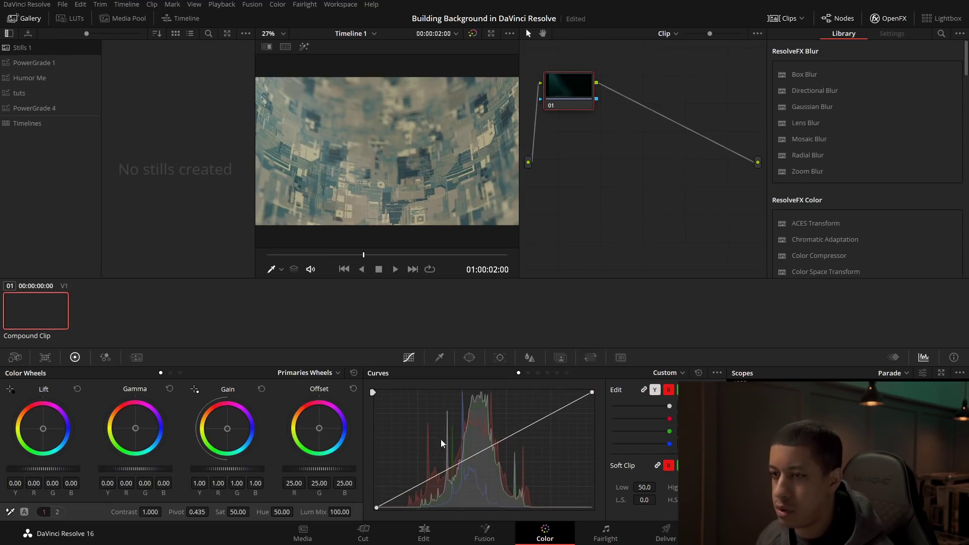
pyautogui.click(941, 34)
pyautogui.write('can')
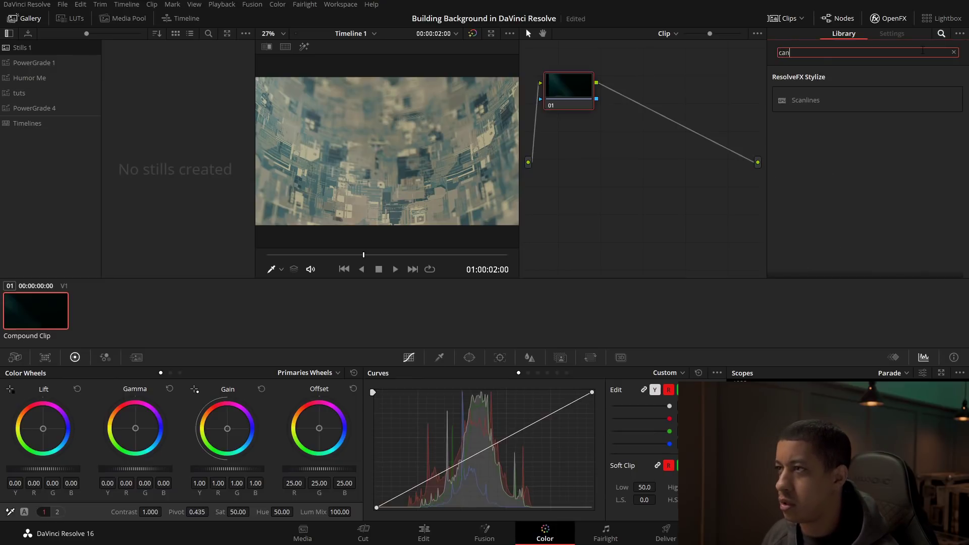
pyautogui.press('BackSpace')
pyautogui.write('m')
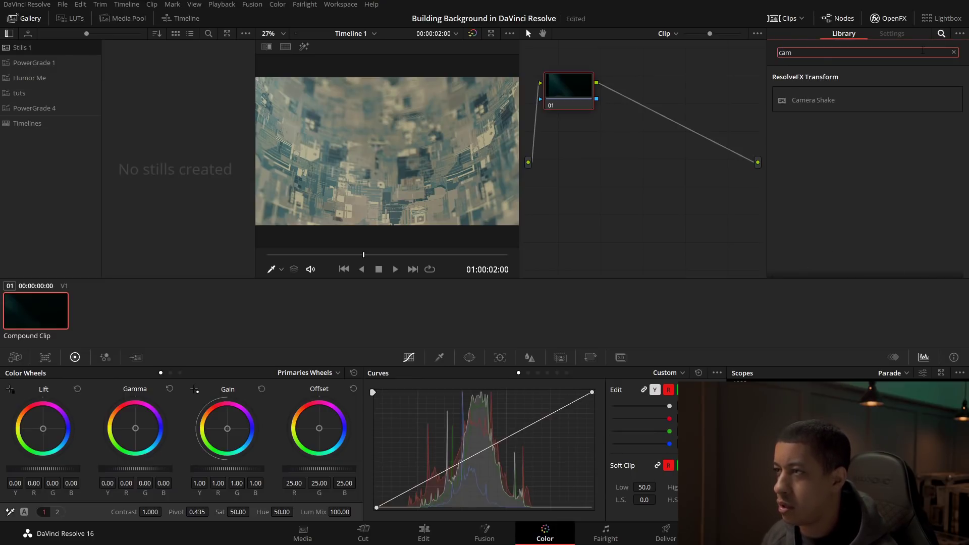
pyautogui.moveTo(812, 100); pyautogui.dragTo(635, 131)
# Preview the camera shake, set its Motion Scale to 0.8 and play back the adjusted movement
pyautogui.moveTo(351, 256)
pyautogui.mouseDown()
pyautogui.moveTo(335, 268)
pyautogui.moveTo(346, 268)
pyautogui.mouseUp()
pyautogui.press('space')
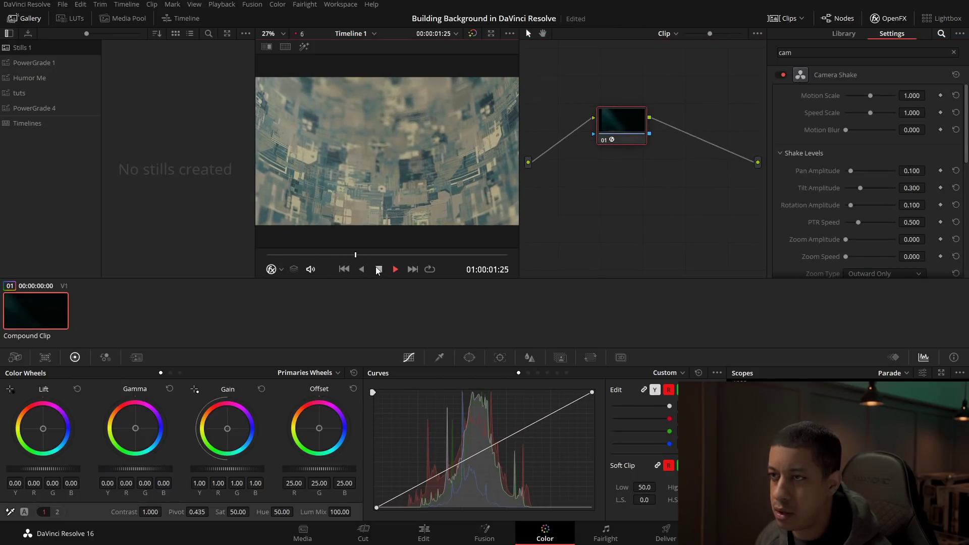
pyautogui.click(397, 271)
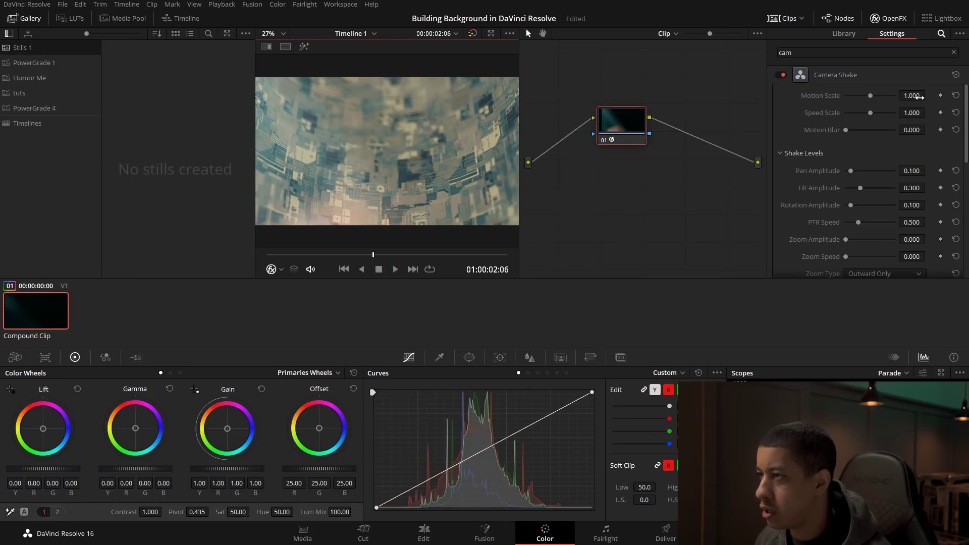
pyautogui.doubleClick(918, 98)
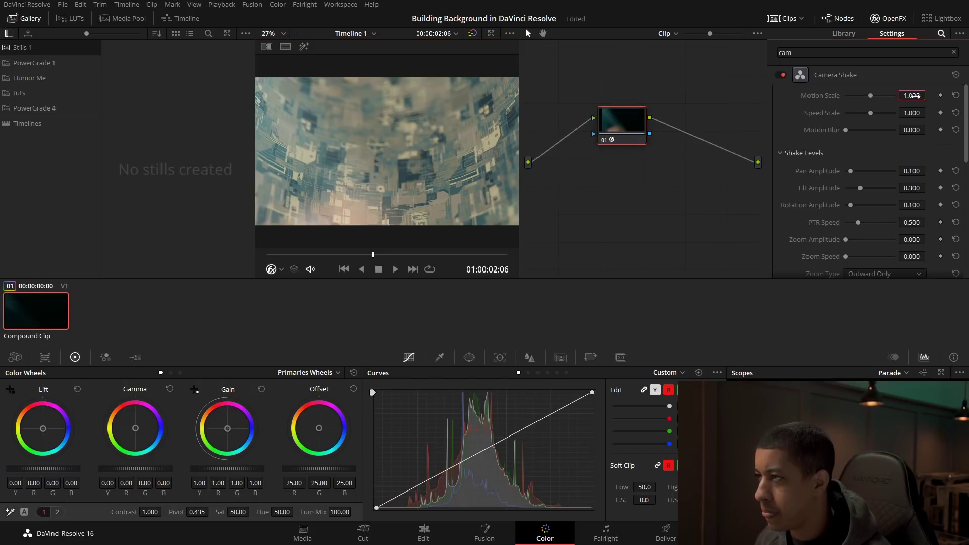
pyautogui.write('.8')
pyautogui.press('Return')
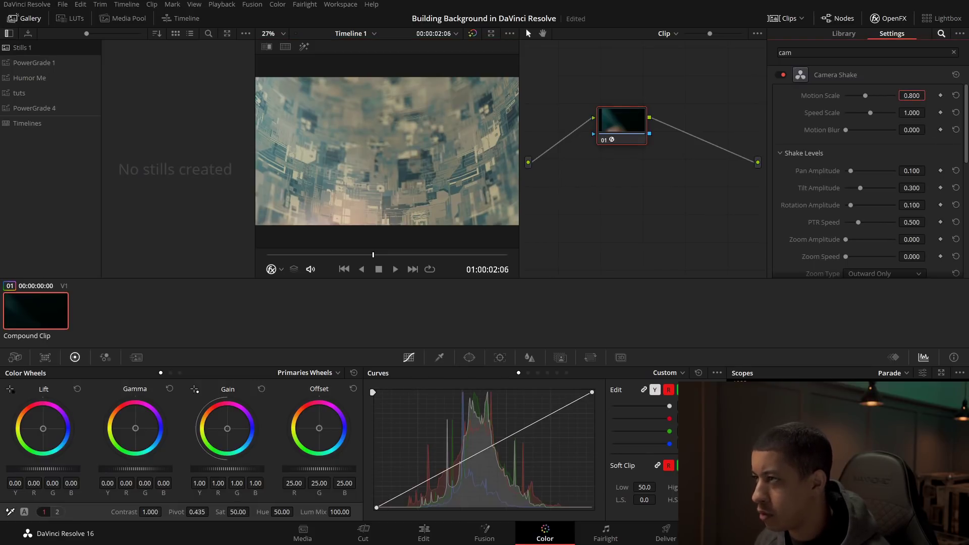
pyautogui.scroll(-1, 965, 124)
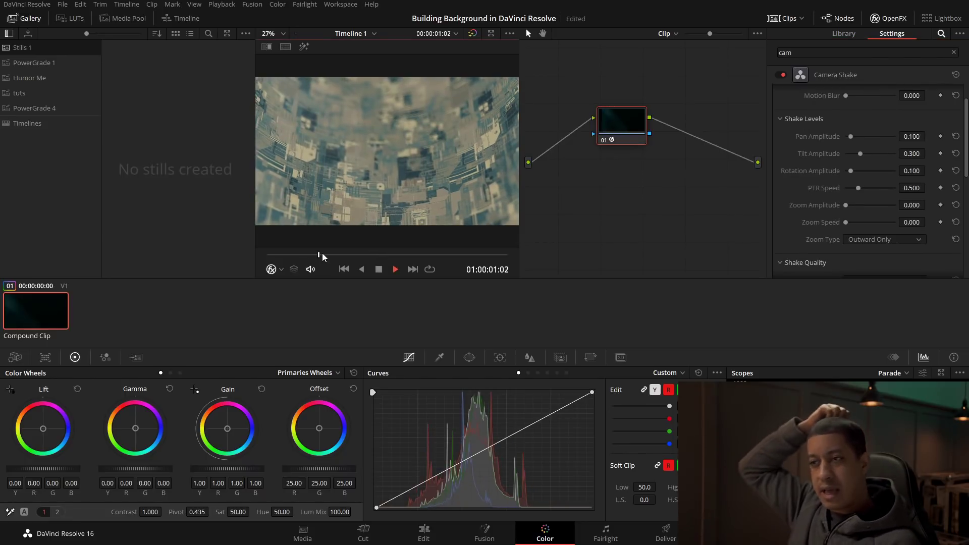
pyautogui.click(392, 271)
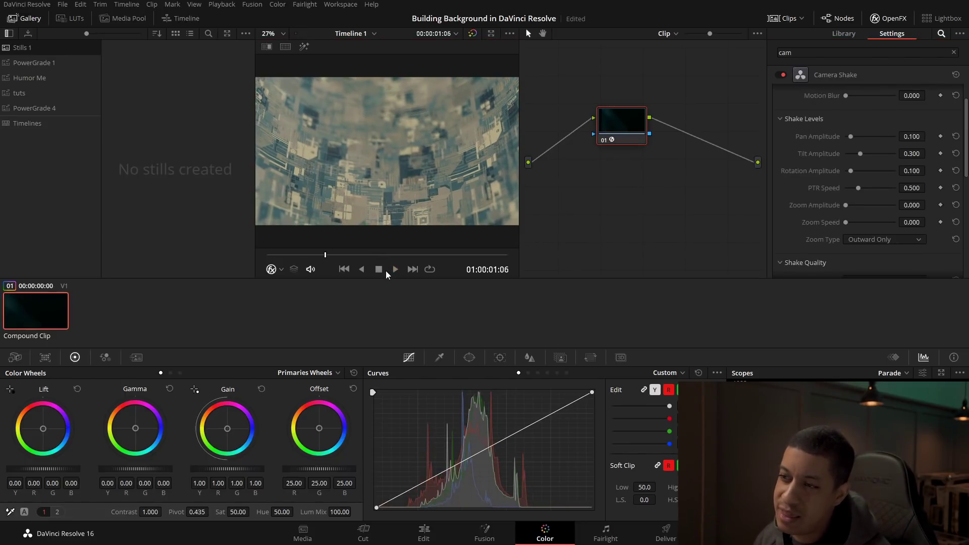
# Enable stacked timelines on the Edit page and open the compound clip in its own timeline
pyautogui.click(434, 525)
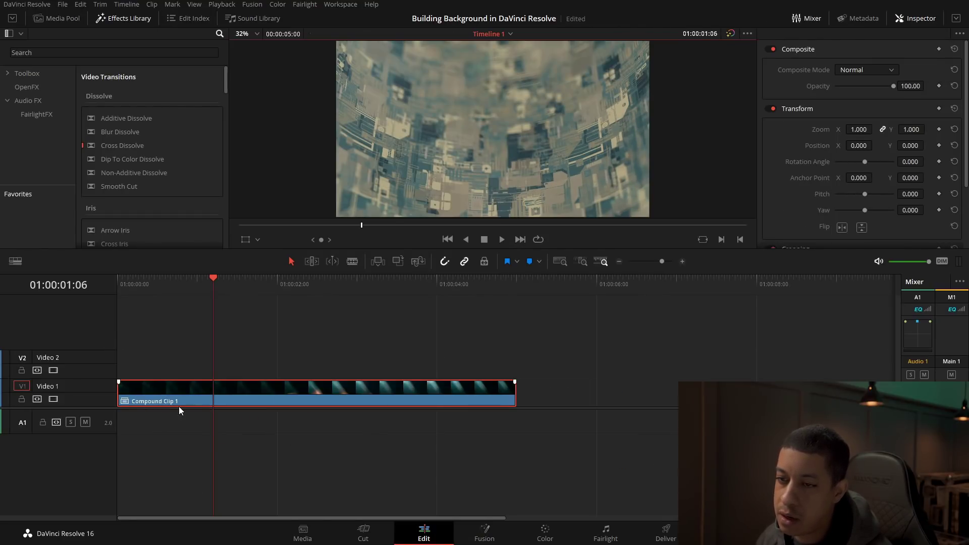
pyautogui.click(15, 261)
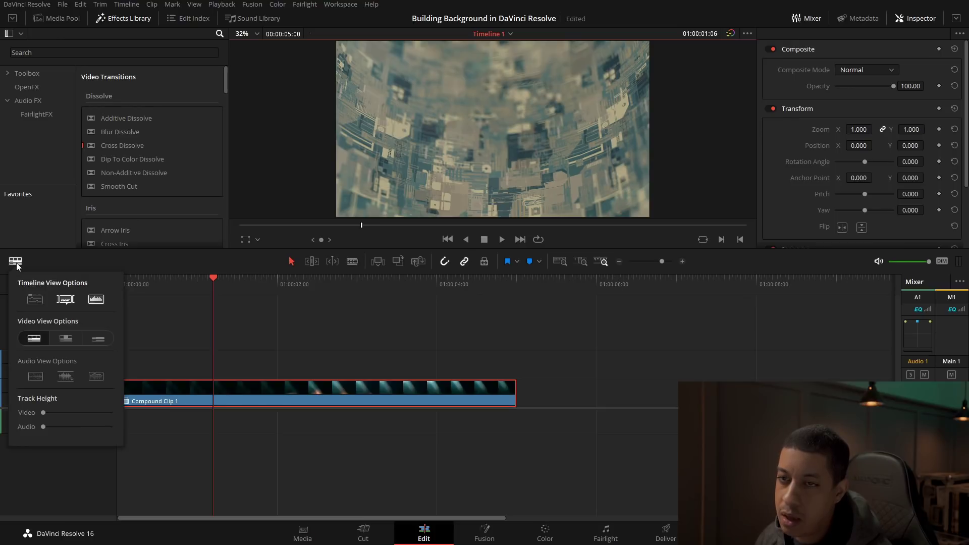
pyautogui.click(30, 301)
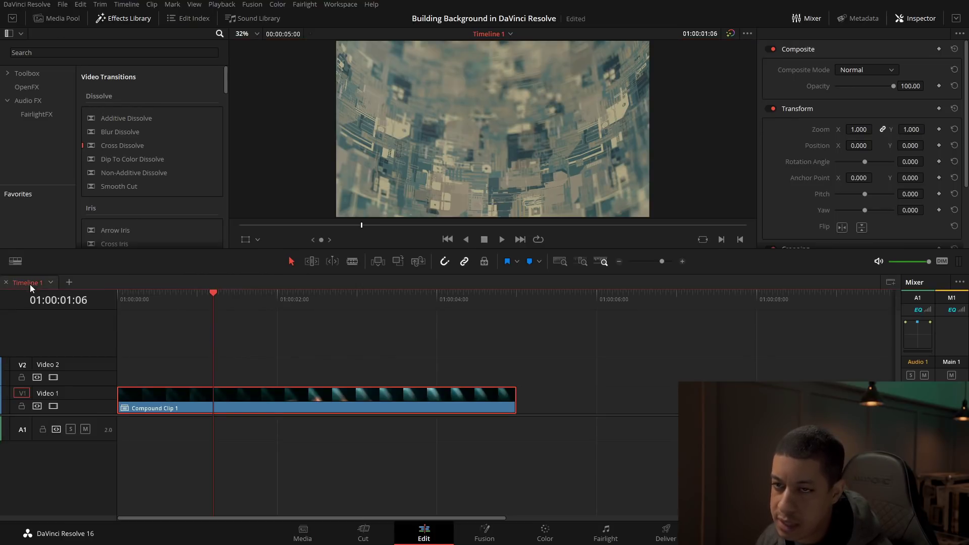
pyautogui.rightClick(153, 407)
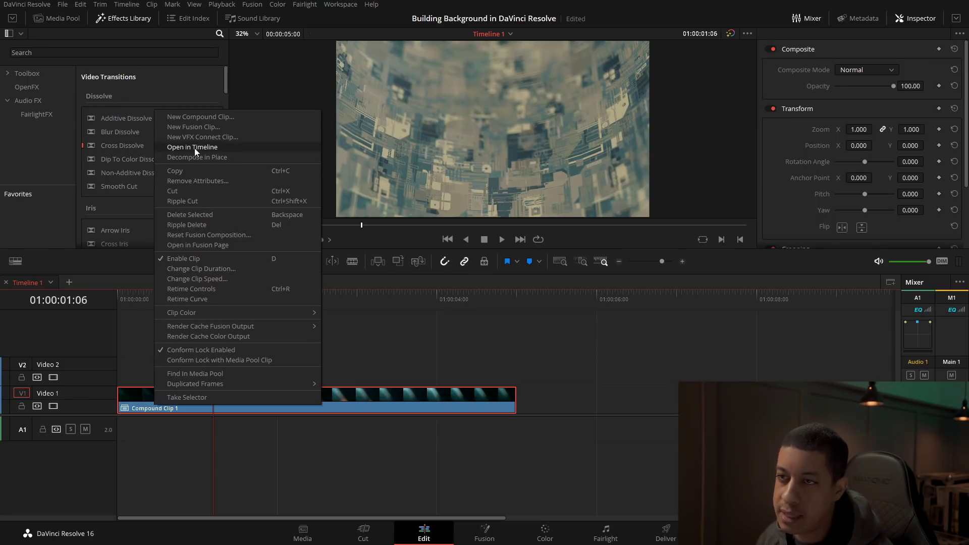
pyautogui.click(176, 150)
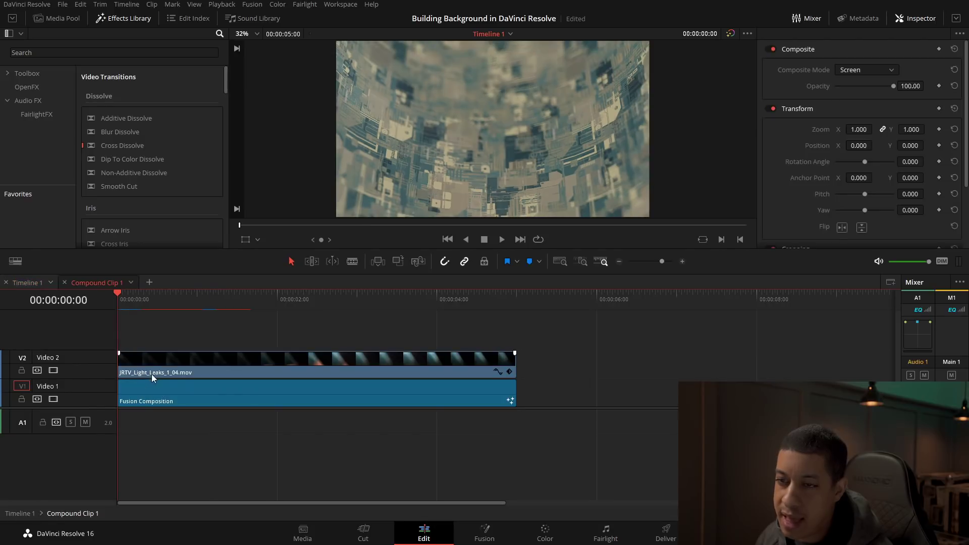
# Open the compound clip's Fusion Composition on the Fusion page by choosing it from the clip list
pyautogui.moveTo(165, 298); pyautogui.dragTo(150, 302)
pyautogui.click(485, 531)
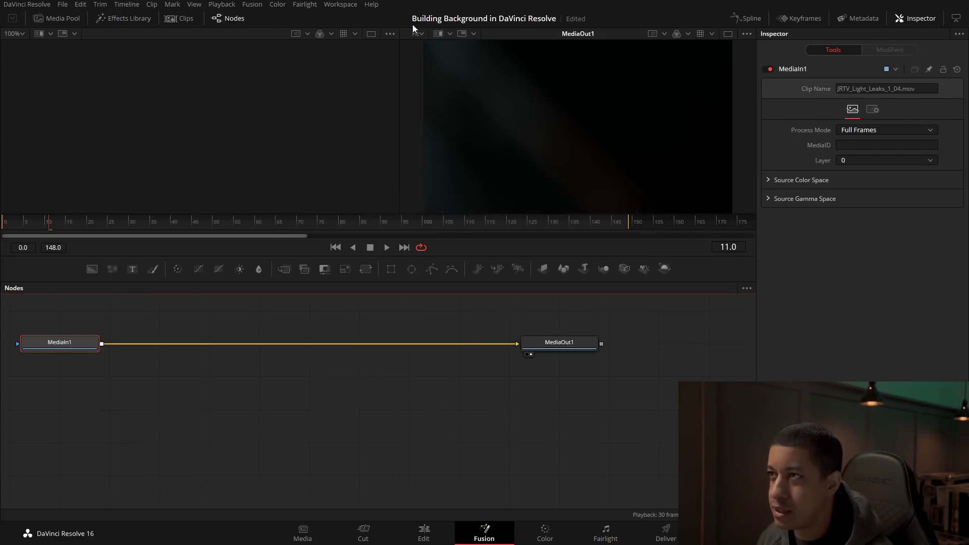
pyautogui.click(177, 18)
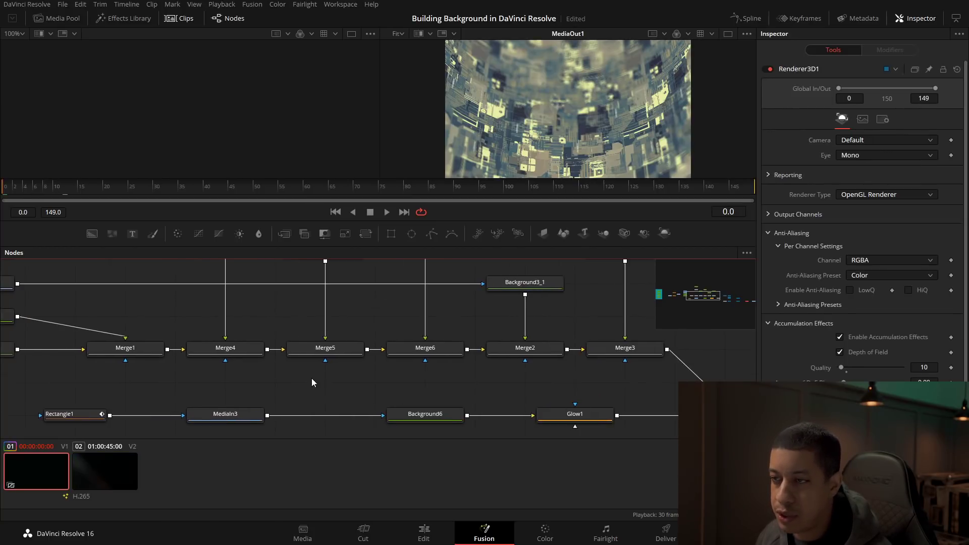
# Shift the hues of the Background4_1 and Background3_1 nodes, checking FastNoise1's noise and colour settings in between
pyautogui.scroll(-2, 309, 378)
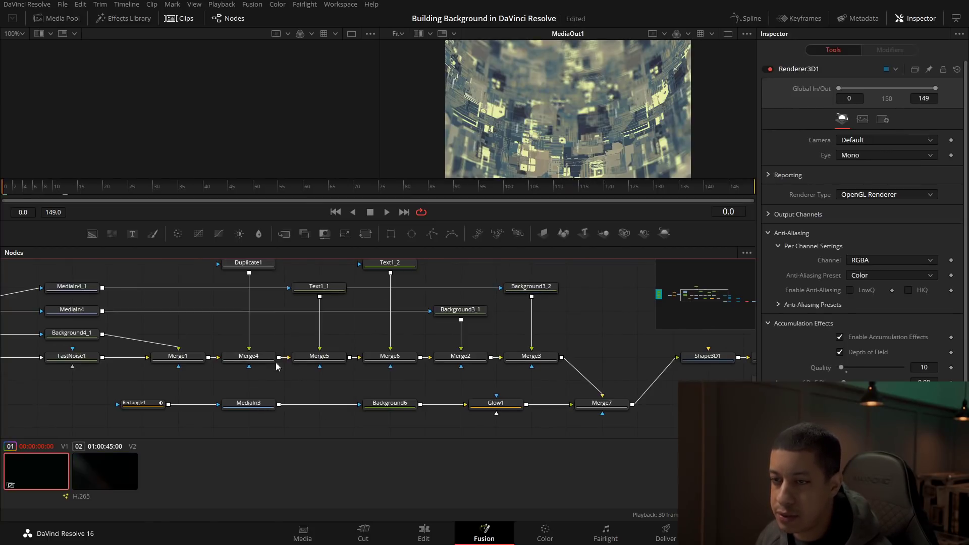
pyautogui.moveTo(335, 385); pyautogui.dragTo(327, 360)
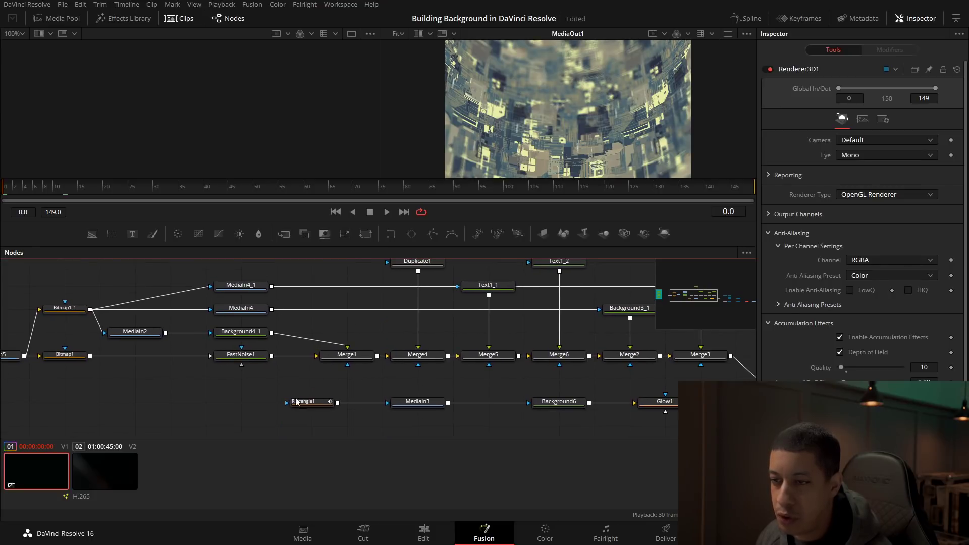
pyautogui.click(247, 335)
pyautogui.moveTo(928, 188)
pyautogui.mouseDown()
pyautogui.moveTo(927, 200)
pyautogui.moveTo(902, 192)
pyautogui.moveTo(891, 199)
pyautogui.moveTo(875, 186)
pyautogui.mouseUp()
pyautogui.click(247, 356)
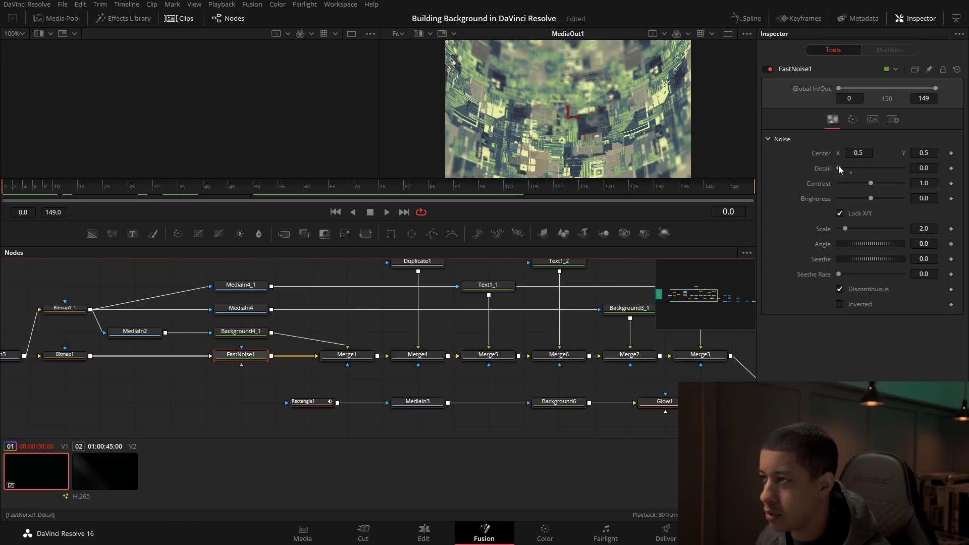
pyautogui.click(853, 119)
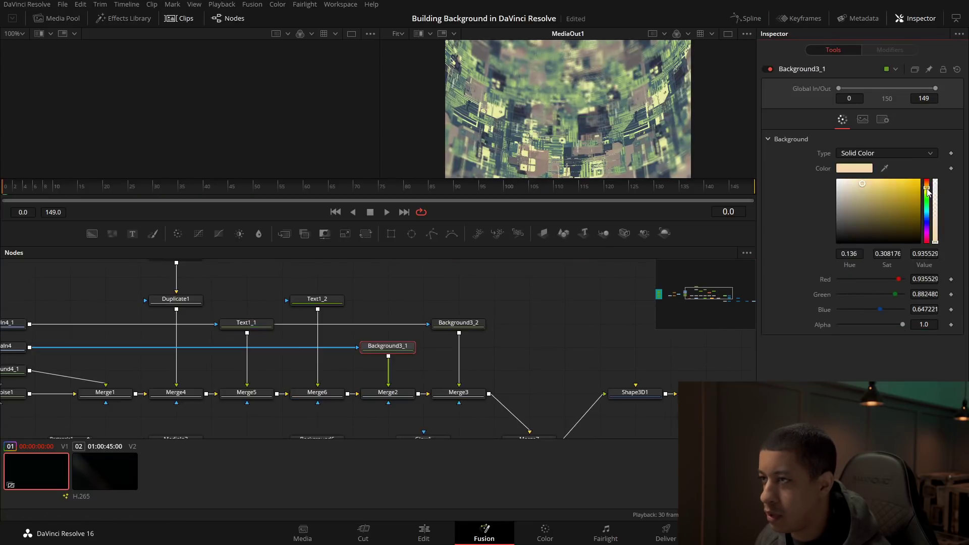
pyautogui.moveTo(928, 188); pyautogui.dragTo(861, 213)
# Set the Background3_2 node's hue to 0.424 and enlarge the preview to a single viewer with the clip list hidden
pyautogui.moveTo(571, 347); pyautogui.dragTo(543, 315)
pyautogui.click(431, 291)
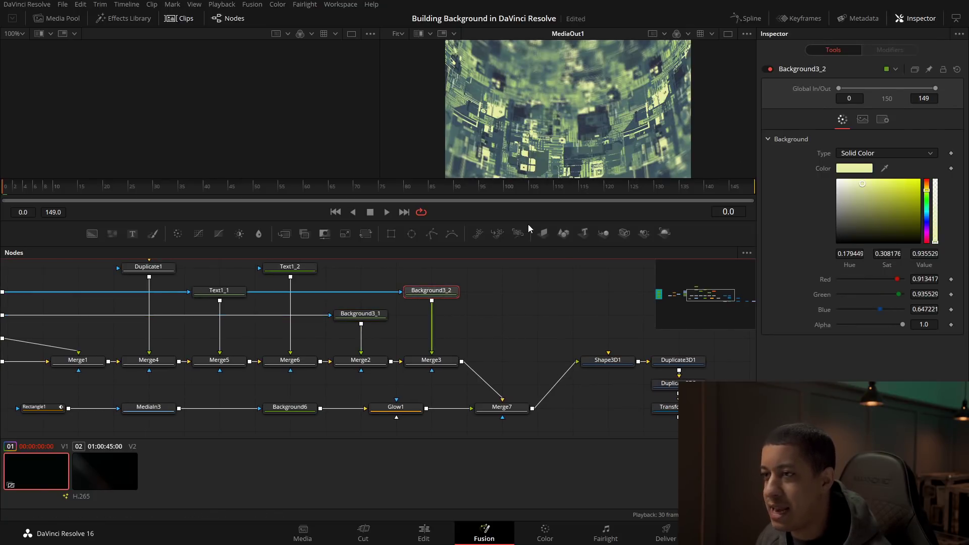
pyautogui.moveTo(531, 221); pyautogui.dragTo(543, 301)
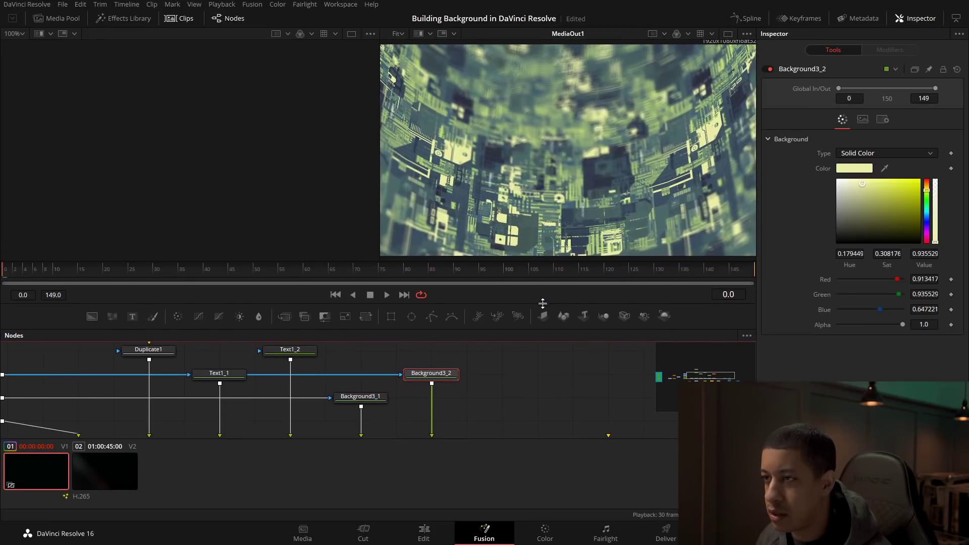
pyautogui.click(180, 18)
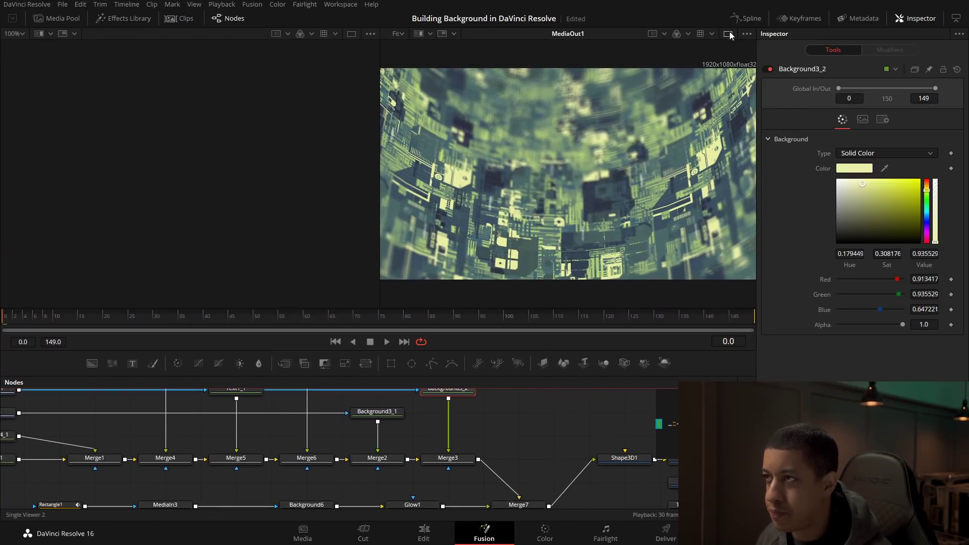
pyautogui.click(729, 35)
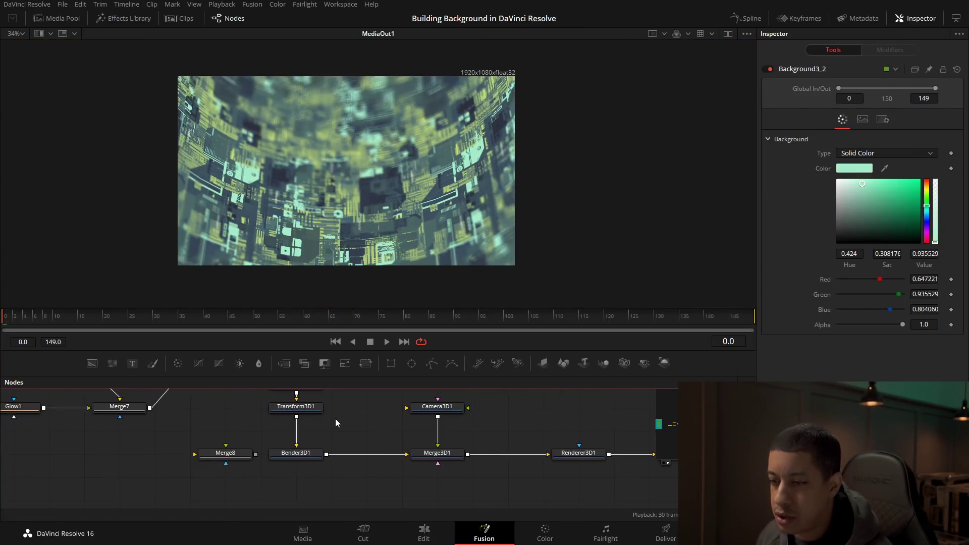
# Set the accumulation effects Quality of the Renderer3D1 node to 80
pyautogui.moveTo(348, 413)
pyautogui.mouseDown()
pyautogui.moveTo(357, 413)
pyautogui.moveTo(341, 426)
pyautogui.mouseUp()
pyautogui.click(589, 467)
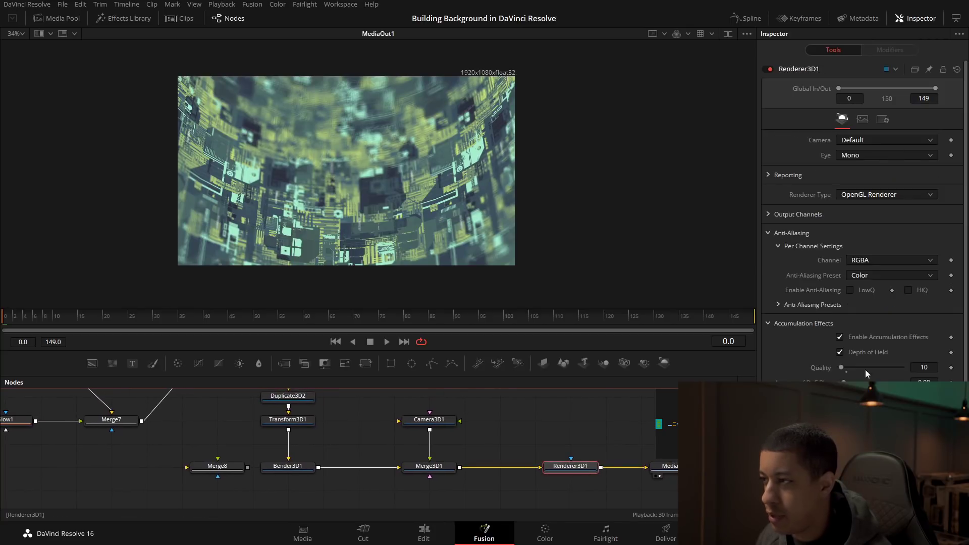
pyautogui.click(924, 368)
pyautogui.write('80')
pyautogui.press('Return')
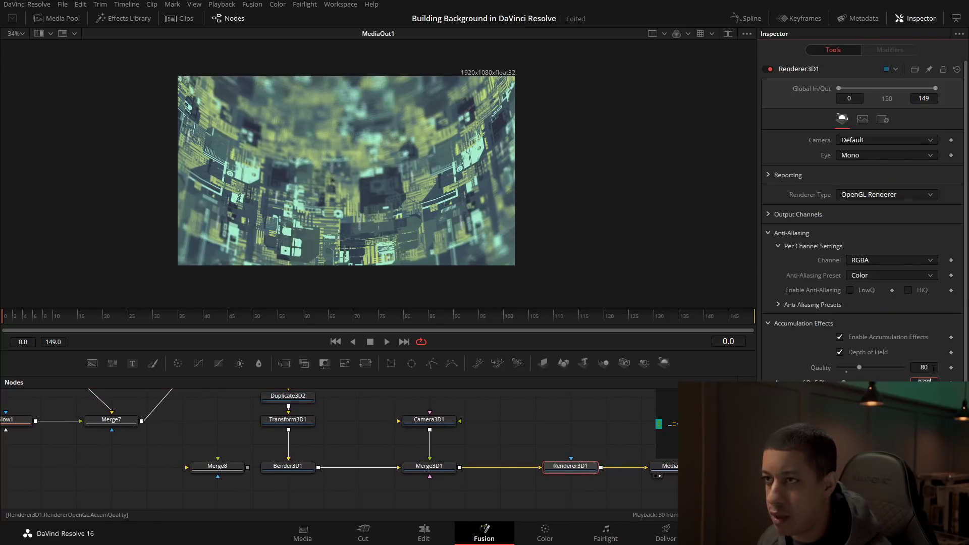
# Check the rendered depth of field at several frames and play the composition from frame 45
pyautogui.moveTo(334, 319); pyautogui.dragTo(413, 320)
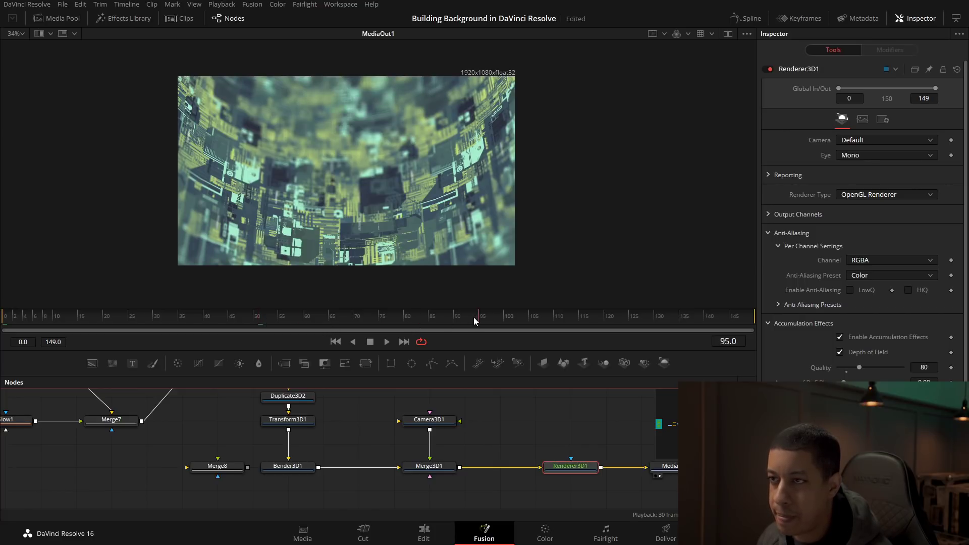
pyautogui.click(519, 319)
pyautogui.click(232, 319)
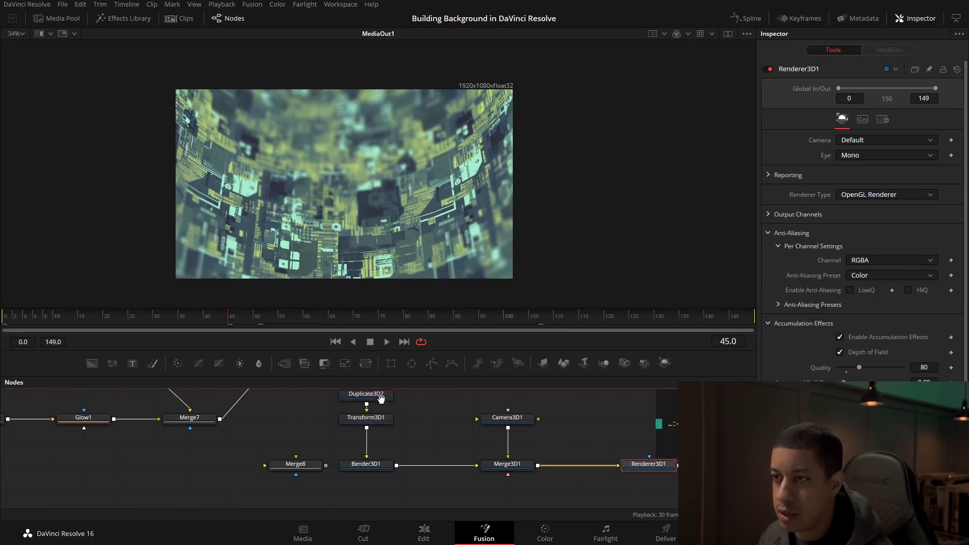
pyautogui.click(386, 341)
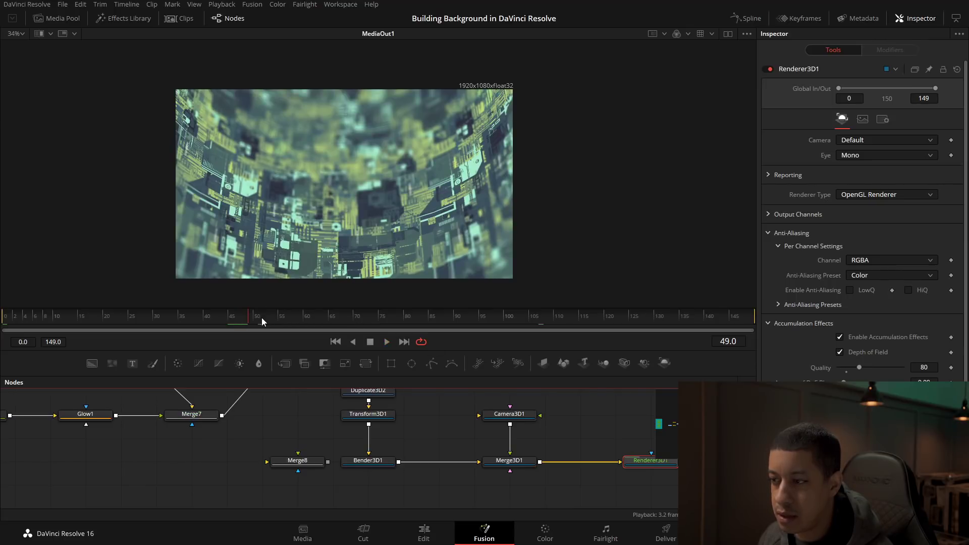
# Set the Renderer3D1 accumulation effects Quality to 32 and check the resulting image in the viewer
pyautogui.moveTo(561, 415); pyautogui.dragTo(507, 414)
pyautogui.doubleClick(935, 368)
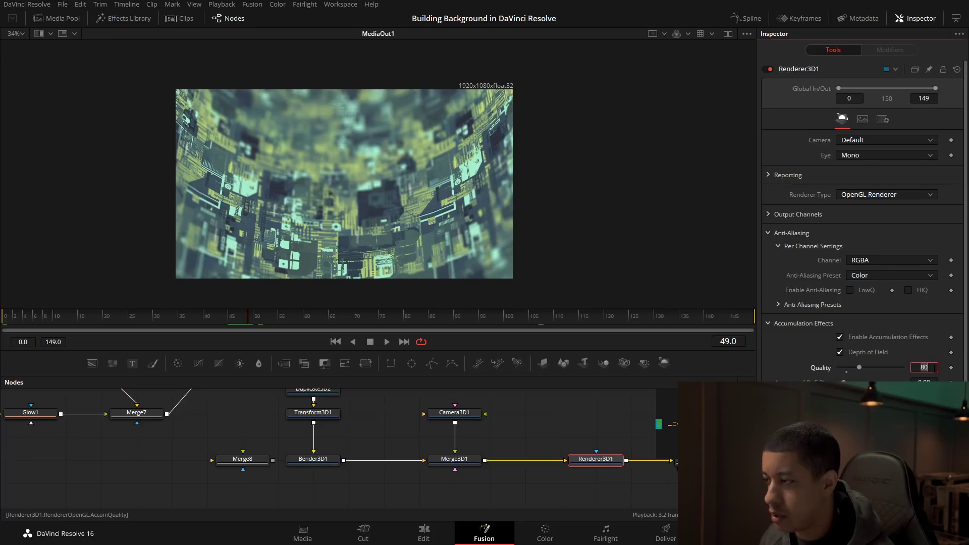
pyautogui.click(847, 373)
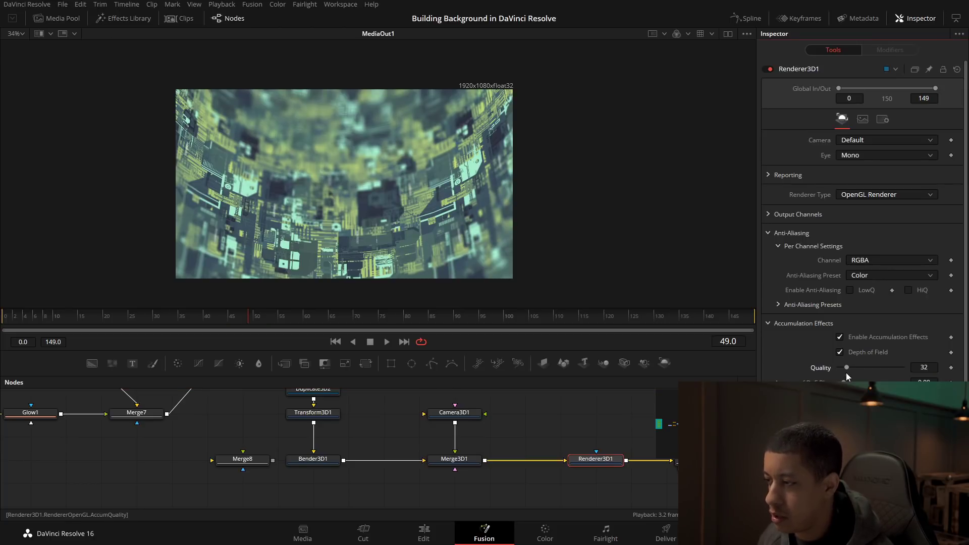
pyautogui.moveTo(286, 204); pyautogui.dragTo(295, 202)
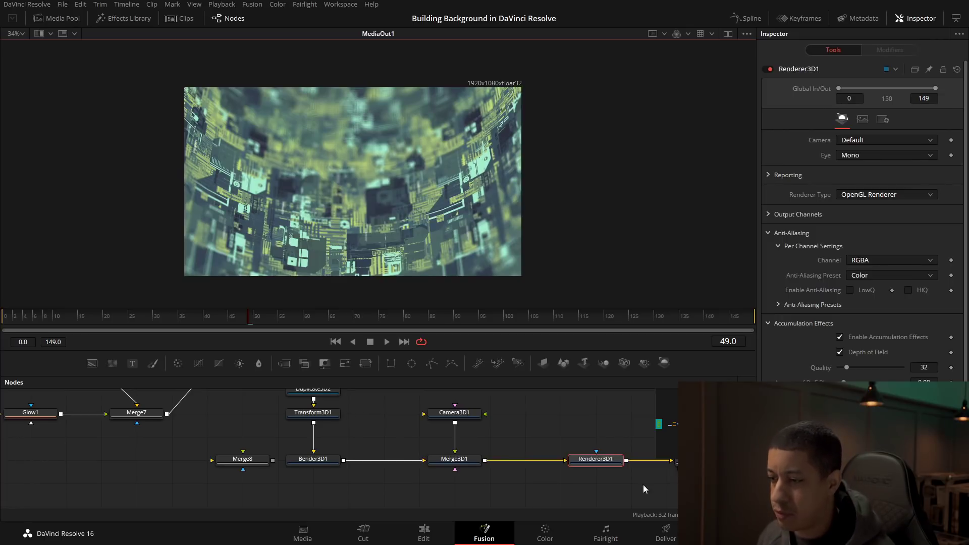
# Slide the light leak clip later on Video 2 of the Edit timeline, leaving only the Fusion Composition at 00:00:01:09
pyautogui.click(424, 533)
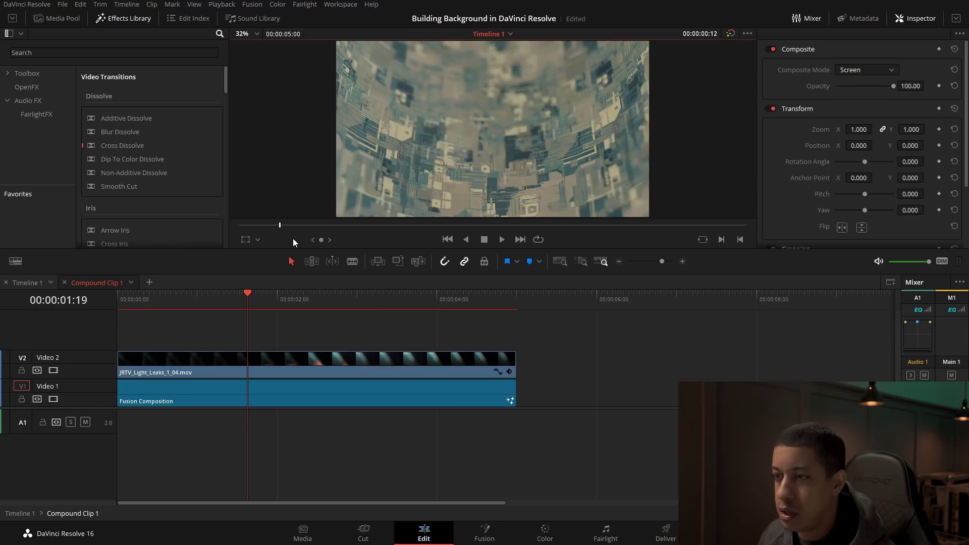
pyautogui.moveTo(260, 300); pyautogui.dragTo(197, 330)
pyautogui.moveTo(339, 372); pyautogui.dragTo(522, 361)
pyautogui.moveTo(206, 323); pyautogui.dragTo(222, 312)
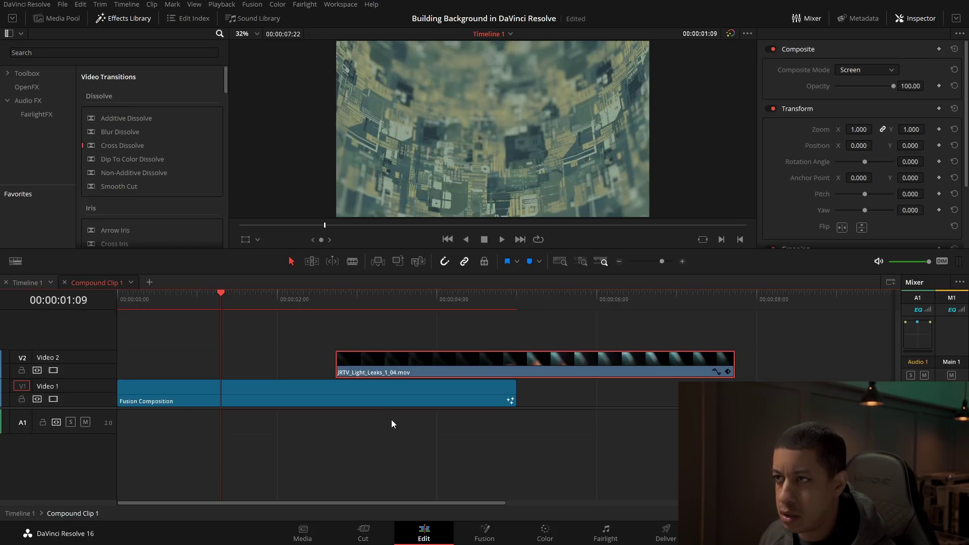
# Delete graded node 01 from the Fusion Composition clip on the Color page
pyautogui.click(548, 539)
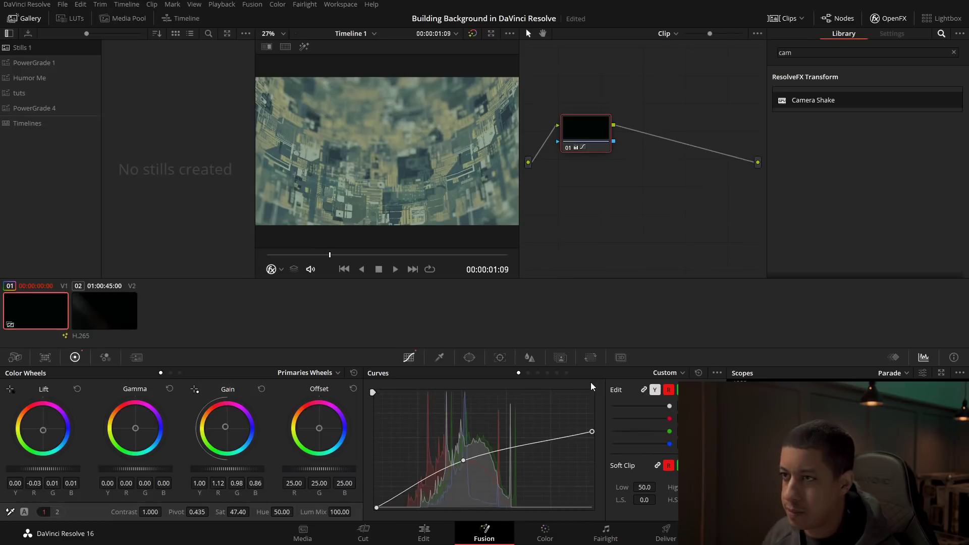
pyautogui.hotkey('shift', '5')
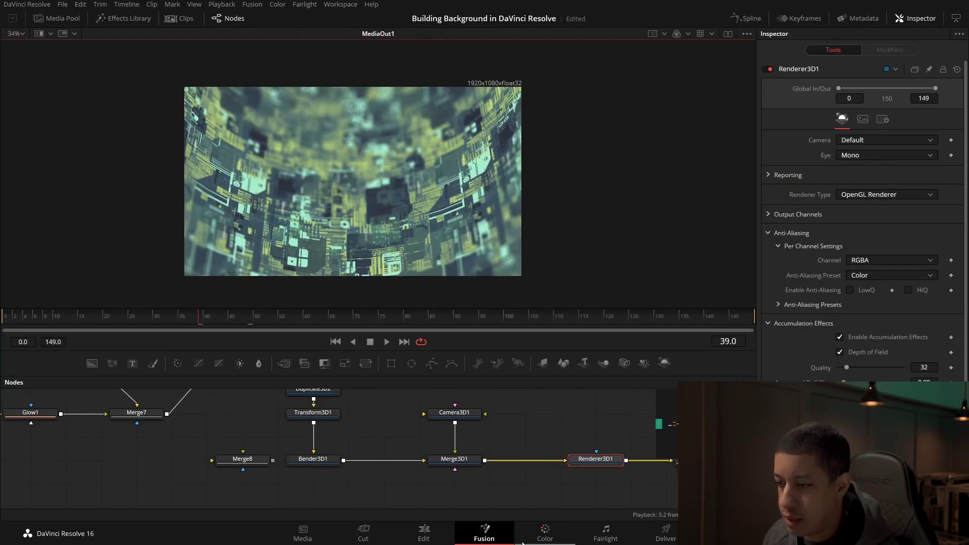
pyautogui.click(542, 538)
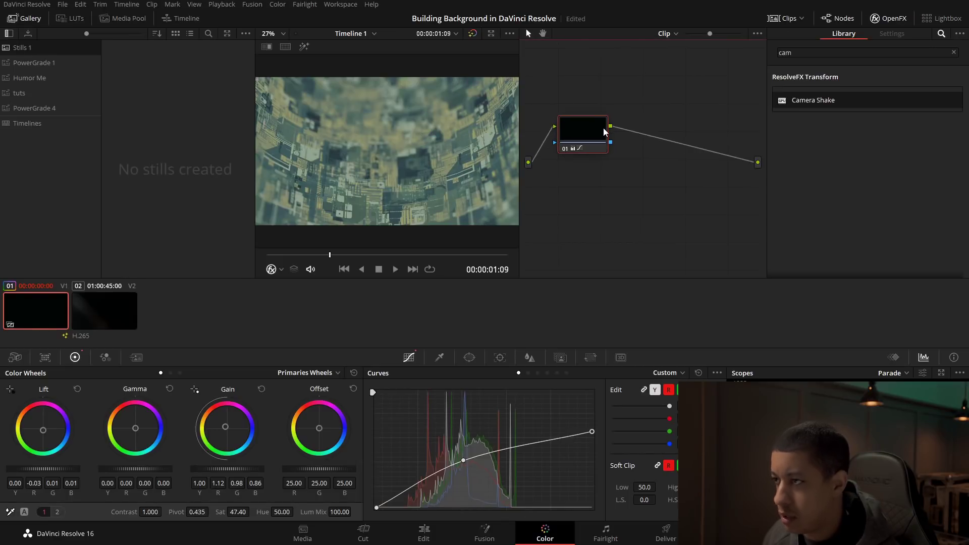
pyautogui.press('Delete')
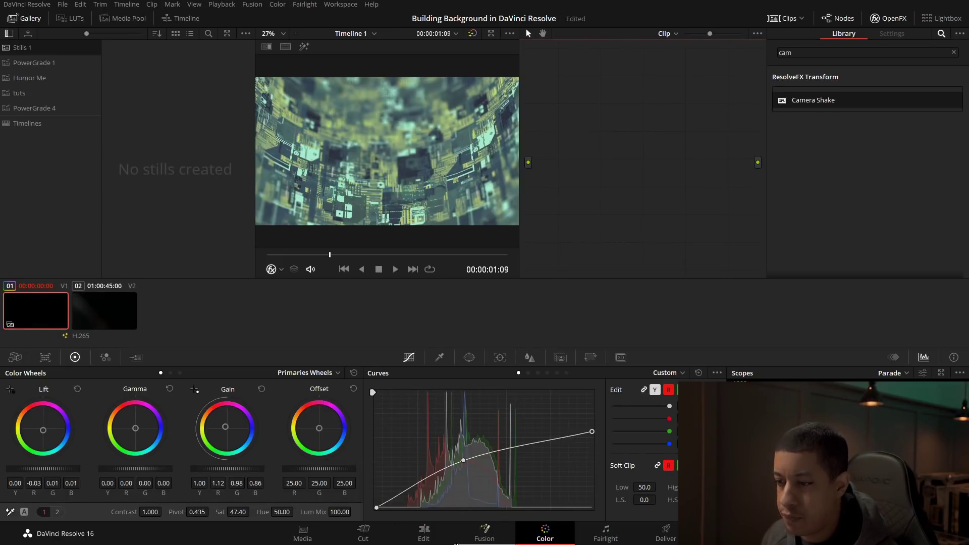
# Move the light leak clip back to the start of Video 2 on the Edit timeline and preview it at 00:00:03:13
pyautogui.click(424, 535)
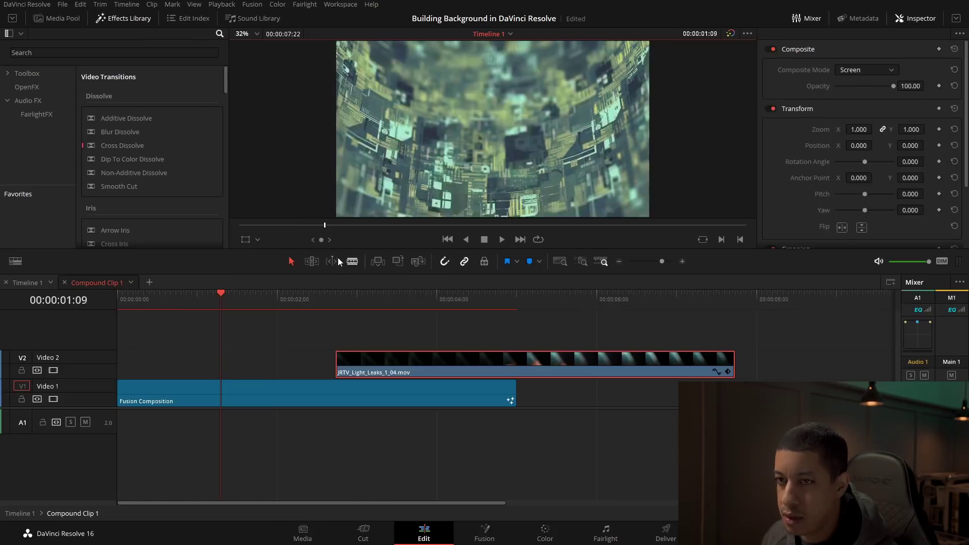
pyautogui.moveTo(305, 298); pyautogui.dragTo(240, 323)
pyautogui.moveTo(450, 373); pyautogui.dragTo(214, 361)
pyautogui.moveTo(251, 301); pyautogui.dragTo(392, 325)
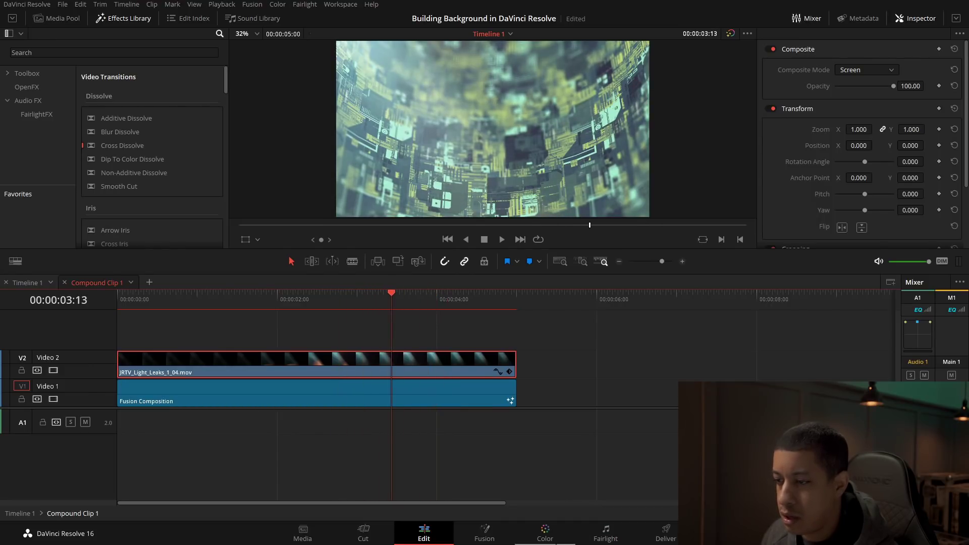
# Show the Hue Vs Hue curve for the light leak clip's node 01 on the Color page, with the node moved lower in the graph
pyautogui.click(570, 528)
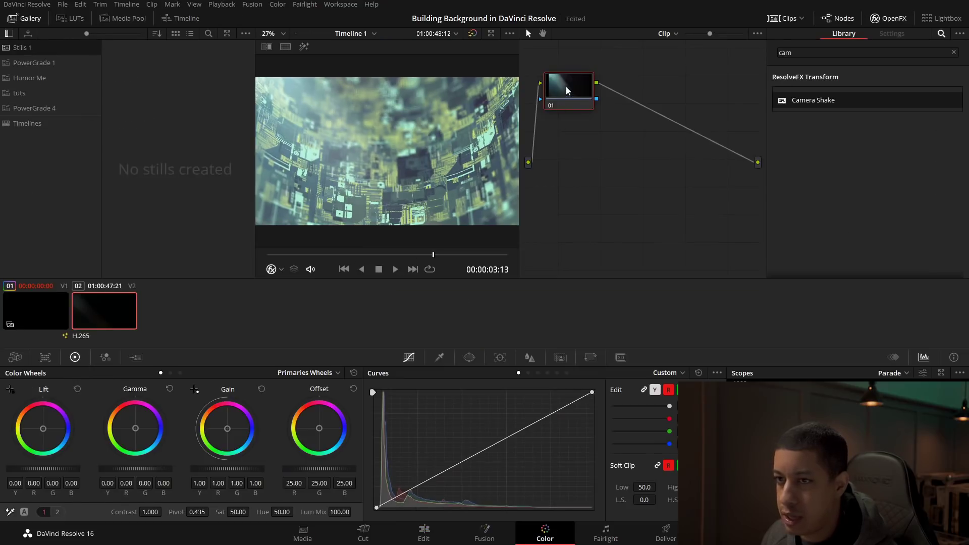
pyautogui.moveTo(567, 91); pyautogui.dragTo(587, 137)
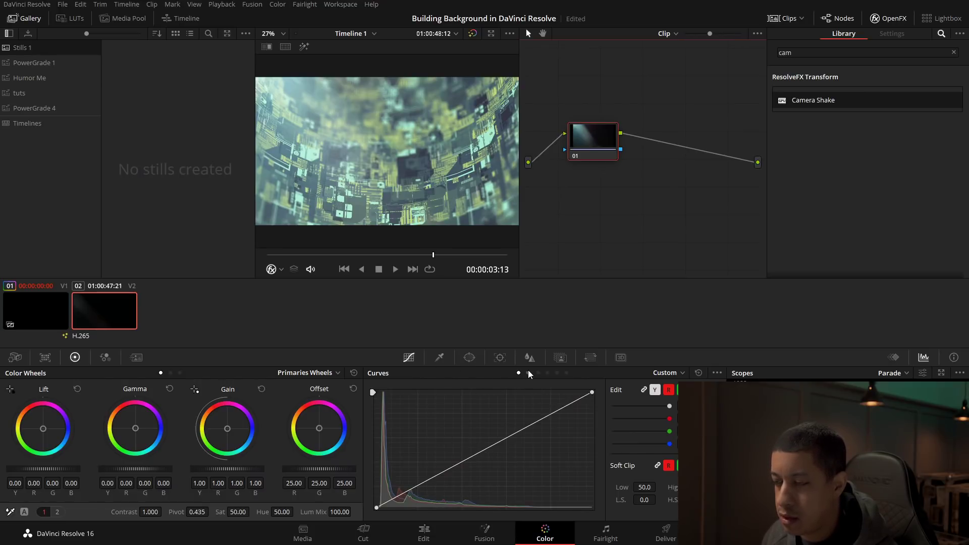
pyautogui.click(675, 374)
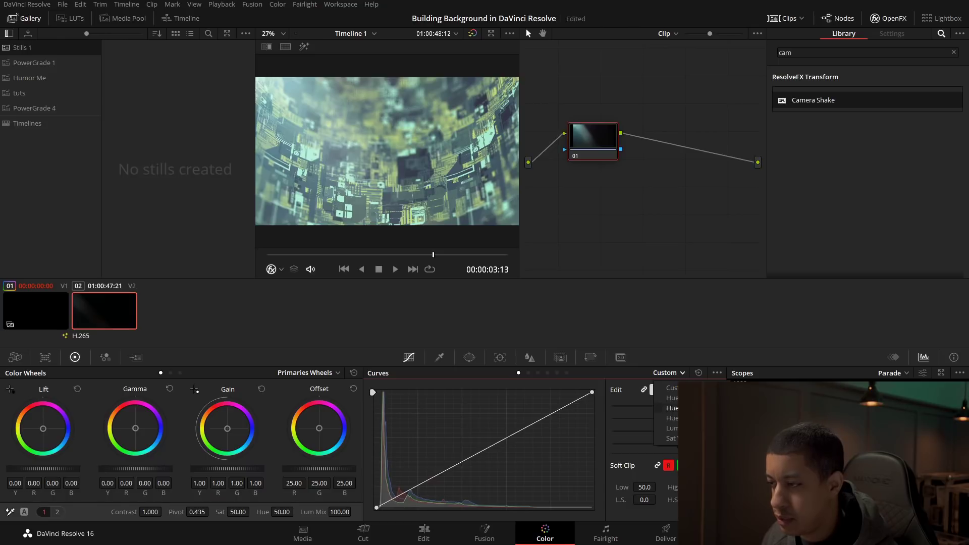
pyautogui.click(665, 396)
pyautogui.click(406, 113)
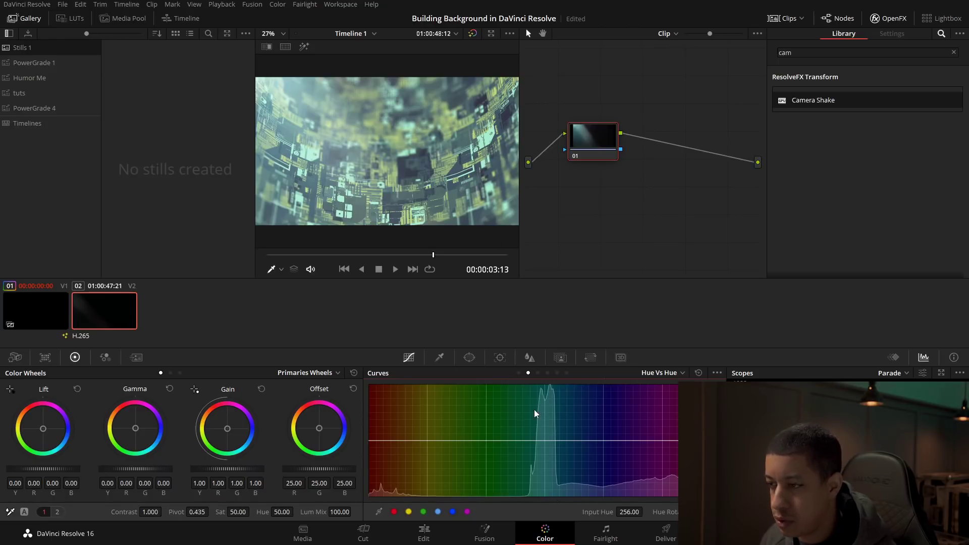
# Try shifting the light leak's cyan toward green with the Hue Vs Hue curve, preview around 00:00:02:14, and reset the curve
pyautogui.moveTo(544, 440); pyautogui.dragTo(544, 423)
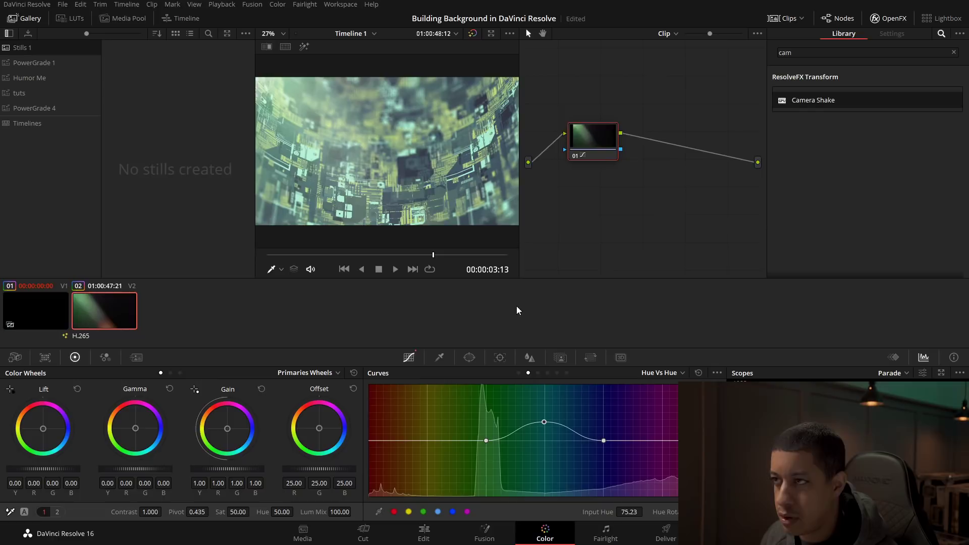
pyautogui.click(323, 256)
pyautogui.moveTo(323, 255); pyautogui.dragTo(389, 265)
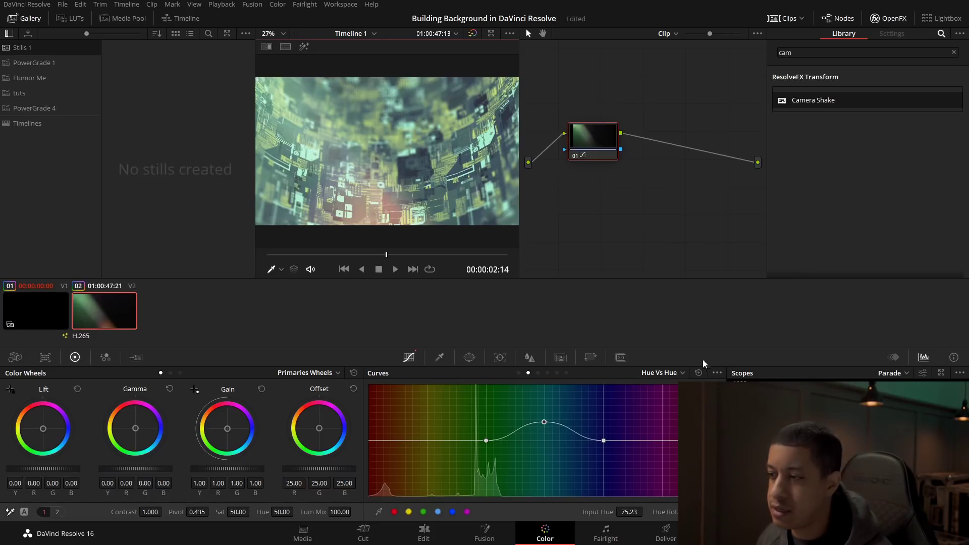
pyautogui.click(699, 373)
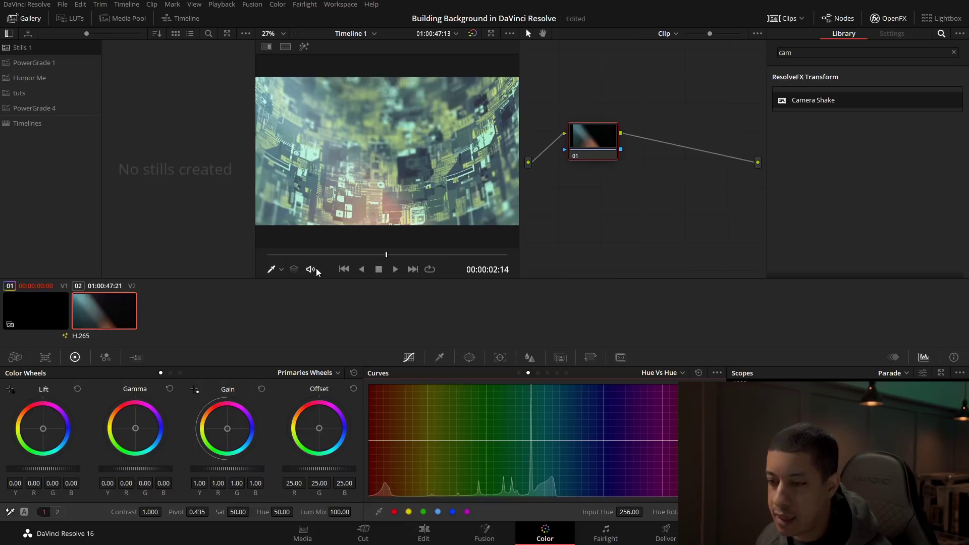
# Try rotating the light leak's overall Hue to 73.40 and 65.80 at 00:00:02:09, and reset it
pyautogui.moveTo(333, 255); pyautogui.dragTo(379, 266)
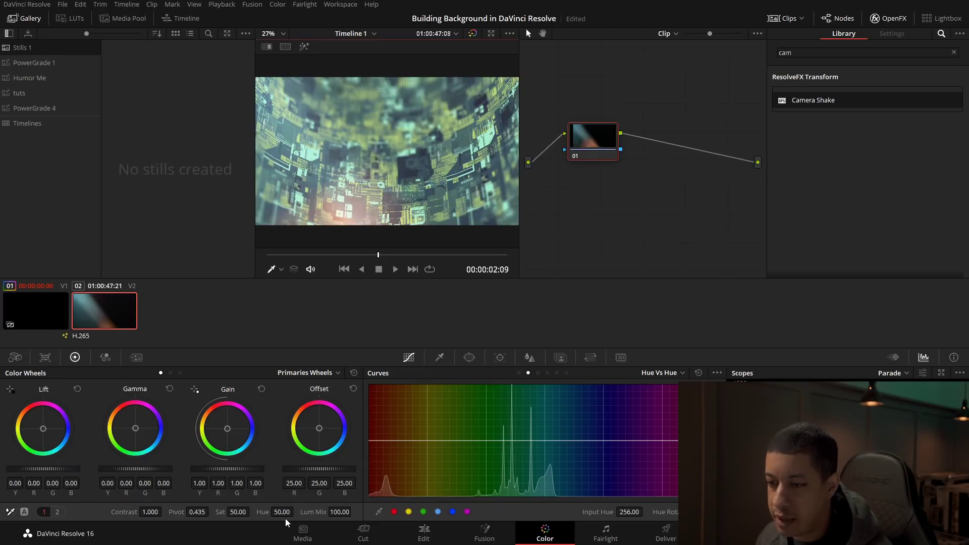
pyautogui.moveTo(282, 512); pyautogui.dragTo(294, 512)
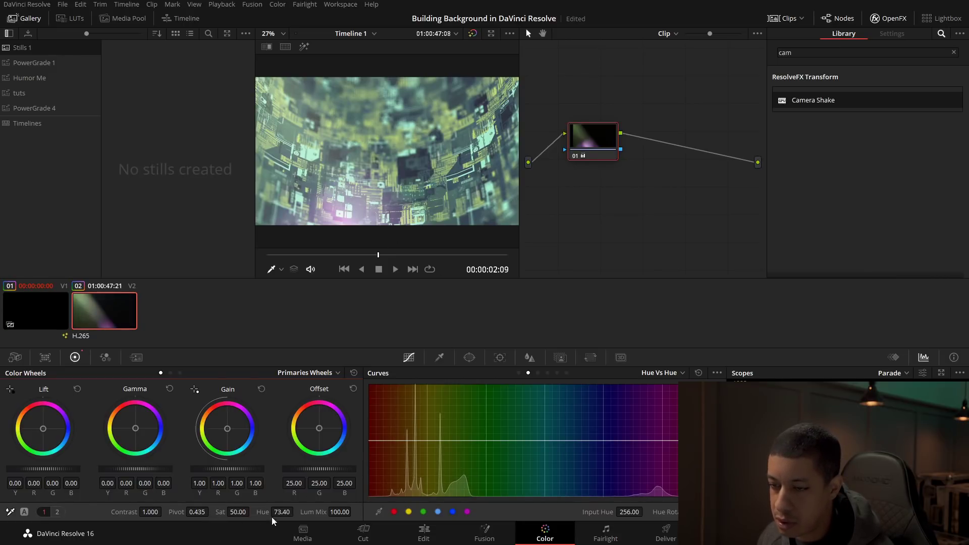
pyautogui.moveTo(276, 513); pyautogui.dragTo(266, 513)
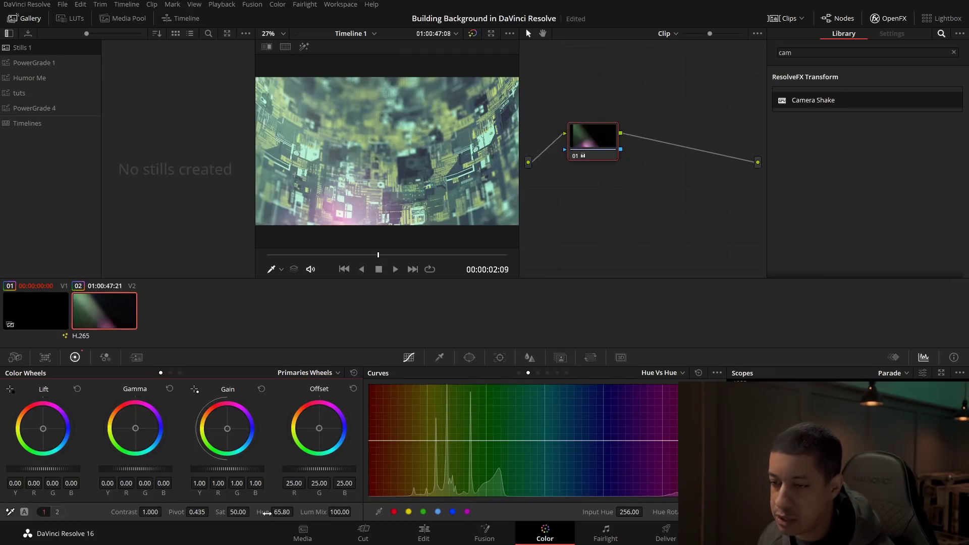
pyautogui.doubleClick(266, 512)
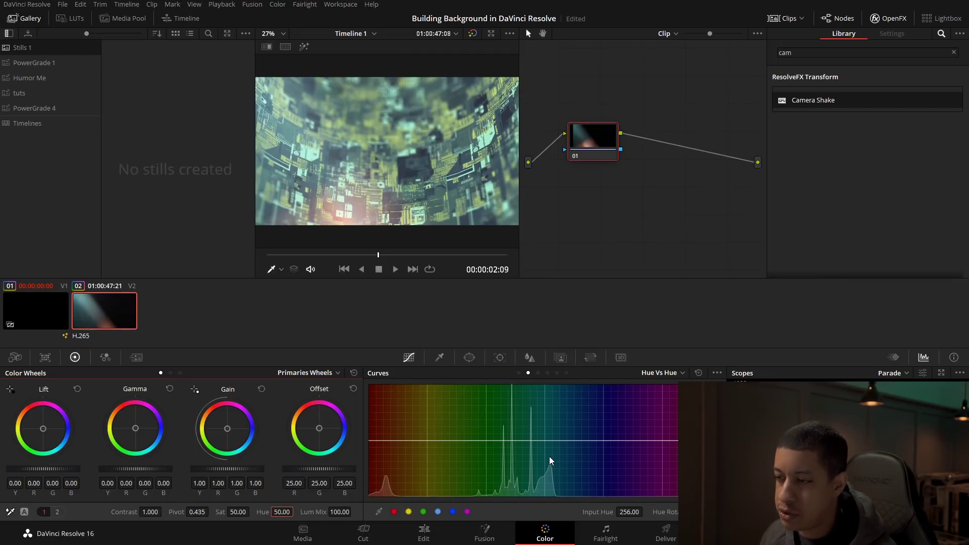
# Raise the cyan point of the light leak's Hue Vs Hue curve slightly, check it at 00:00:04:07, and save the project
pyautogui.click(437, 512)
pyautogui.moveTo(546, 446); pyautogui.dragTo(545, 429)
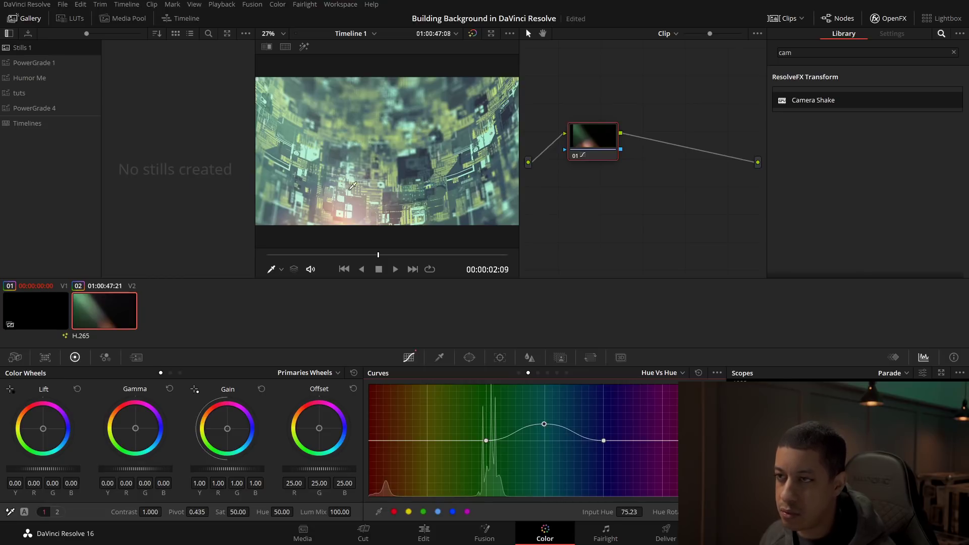
pyautogui.moveTo(378, 255); pyautogui.dragTo(461, 260)
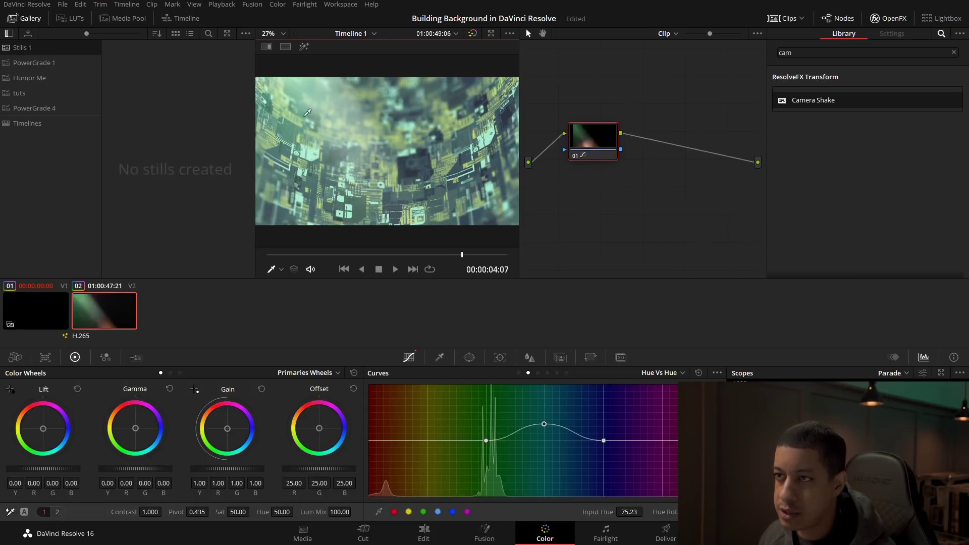
pyautogui.hotkey('ctrl', 's')
# Preview Compound Clip 1 in Timeline 1 on the Edit page, playing it and scrubbing through the light leak section
pyautogui.click(424, 533)
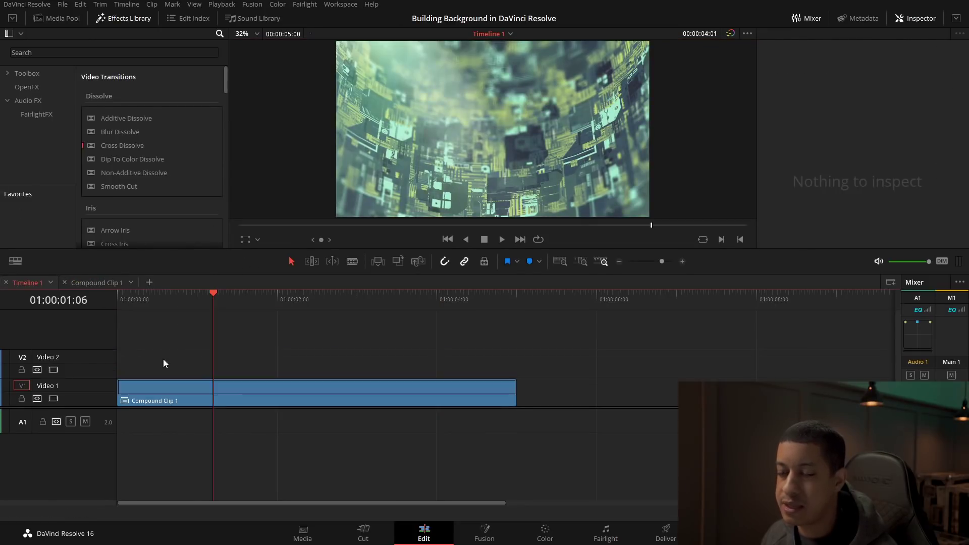
pyautogui.moveTo(205, 306); pyautogui.dragTo(145, 305)
pyautogui.press('space')
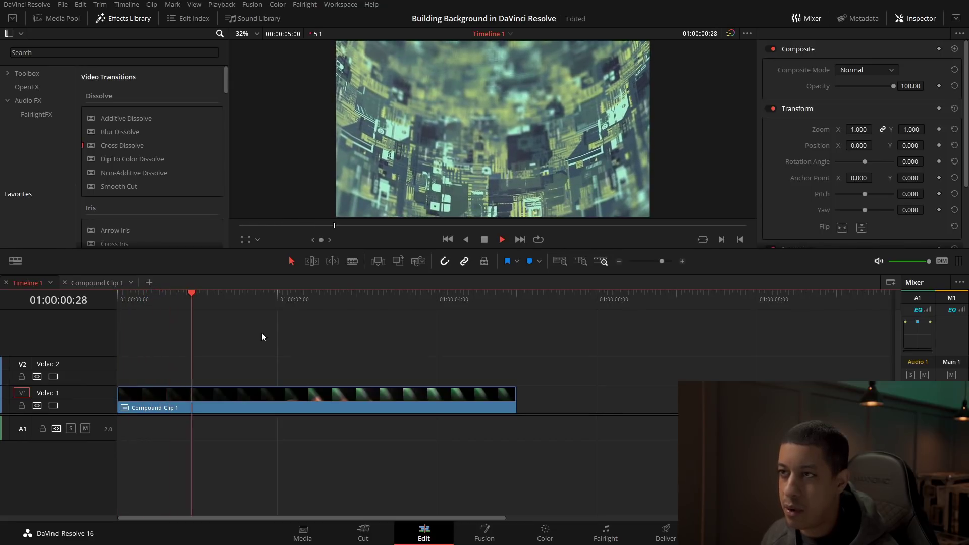
pyautogui.press('space')
pyautogui.moveTo(425, 304); pyautogui.dragTo(462, 308)
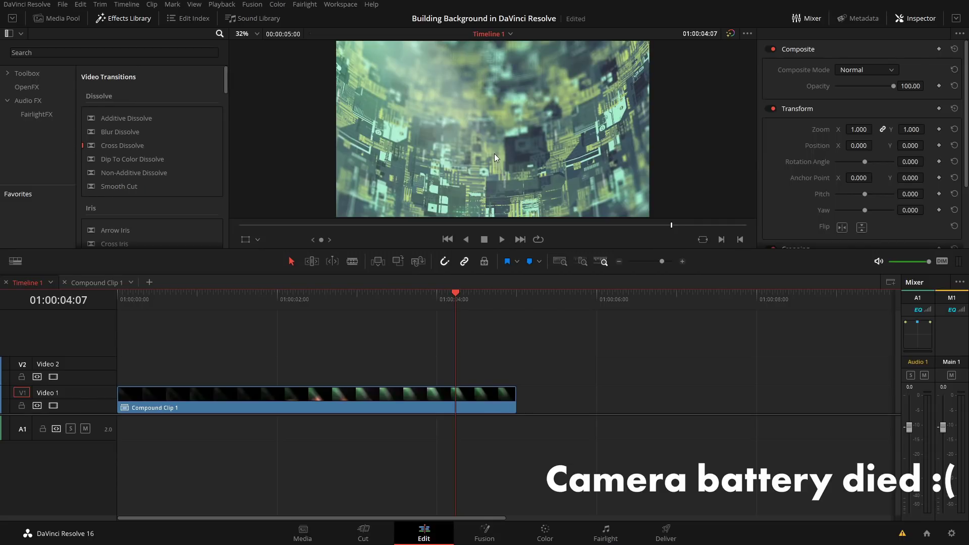
pyautogui.moveTo(477, 299); pyautogui.dragTo(437, 310)
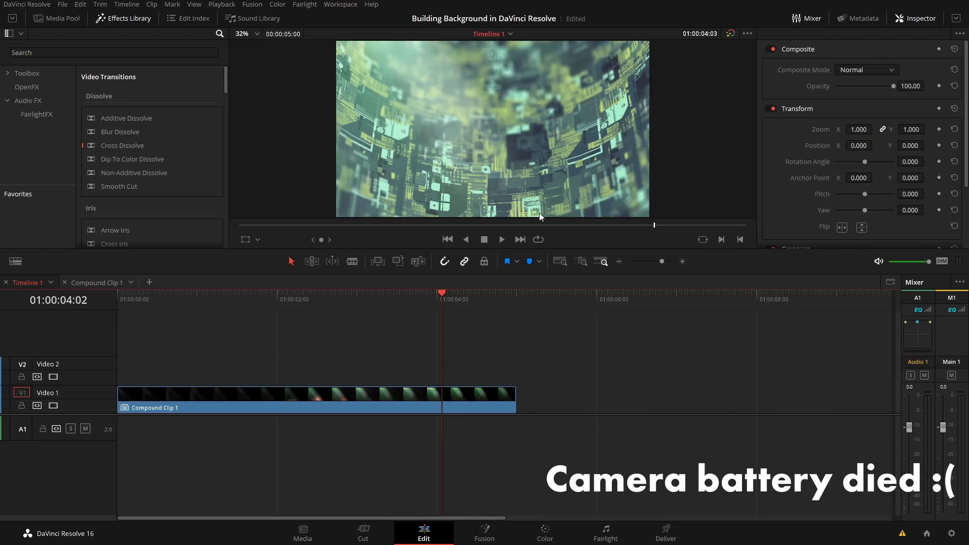
pyautogui.moveTo(440, 297); pyautogui.dragTo(386, 343)
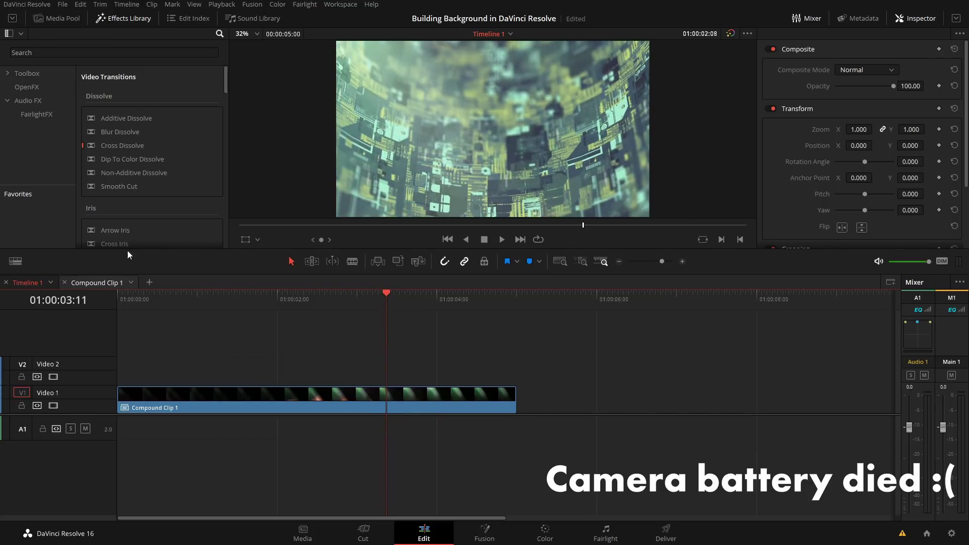
# Open Compound Clip 1's Fusion Composition clip on the Fusion page and show Renderer3D1's Anti-Aliasing settings
pyautogui.click(111, 283)
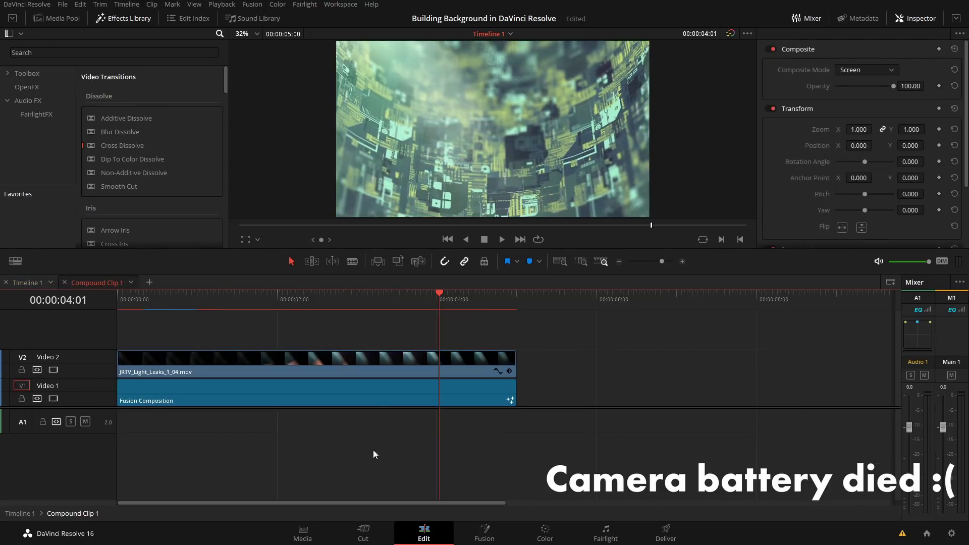
pyautogui.click(485, 539)
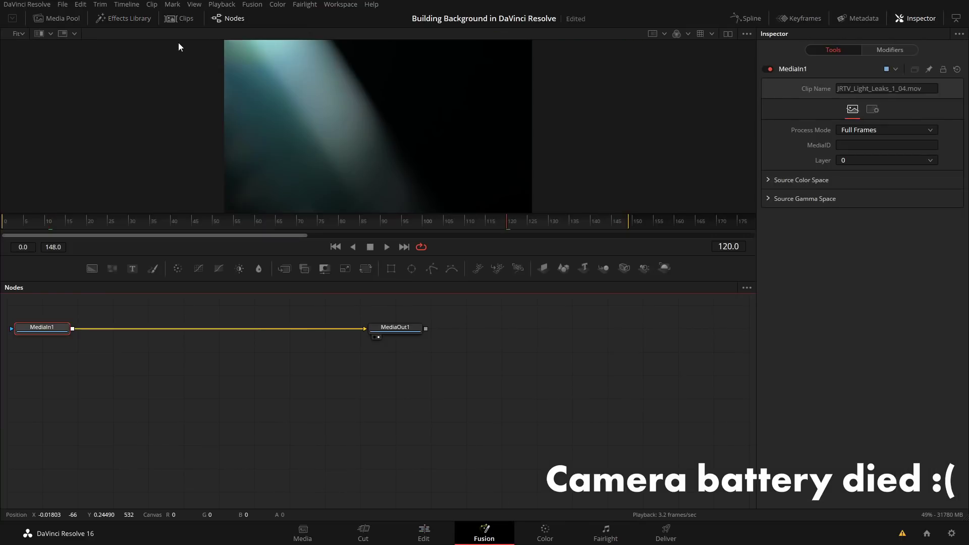
pyautogui.click(180, 18)
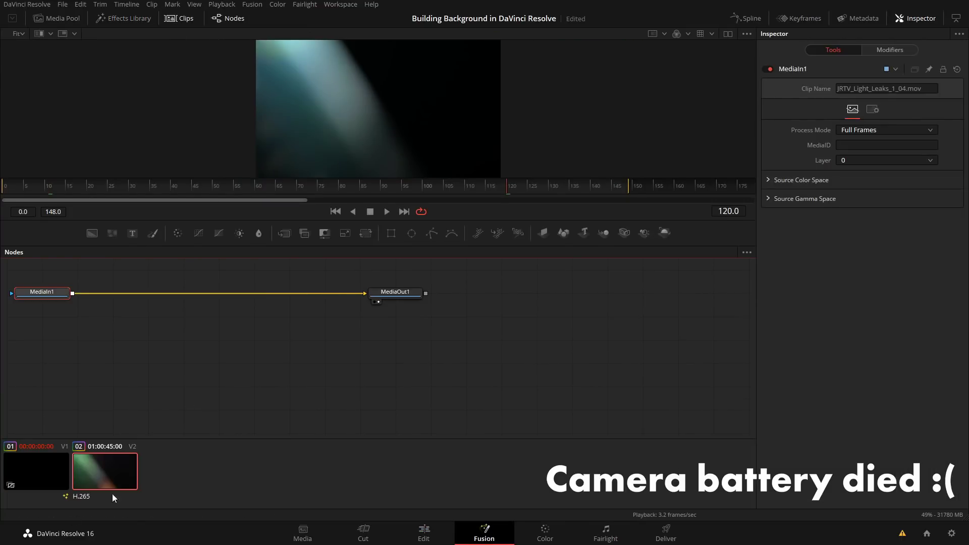
pyautogui.click(25, 472)
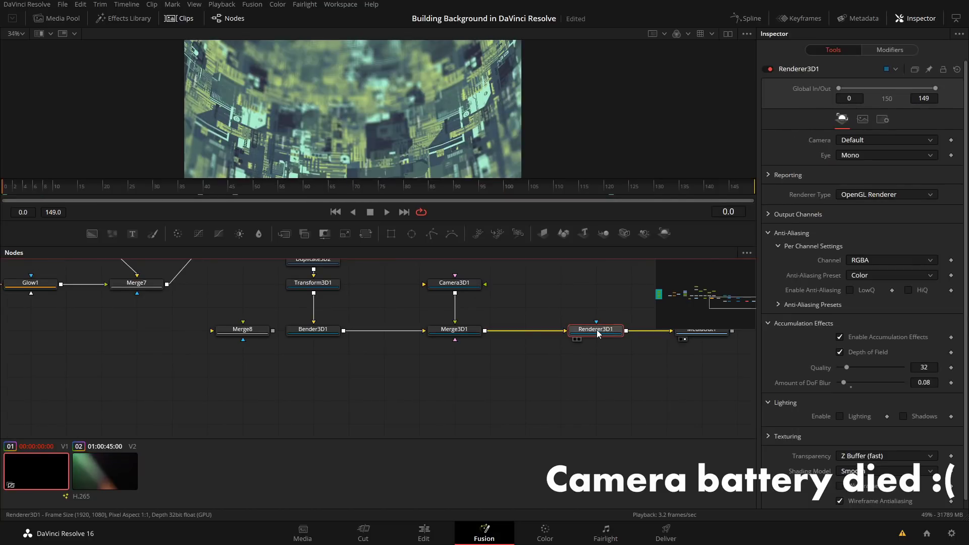
pyautogui.click(769, 233)
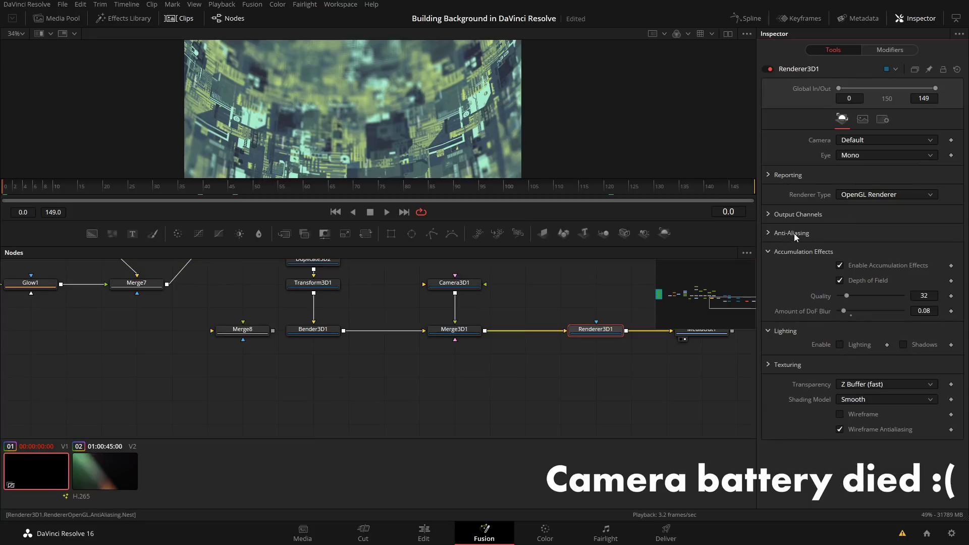
pyautogui.click(769, 233)
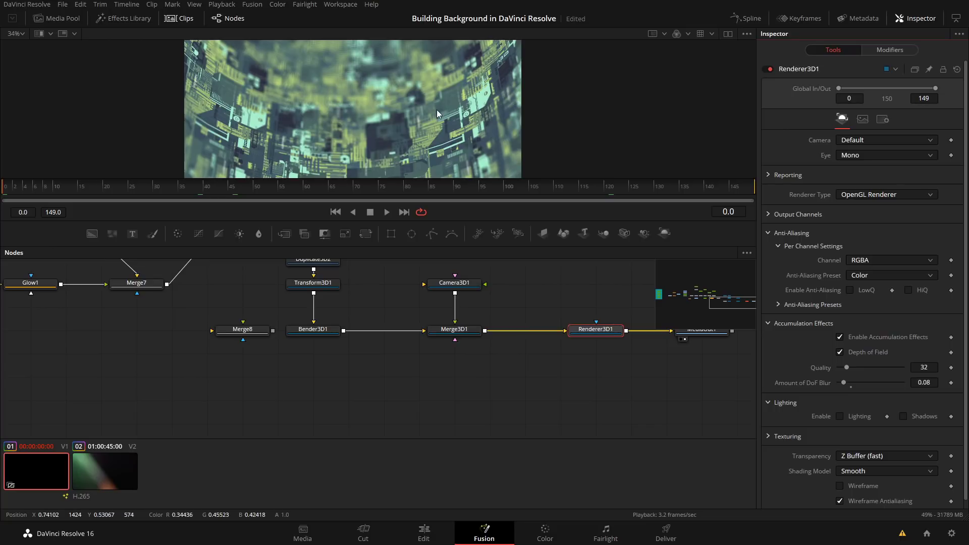
# Examine the thin bright lines of the render up close in the viewer for edge quality and save the project
pyautogui.moveTo(367, 430); pyautogui.dragTo(362, 443)
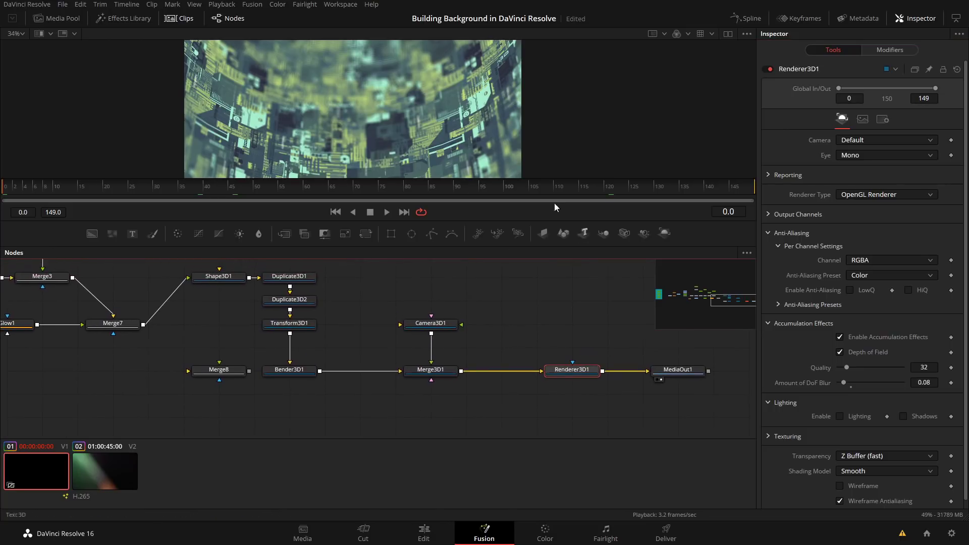
pyautogui.moveTo(445, 133); pyautogui.dragTo(447, 146)
pyautogui.scroll(6, 447, 145)
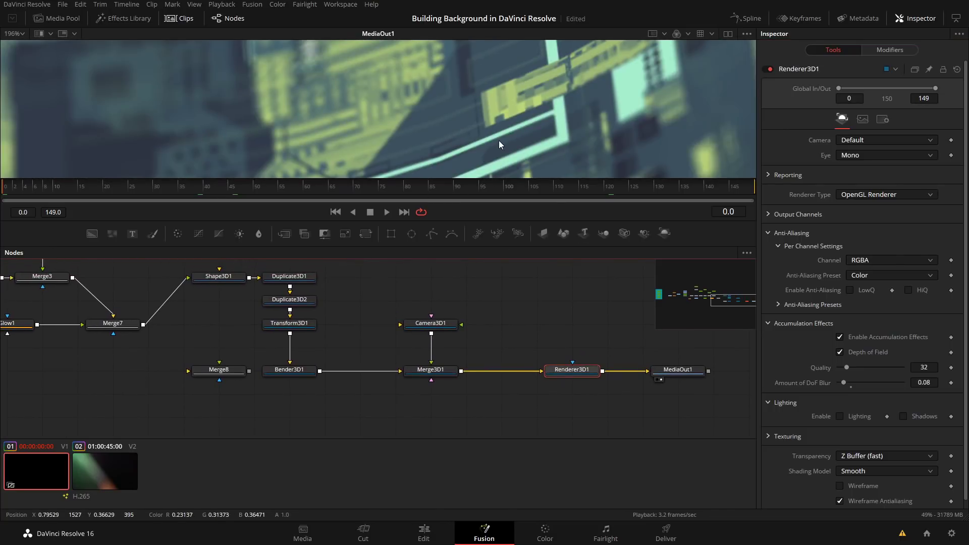
pyautogui.scroll(4, 515, 129)
pyautogui.moveTo(465, 142); pyautogui.dragTo(502, 103)
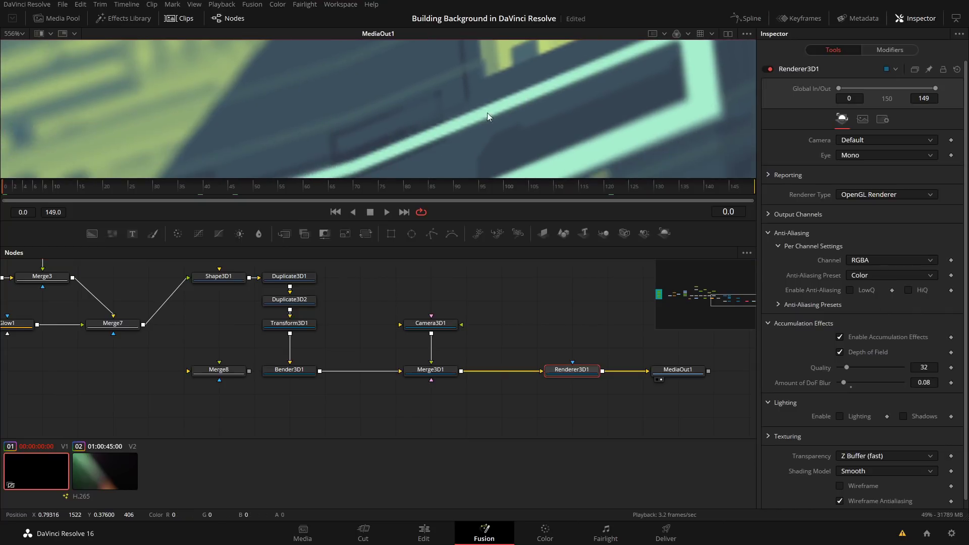
pyautogui.scroll(-13, 429, 102)
pyautogui.hotkey('ctrl', 's')
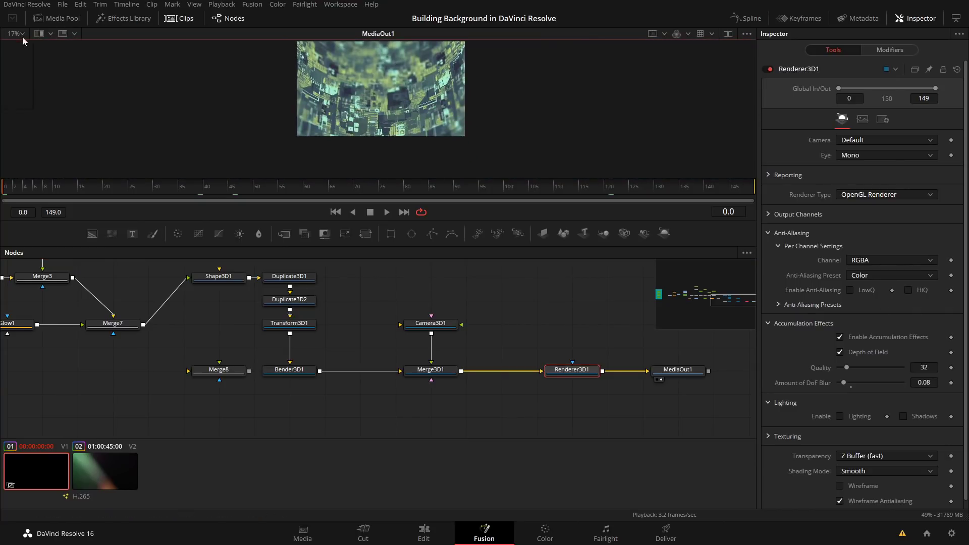
# Review Renderer3D1's Anti-Aliasing Presets and collapse the Anti-Aliasing settings
pyautogui.click(20, 34)
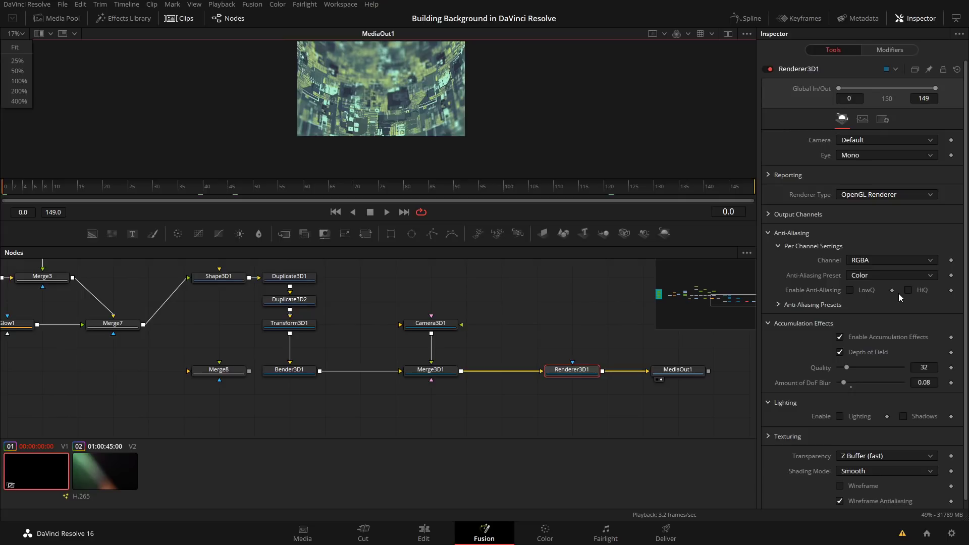
pyautogui.click(800, 303)
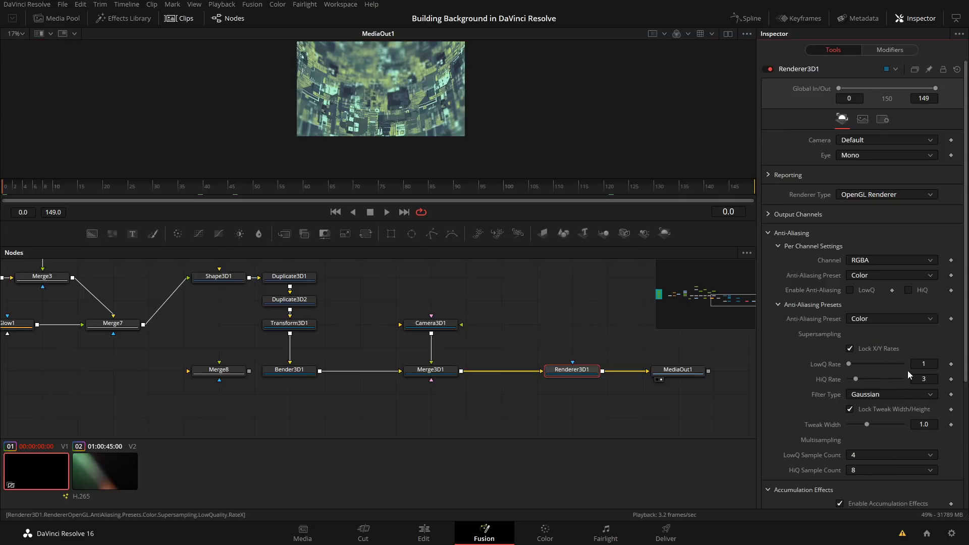
pyautogui.click(767, 233)
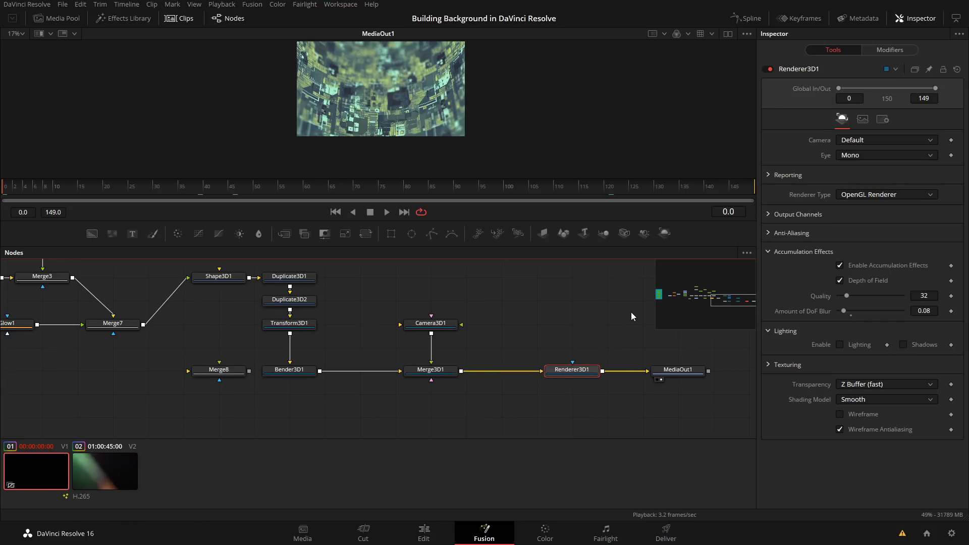
# Hide the clip thumbnails on the Fusion page to give the viewer and node graph more room
pyautogui.moveTo(536, 324); pyautogui.dragTo(547, 480)
pyautogui.click(180, 19)
pyautogui.moveTo(401, 427); pyautogui.dragTo(483, 330)
pyautogui.moveTo(473, 366); pyautogui.dragTo(498, 370)
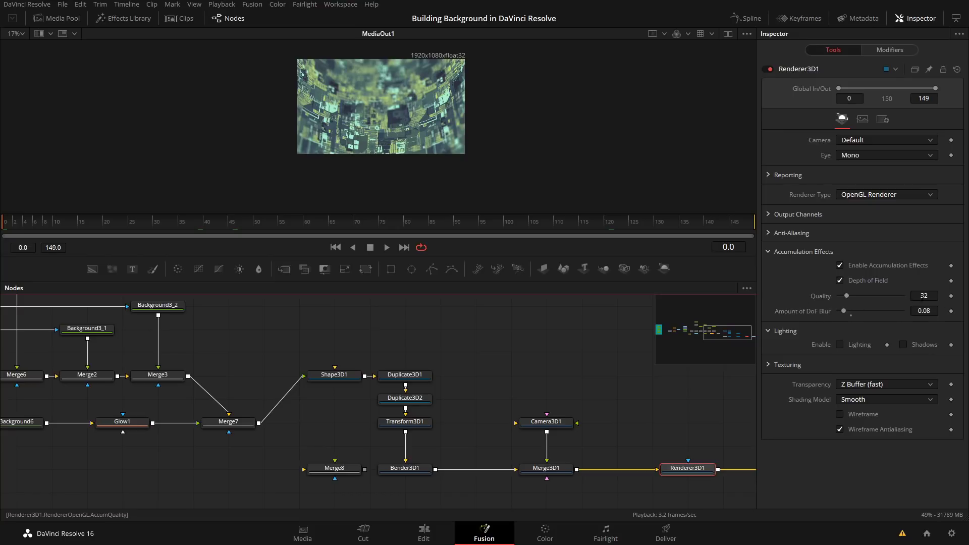
# Examine the blurred upper part of the render and set Renderer3D1's accumulation effects Quality to 200
pyautogui.scroll(6, 385, 68)
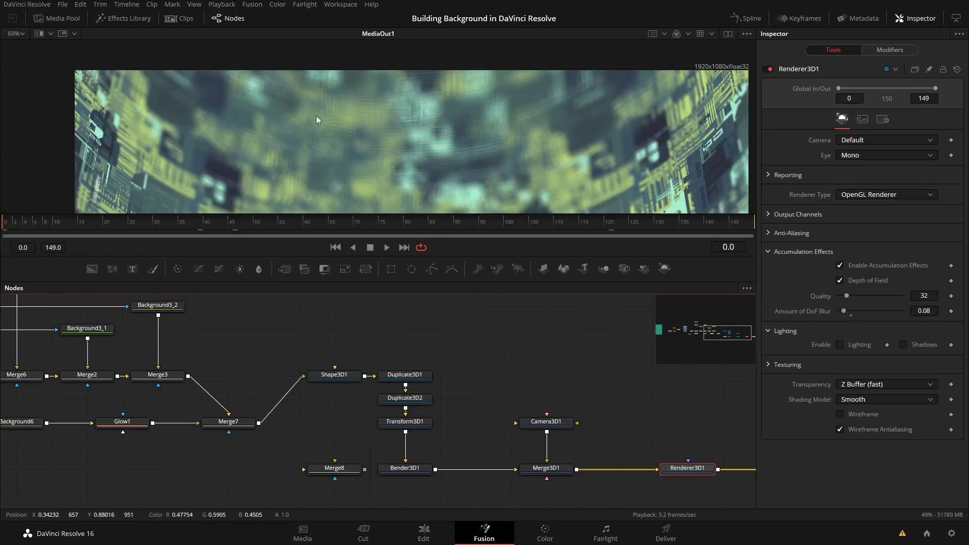
pyautogui.moveTo(346, 146); pyautogui.dragTo(387, 108)
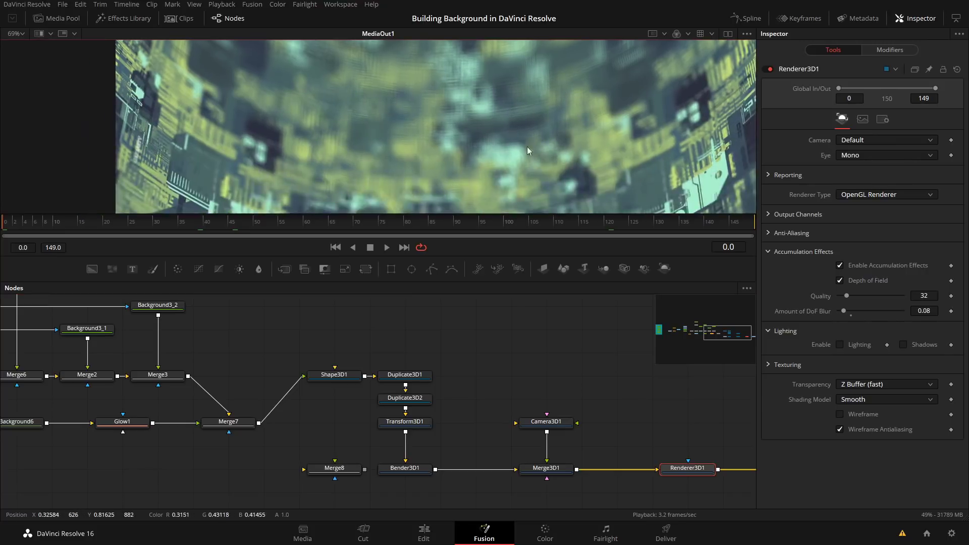
pyautogui.click(924, 296)
pyautogui.write('200')
pyautogui.press('Tab')
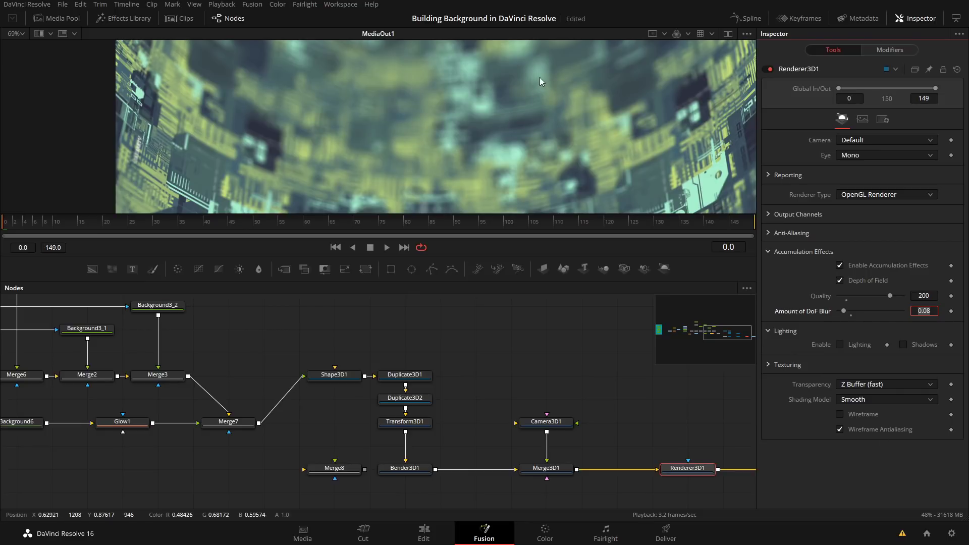
# Set Renderer3D1's accumulation effects Quality to 400 and examine the blurred area of the render up close
pyautogui.scroll(5, 535, 77)
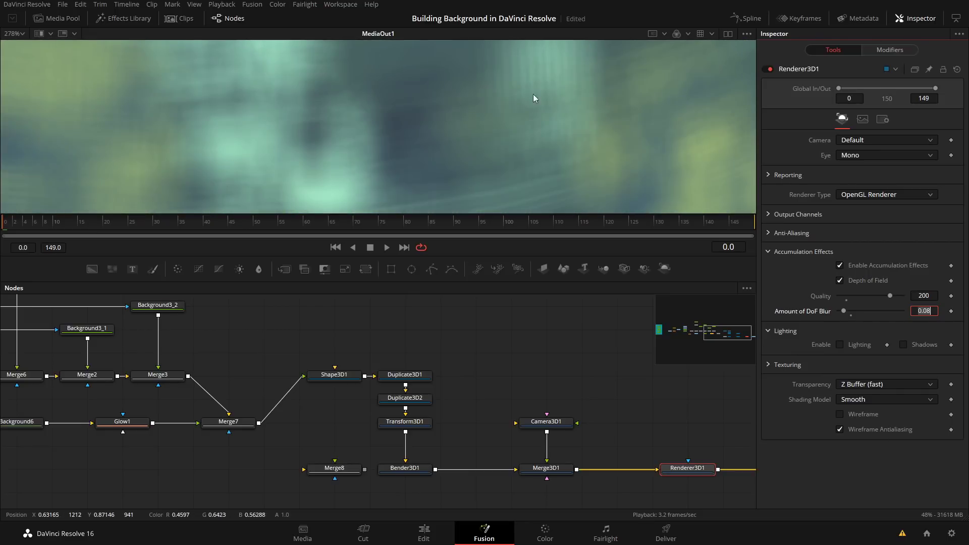
pyautogui.click(932, 296)
pyautogui.press('BackSpace')
pyautogui.press('BackSpace')
pyautogui.press('BackSpace')
pyautogui.write('400')
pyautogui.press('Tab')
pyautogui.scroll(-4, 551, 154)
pyautogui.scroll(-3, 532, 147)
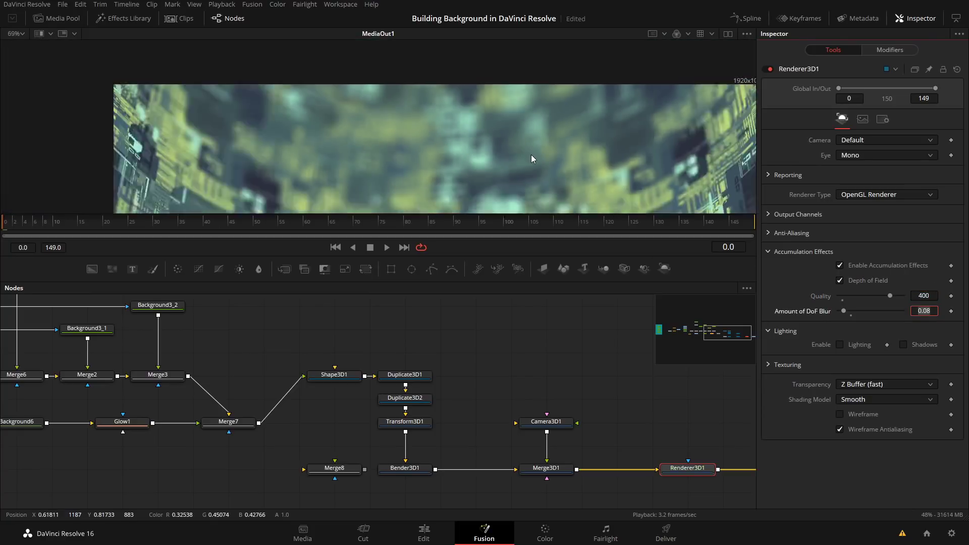
pyautogui.moveTo(543, 133); pyautogui.dragTo(513, 129)
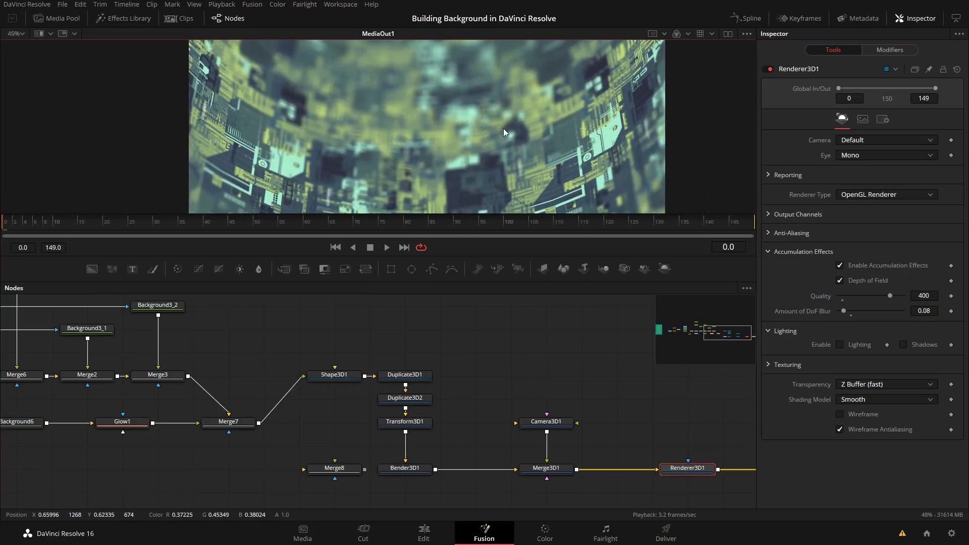
# Check the render at frames 51 and 122, and set Renderer3D1's accumulation effects Quality to 20
pyautogui.click(261, 222)
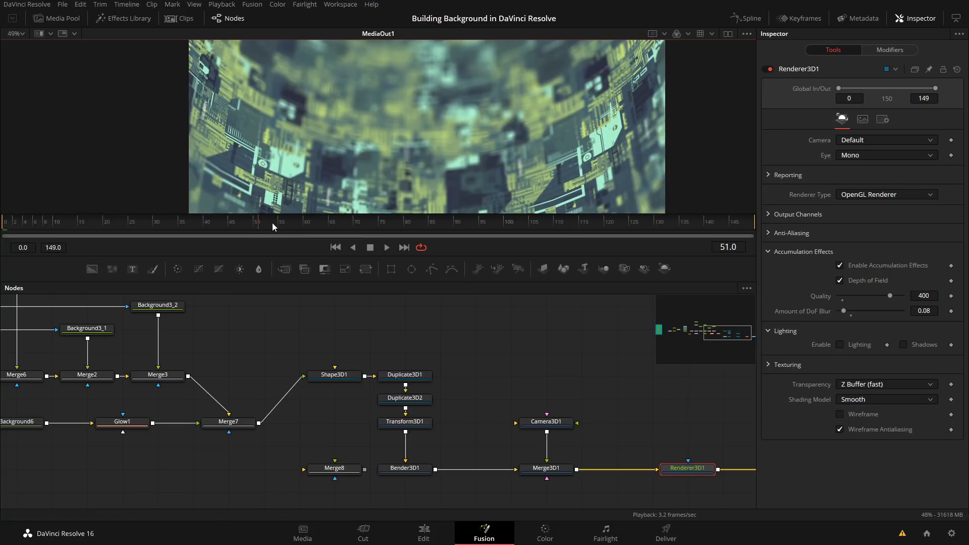
pyautogui.click(530, 225)
pyautogui.click(613, 224)
pyautogui.moveTo(392, 96); pyautogui.dragTo(439, 92)
pyautogui.doubleClick(933, 298)
pyautogui.write('20')
pyautogui.press('Tab')
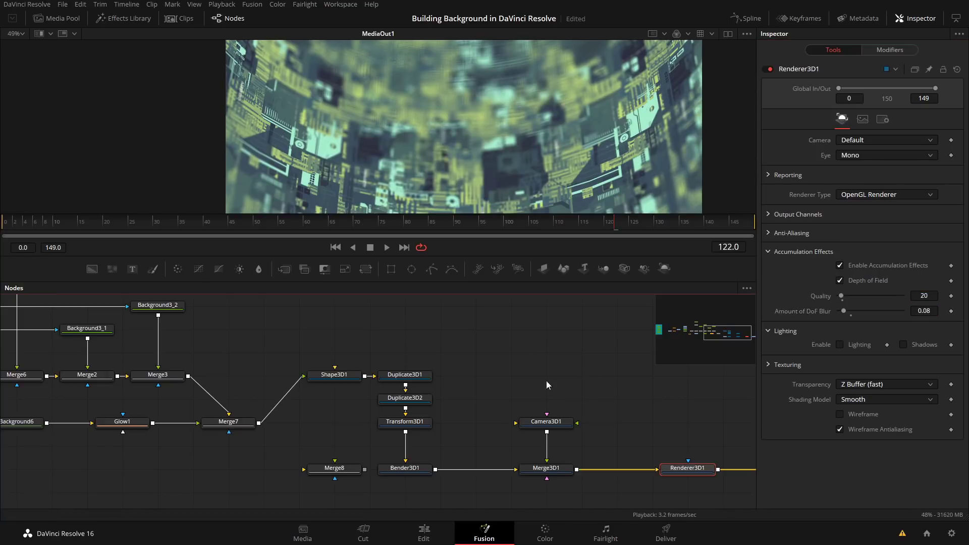
# Select Compound Clip 1 in Timeline 1 and review its Camera Shake settings on the Color page
pyautogui.click(438, 533)
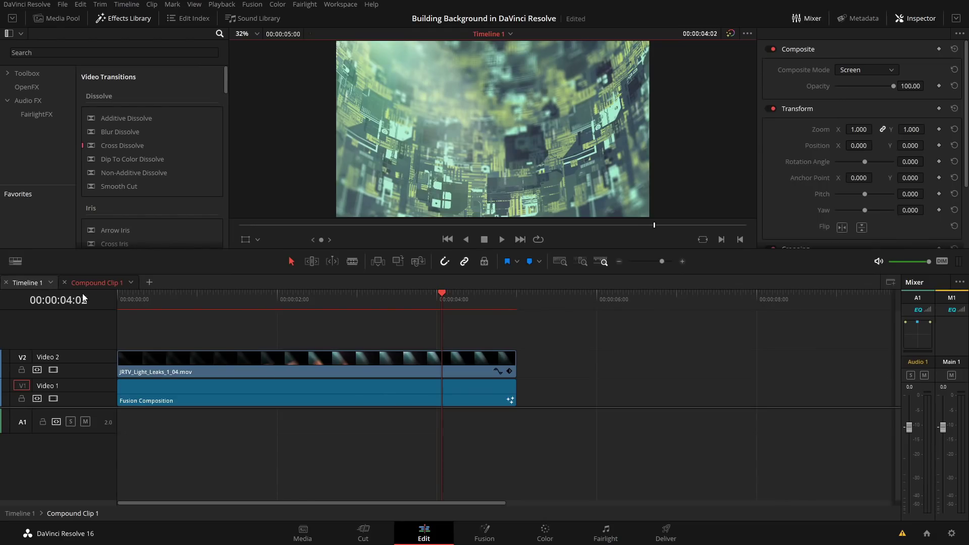
pyautogui.click(342, 405)
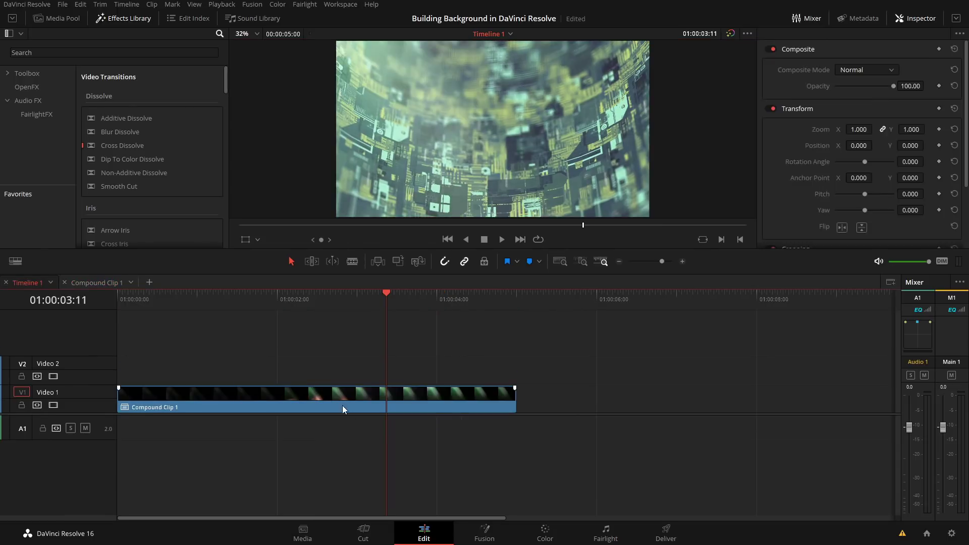
pyautogui.click(559, 538)
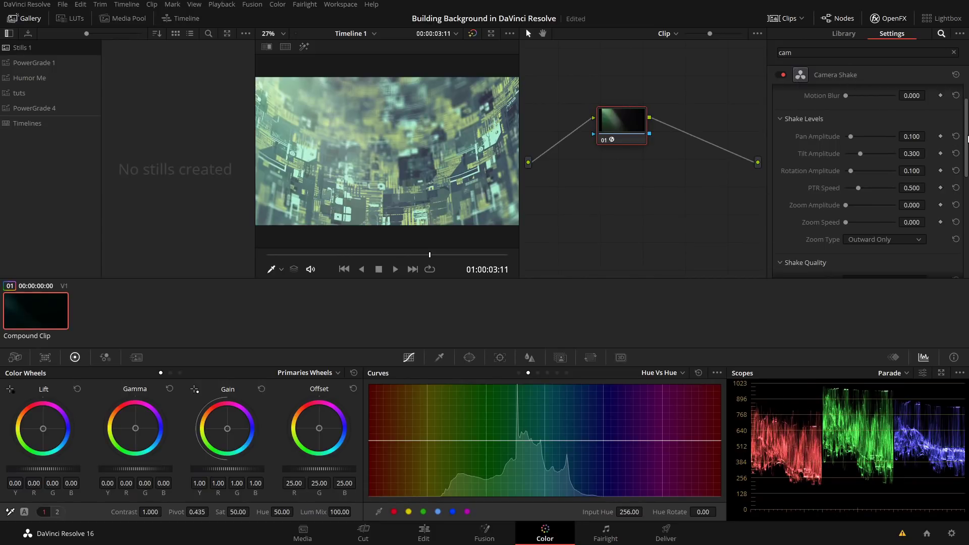
pyautogui.scroll(2, 966, 140)
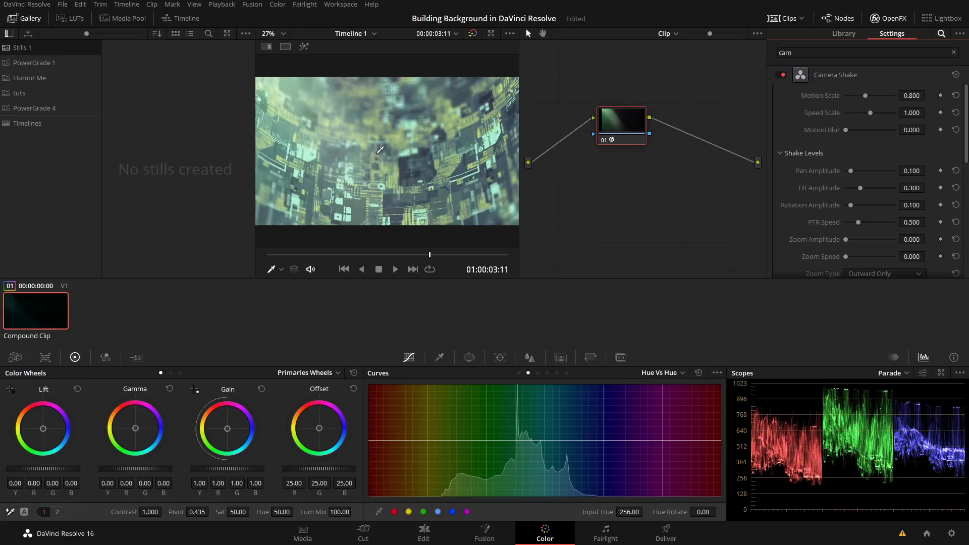
# Return to the background's Fusion Composition inside Compound Clip 1 with the Fusion page's clip thumbnails shown
pyautogui.click(403, 540)
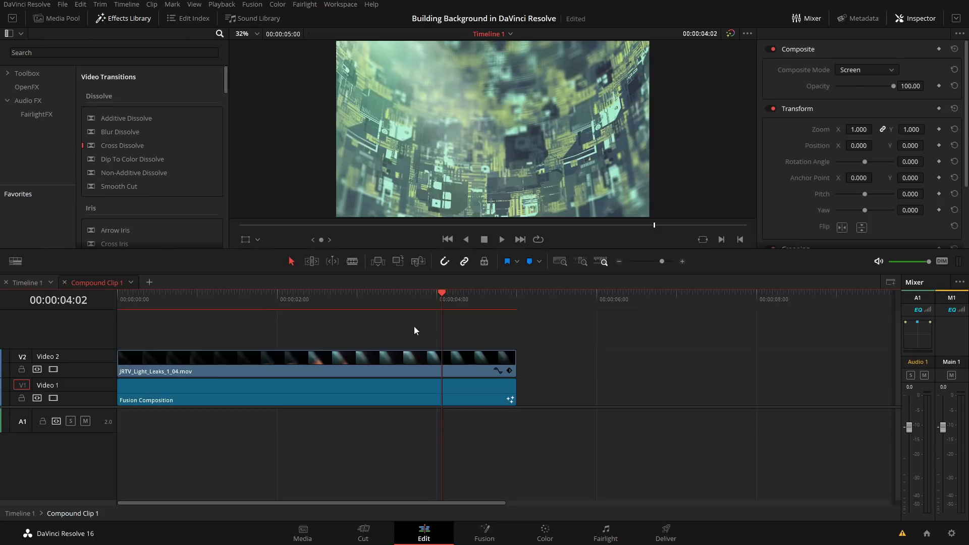
pyautogui.click(494, 540)
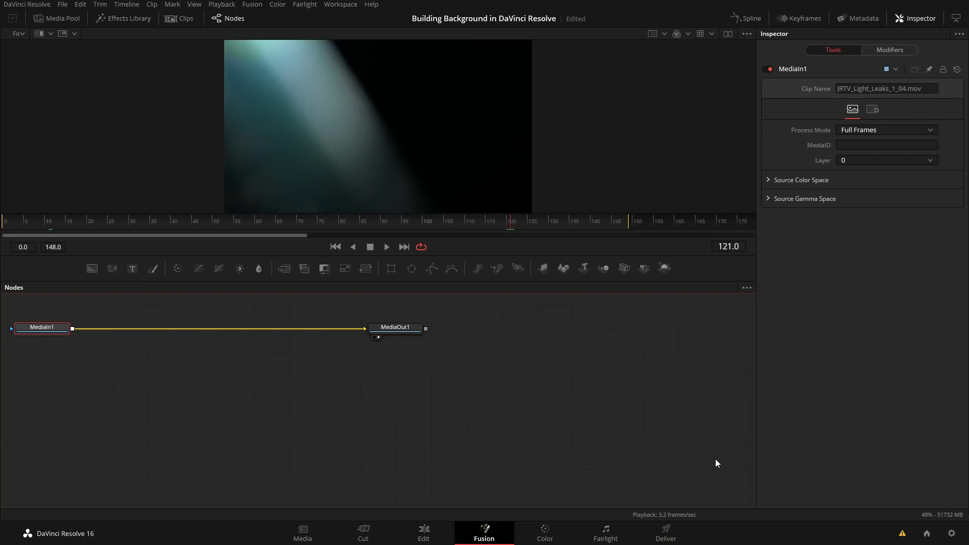
pyautogui.click(180, 19)
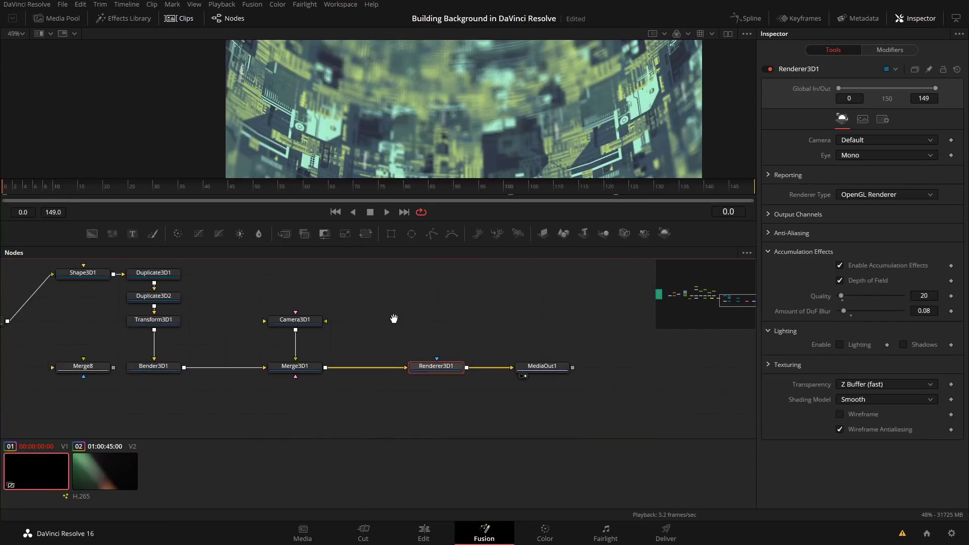
# Move MediaOut1 farther from Renderer3D1 and insert a Transform node centred between them
pyautogui.moveTo(555, 370); pyautogui.dragTo(661, 370)
pyautogui.click(446, 369)
pyautogui.moveTo(545, 324); pyautogui.dragTo(428, 331)
pyautogui.click(454, 326)
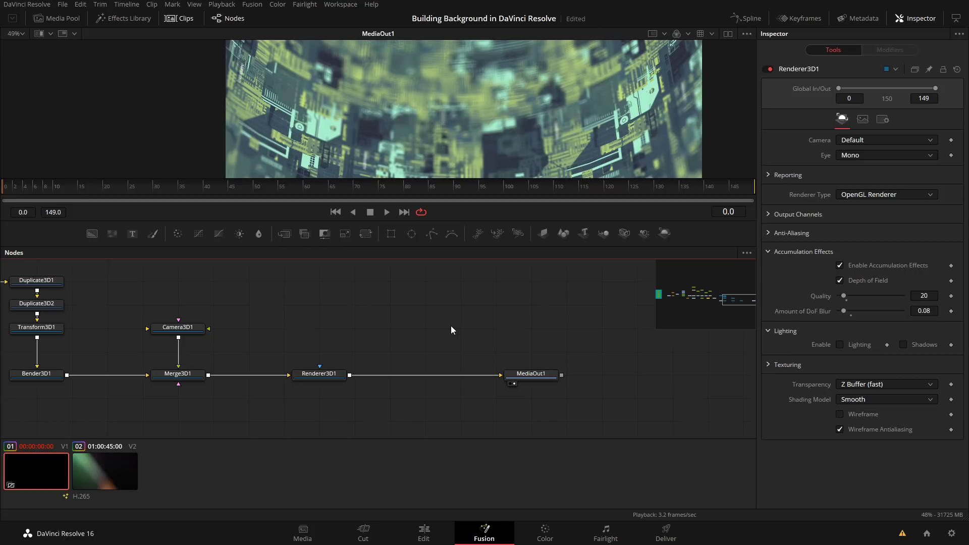
pyautogui.click(319, 375)
pyautogui.hotkey('shift', 'space')
pyautogui.write('bit')
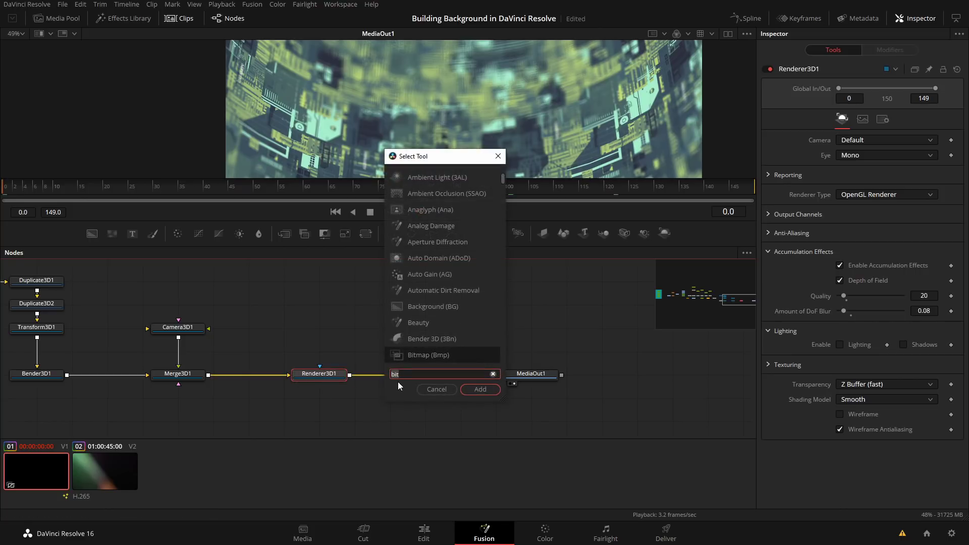
pyautogui.write('tran')
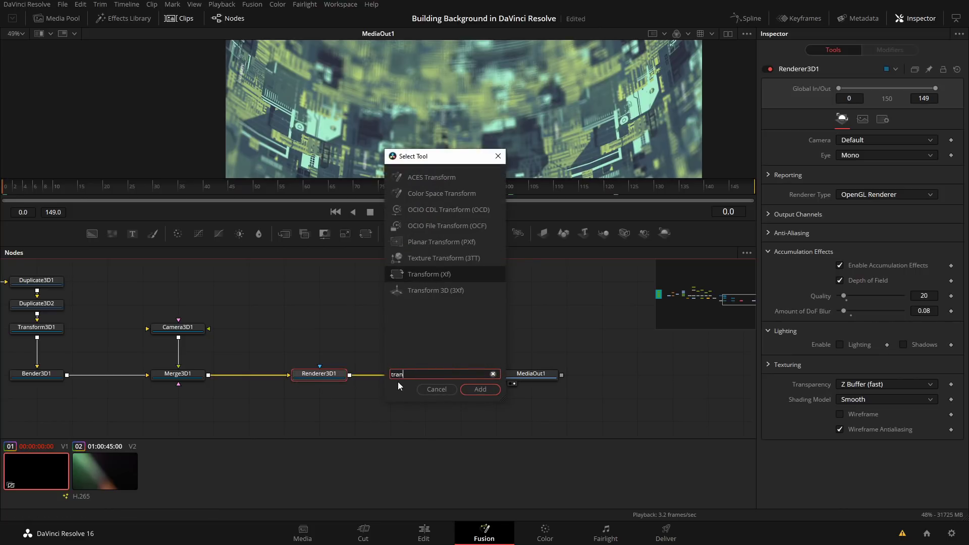
pyautogui.press('Return')
pyautogui.moveTo(517, 377); pyautogui.dragTo(551, 379)
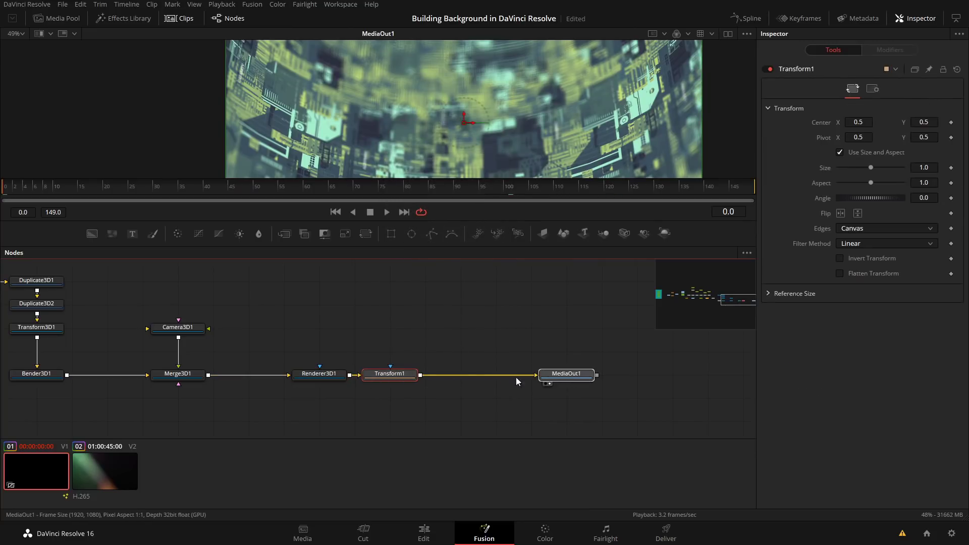
pyautogui.moveTo(415, 375); pyautogui.dragTo(483, 376)
# Show Transform1 in the viewer and modify its Center with Shake
pyautogui.moveTo(477, 375); pyautogui.dragTo(507, 154)
pyautogui.scroll(-5, 507, 154)
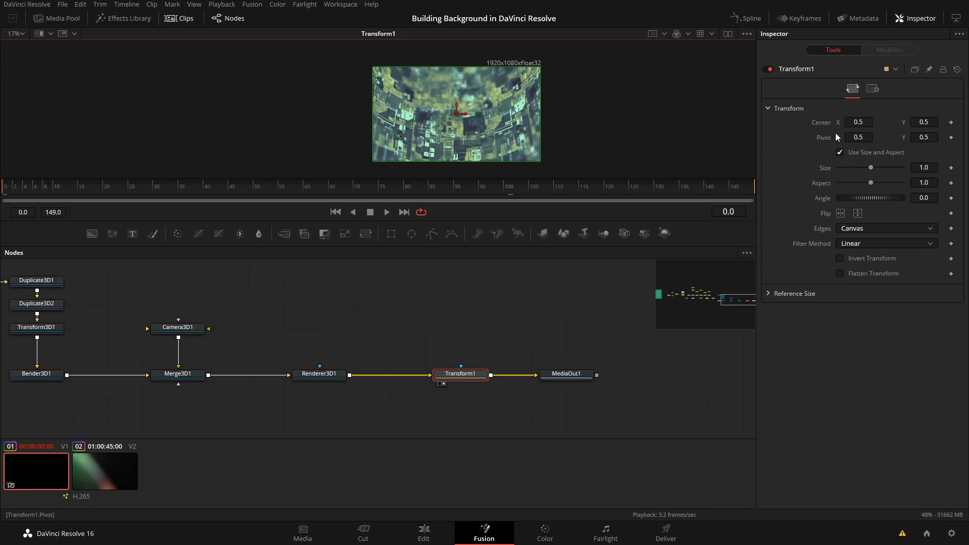
pyautogui.rightClick(826, 123)
pyautogui.moveTo(884, 166)
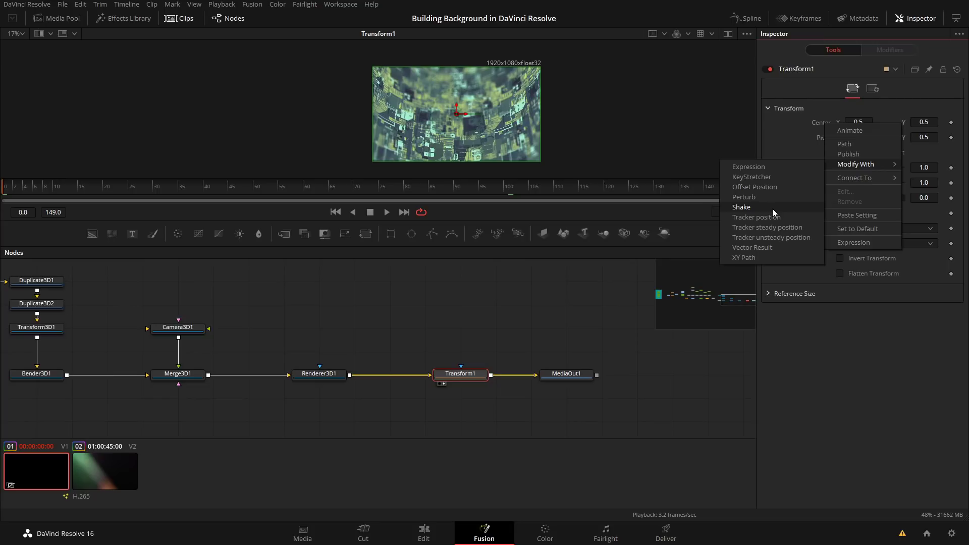
pyautogui.click(772, 207)
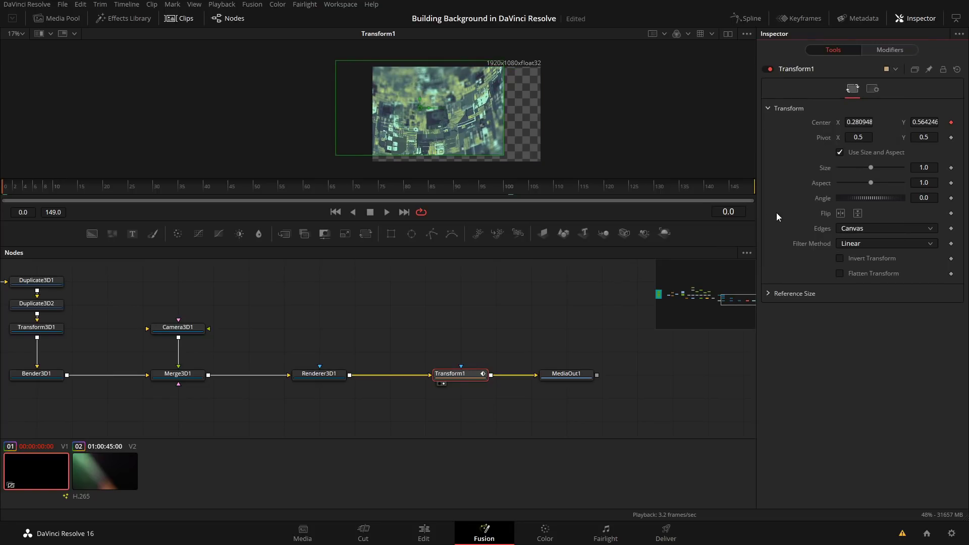
# Limit the Shake on Transform1's Center to Minimum 0.49 and Maximum 0.51, and scrub to frame 78 to check the movement
pyautogui.click(897, 52)
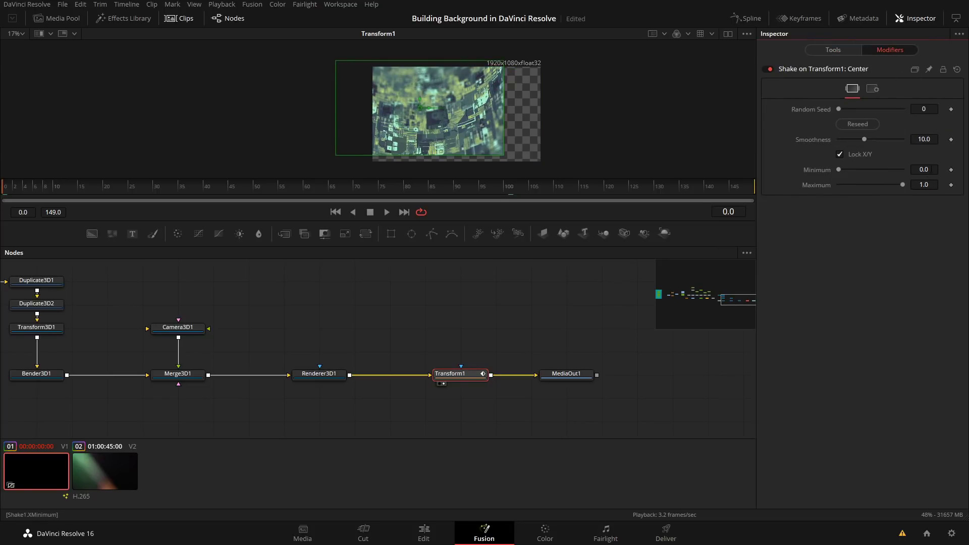
pyautogui.click(931, 170)
pyautogui.write('.49')
pyautogui.click(924, 185)
pyautogui.write('.51')
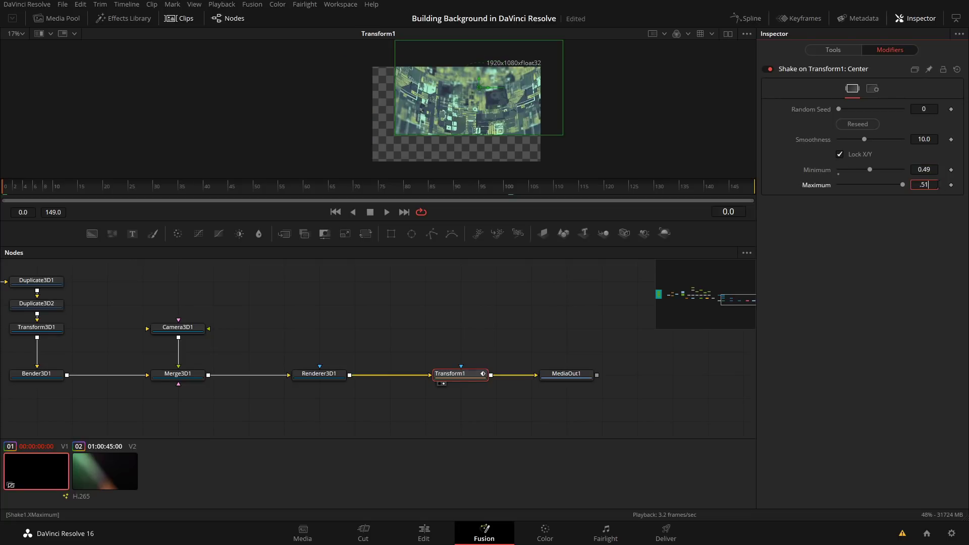
pyautogui.press('Tab')
pyautogui.click(495, 273)
pyautogui.moveTo(338, 183); pyautogui.dragTo(394, 182)
# Set Transform1's Size to 1.08 and scrub to frame 96 to check that the shaken image covers the frame
pyautogui.click(469, 379)
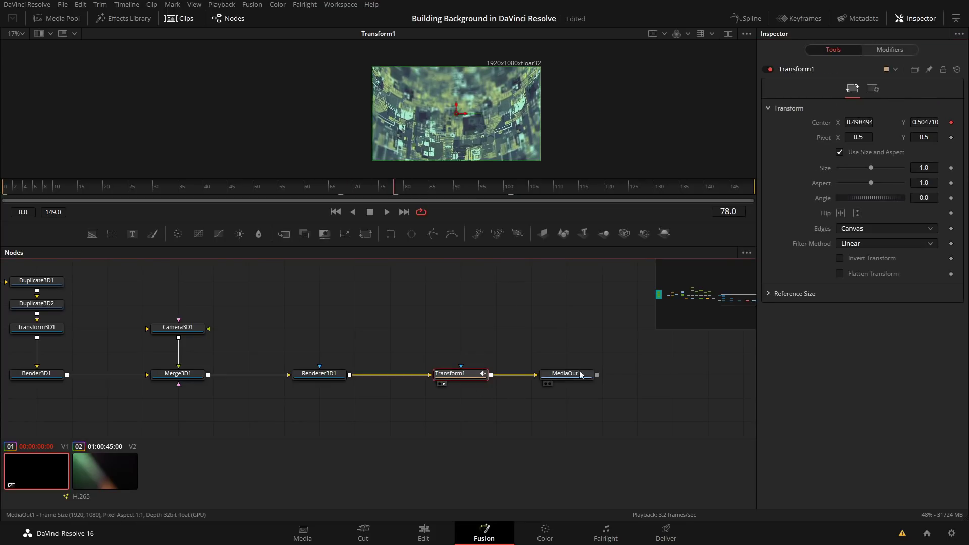
pyautogui.click(928, 168)
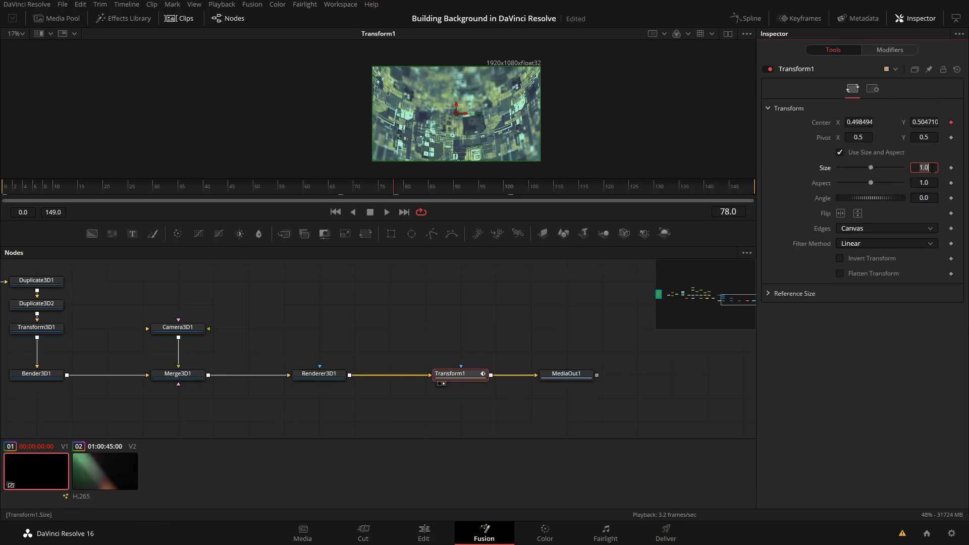
pyautogui.write('1.1')
pyautogui.press('Return')
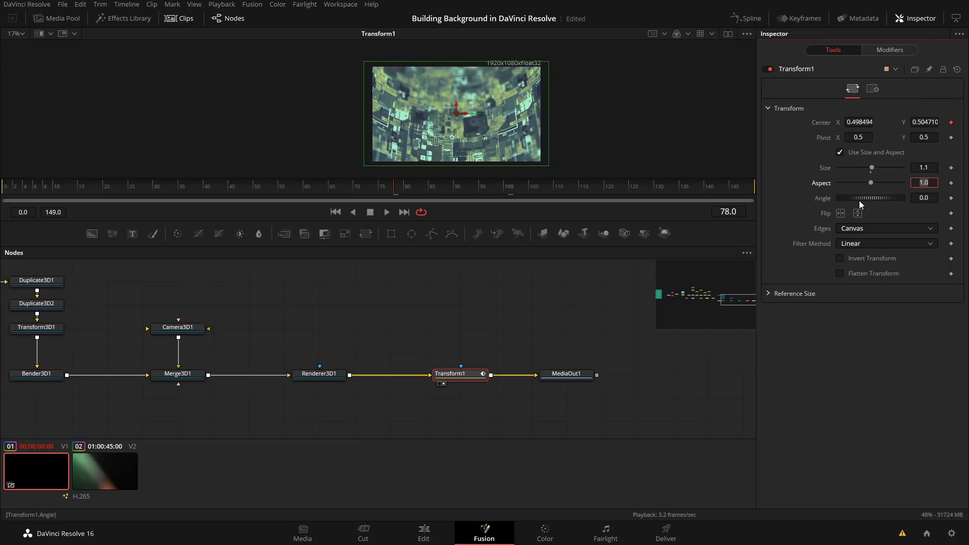
pyautogui.click(935, 168)
pyautogui.write('1.08')
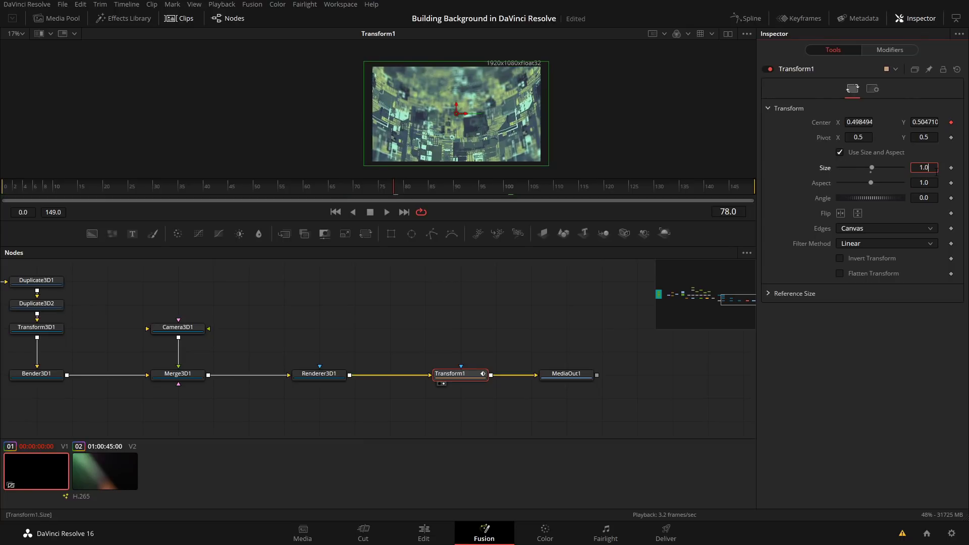
pyautogui.press('Return')
pyautogui.moveTo(387, 187); pyautogui.dragTo(483, 201)
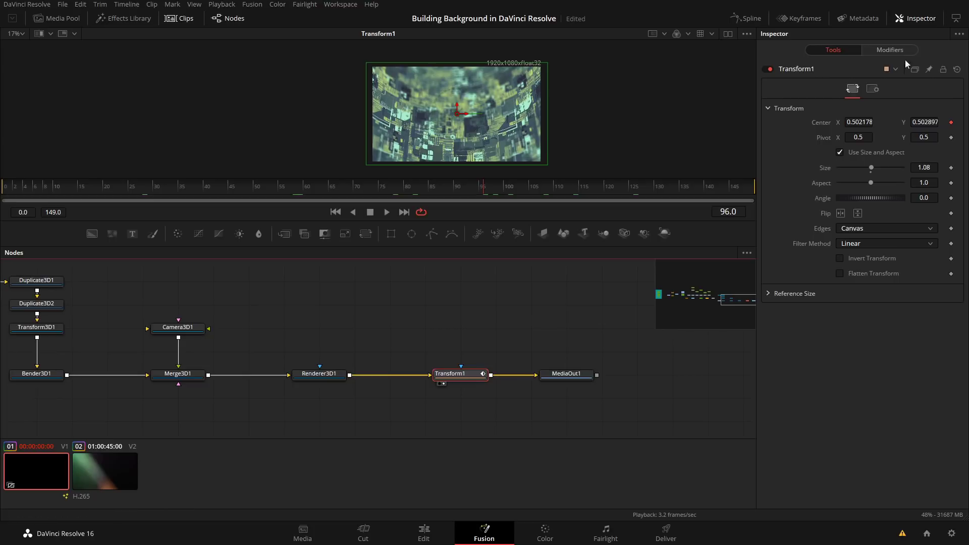
# Review the Shake modifier's settings on Transform1 and play back part of the composition to judge the camera shake
pyautogui.click(890, 50)
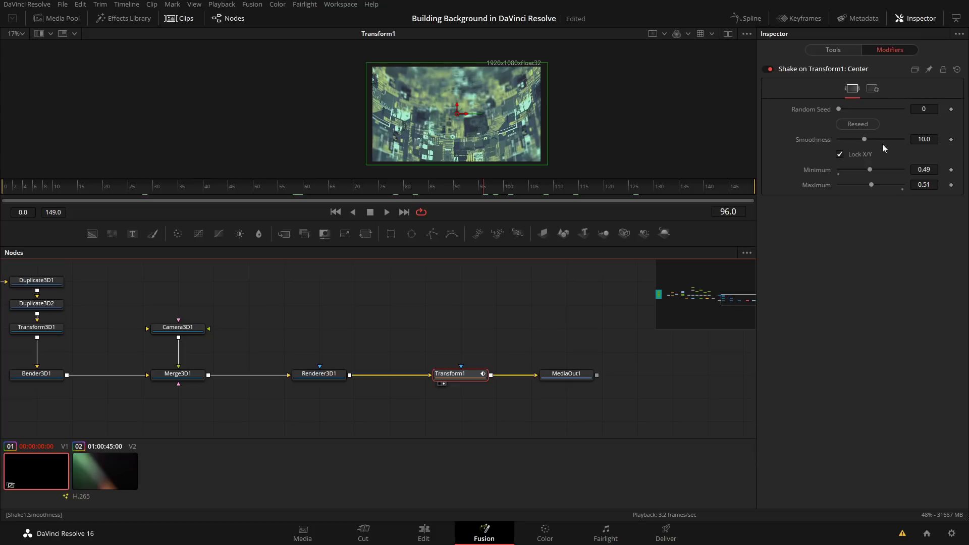
pyautogui.moveTo(485, 190); pyautogui.dragTo(330, 191)
pyautogui.click(386, 212)
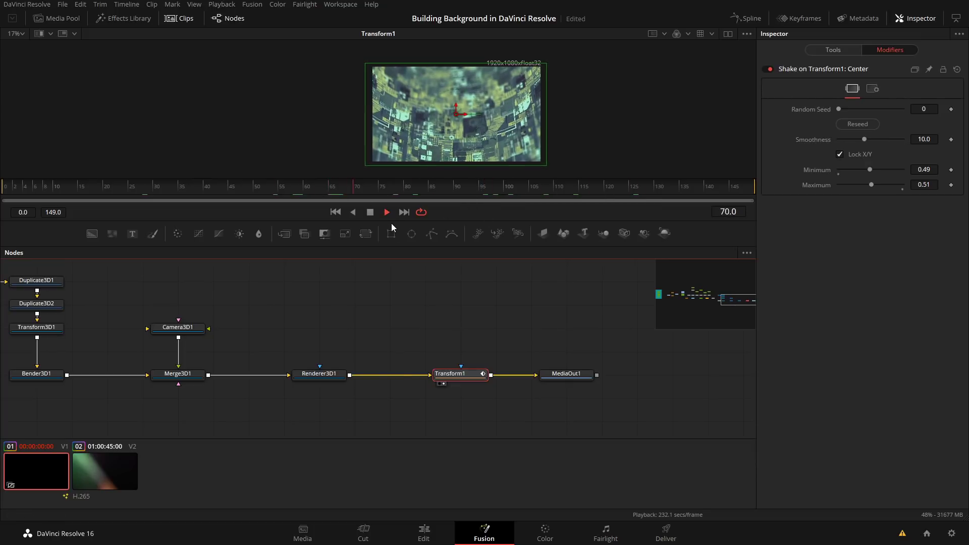
pyautogui.click(391, 192)
pyautogui.click(369, 212)
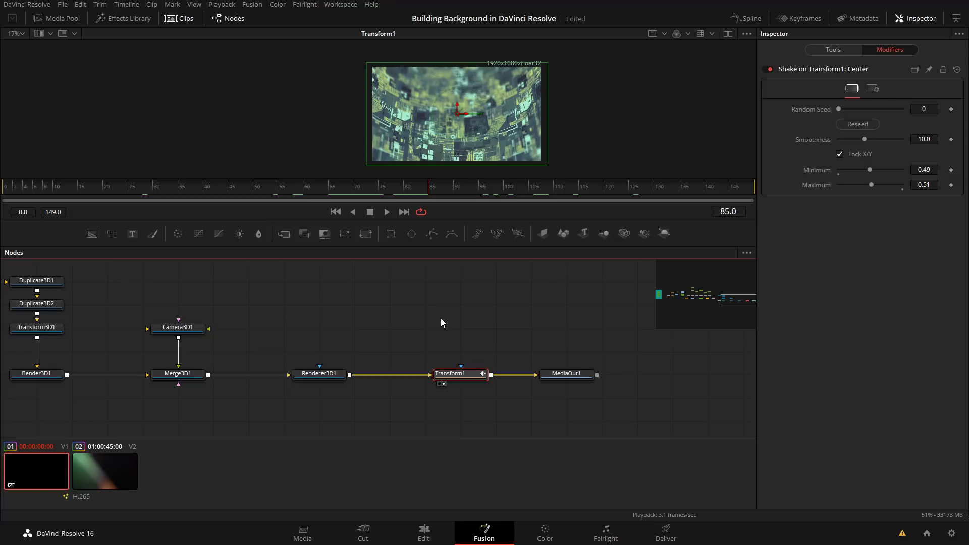
# Examine the text settings of Text1_1 and Text1 and where their text appears in the final image
pyautogui.moveTo(744, 300); pyautogui.dragTo(696, 293)
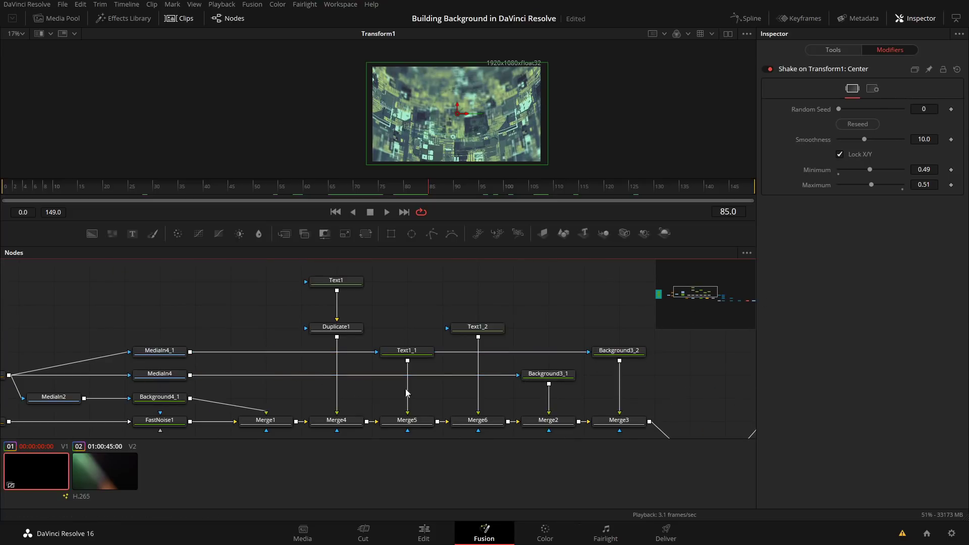
pyautogui.click(414, 353)
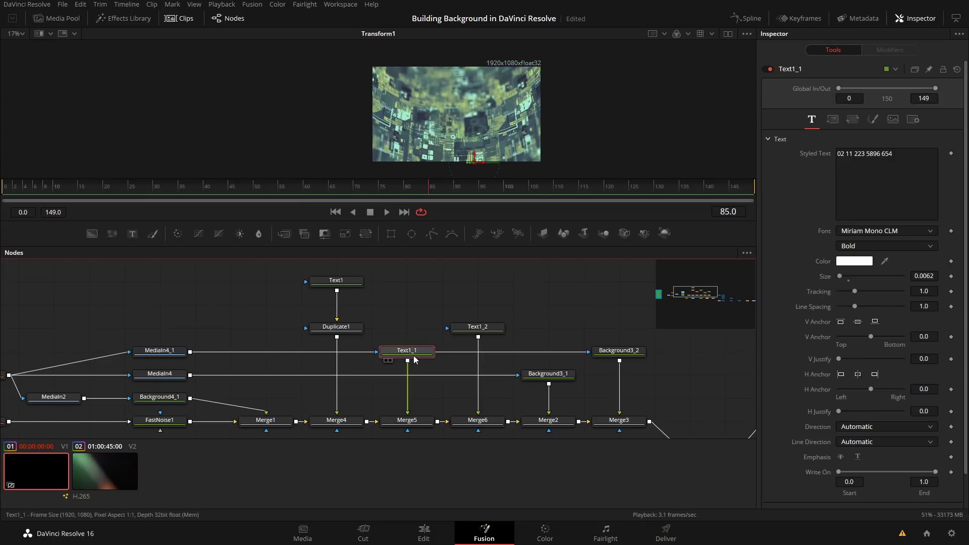
pyautogui.click(356, 283)
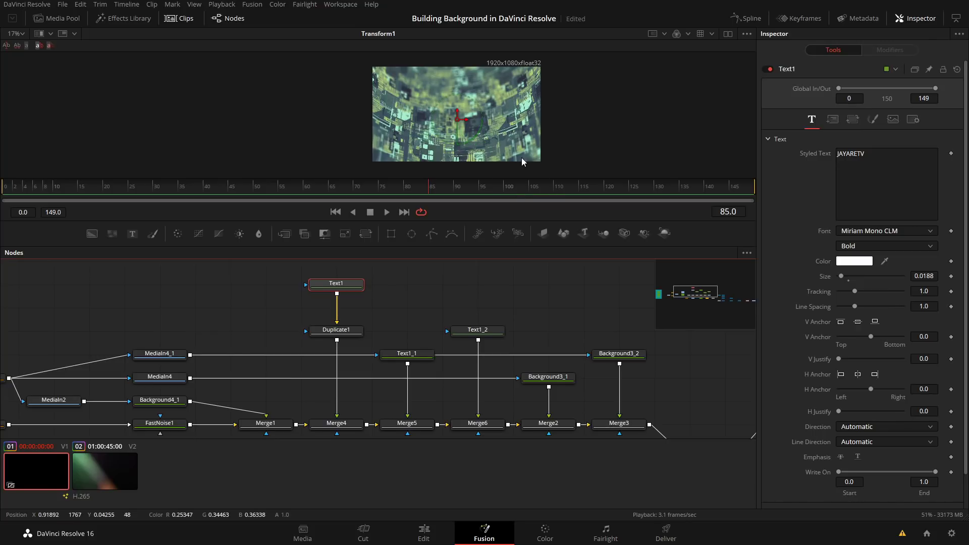
pyautogui.moveTo(516, 155); pyautogui.dragTo(481, 163)
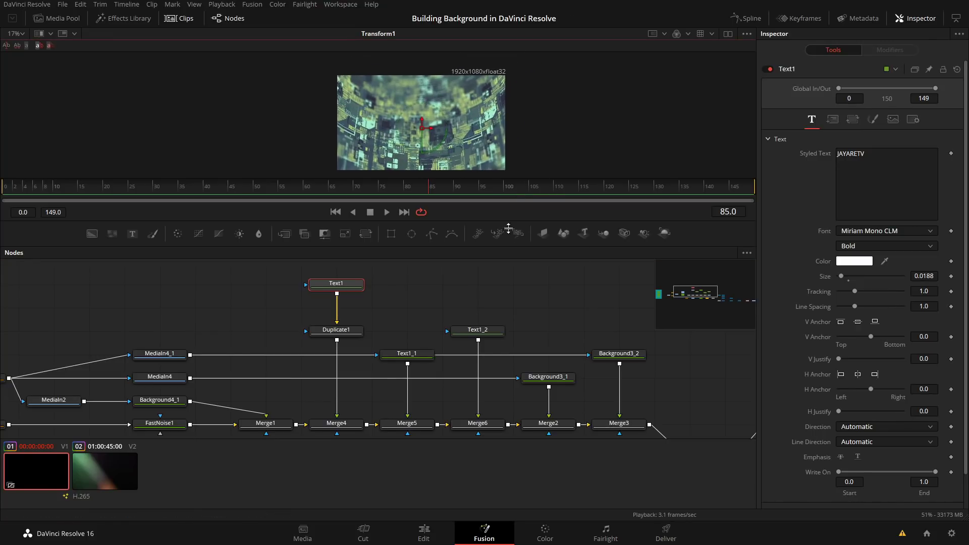